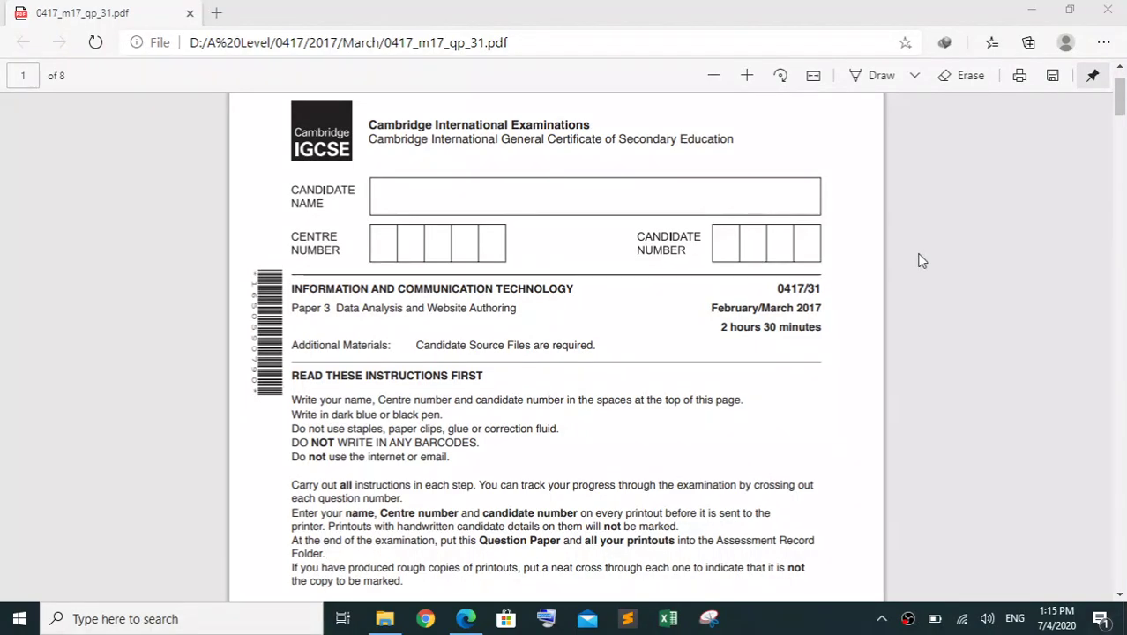
# Step: Scroll the 0417_m17_qp_31 exam paper from the cover down to page 6, Task 3 – Spreadsheet
pyautogui.scroll(-10, 921, 257)
pyautogui.scroll(-7, 555, 348)
pyautogui.scroll(-5, 556, 347)
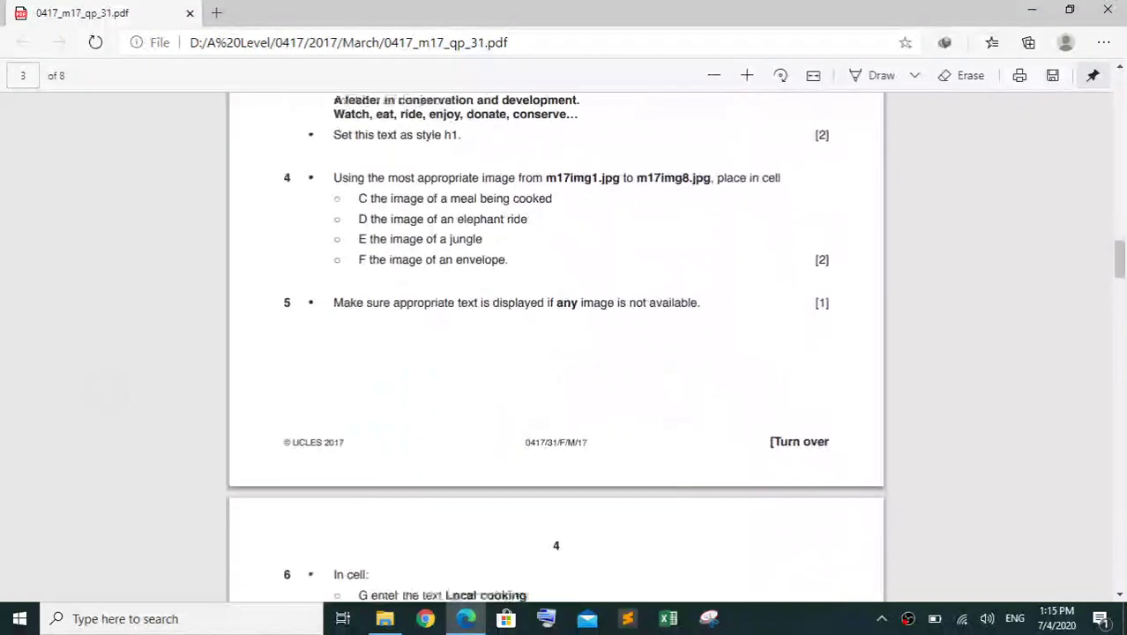
pyautogui.scroll(-3, 556, 347)
pyautogui.scroll(-4, 555, 347)
pyautogui.scroll(-3, 556, 347)
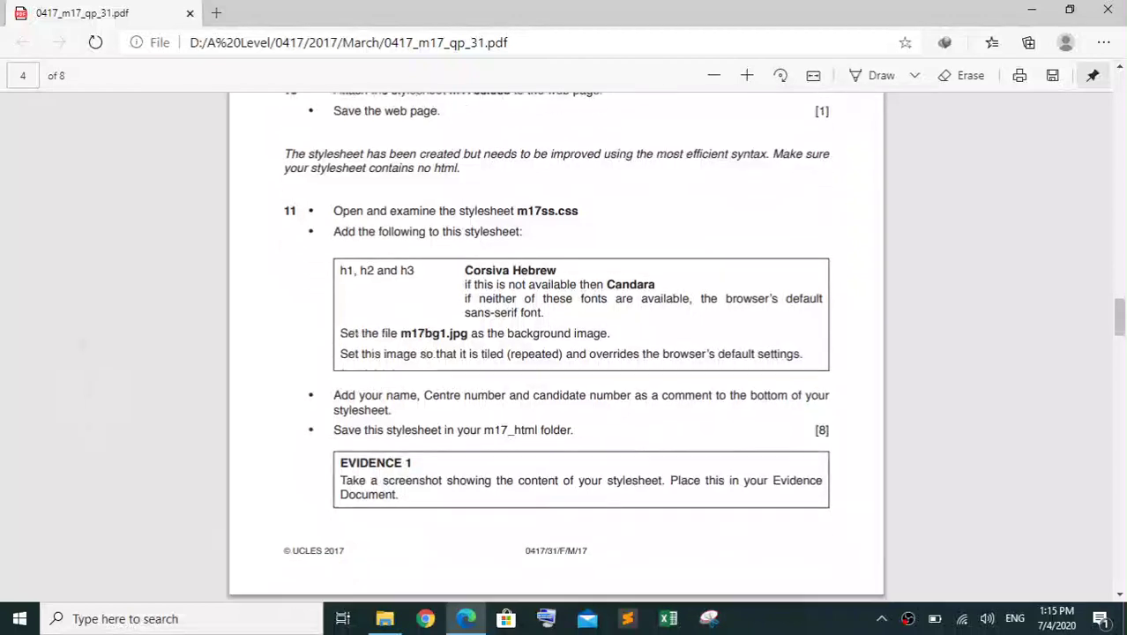
pyautogui.scroll(-3, 555, 348)
pyautogui.scroll(-3, 556, 348)
pyautogui.scroll(-2, 556, 347)
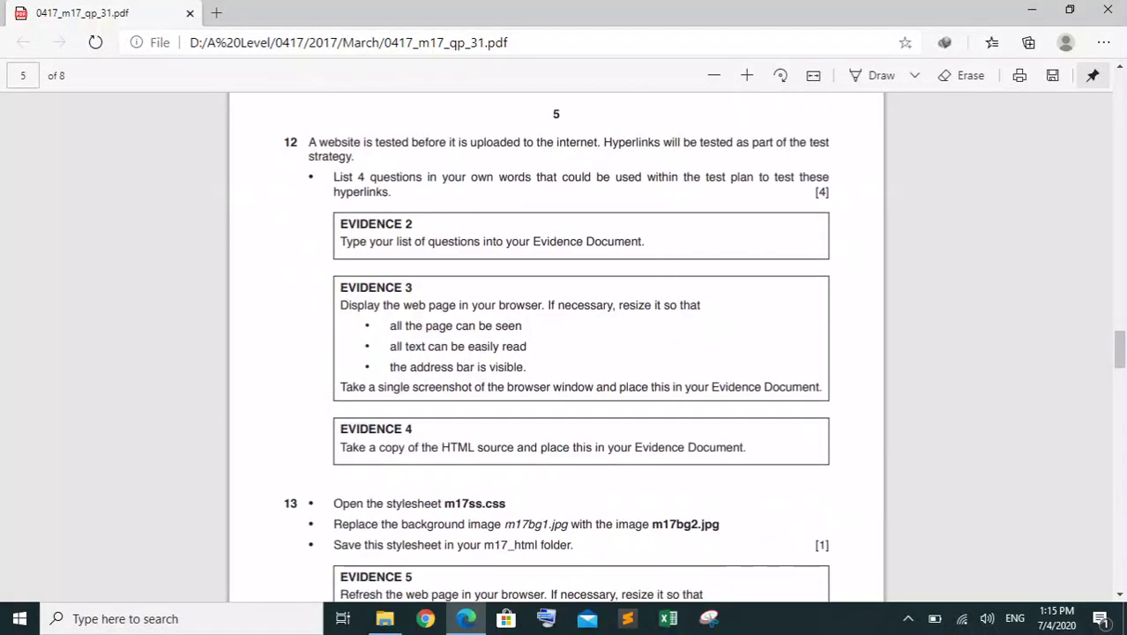
pyautogui.scroll(-3, 555, 348)
pyautogui.scroll(-3, 556, 347)
pyautogui.scroll(-2, 556, 348)
pyautogui.scroll(-2, 556, 348)
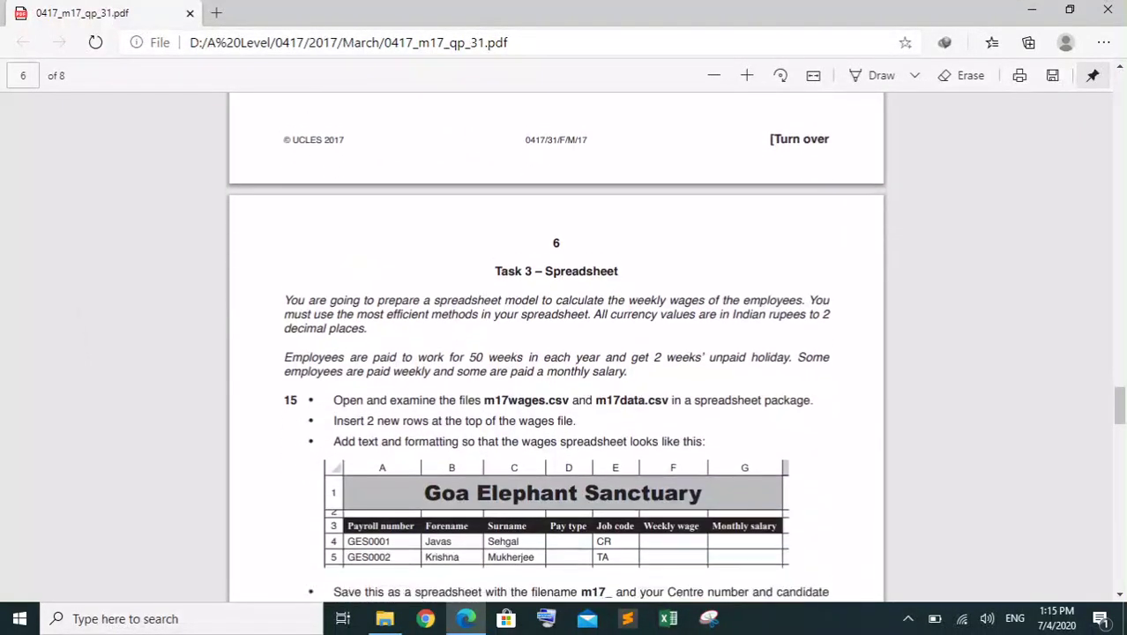
pyautogui.scroll(-2, 532, 253)
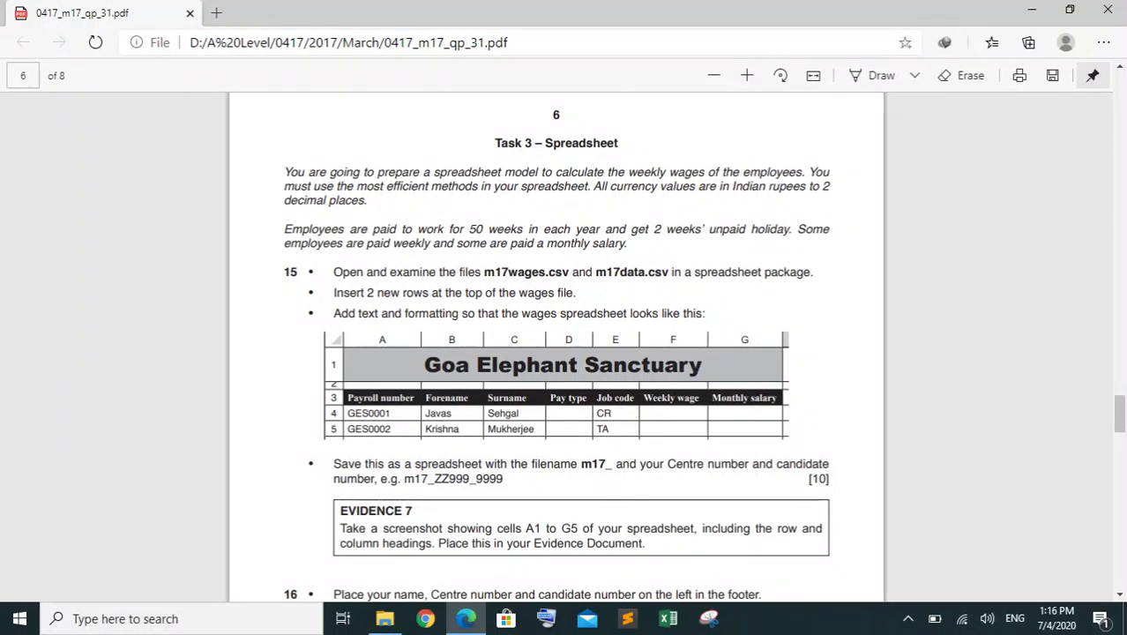
pyautogui.scroll(-1, 556, 353)
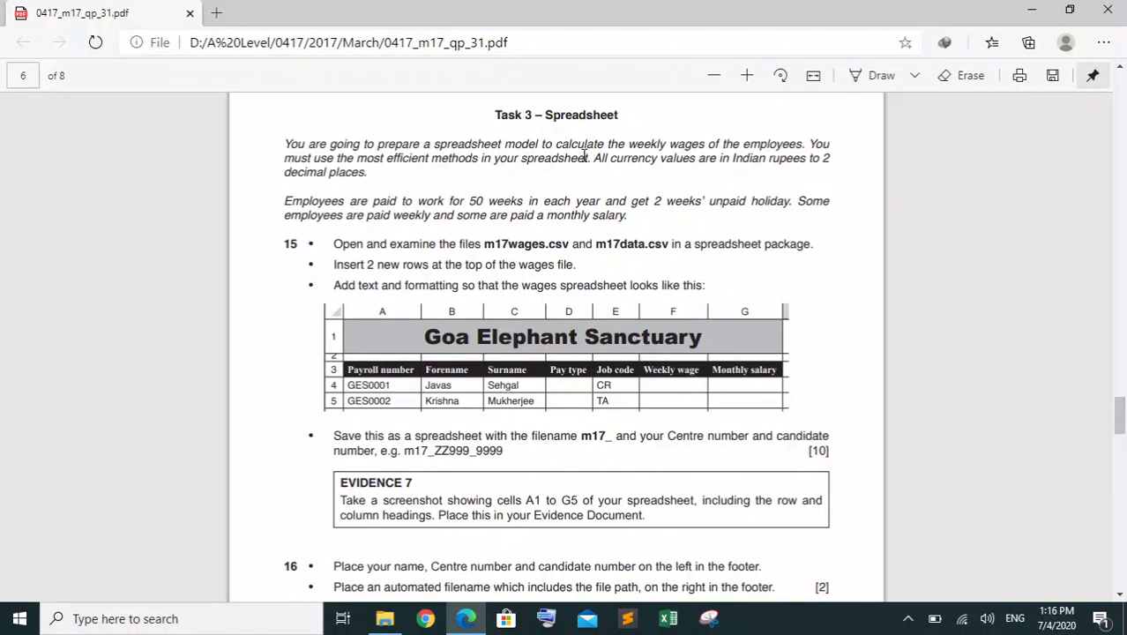
# Step: Highlight the phrase 'Indian rupees to 2 decimal places.' in yellow in the PDF
pyautogui.moveTo(586, 158); pyautogui.dragTo(394, 157)
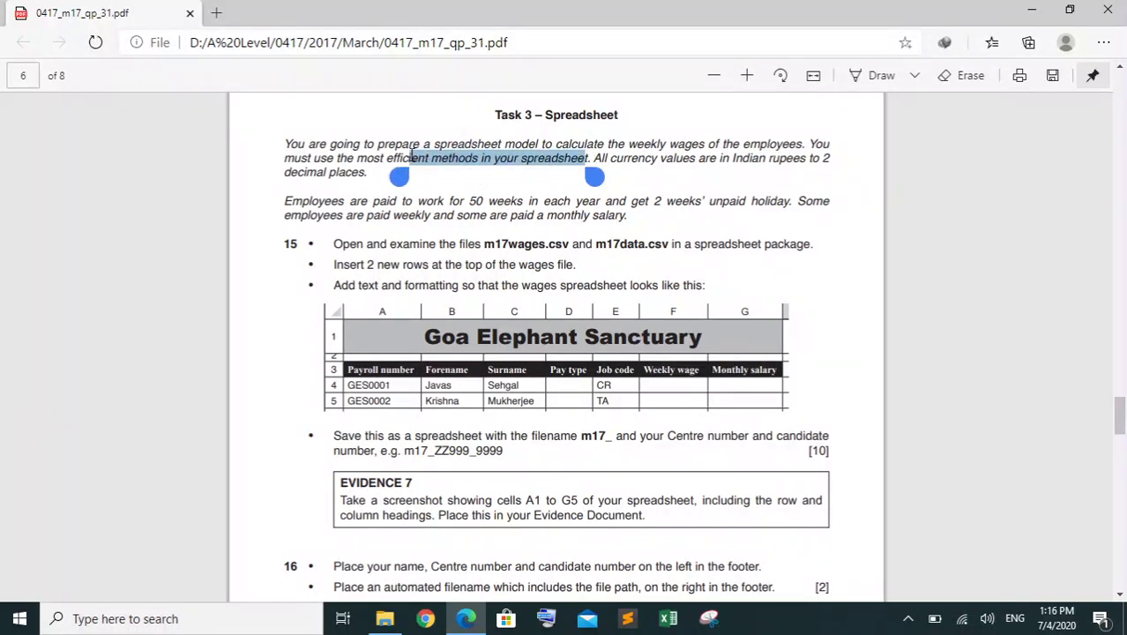
pyautogui.moveTo(394, 158); pyautogui.dragTo(387, 155)
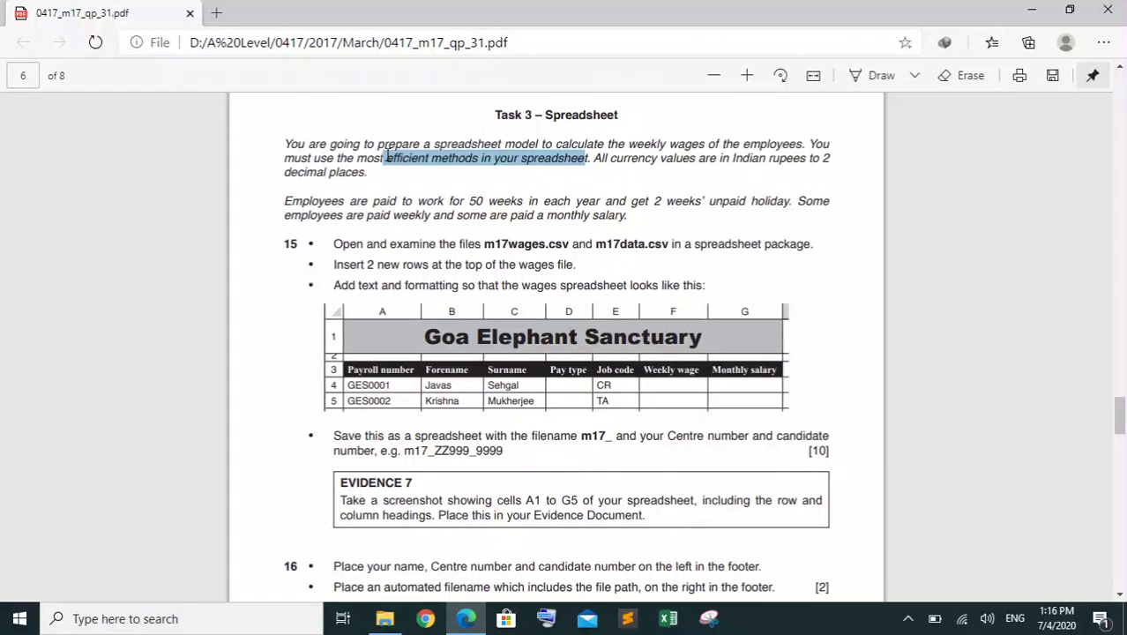
pyautogui.click(560, 167)
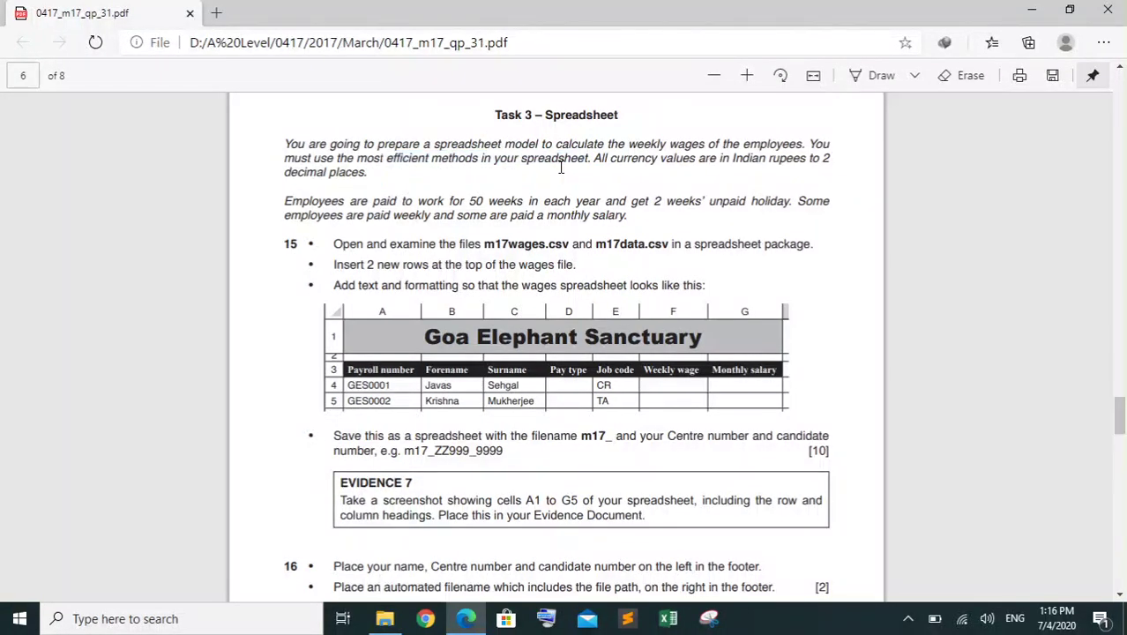
pyautogui.moveTo(591, 157); pyautogui.dragTo(398, 166)
pyautogui.click(613, 166)
pyautogui.moveTo(367, 174); pyautogui.dragTo(734, 157)
pyautogui.rightClick(734, 157)
pyautogui.moveTo(788, 174)
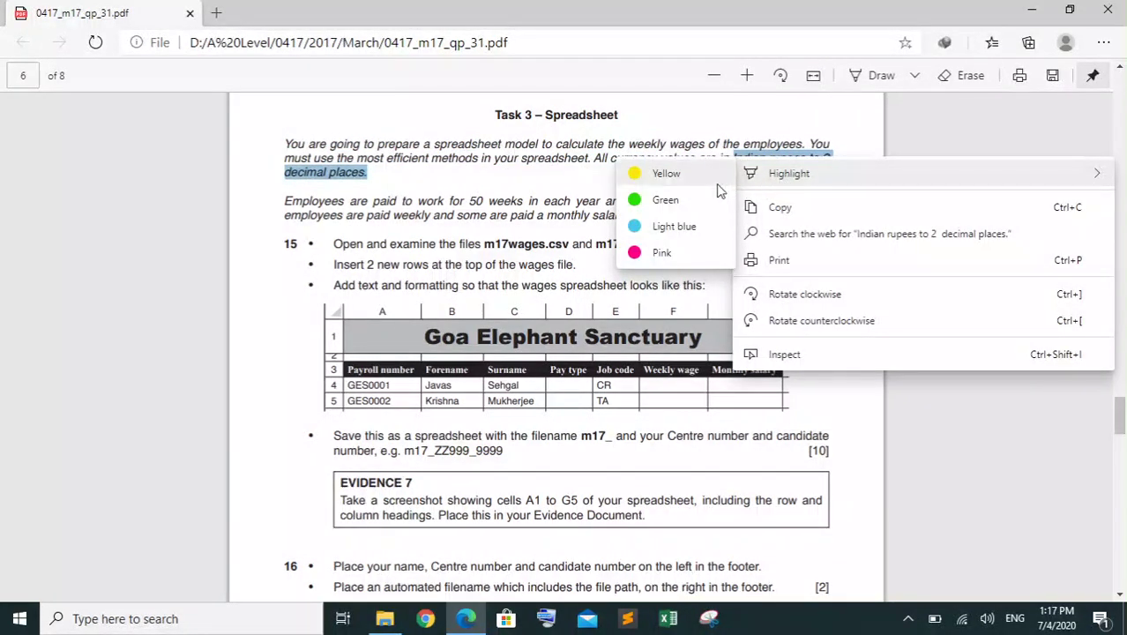
pyautogui.click(685, 186)
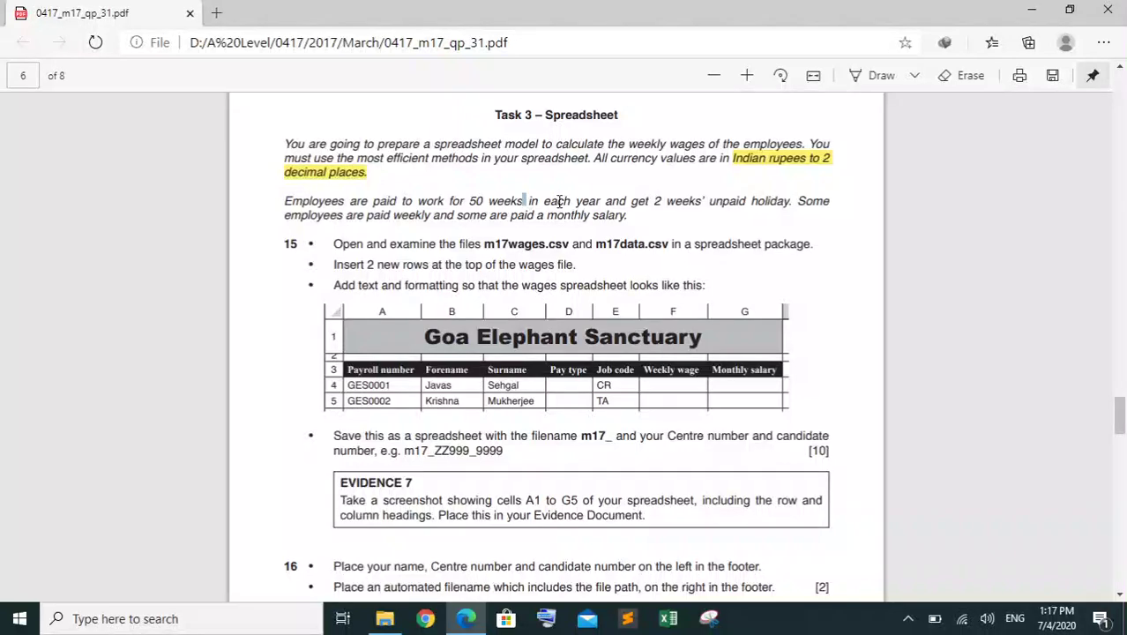
# Step: Highlight '50 weeks in each year' in yellow, then select the file names m17wages and m17data
pyautogui.moveTo(600, 201); pyautogui.dragTo(475, 200)
pyautogui.rightClick(476, 200)
pyautogui.moveTo(635, 217)
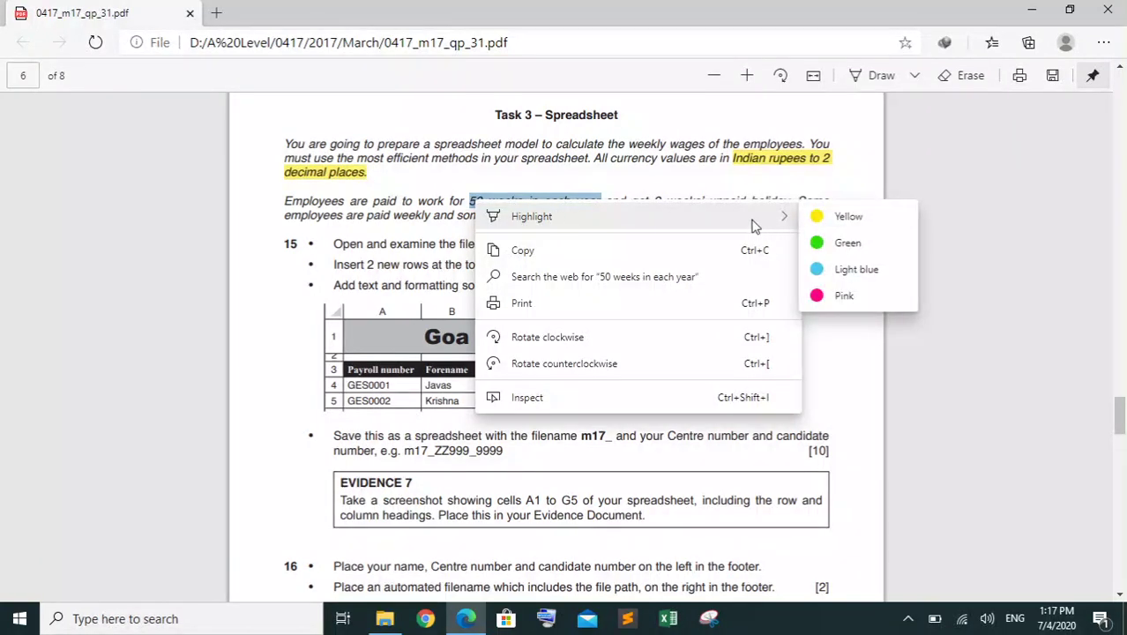
pyautogui.click(838, 216)
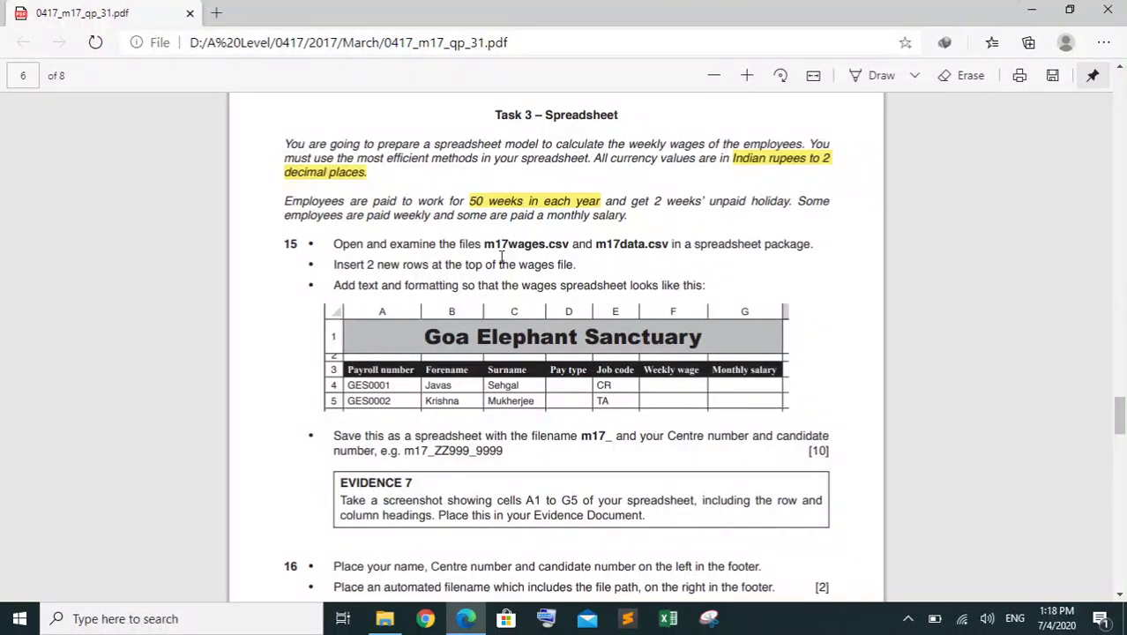
pyautogui.doubleClick(528, 246)
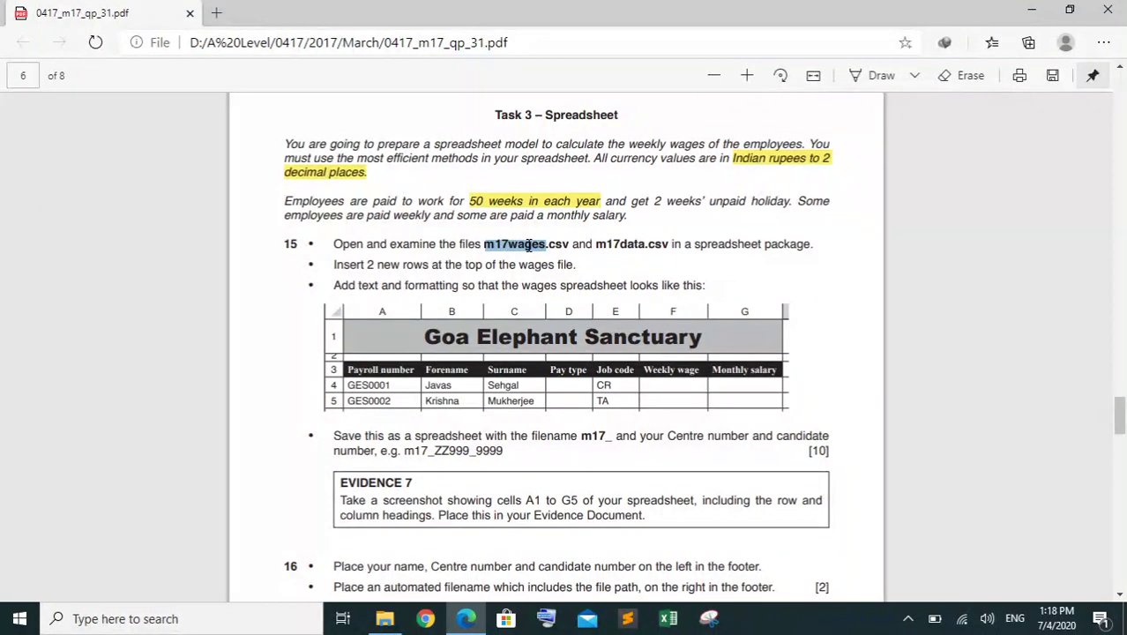
pyautogui.doubleClick(630, 244)
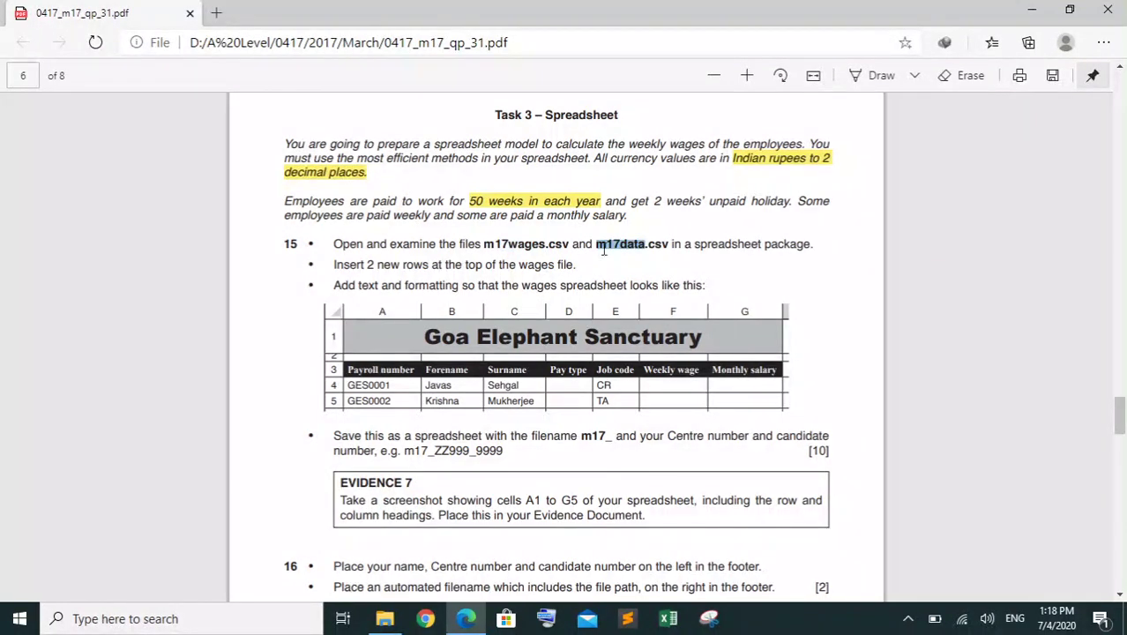
# Step: Open the data and wages csv files together in Excel (desktop) from the source files folder
pyautogui.click(384, 619)
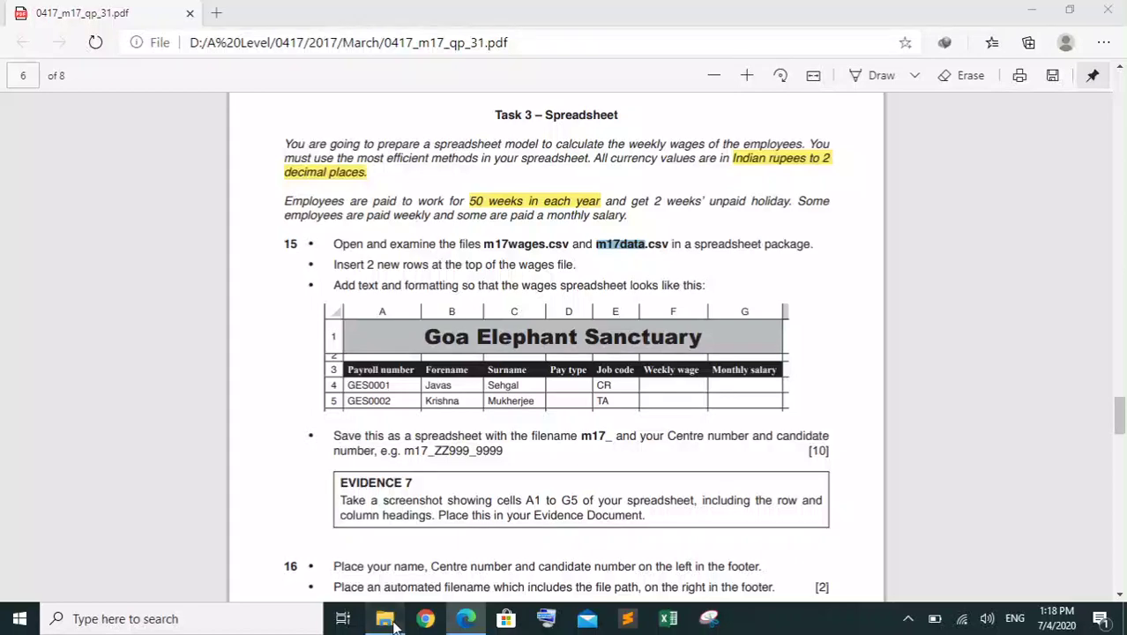
pyautogui.click(370, 226)
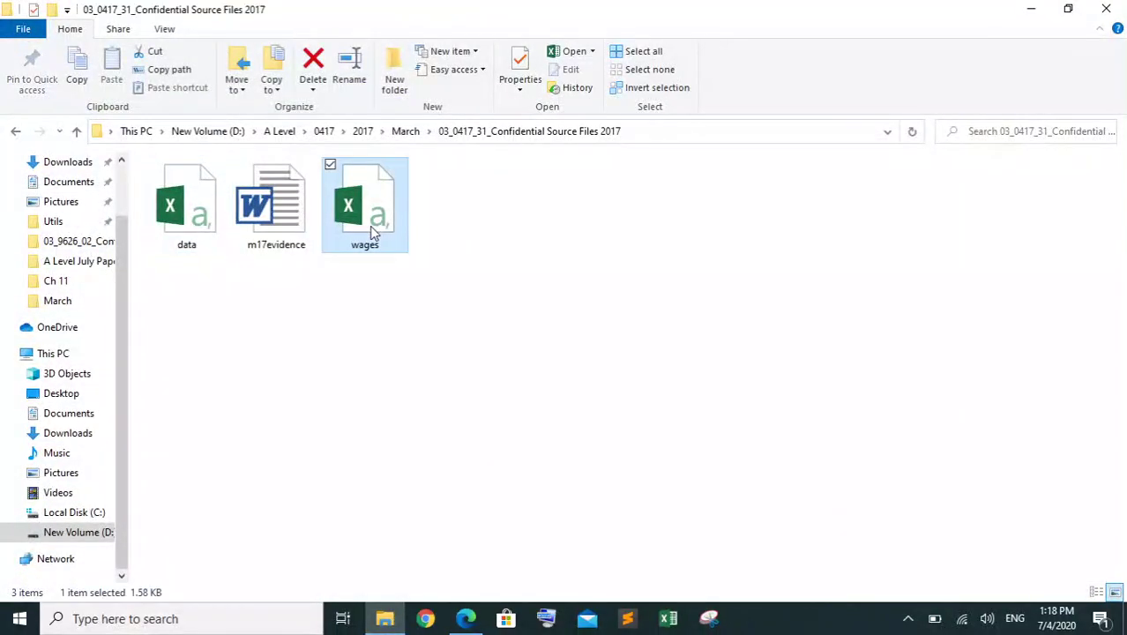
pyautogui.keyDown('ctrl'); pyautogui.click(187, 218); pyautogui.keyUp('ctrl')
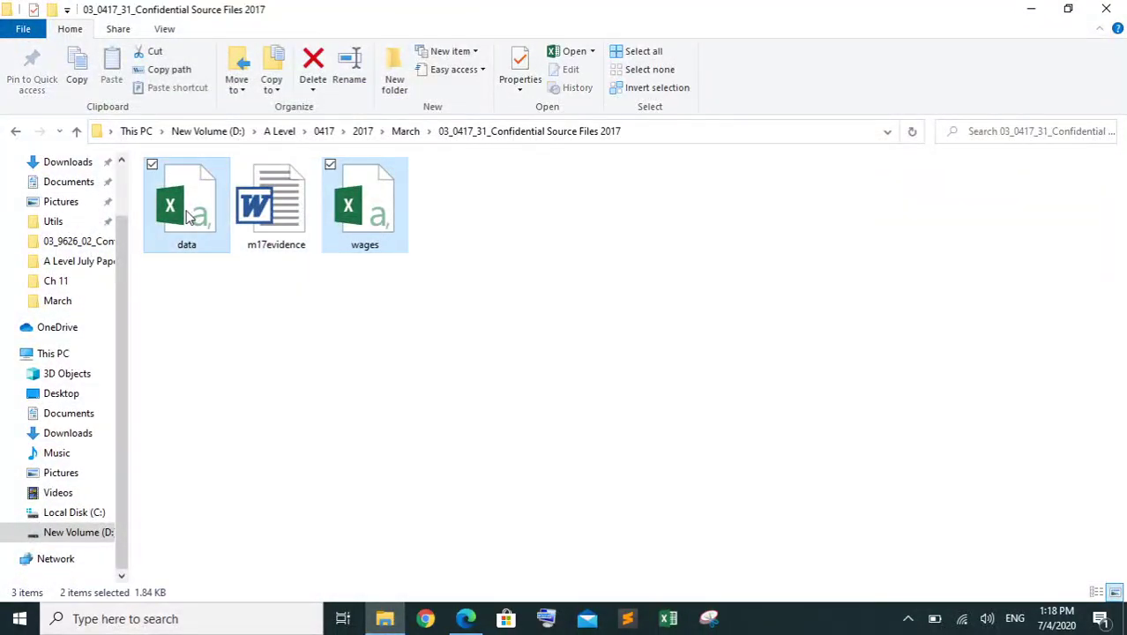
pyautogui.rightClick(203, 225)
pyautogui.click(204, 225)
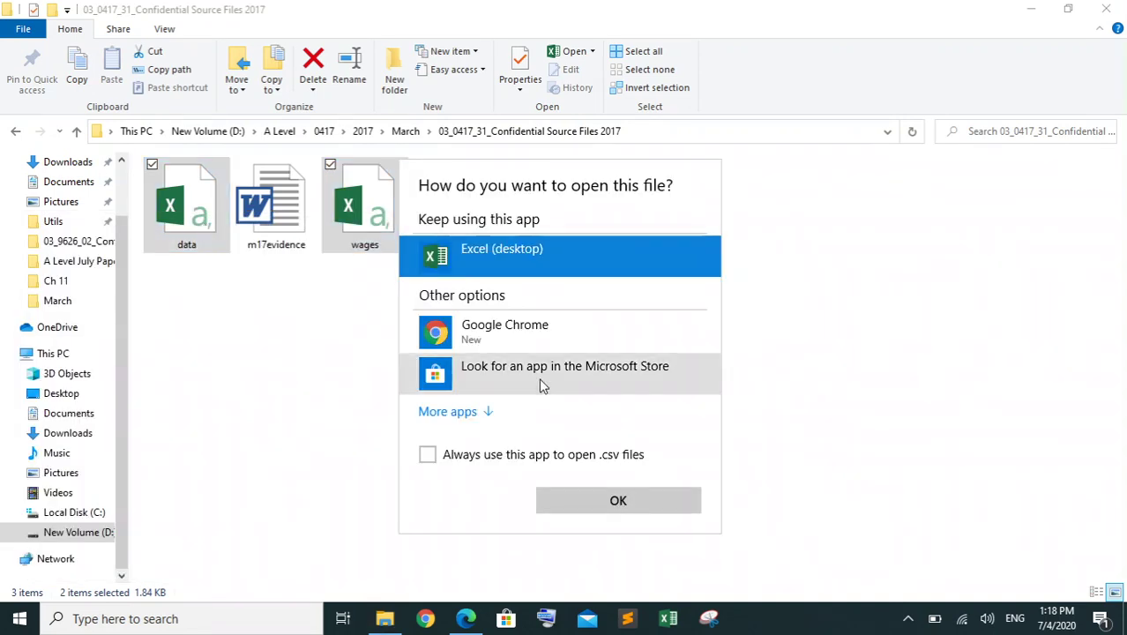
pyautogui.click(606, 490)
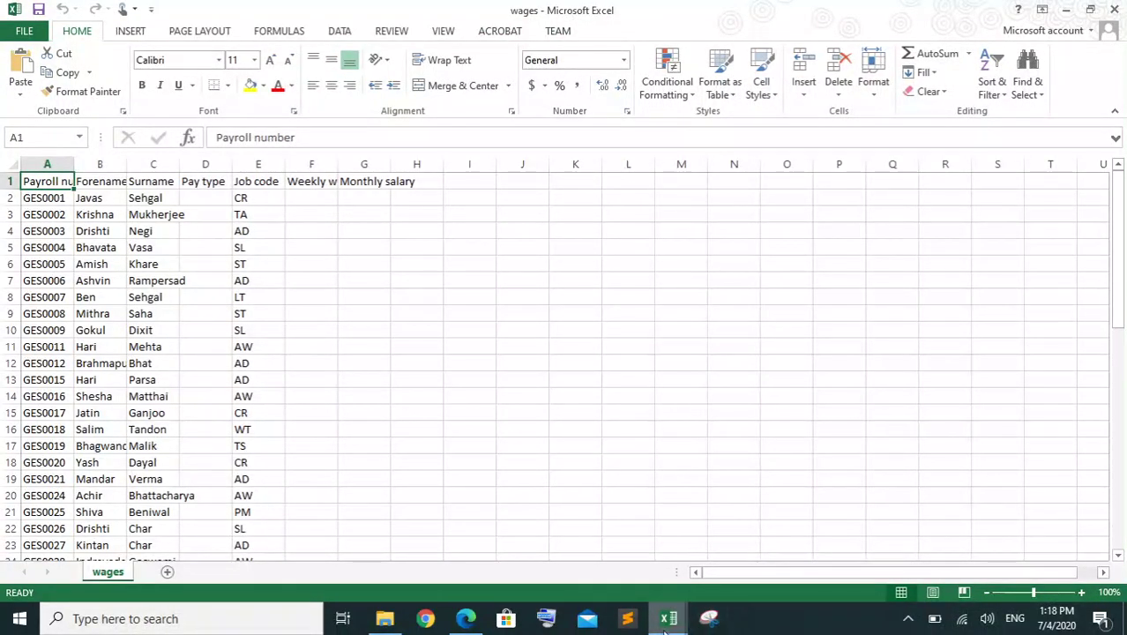
pyautogui.moveTo(668, 619)
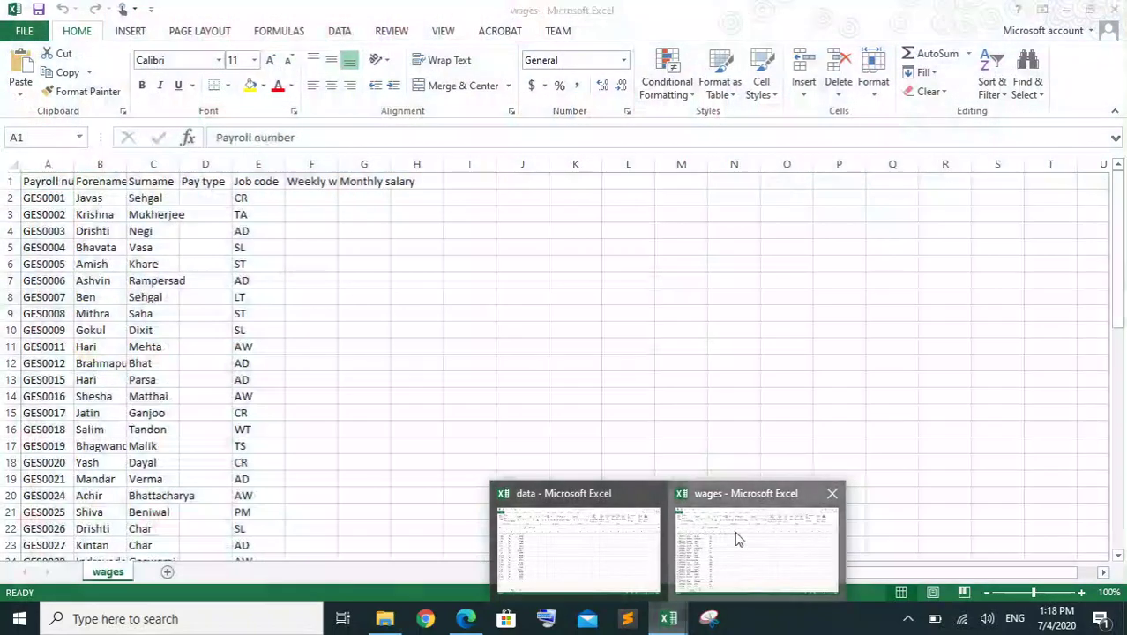
# Step: AutoFit all column widths on the wages sheet, then go back to the exam paper in Edge
pyautogui.click(736, 534)
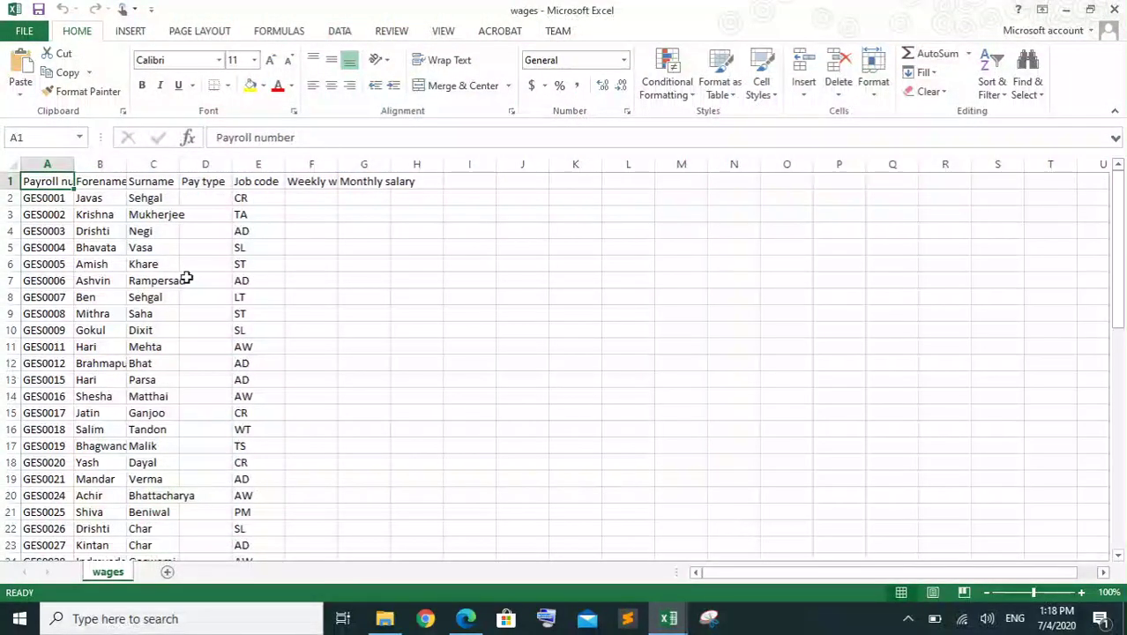
pyautogui.click(13, 166)
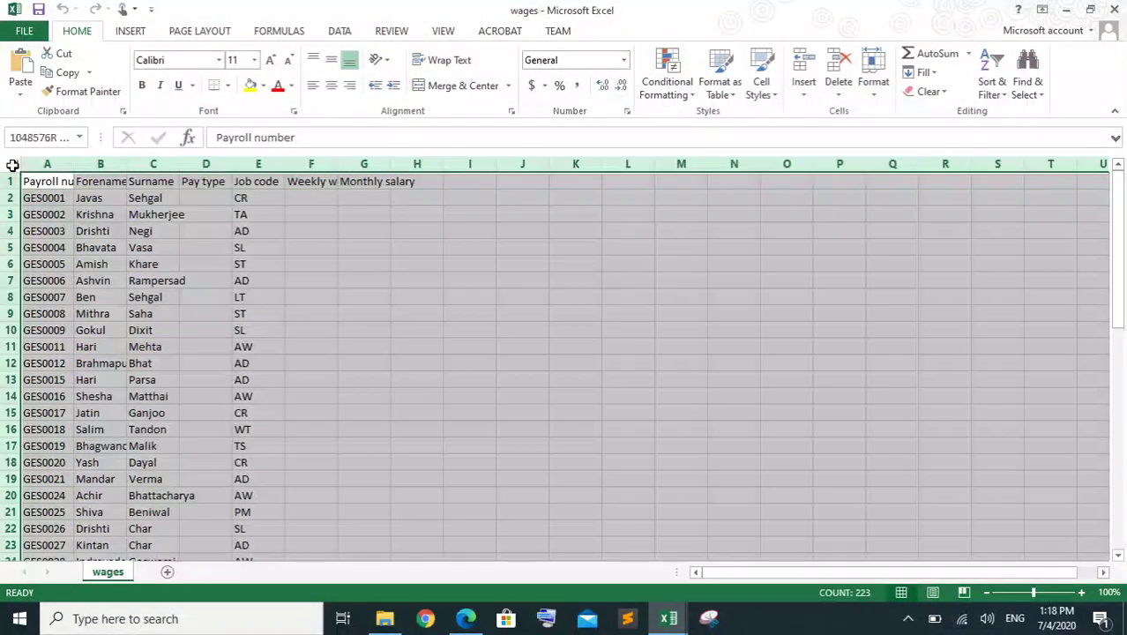
pyautogui.doubleClick(70, 169)
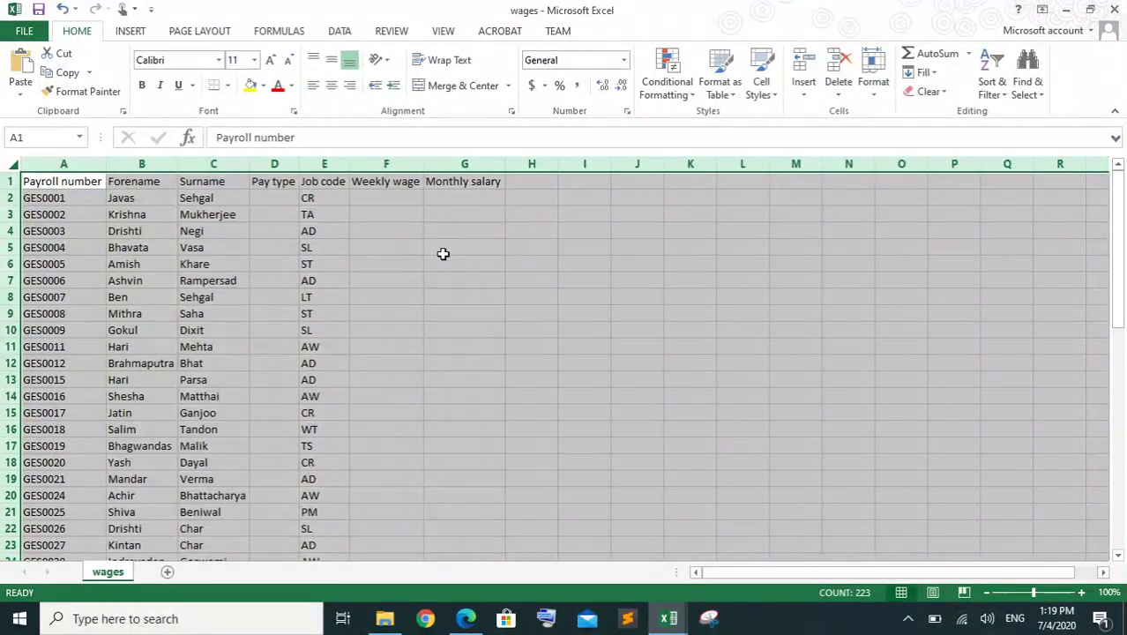
pyautogui.click(391, 218)
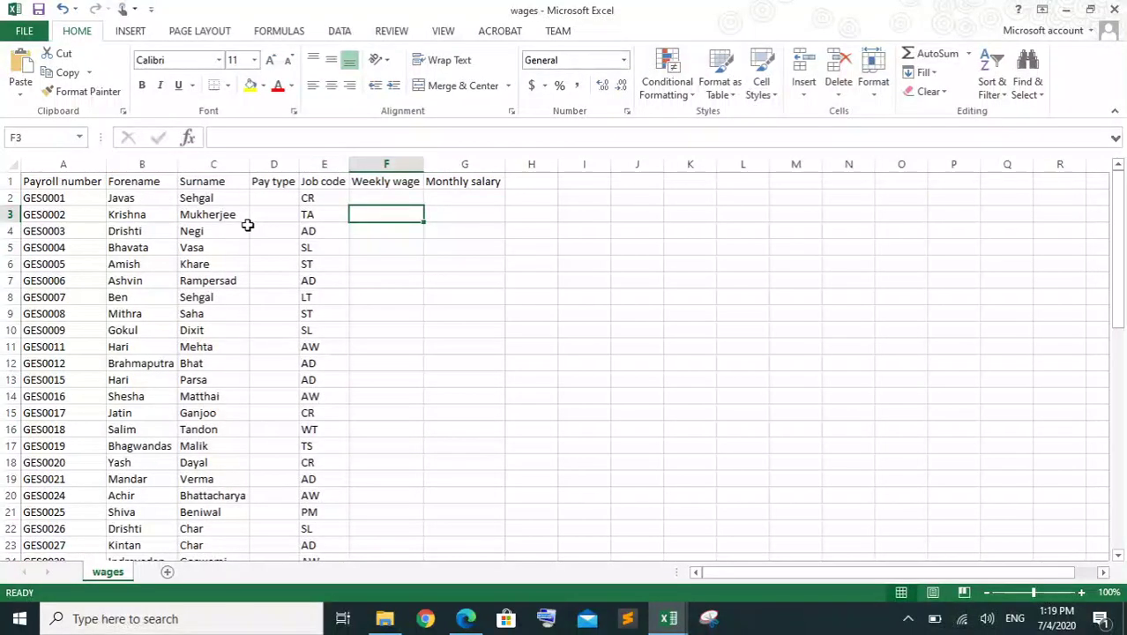
pyautogui.click(485, 620)
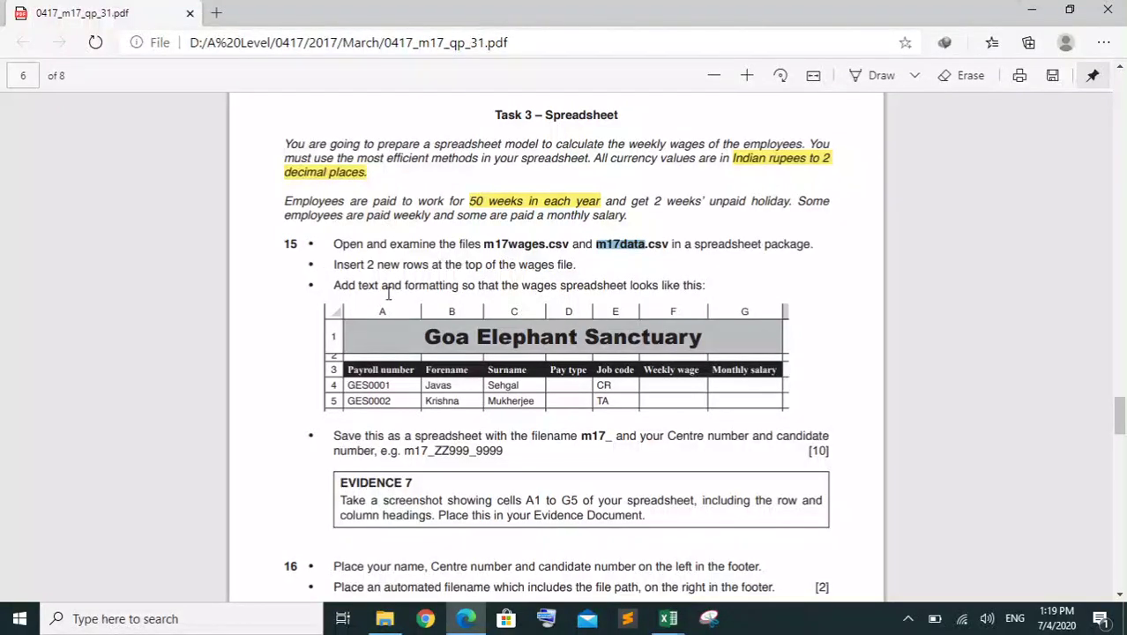
# Step: Insert two blank rows above the wages headings so the column titles sit in row 3
pyautogui.moveTo(580, 265); pyautogui.dragTo(336, 266)
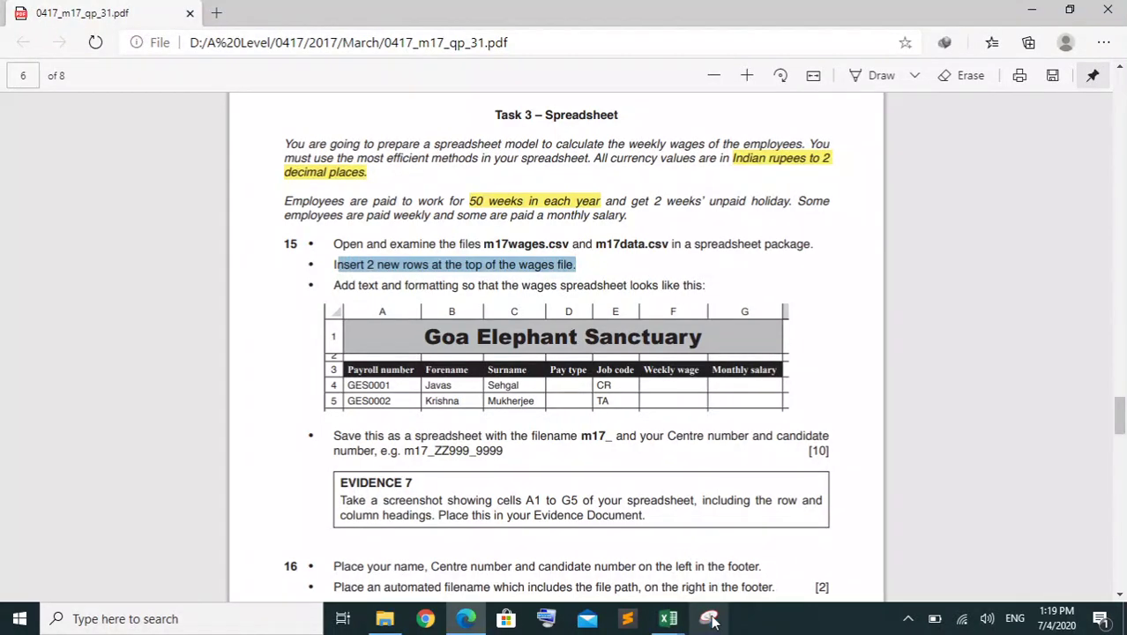
pyautogui.click(667, 621)
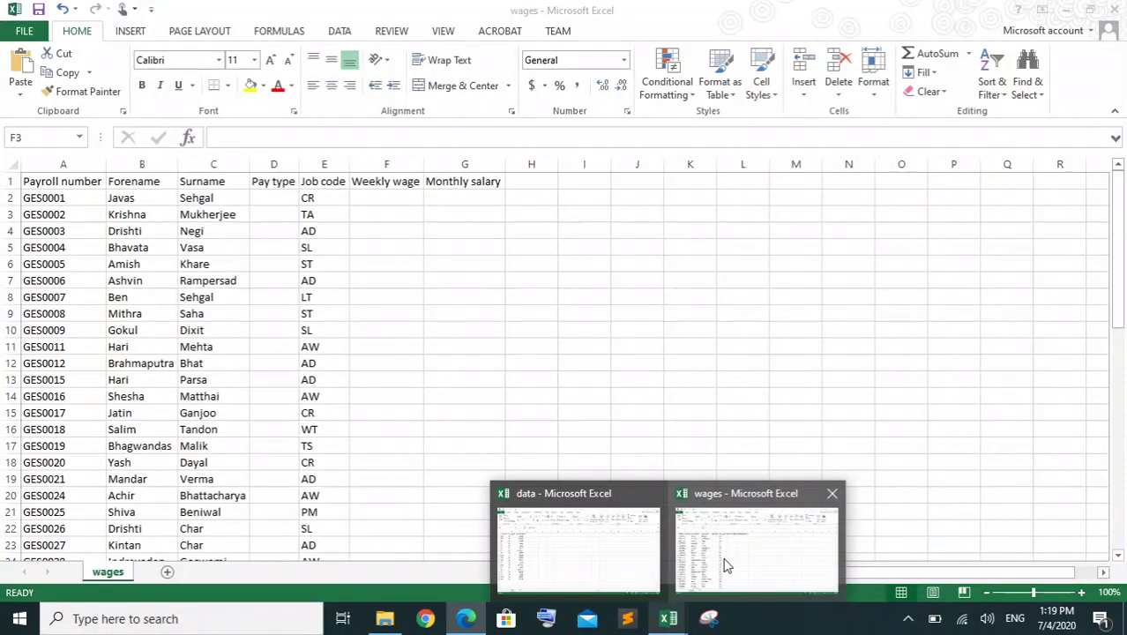
pyautogui.click(725, 566)
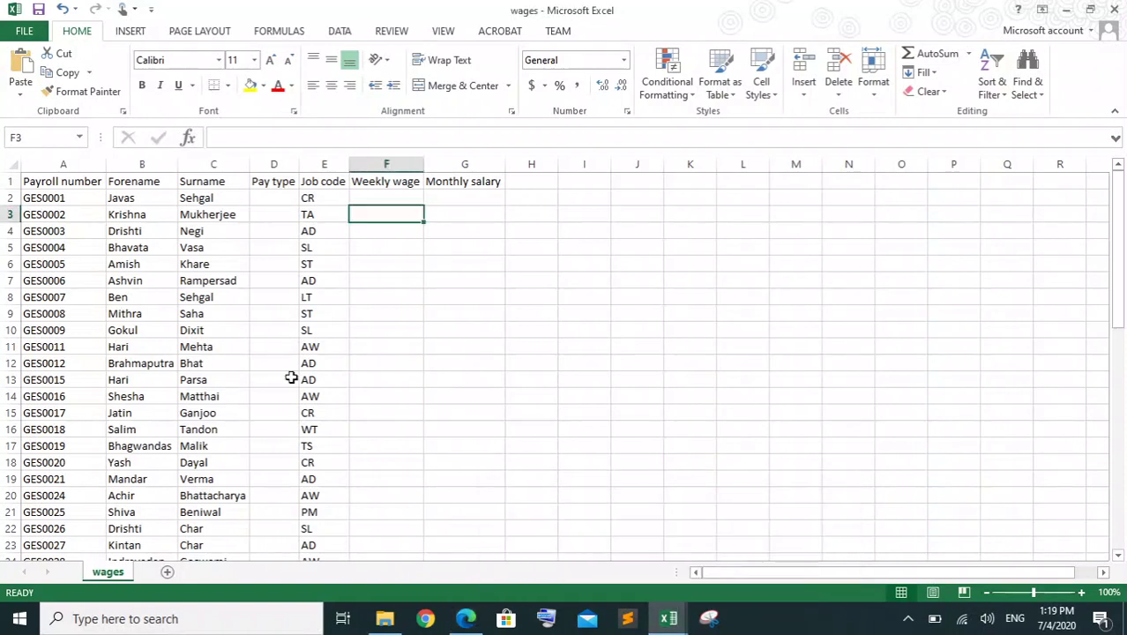
pyautogui.click(8, 181)
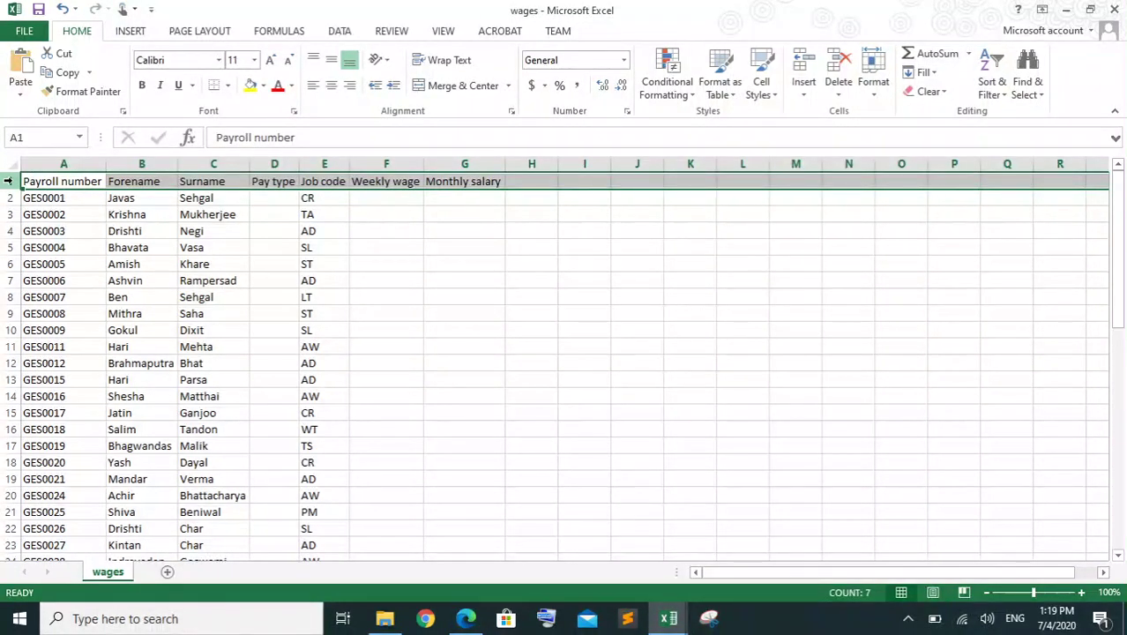
pyautogui.rightClick(8, 181)
pyautogui.click(52, 296)
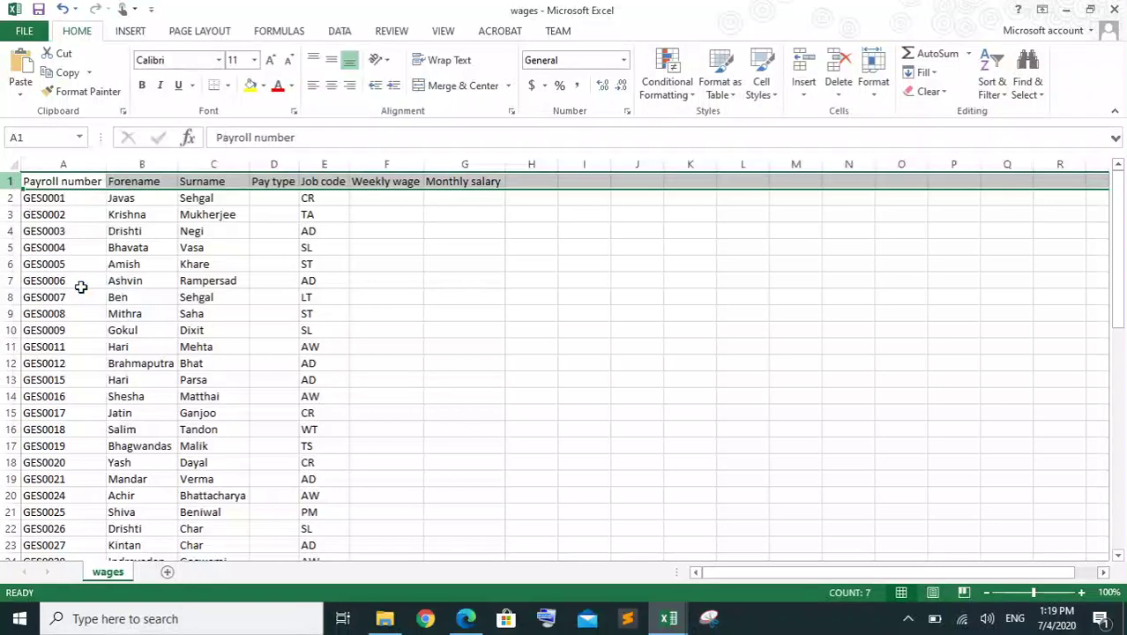
pyautogui.rightClick(7, 181)
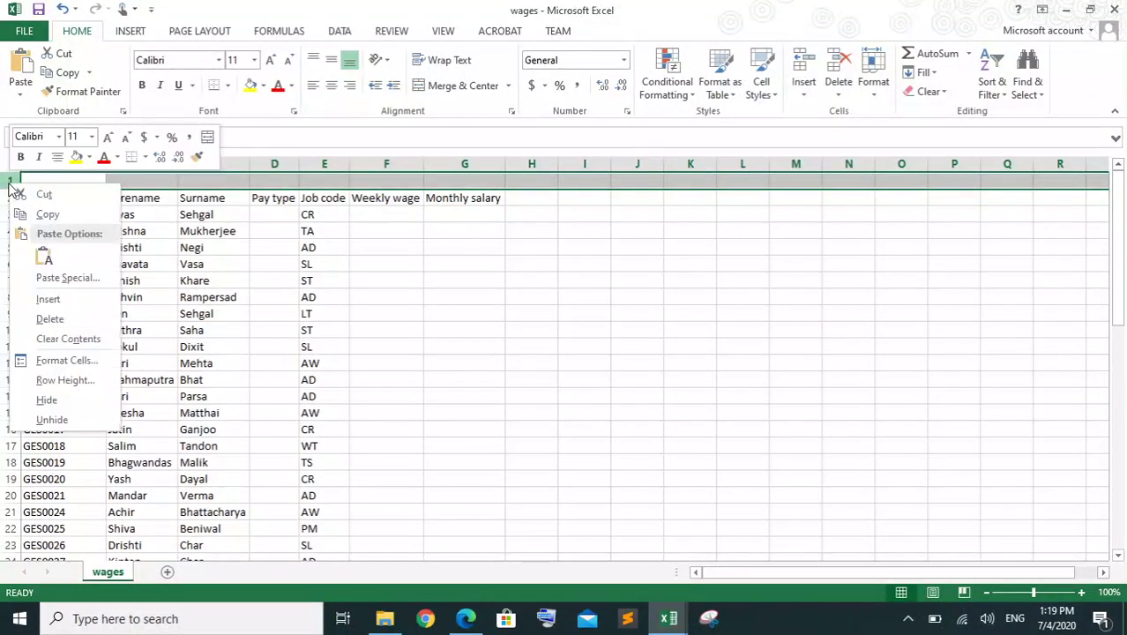
pyautogui.click(67, 300)
pyautogui.click(313, 265)
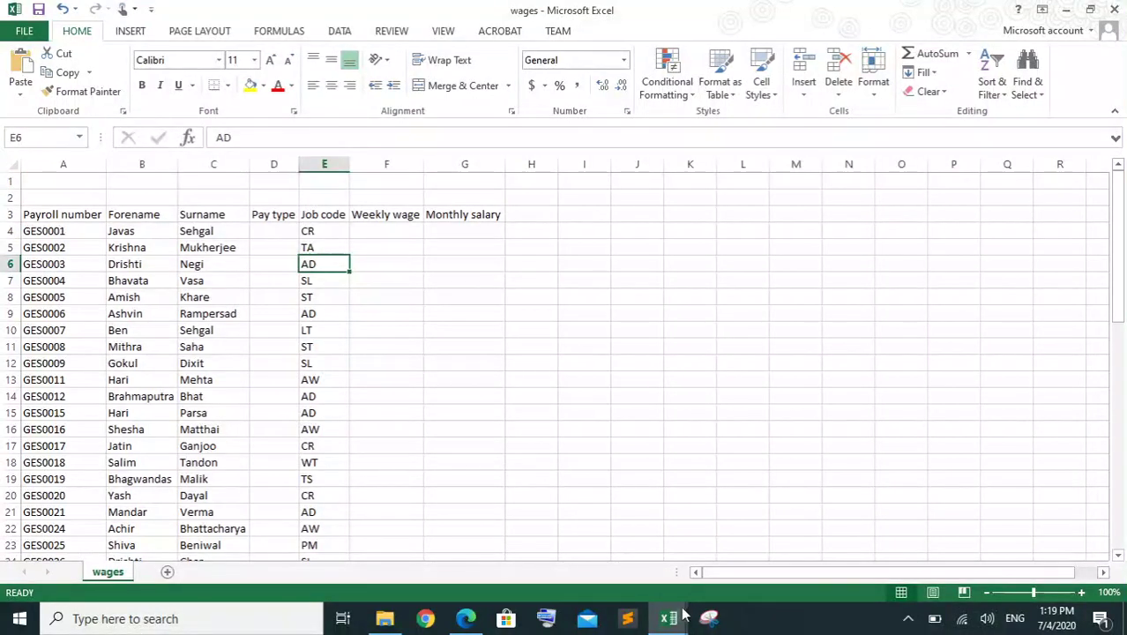
pyautogui.moveTo(667, 619)
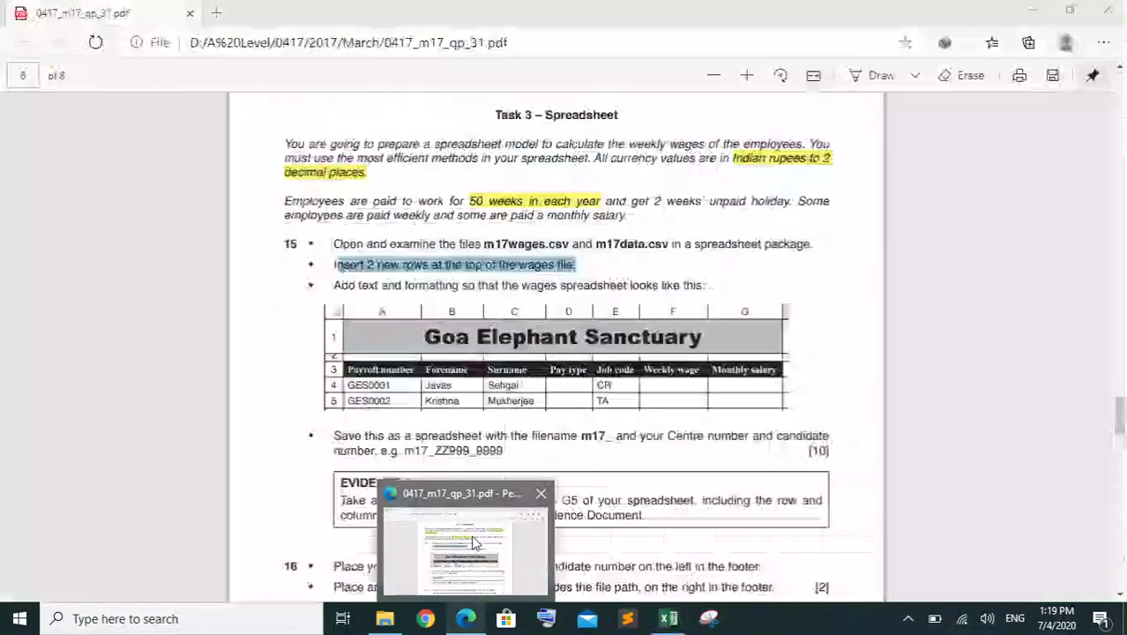
# Step: Copy the title 'Goa Elephant Sanctuary' from the task PDF and return to the wages workbook
pyautogui.click(470, 538)
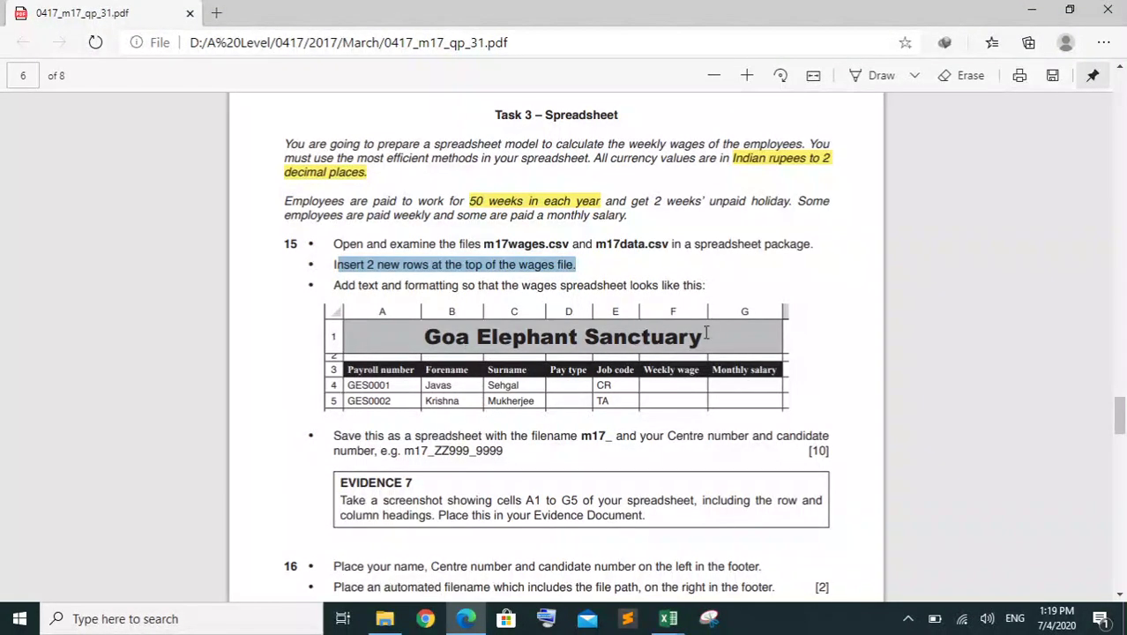
pyautogui.moveTo(709, 337); pyautogui.dragTo(426, 337)
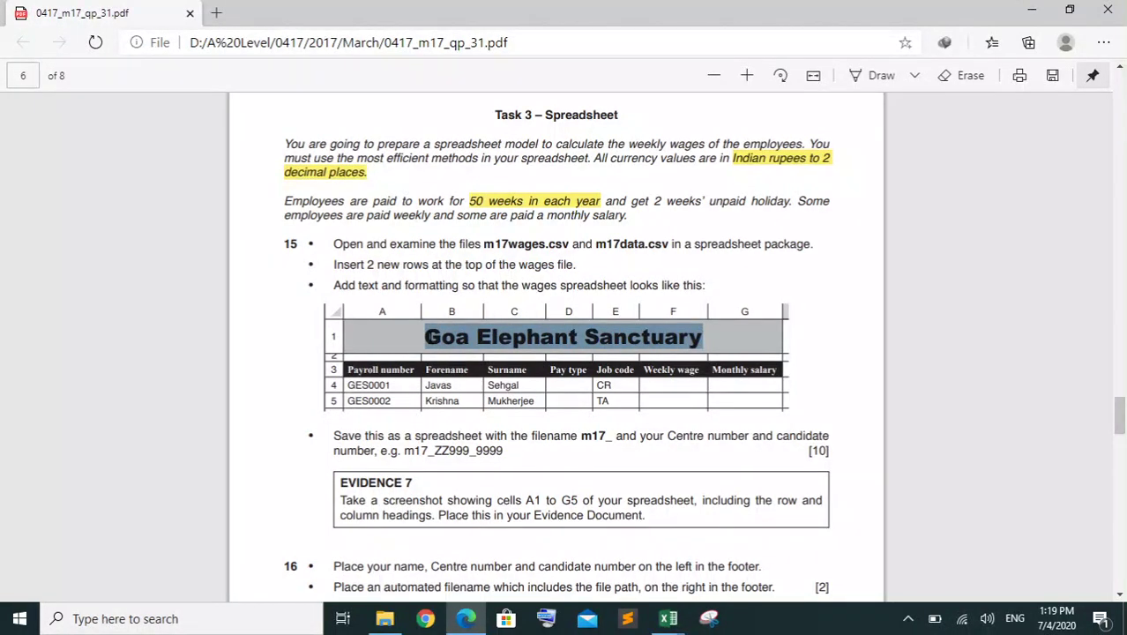
pyautogui.moveTo(667, 619)
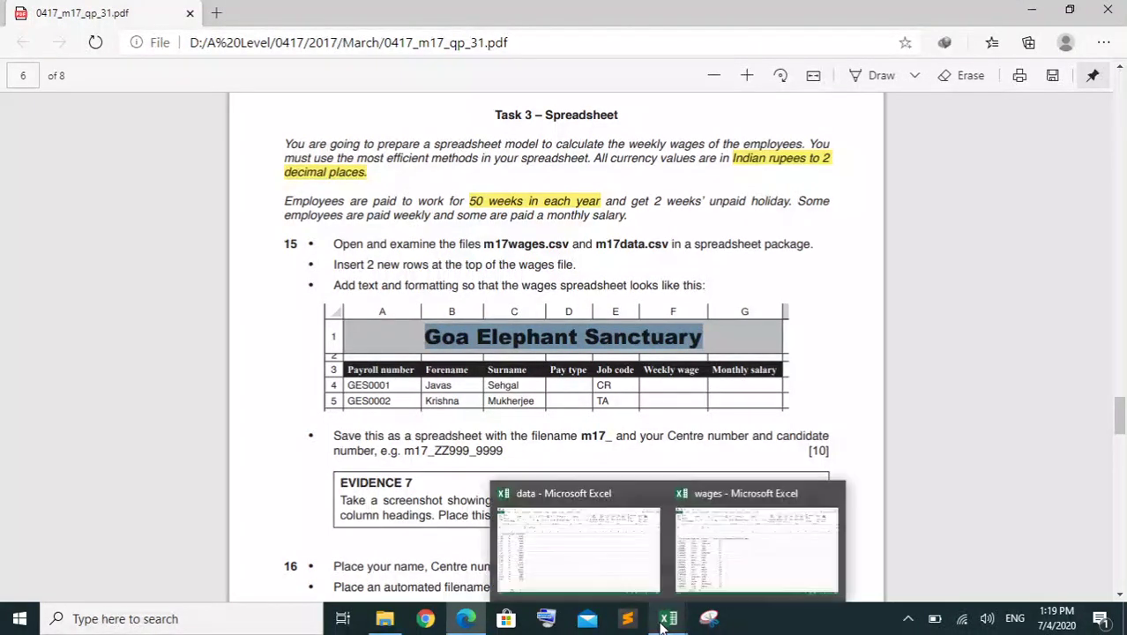
pyautogui.click(730, 566)
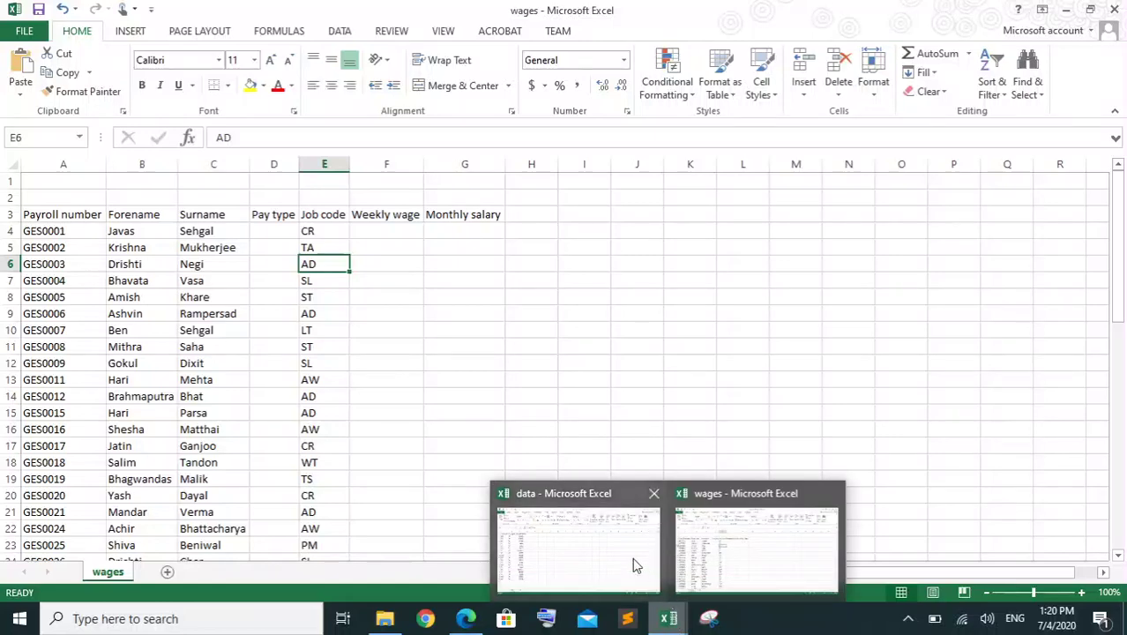
pyautogui.click(465, 621)
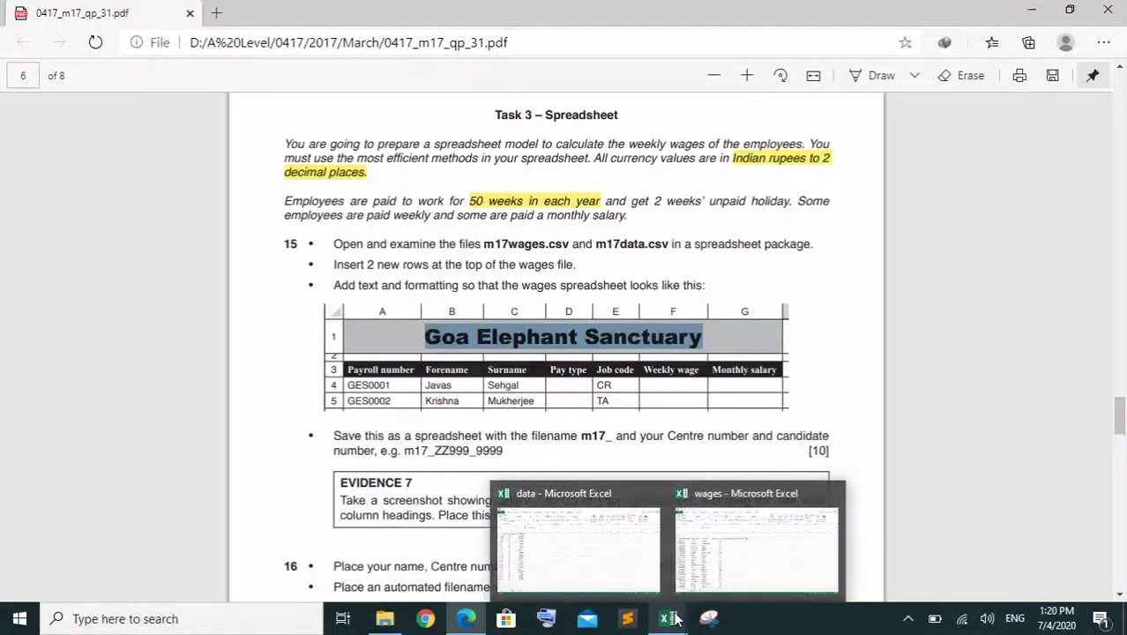
pyautogui.click(718, 538)
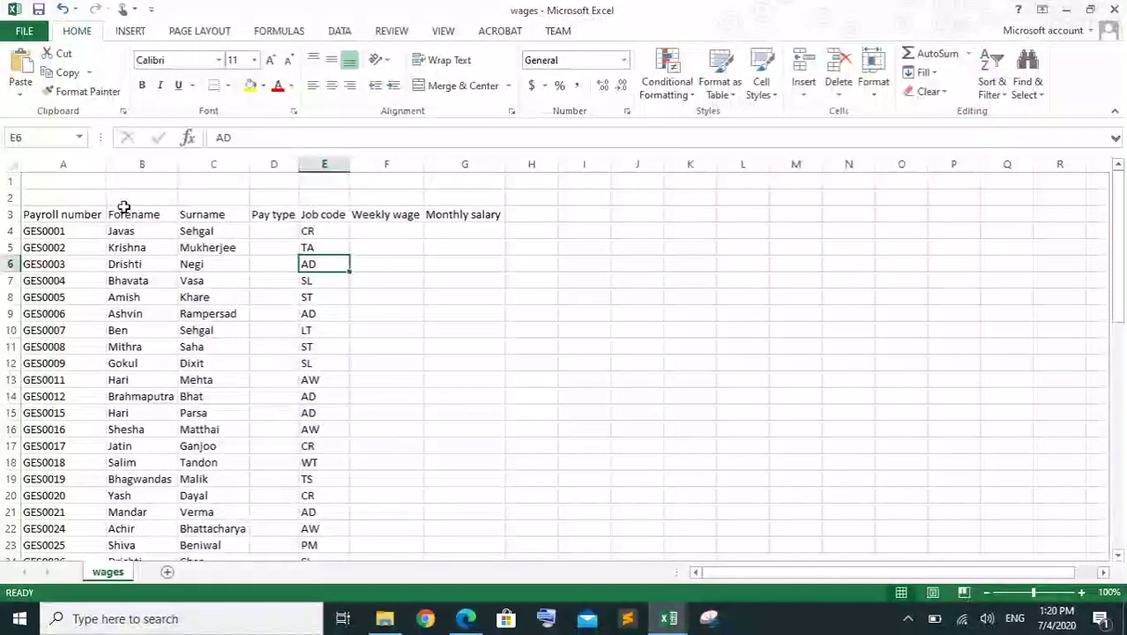
# Step: Merge and centre cells A1:G1 on the wages sheet
pyautogui.moveTo(69, 181); pyautogui.dragTo(468, 181)
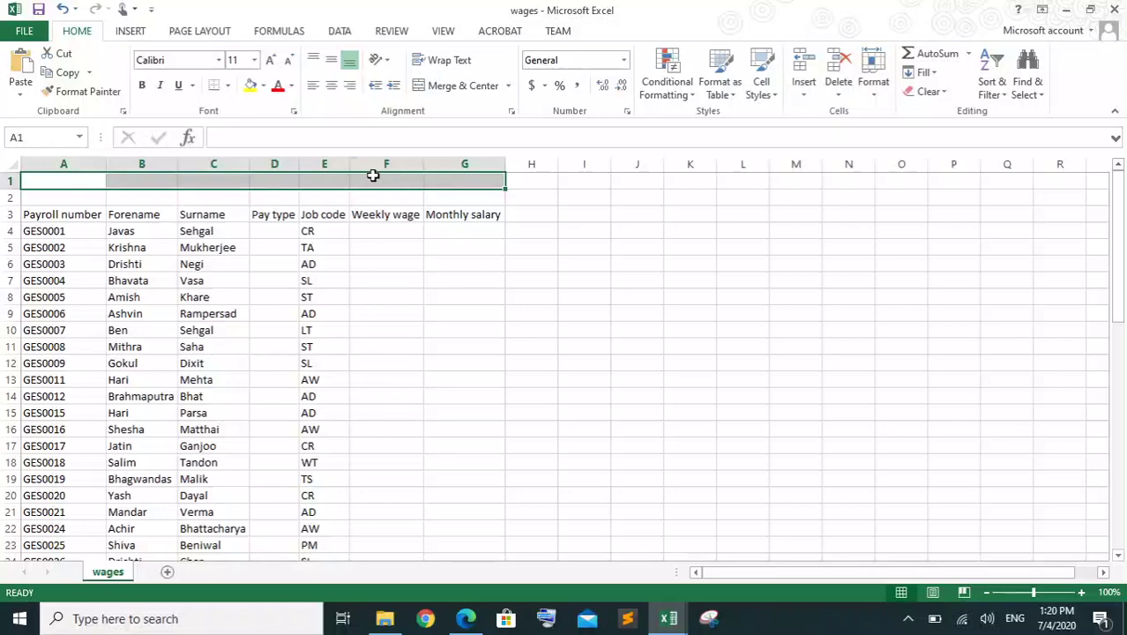
pyautogui.click(448, 86)
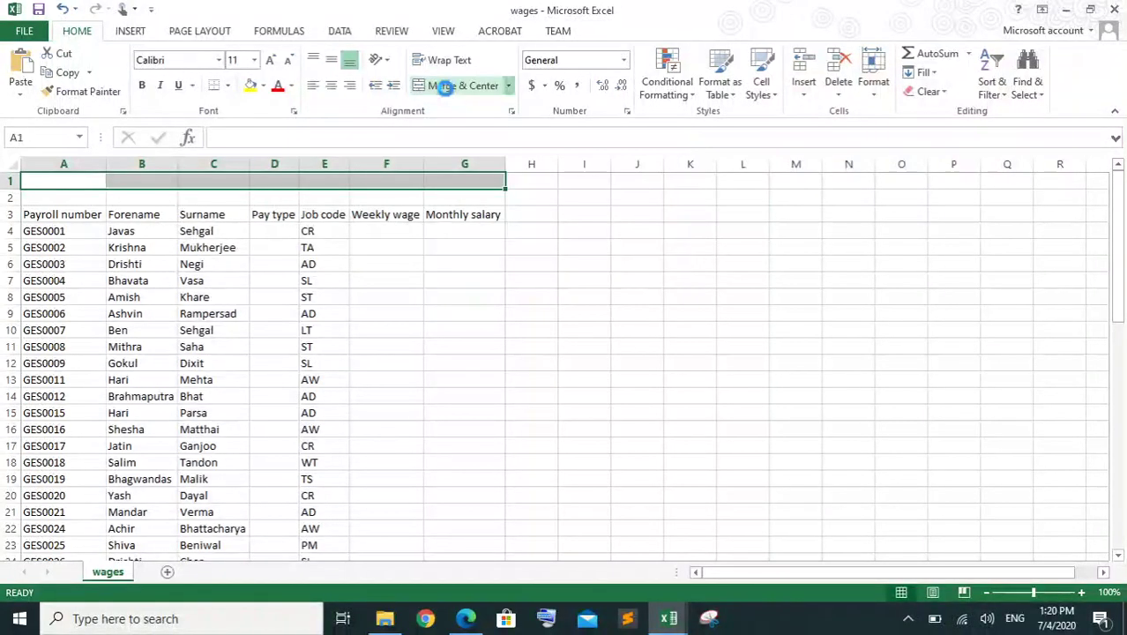
pyautogui.rightClick(414, 187)
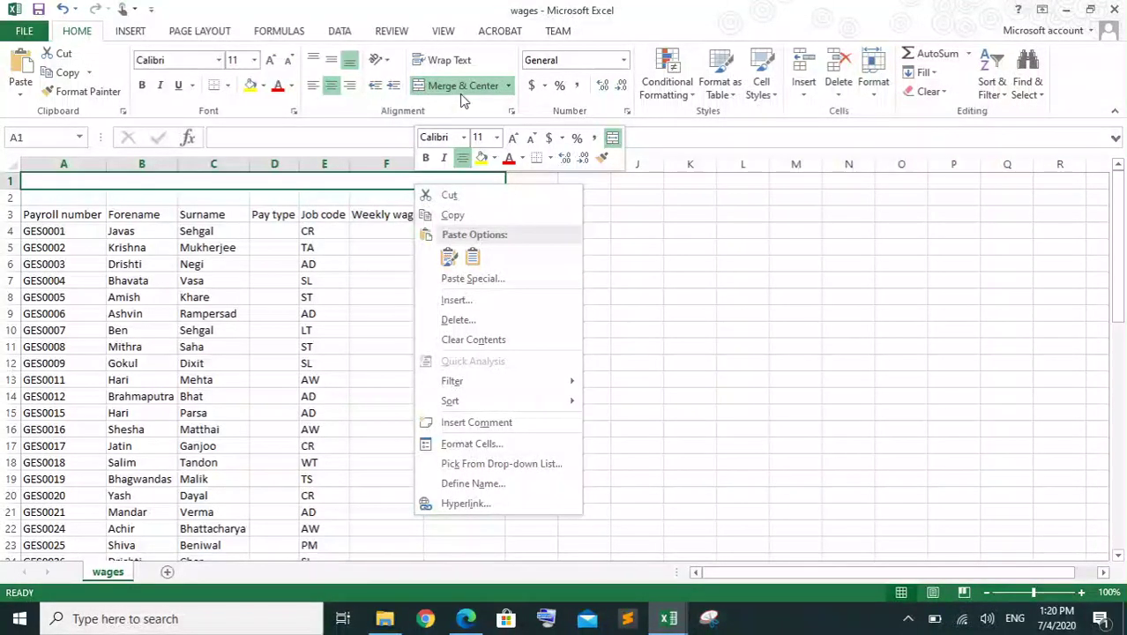
pyautogui.click(307, 183)
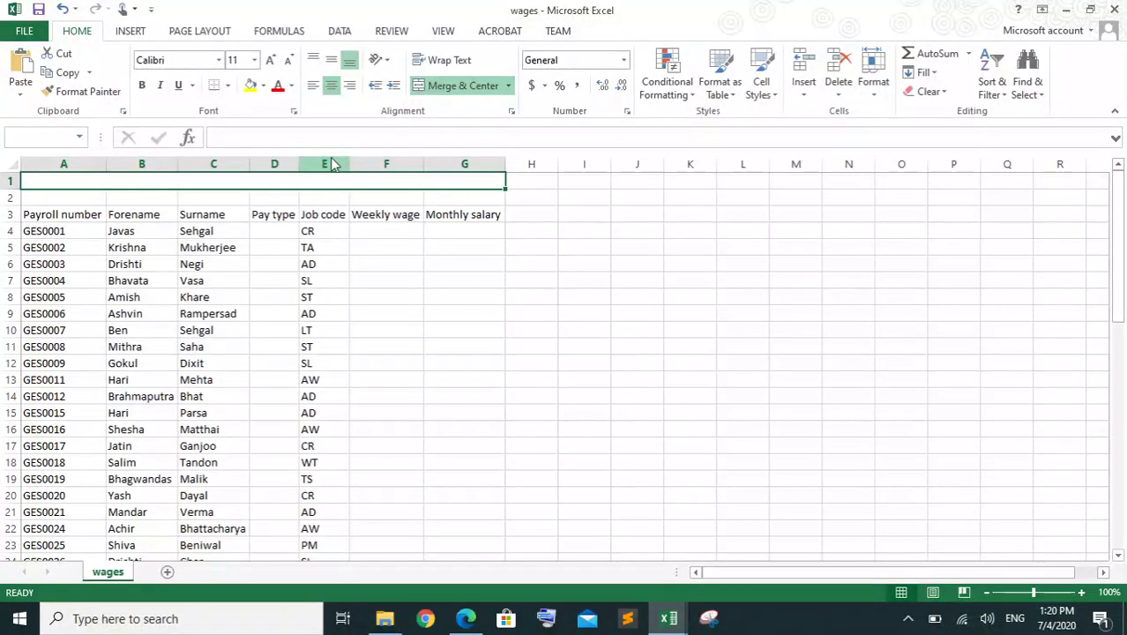
# Step: Paste 'Goa Elephant Sanctuary' into the merged A1 title cell and select its text
pyautogui.hotkey('ctrl', 'v')
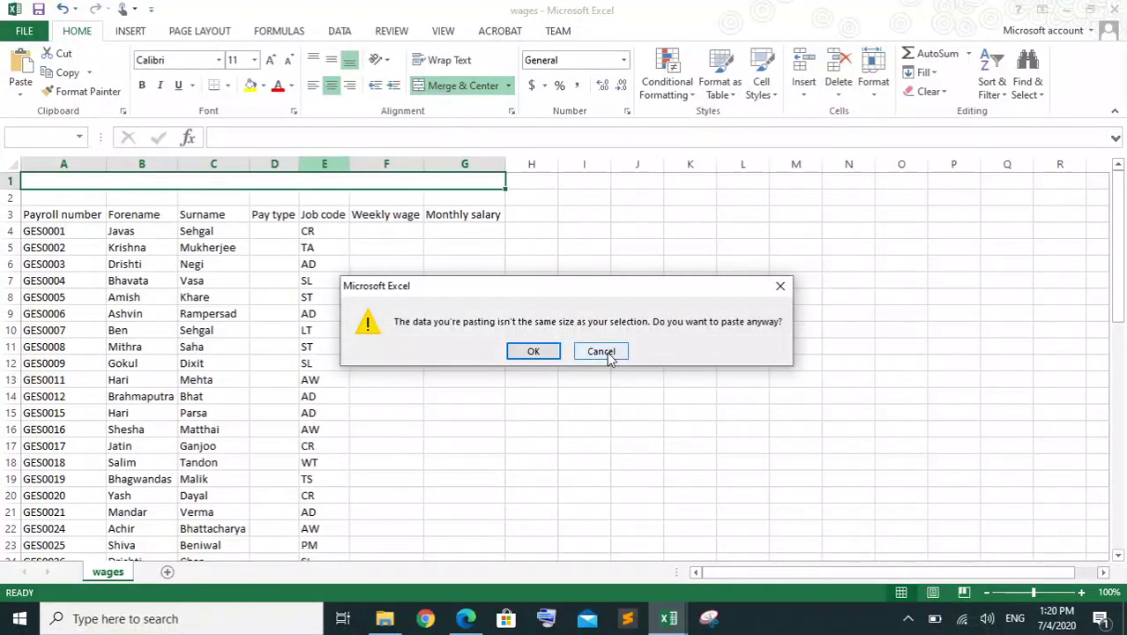
pyautogui.click(607, 354)
pyautogui.hotkey('ctrl', 'z')
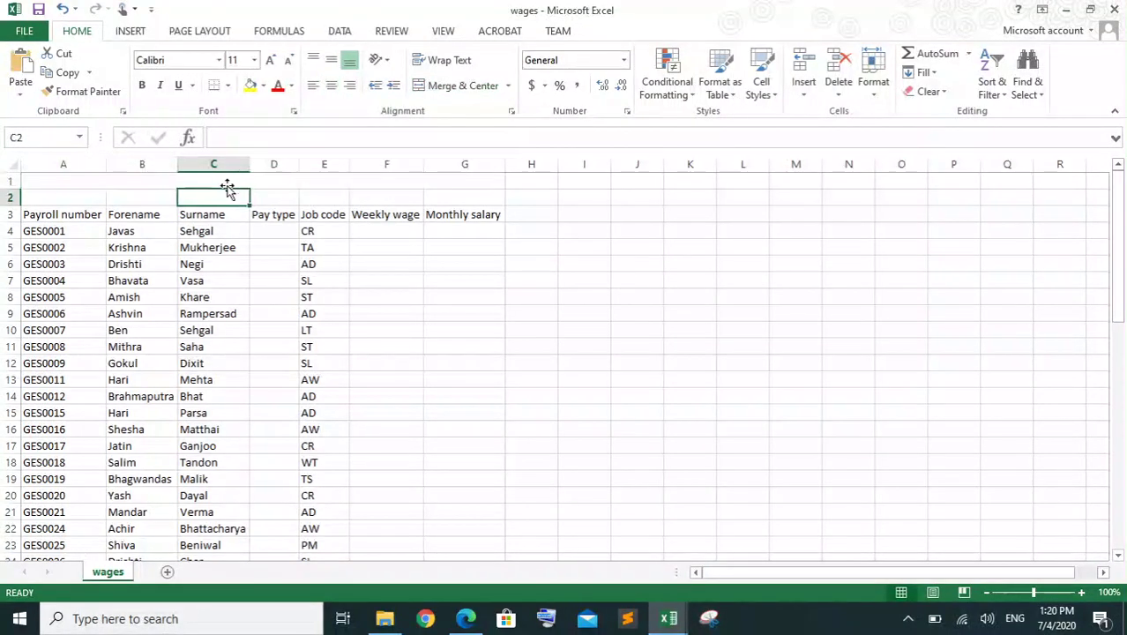
pyautogui.hotkey('ctrl', 'y')
pyautogui.doubleClick(239, 181)
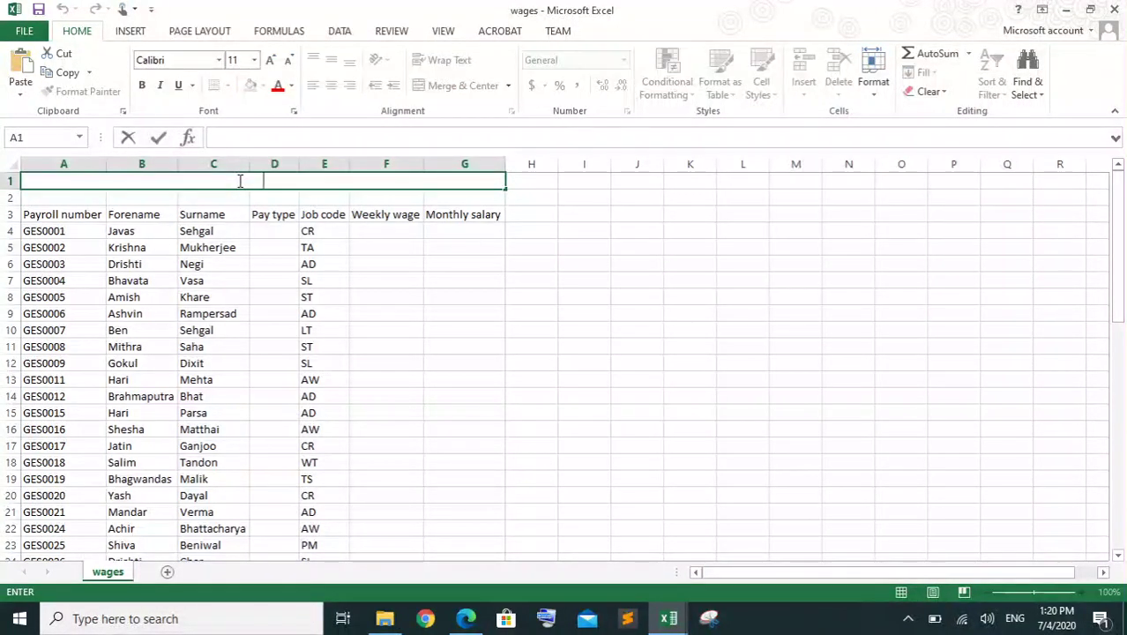
pyautogui.write('Goa Elephant Sanctuary')
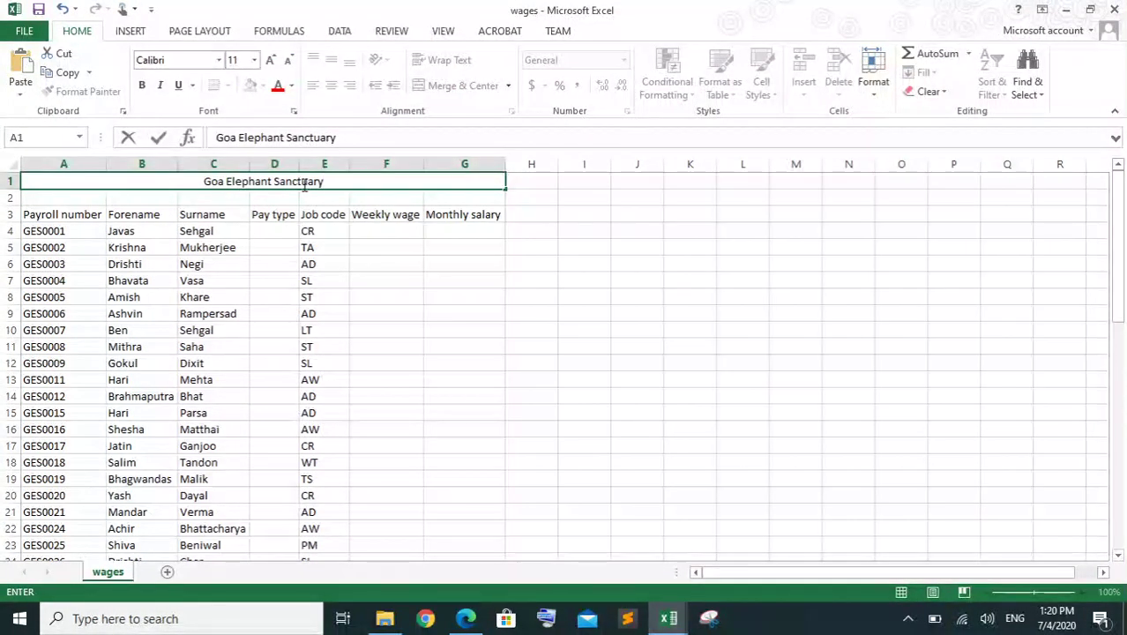
pyautogui.moveTo(335, 181); pyautogui.dragTo(205, 181)
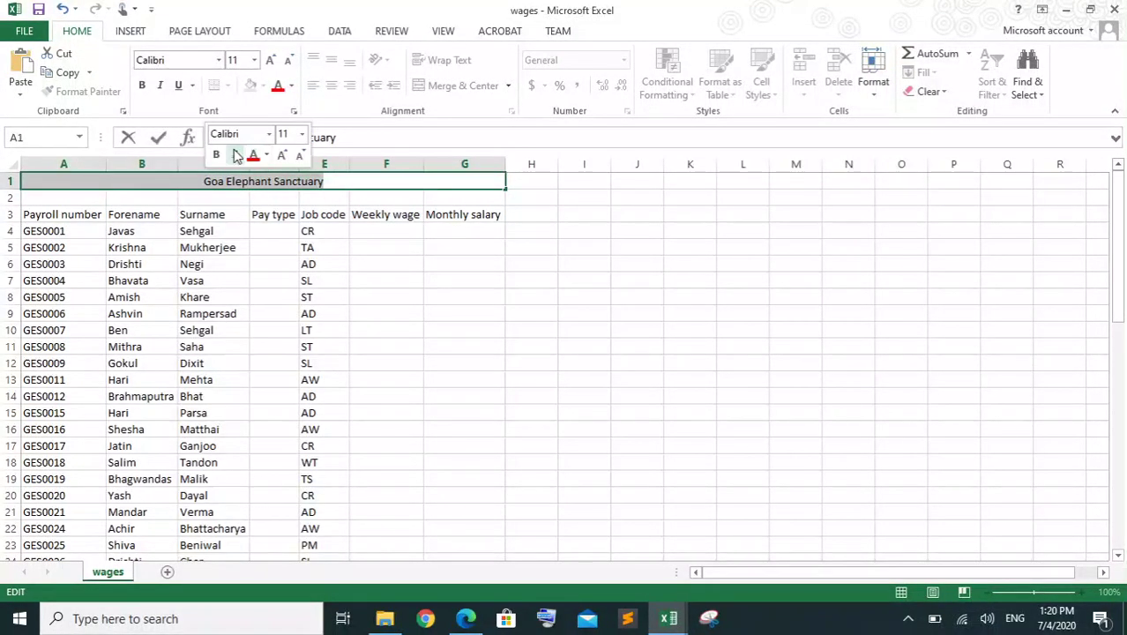
# Step: Make the Goa Elephant Sanctuary title bold and enlarge it to 22 pt
pyautogui.click(219, 154)
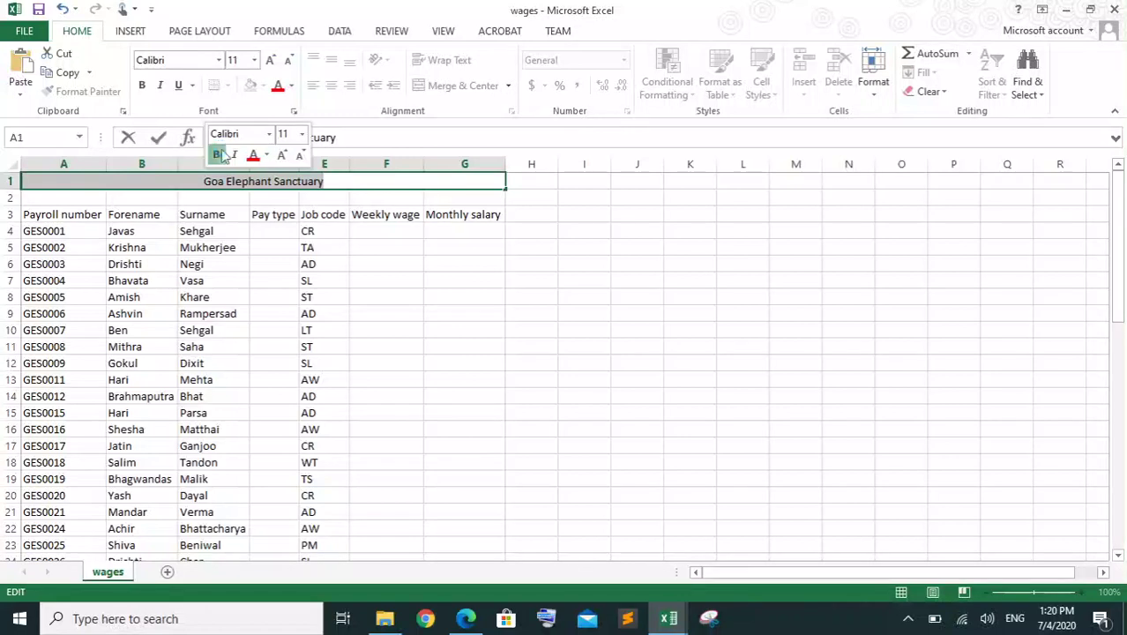
pyautogui.click(269, 64)
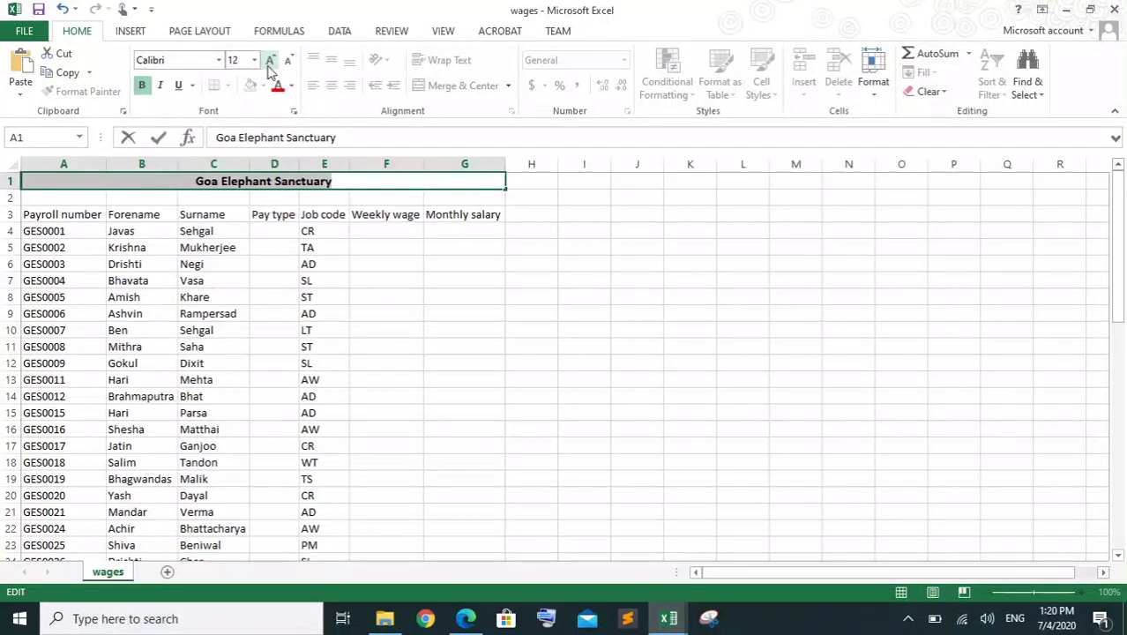
pyautogui.click(269, 64)
pyautogui.click(269, 63)
pyautogui.click(269, 64)
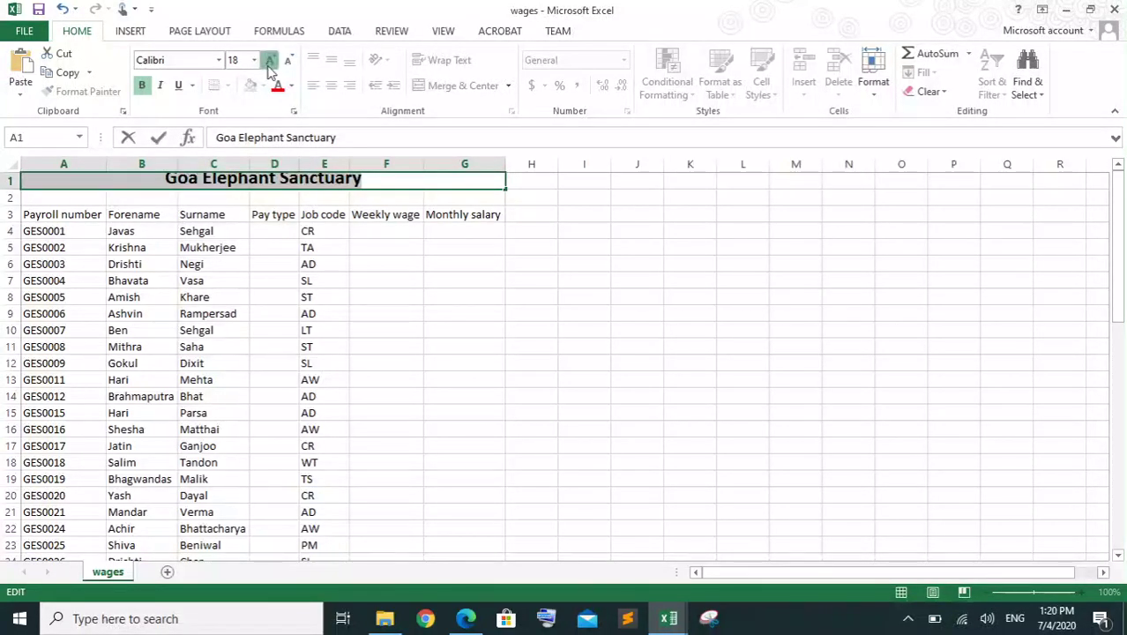
pyautogui.click(269, 61)
pyautogui.click(269, 62)
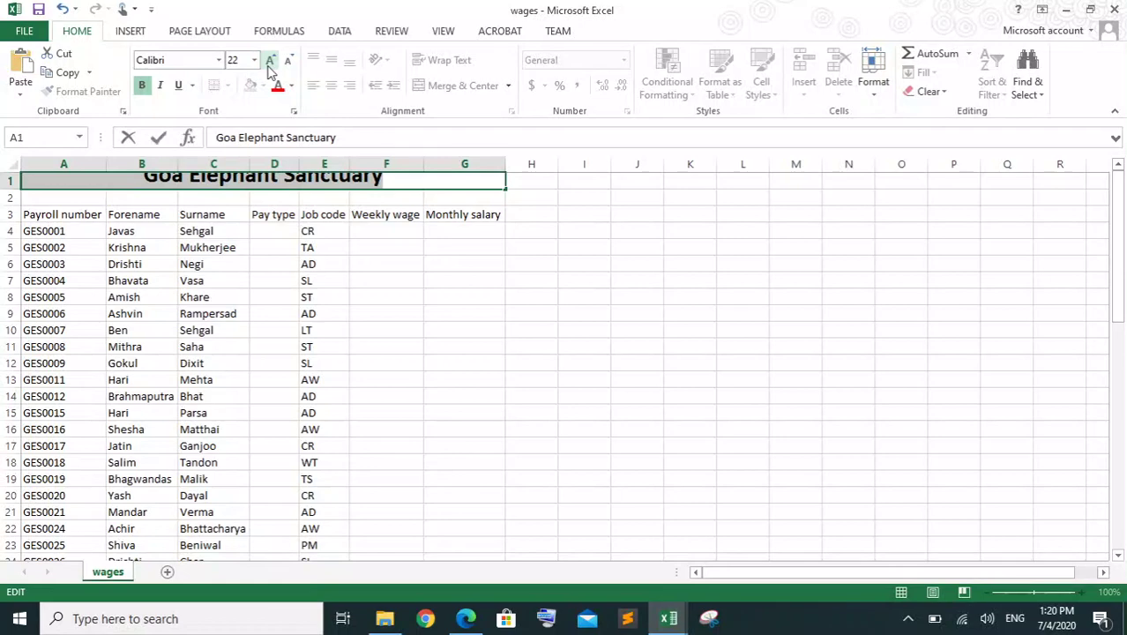
pyautogui.click(10, 164)
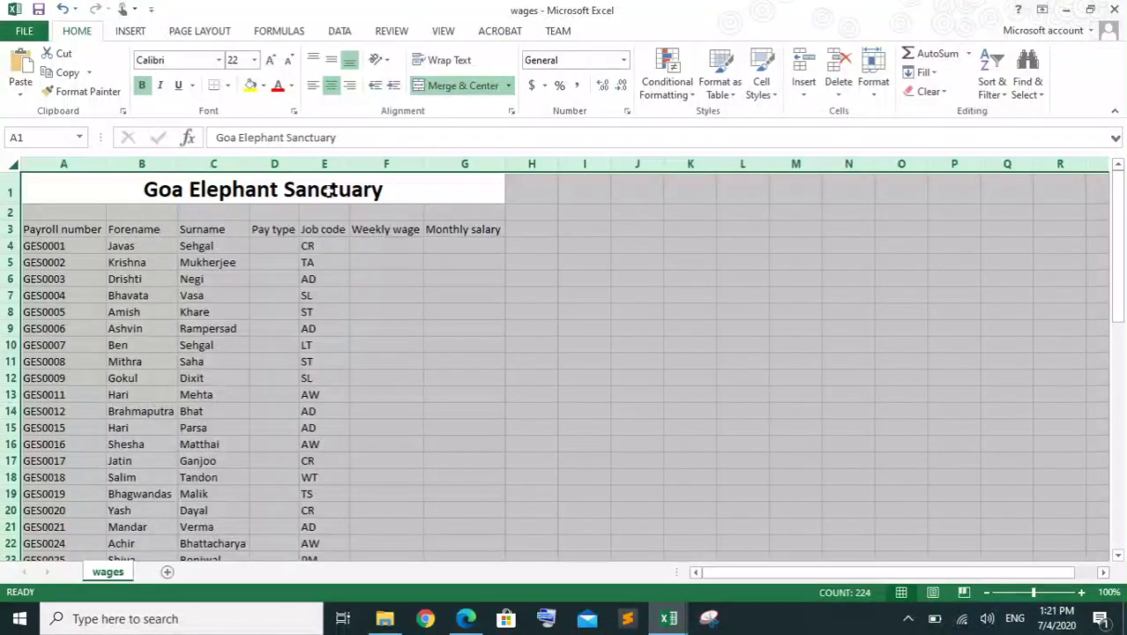
# Step: Reselect the title text and raise its font size to 28 pt
pyautogui.doubleClick(384, 188)
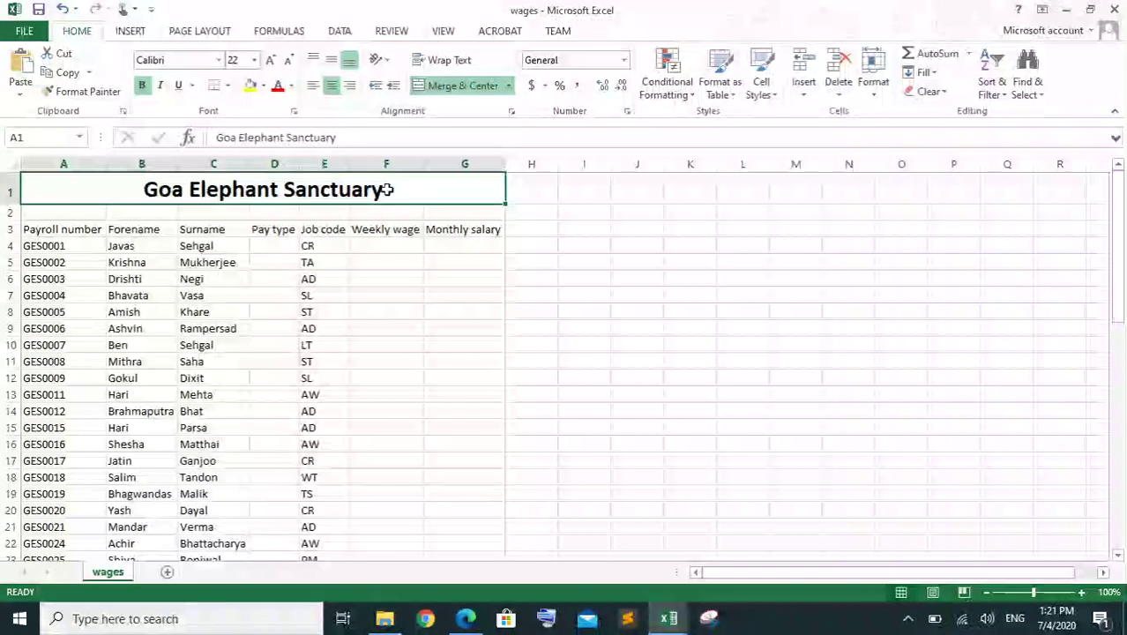
pyautogui.moveTo(387, 190); pyautogui.dragTo(111, 190)
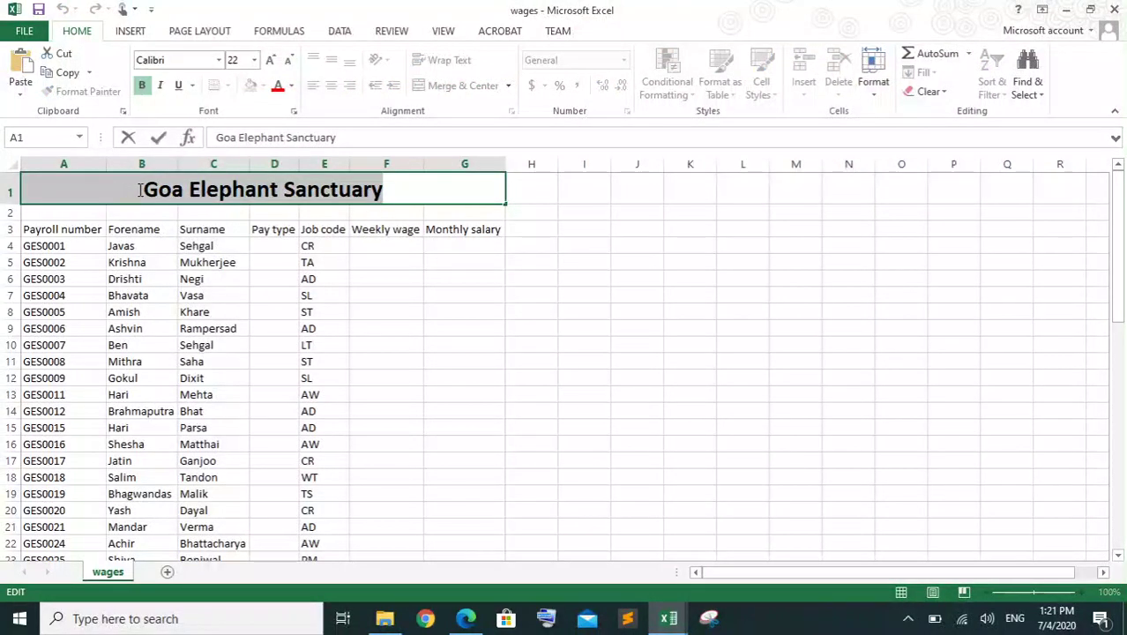
pyautogui.click(269, 62)
pyautogui.click(269, 62)
pyautogui.click(269, 62)
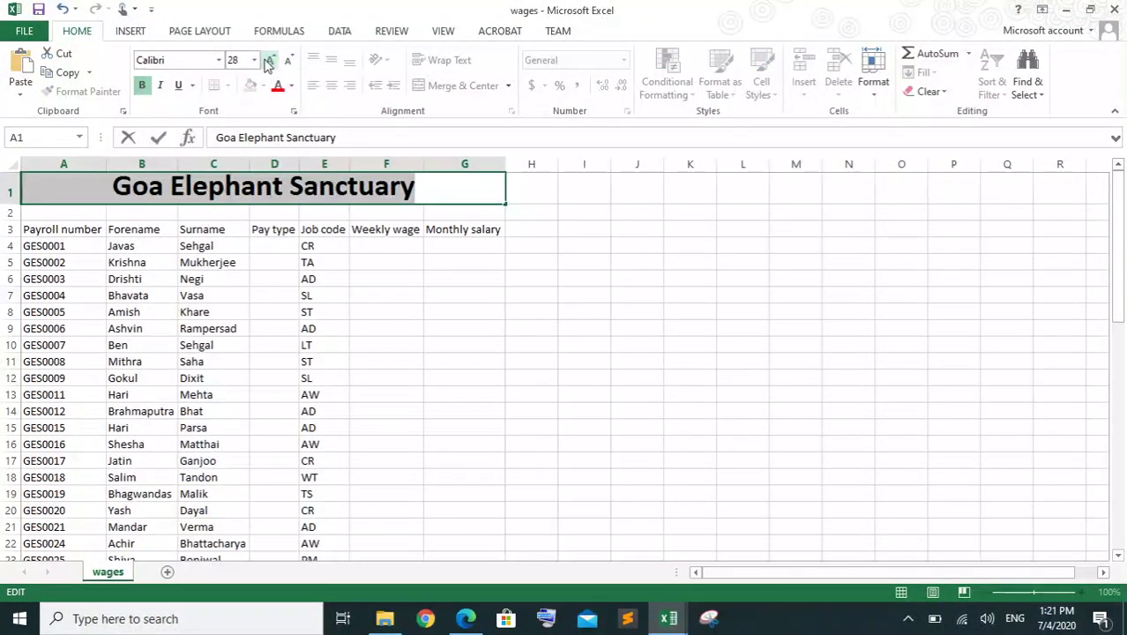
pyautogui.click(336, 274)
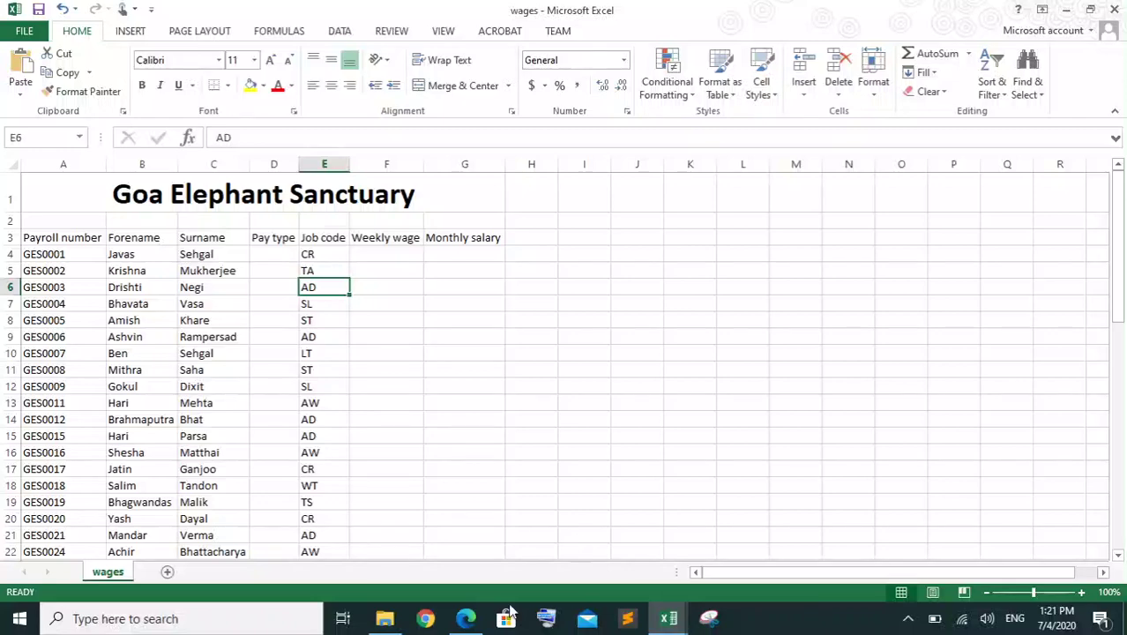
pyautogui.moveTo(465, 619)
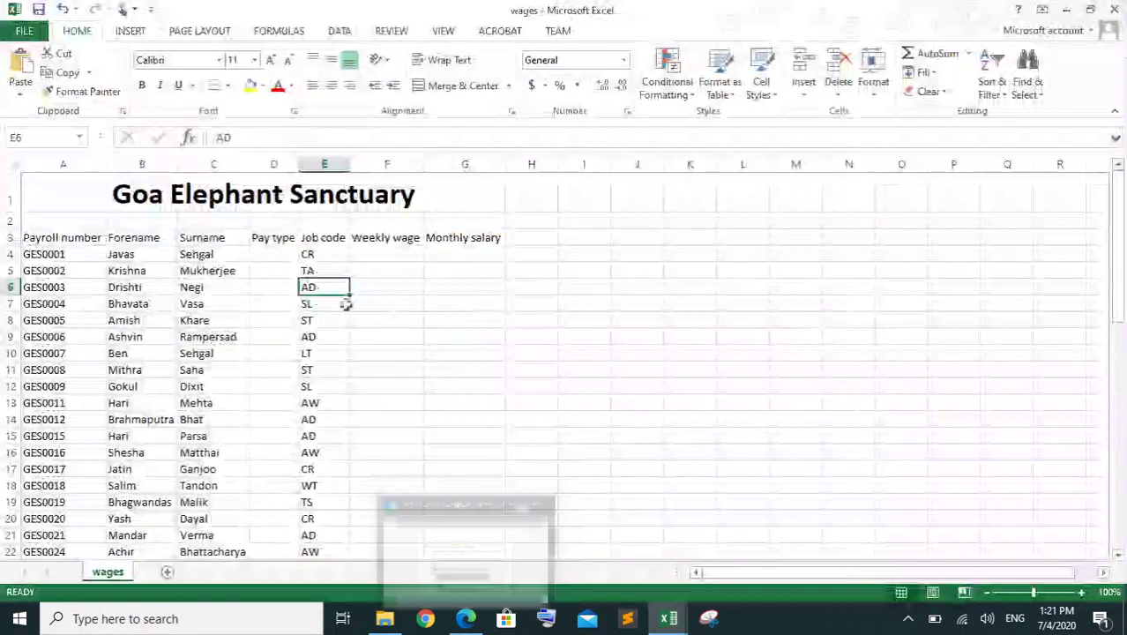
# Step: Give the merged Goa Elephant Sanctuary title cell in A1 a grey fill
pyautogui.click(360, 191)
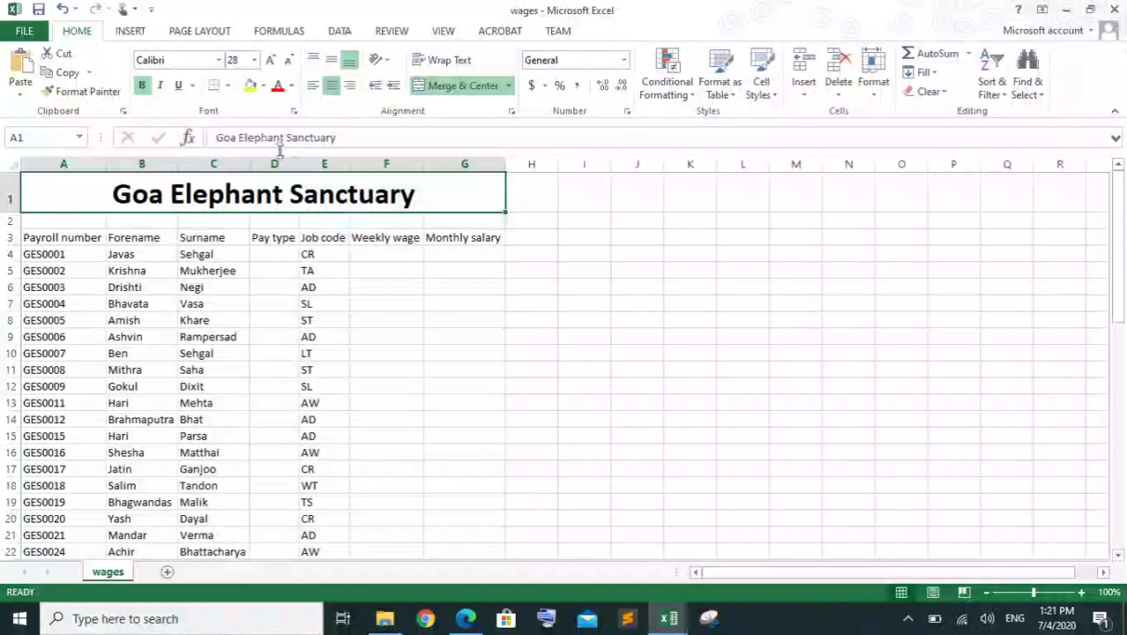
pyautogui.click(264, 86)
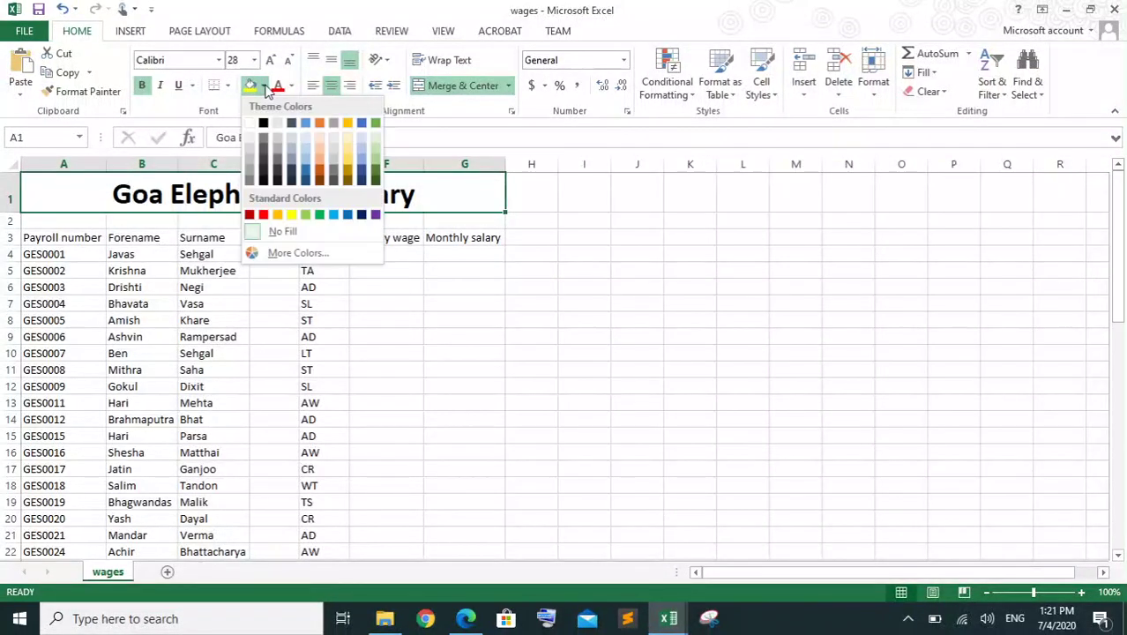
pyautogui.click(255, 163)
pyautogui.click(410, 304)
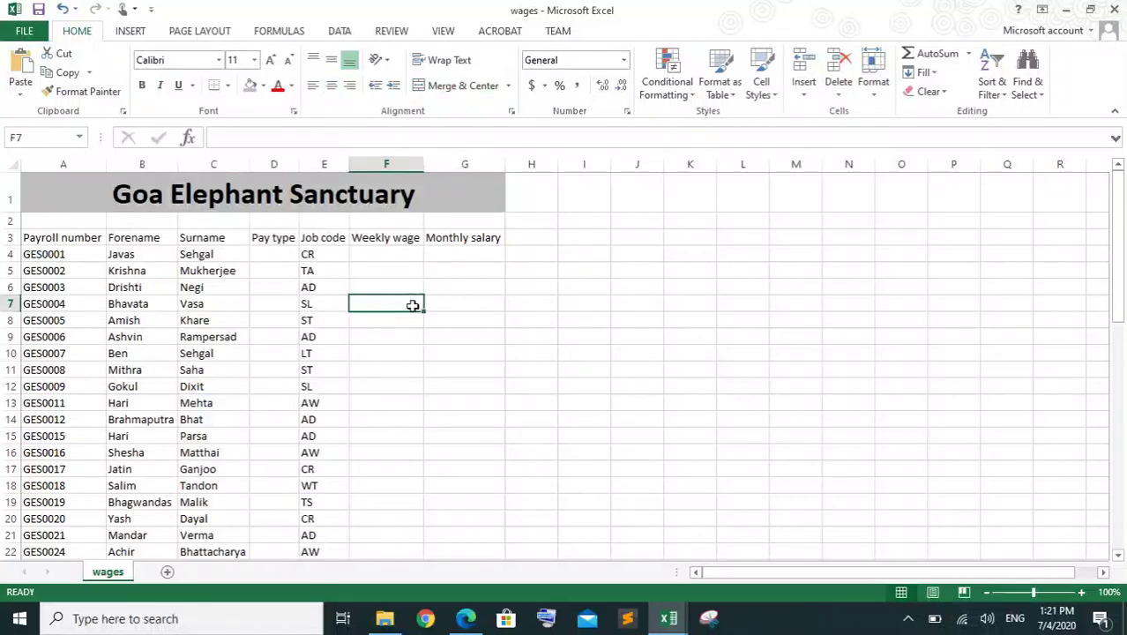
# Step: Compare against the sample layout in the task PDF, then select header cells A3:F3
pyautogui.click(482, 534)
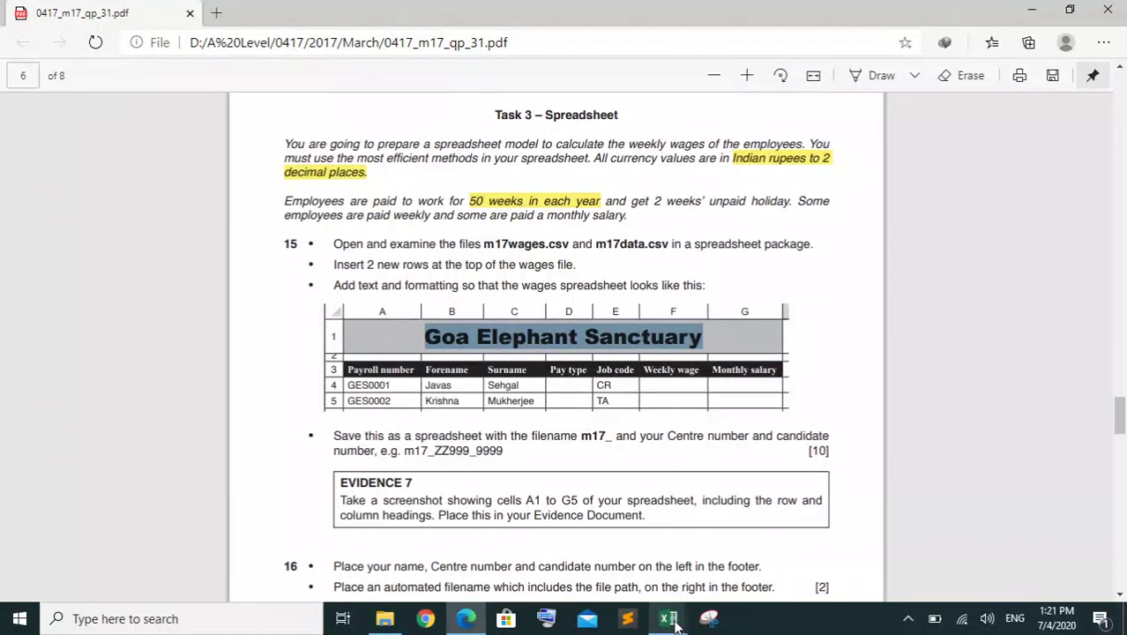
pyautogui.moveTo(668, 619)
pyautogui.click(689, 587)
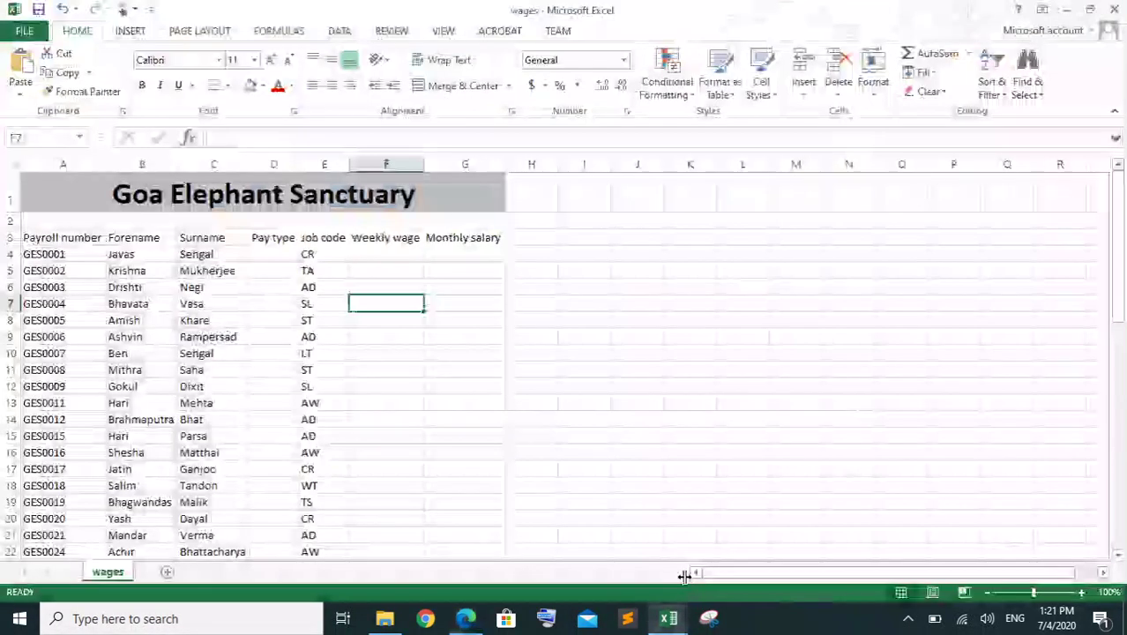
pyautogui.moveTo(71, 239); pyautogui.dragTo(463, 235)
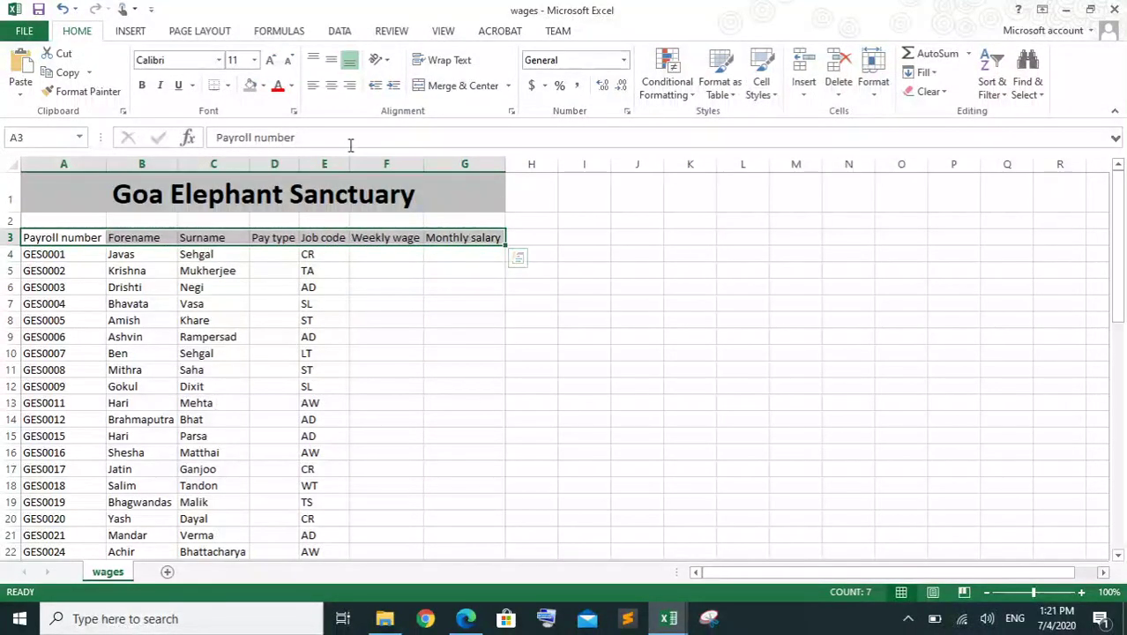
# Step: Format the row 3 headings with a black fill and bold white text, then deselect
pyautogui.click(263, 85)
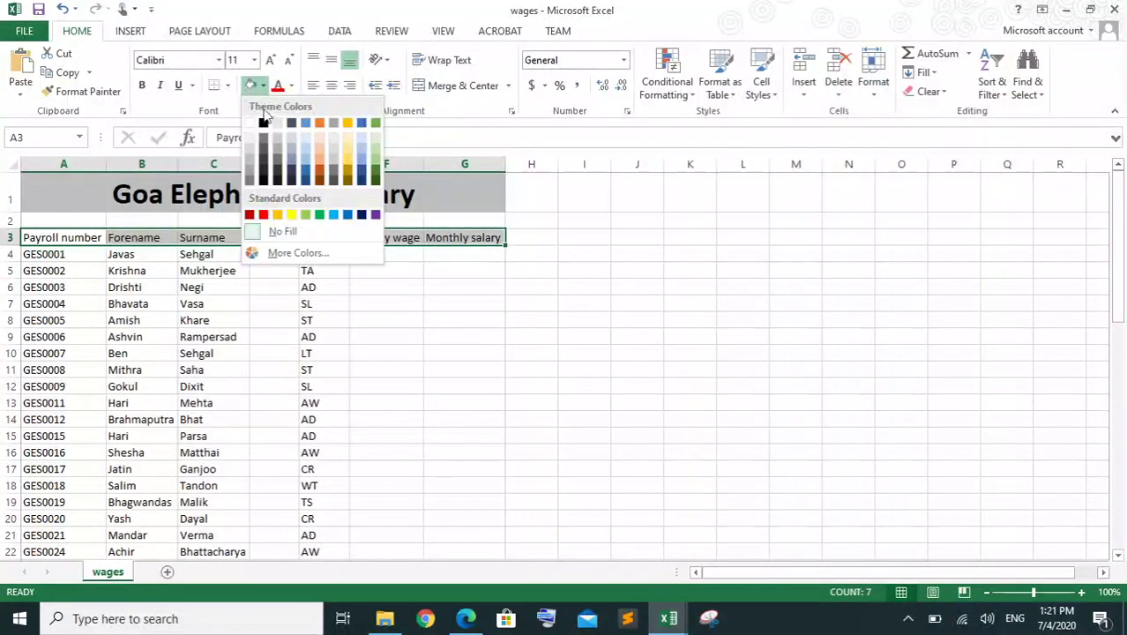
pyautogui.click(263, 123)
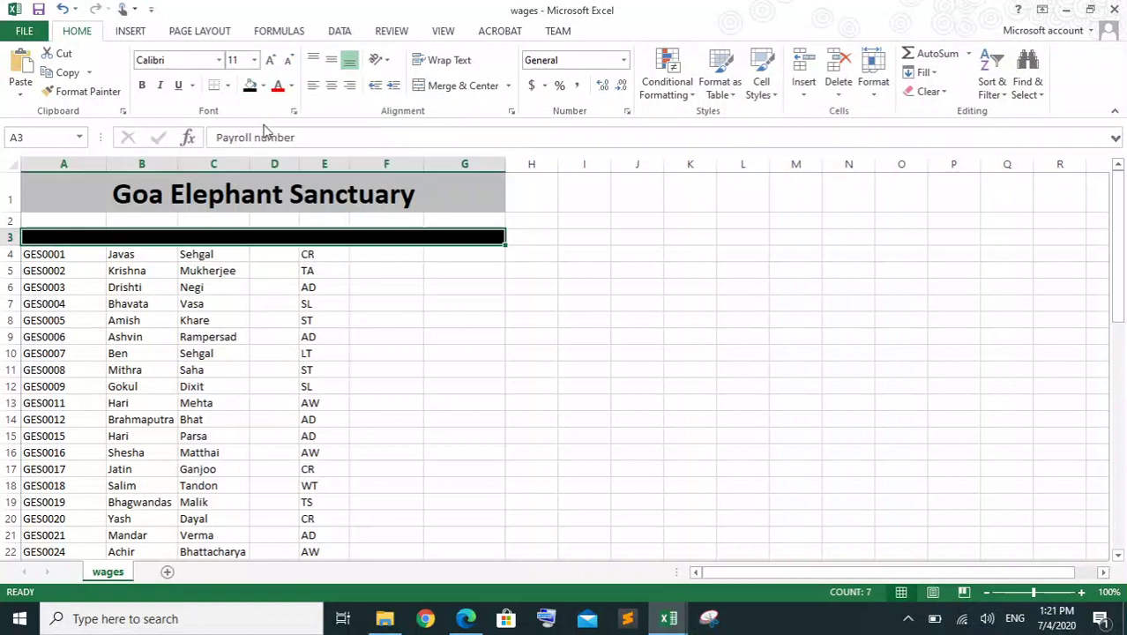
pyautogui.click(292, 86)
pyautogui.click(277, 142)
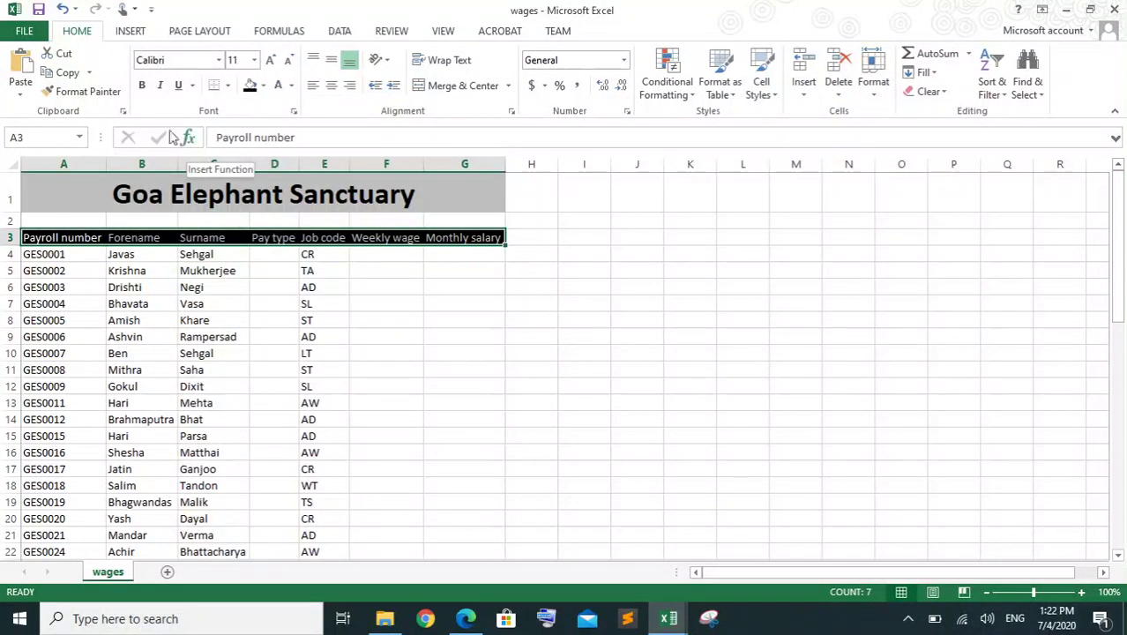
pyautogui.click(142, 86)
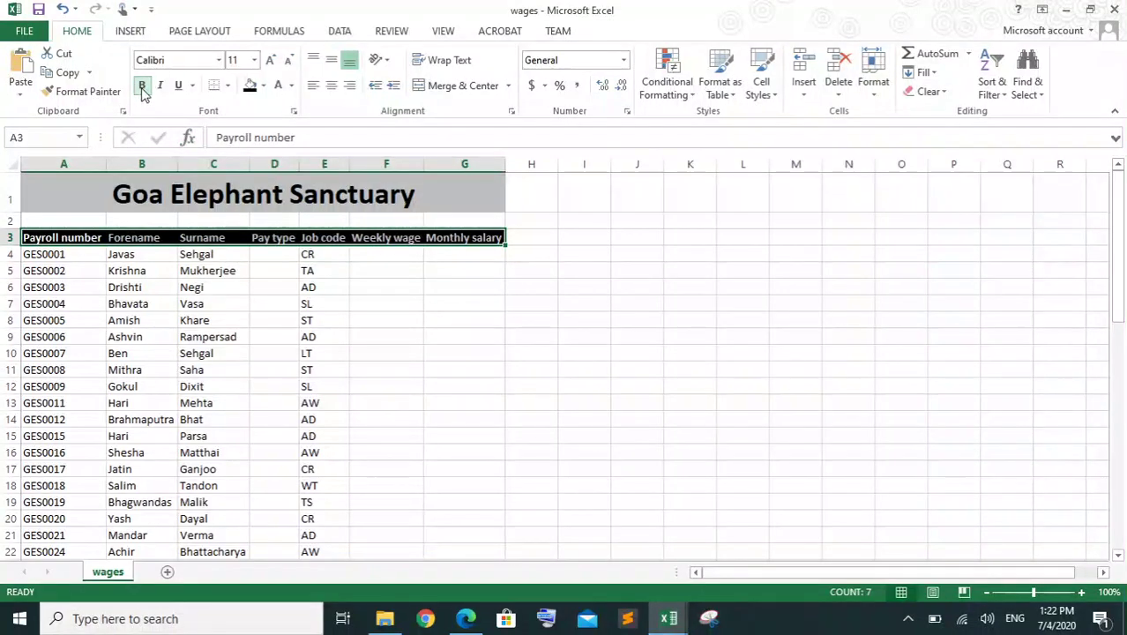
pyautogui.click(432, 388)
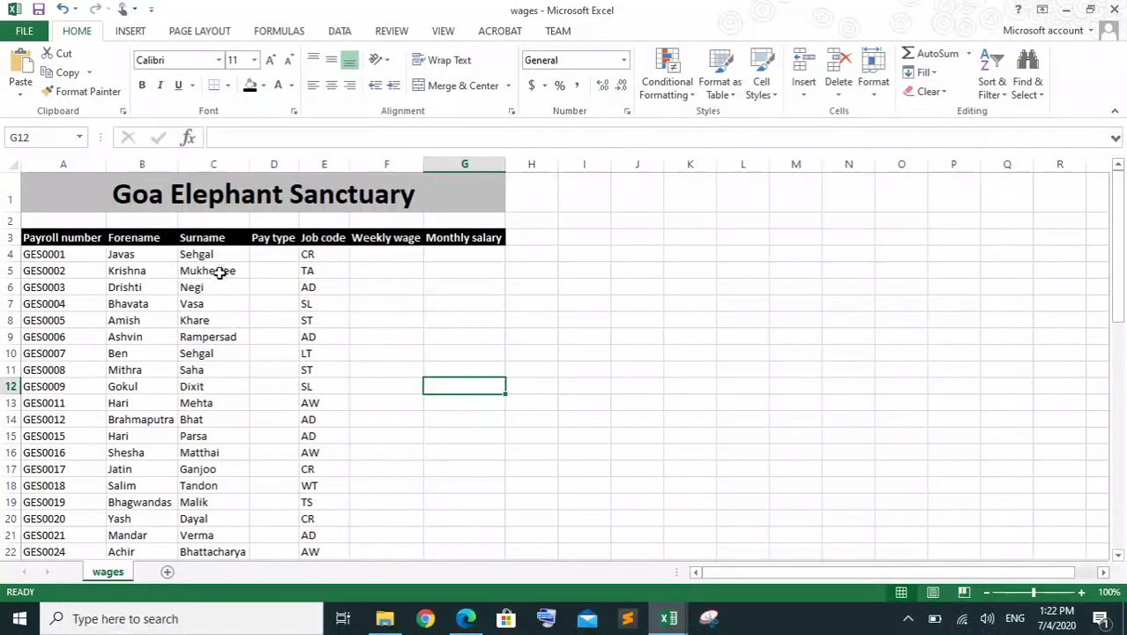
pyautogui.click(10, 166)
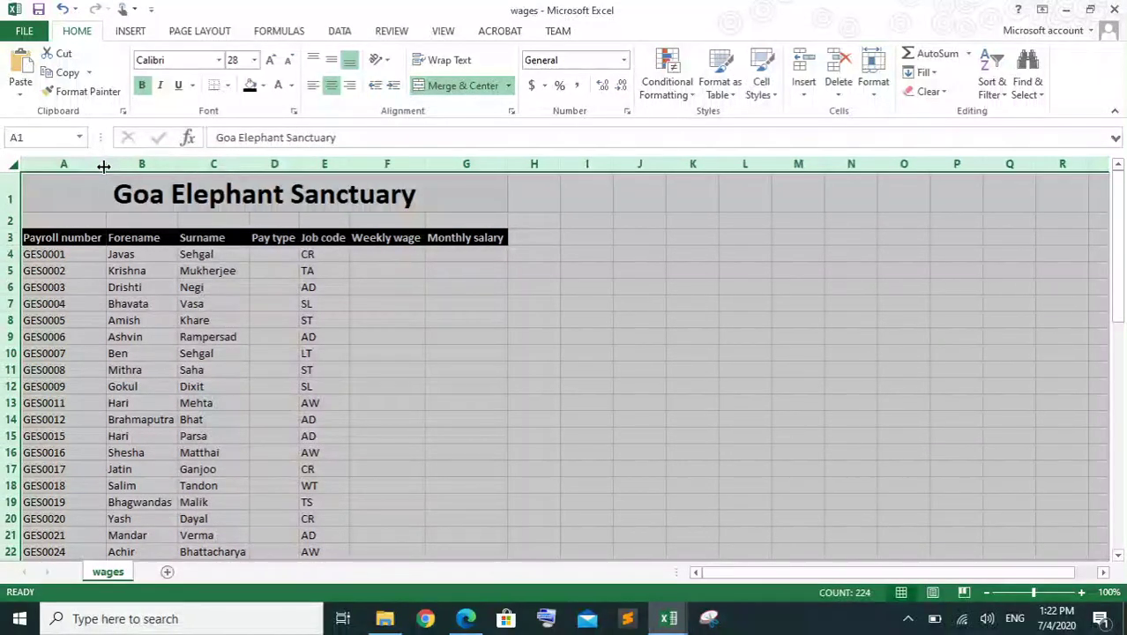
pyautogui.click(389, 370)
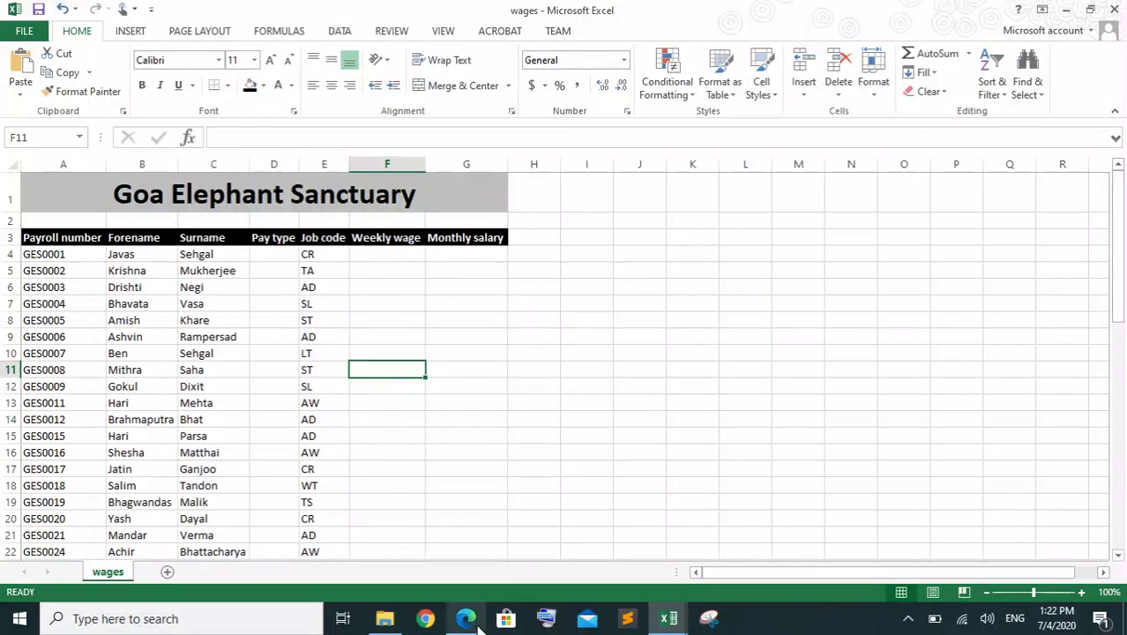
pyautogui.click(466, 619)
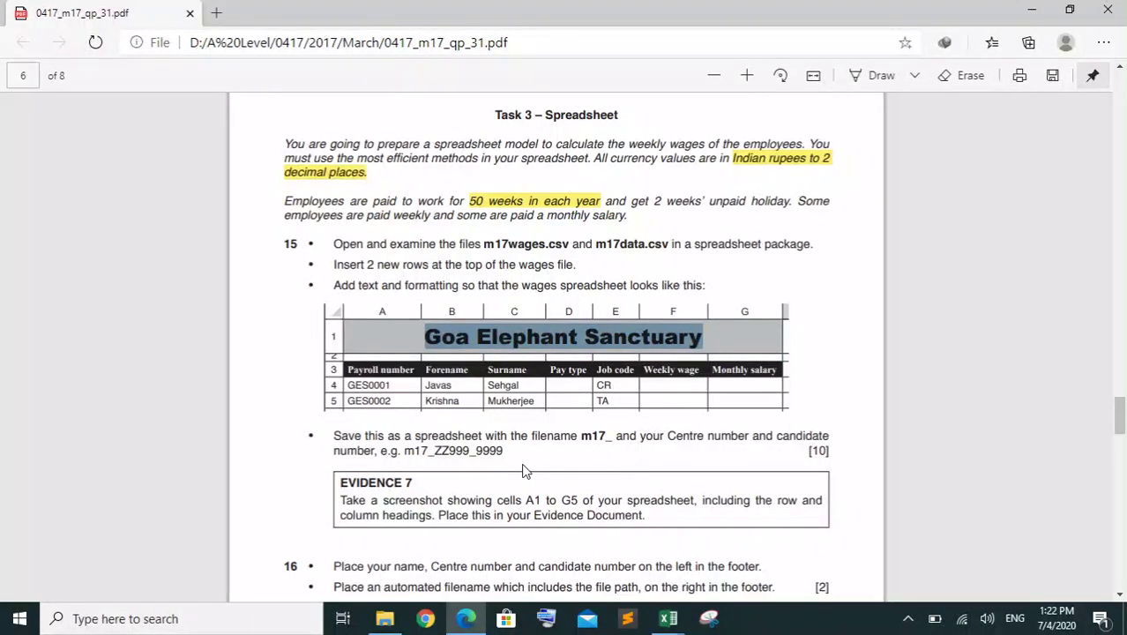
pyautogui.moveTo(668, 618)
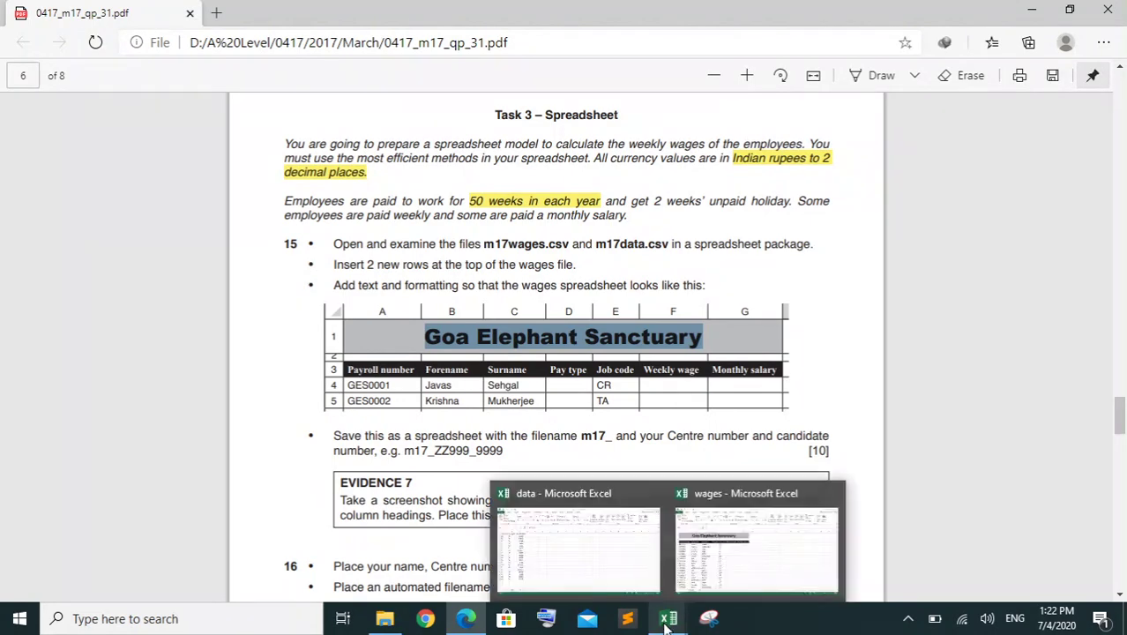
pyautogui.click(710, 566)
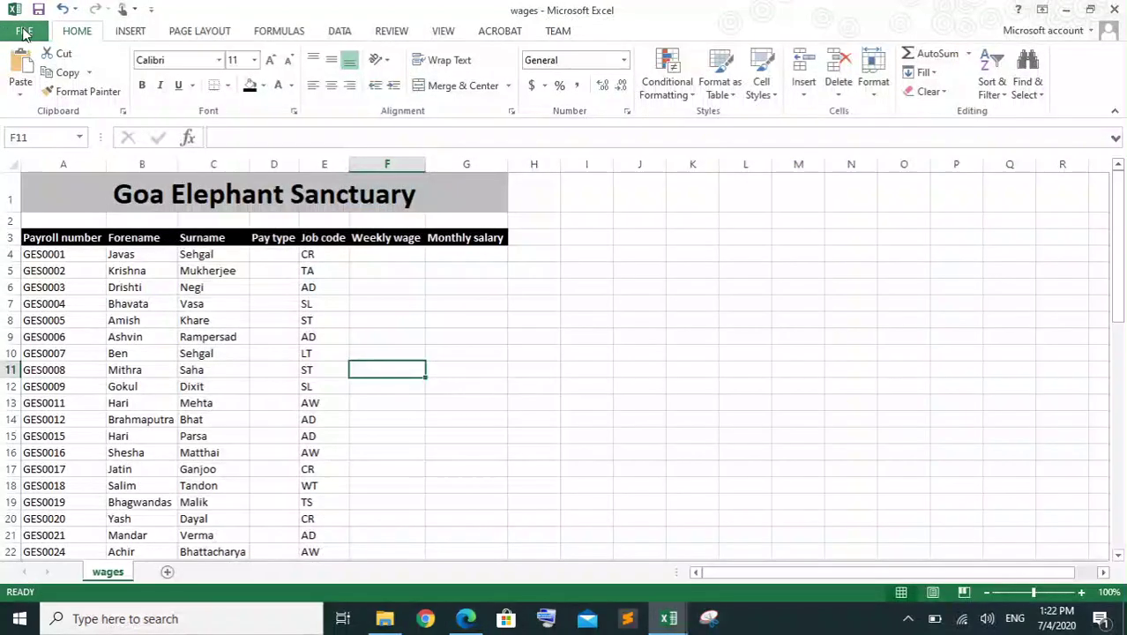
# Step: Save the sheet via Save As under the name wages with the Excel Workbook file type
pyautogui.click(25, 32)
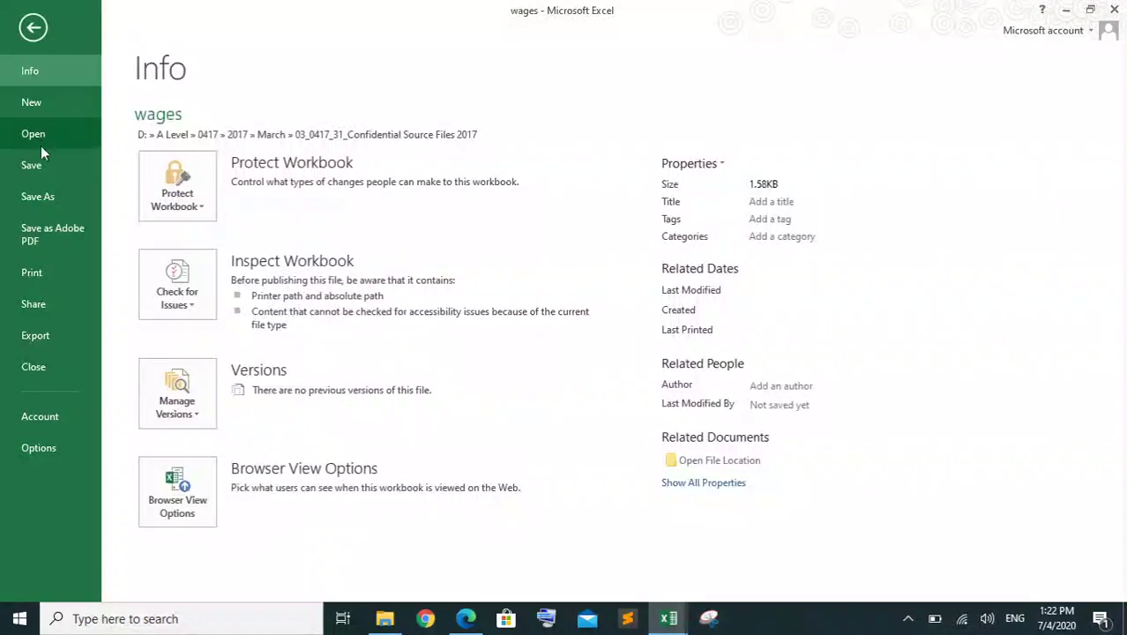
pyautogui.click(41, 196)
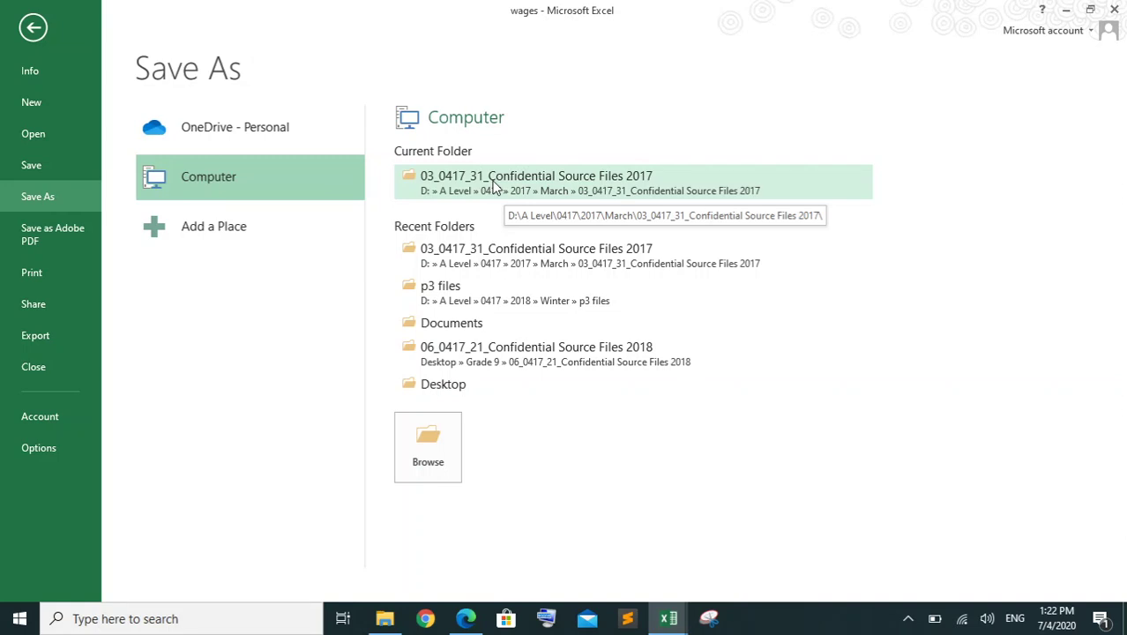
pyautogui.click(447, 456)
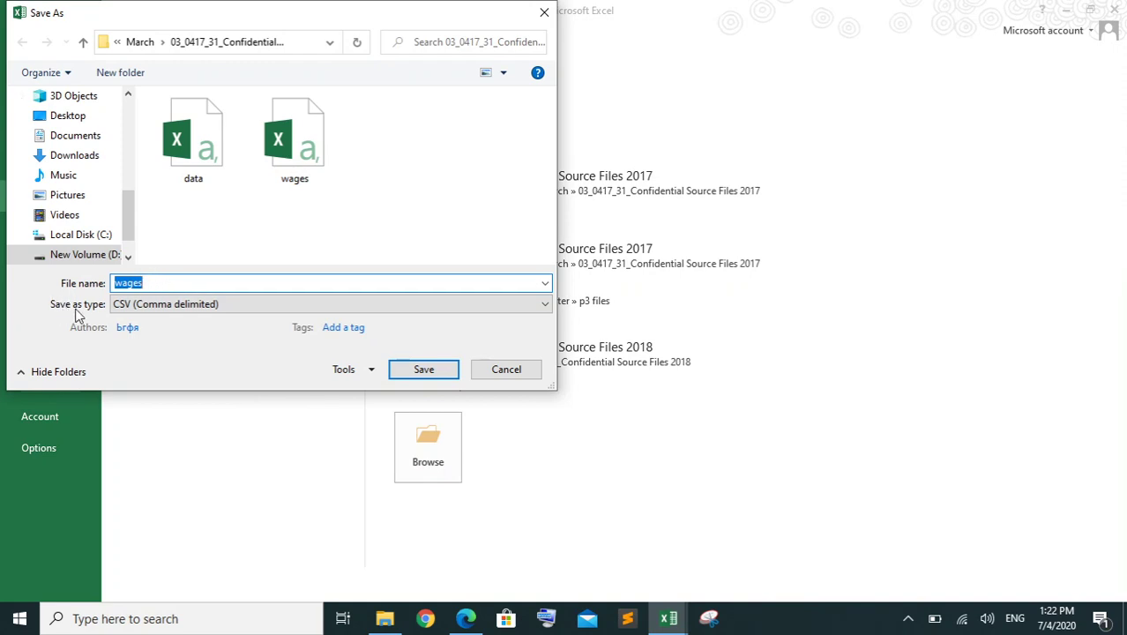
pyautogui.click(151, 312)
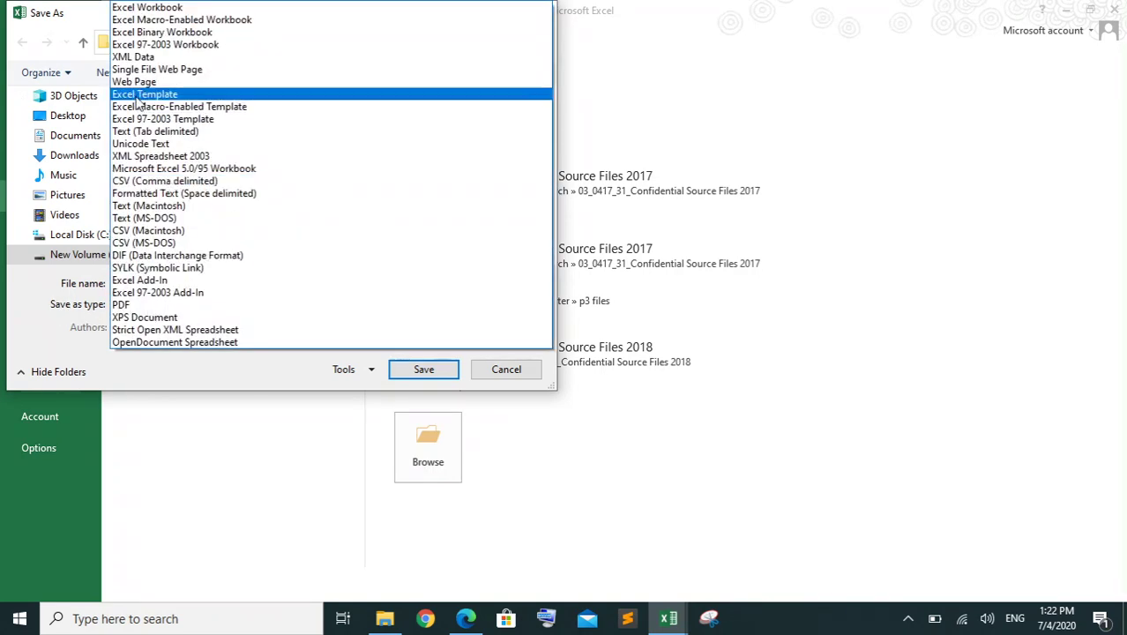
pyautogui.click(137, 8)
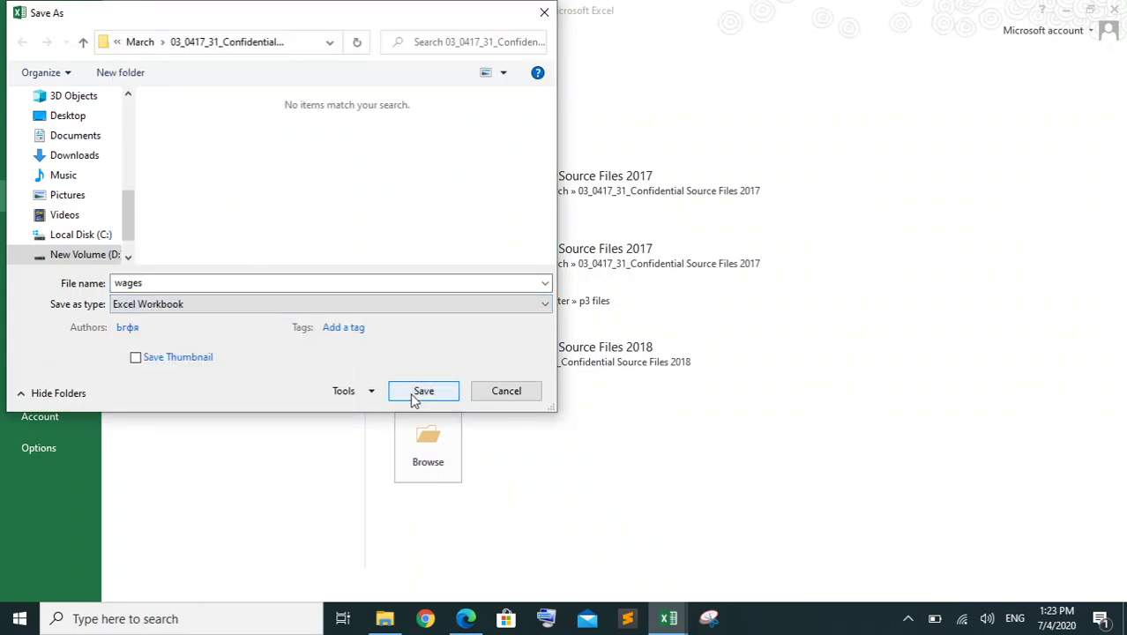
pyautogui.click(413, 396)
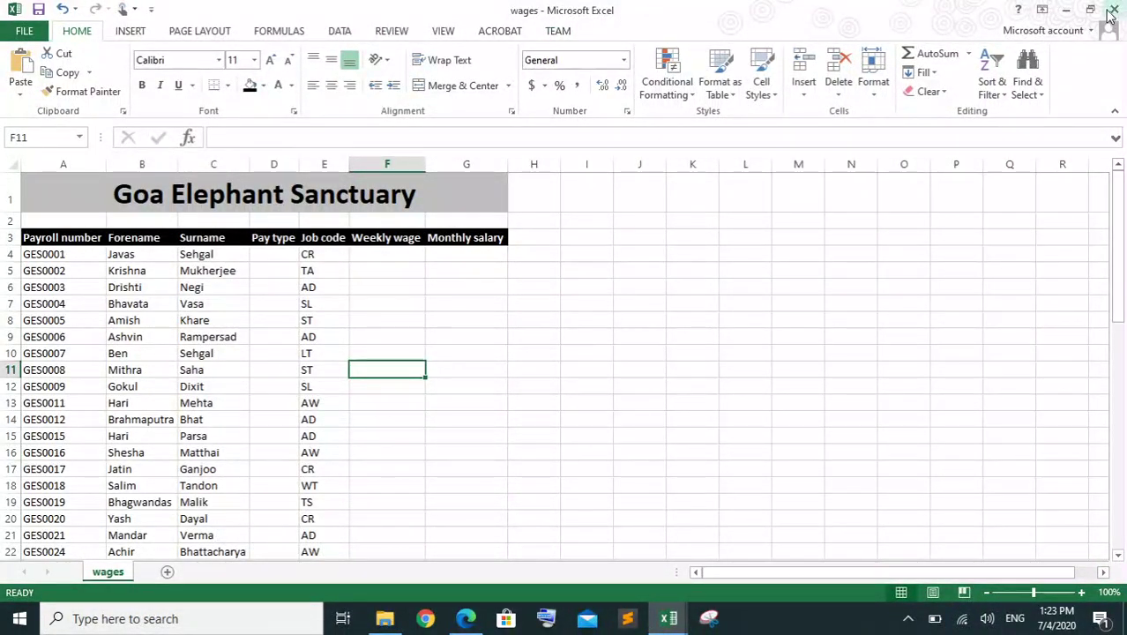
# Step: Close the old wages workbook window and bring the source-files folder to the front
pyautogui.click(1063, 15)
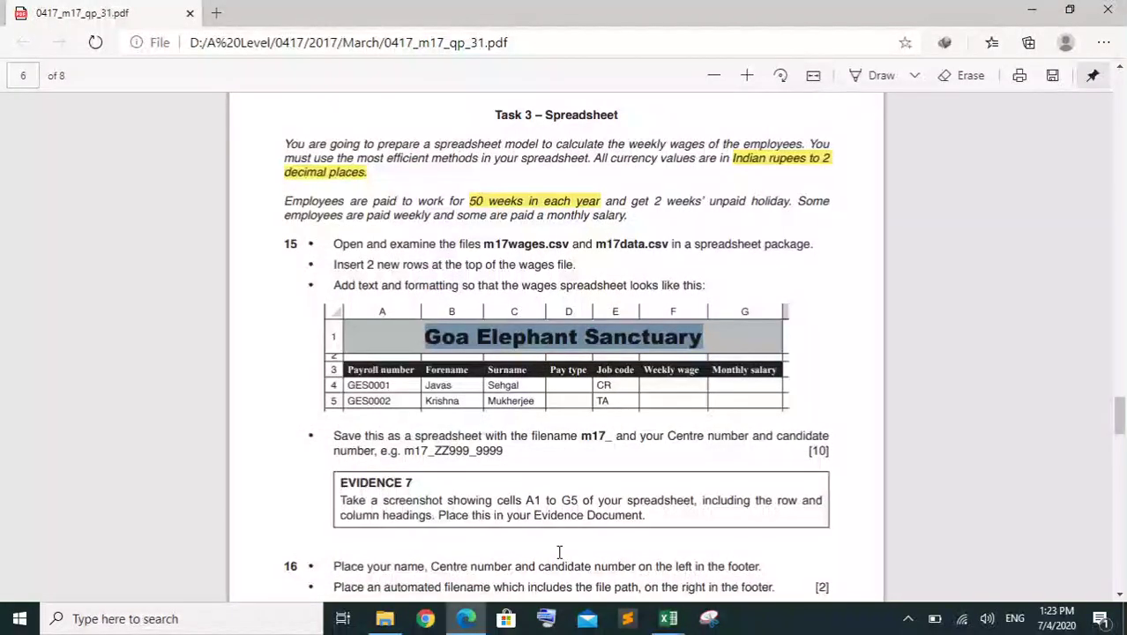
pyautogui.click(384, 618)
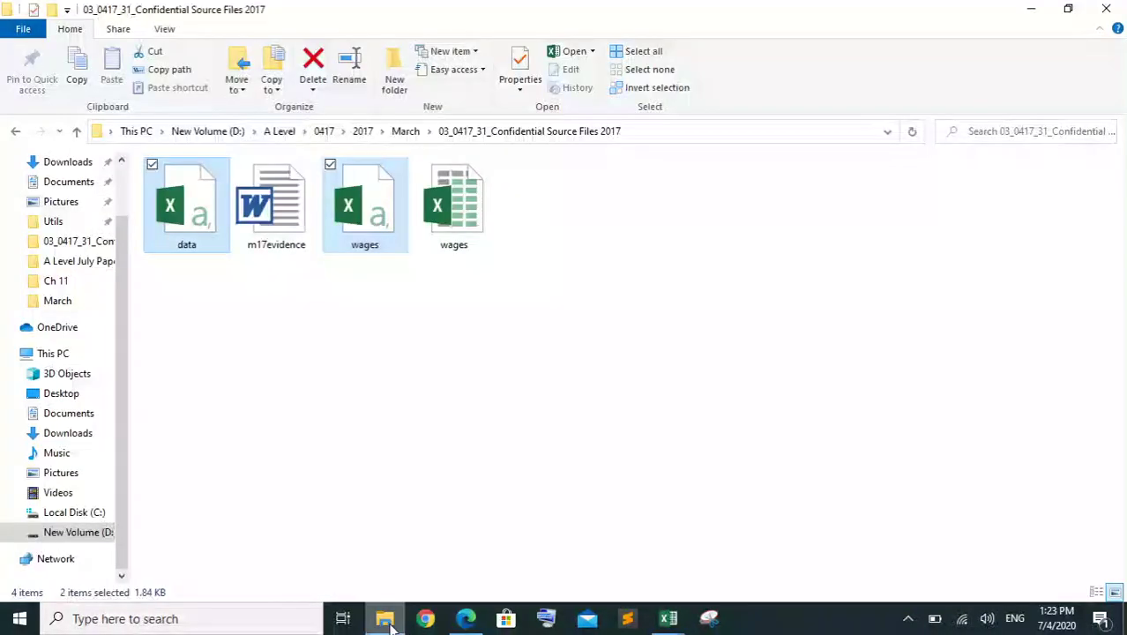
pyautogui.click(378, 359)
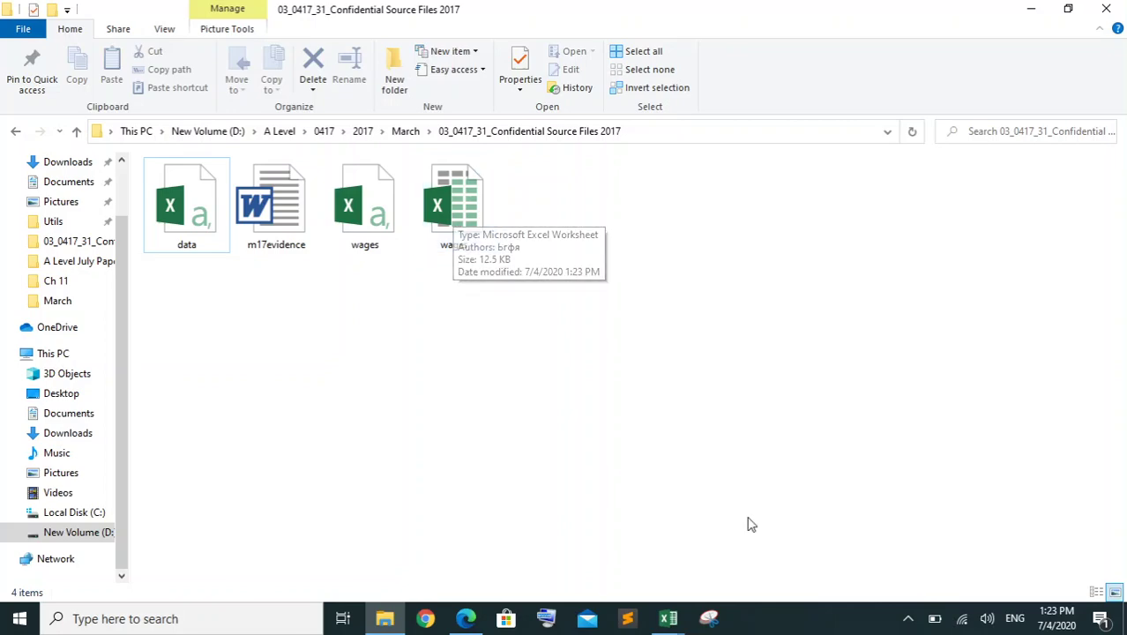
pyautogui.moveTo(668, 618)
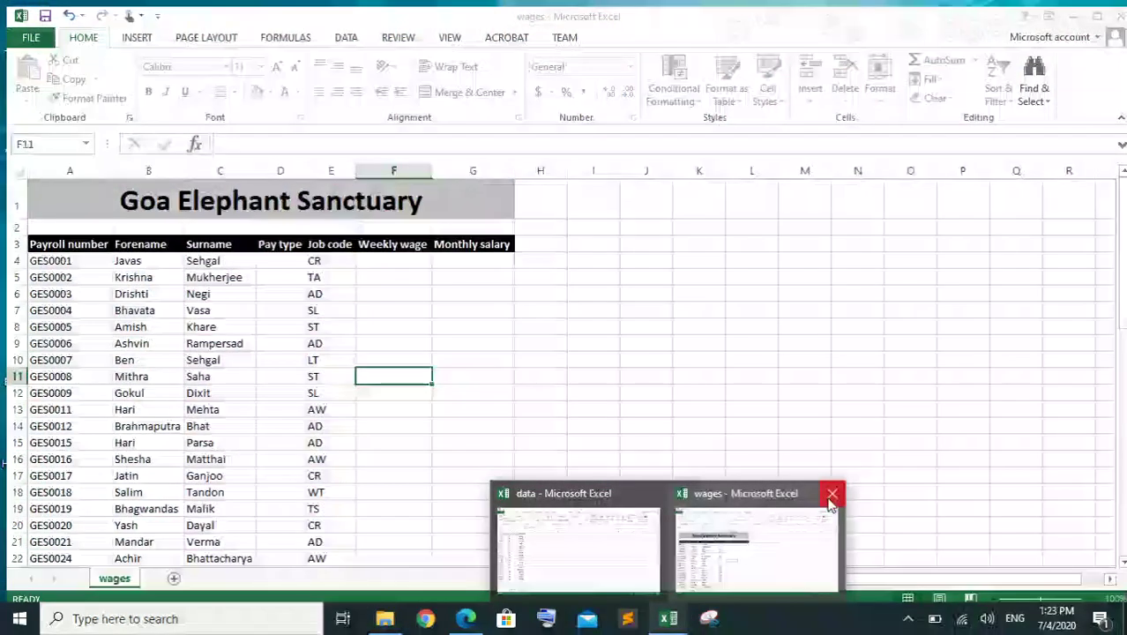
pyautogui.click(831, 499)
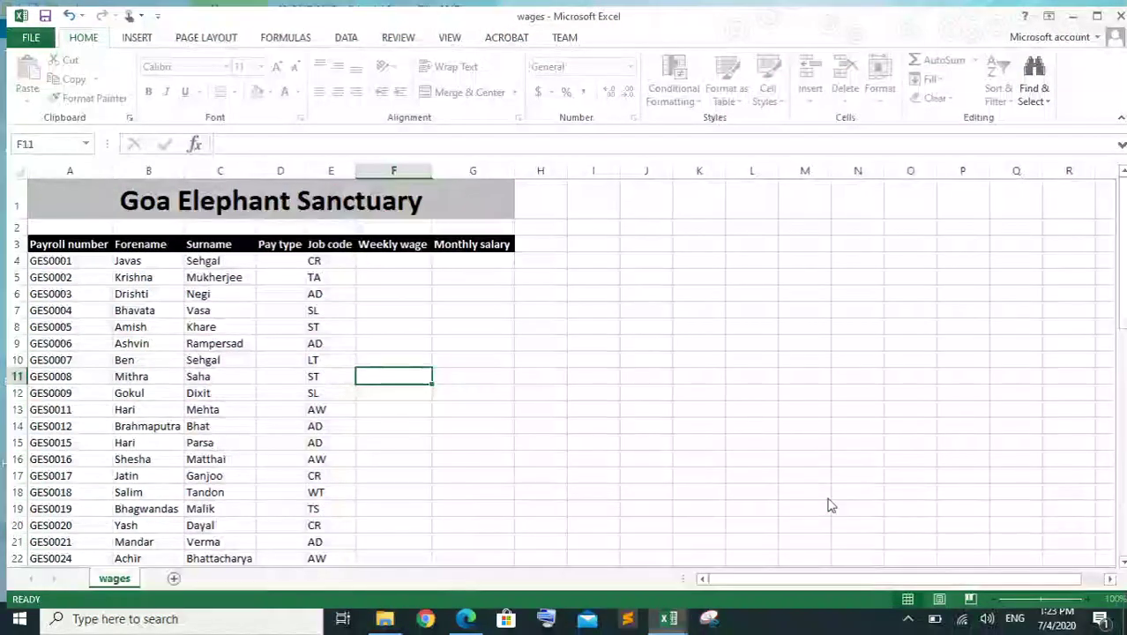
pyautogui.click(1066, 9)
# Step: Open the new wages workbook, always using Excel for .xlsx files, then close its window
pyautogui.doubleClick(433, 237)
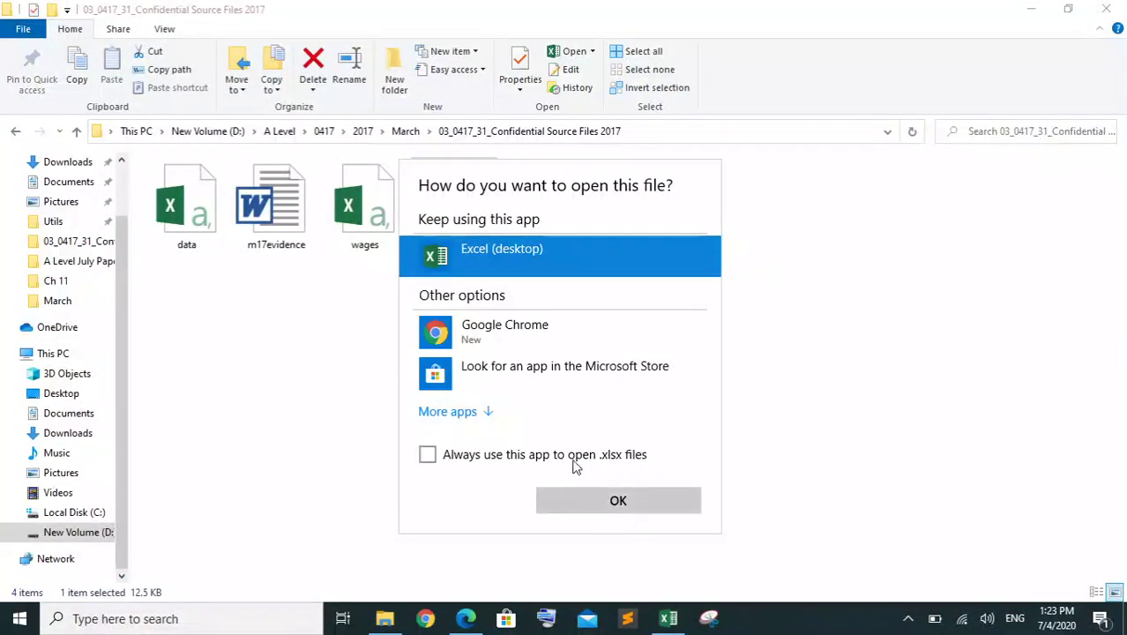
pyautogui.click(579, 457)
pyautogui.click(604, 511)
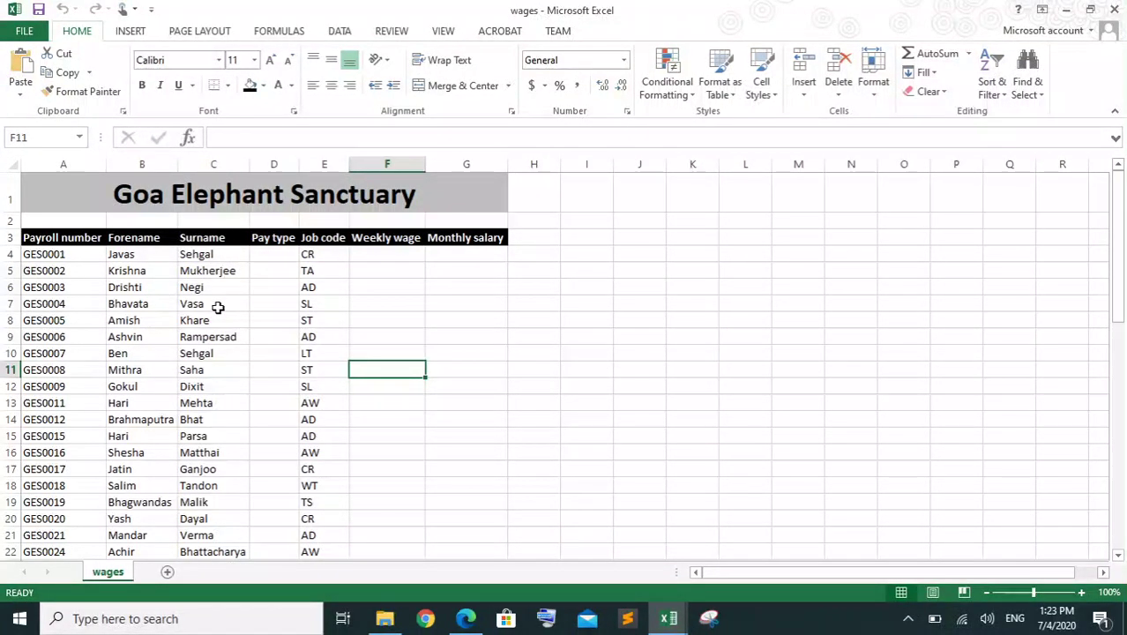
pyautogui.click(466, 618)
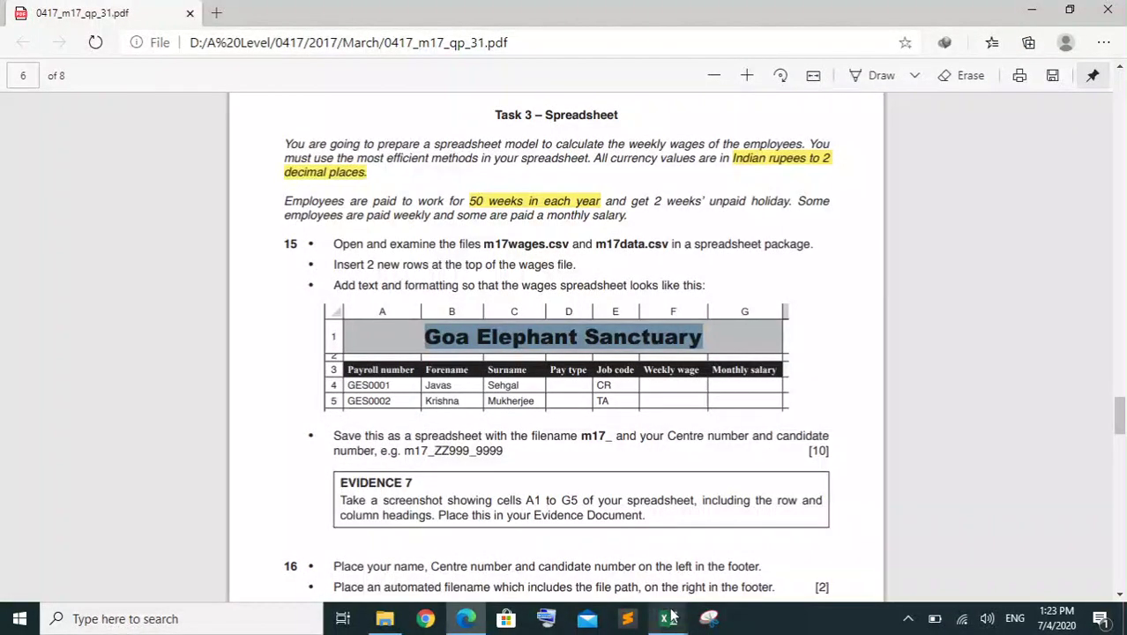
pyautogui.moveTo(667, 618)
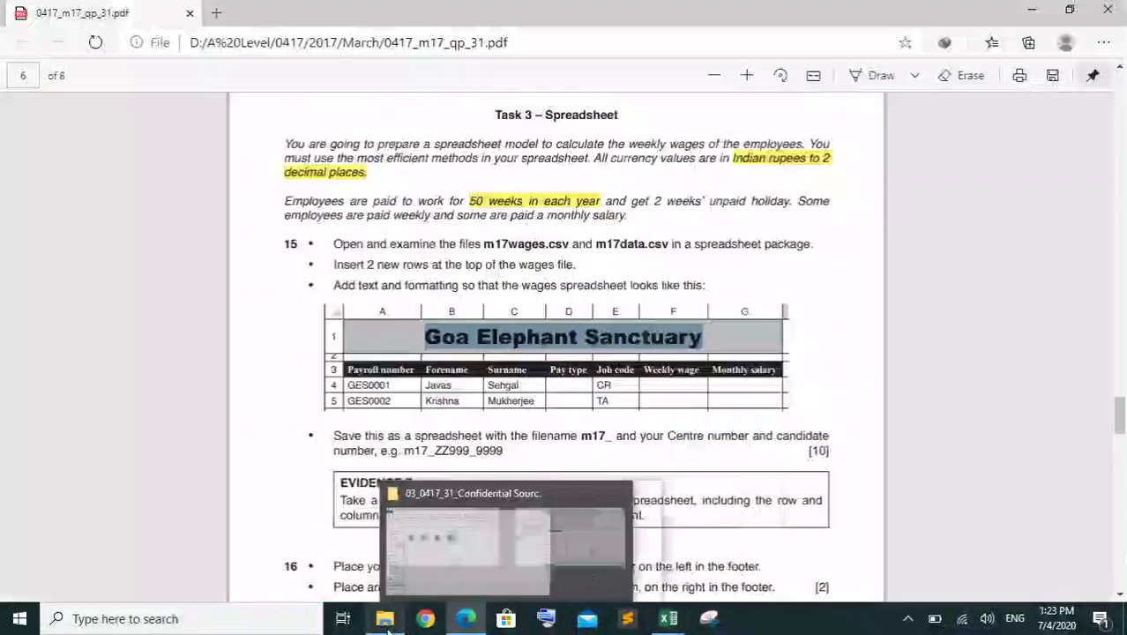
pyautogui.click(386, 620)
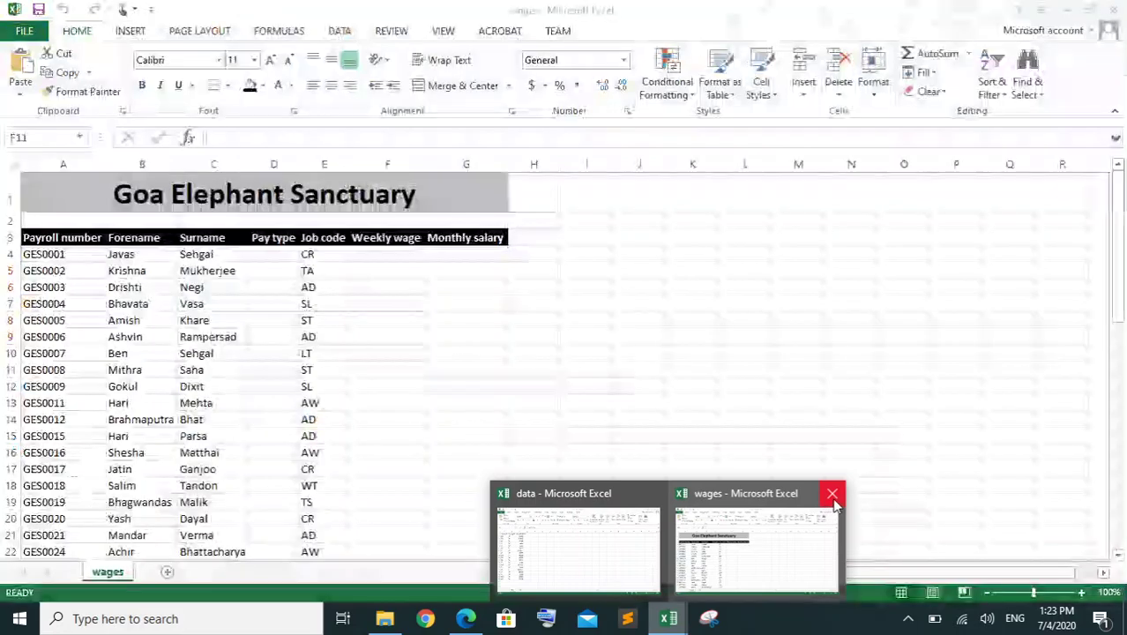
pyautogui.click(573, 543)
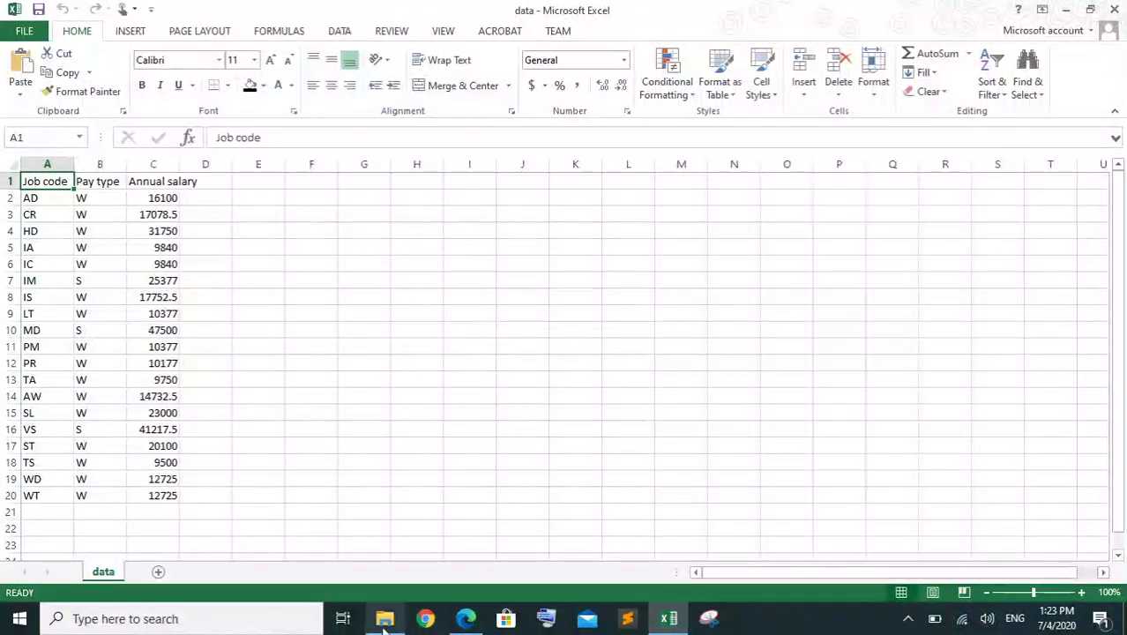
pyautogui.click(385, 618)
# Step: Rename the wages workbook to m17_ plus centre and candidate numbers, reopen it, and show the exam paper
pyautogui.rightClick(455, 216)
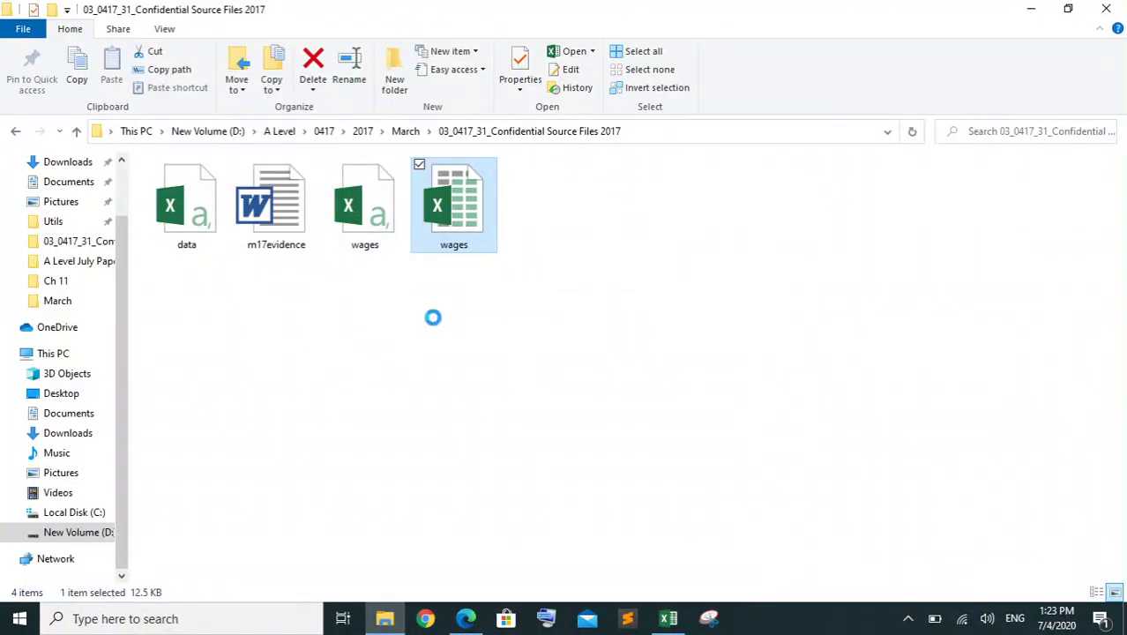
pyautogui.click(357, 569)
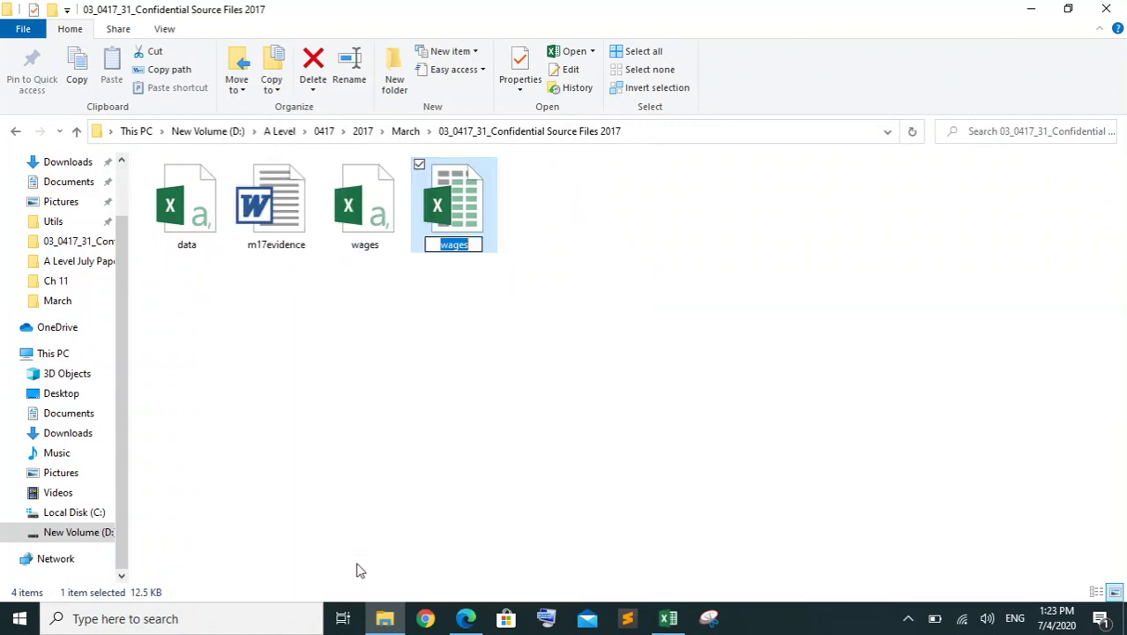
pyautogui.write('m17')
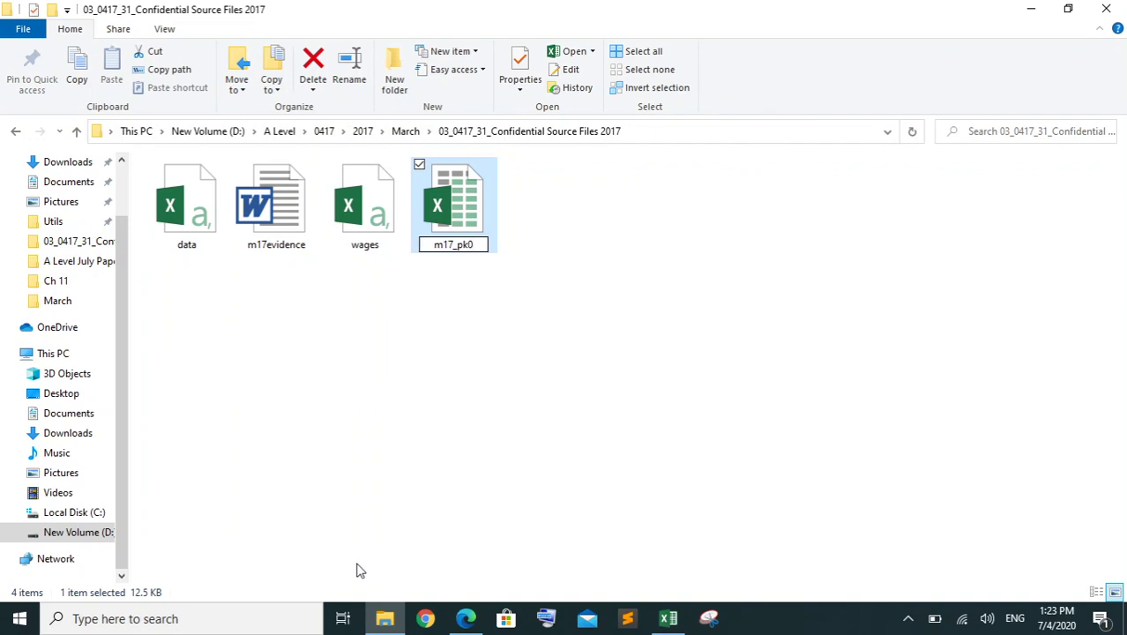
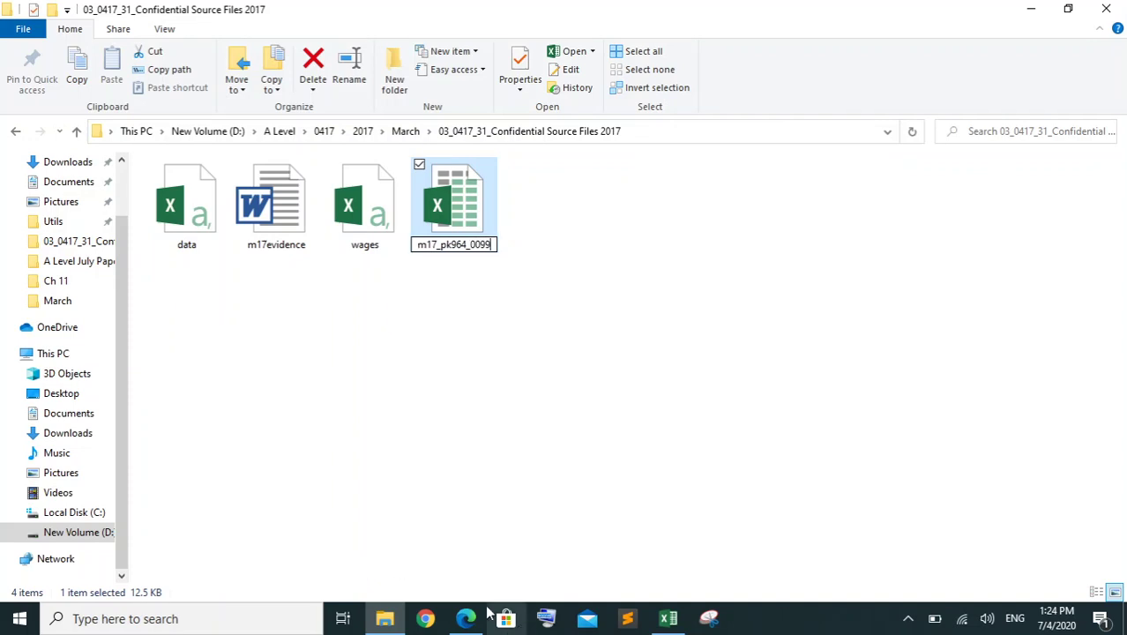
pyautogui.click(581, 362)
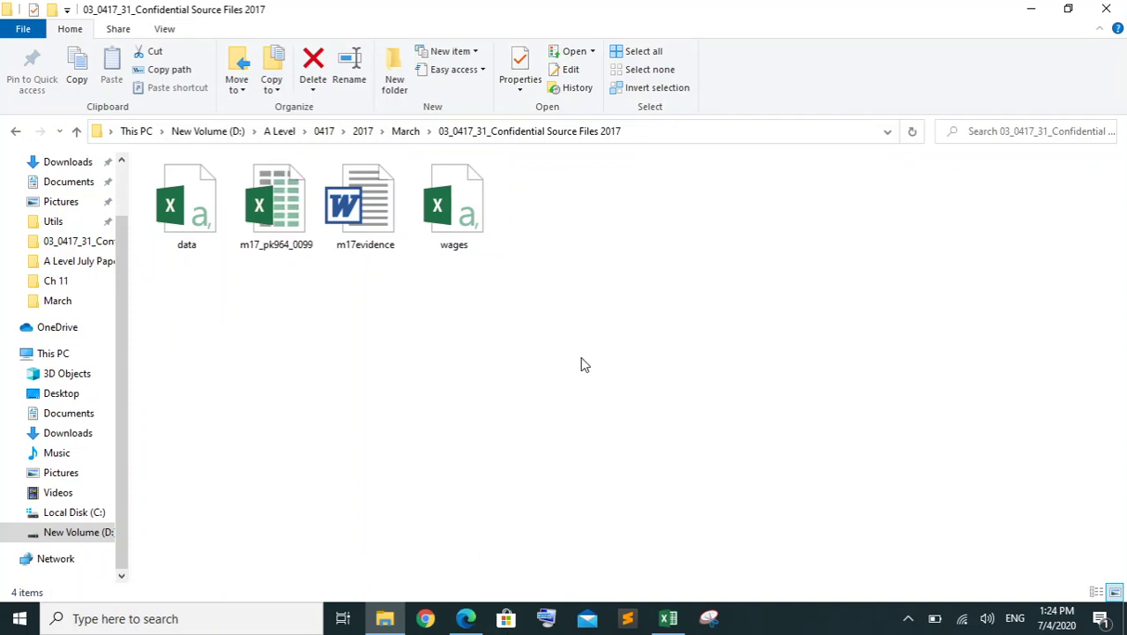
pyautogui.doubleClick(306, 229)
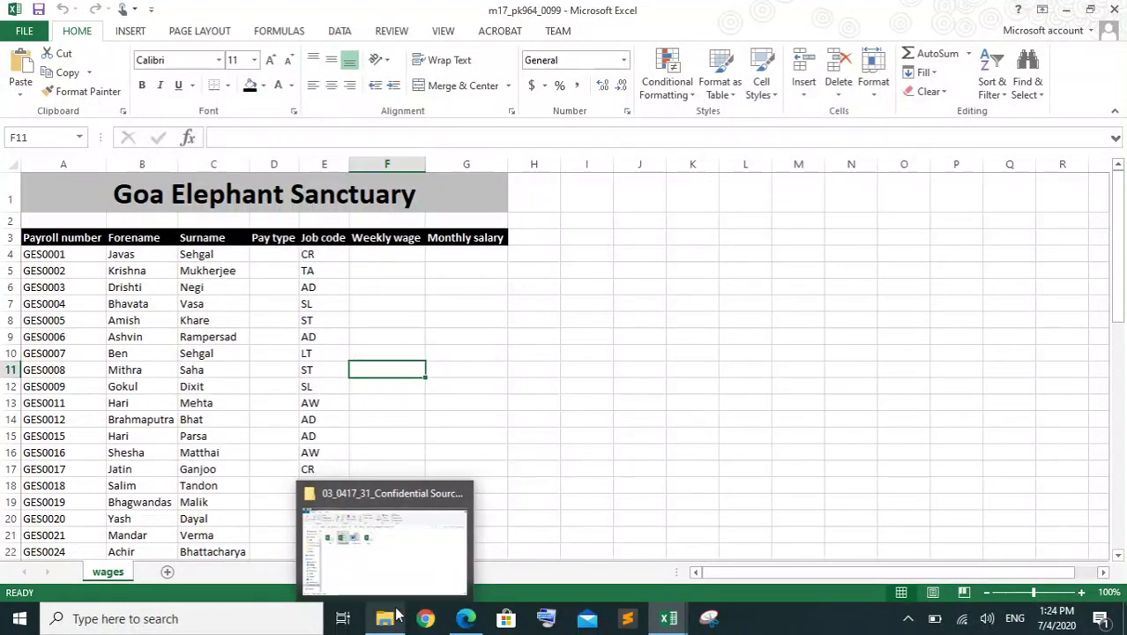
pyautogui.moveTo(384, 619)
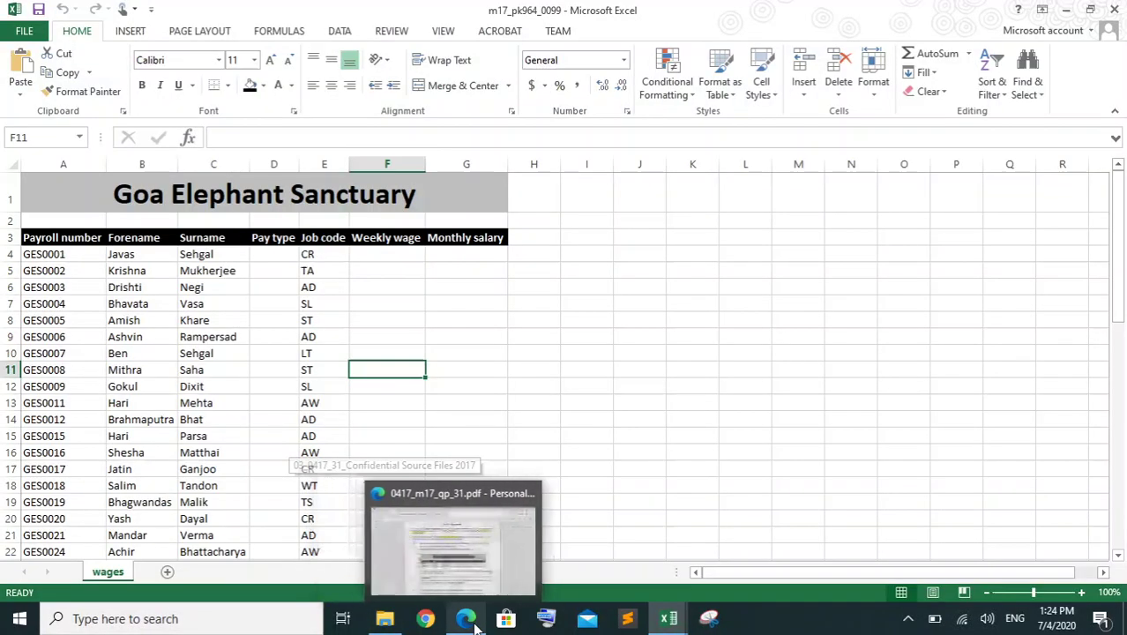
pyautogui.click(466, 619)
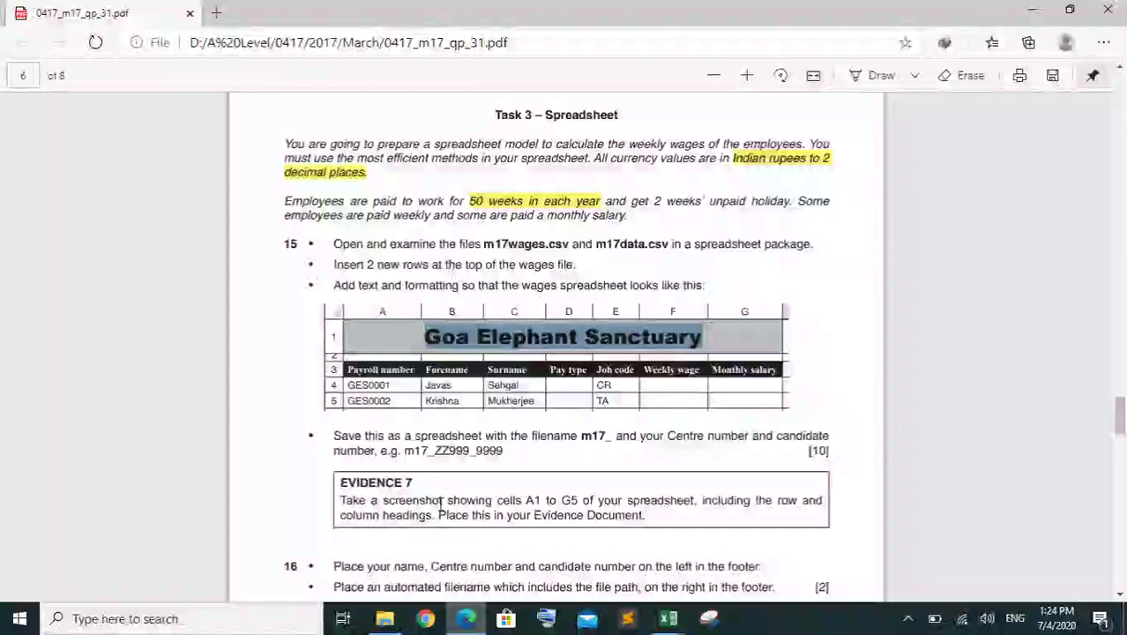
# Step: Scroll the exam paper to steps 16–20, then return to the renamed m17_ workbook in Excel
pyautogui.scroll(-2, 371, 364)
pyautogui.scroll(-1, 370, 364)
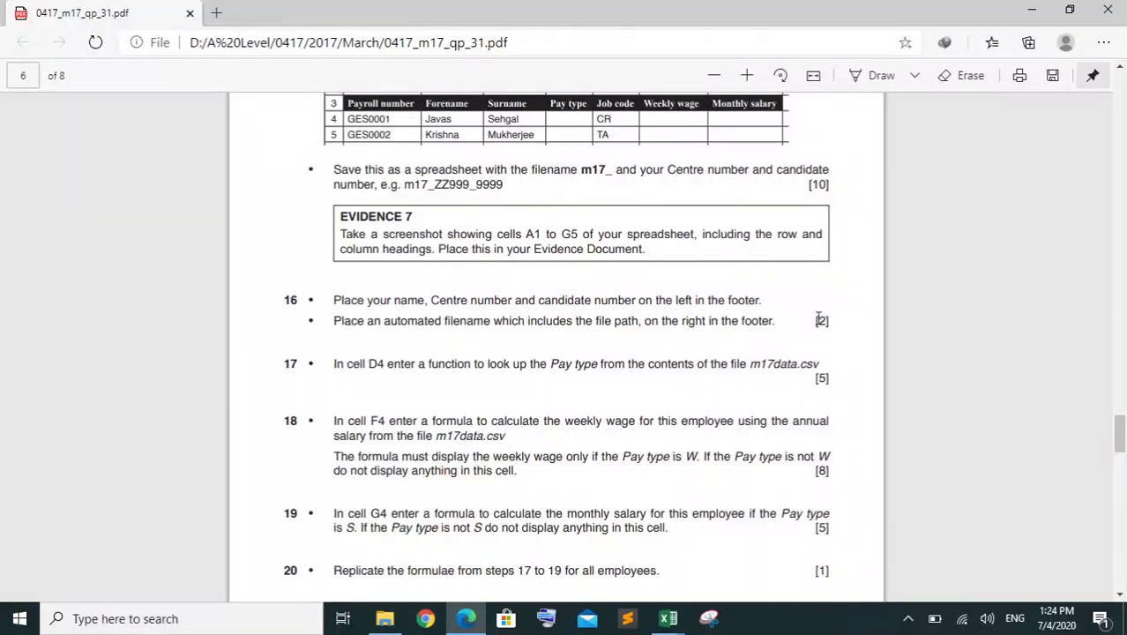
pyautogui.click(670, 617)
pyautogui.click(743, 554)
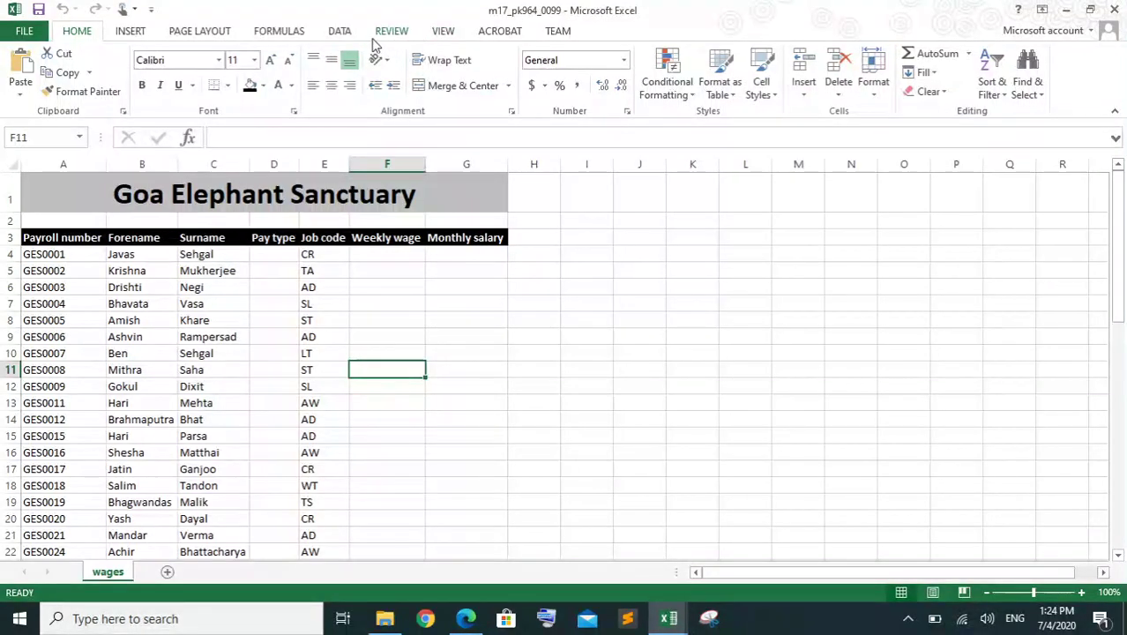
# Step: Switch to Page Layout view and begin typing the candidate's name in the left footer
pyautogui.click(451, 32)
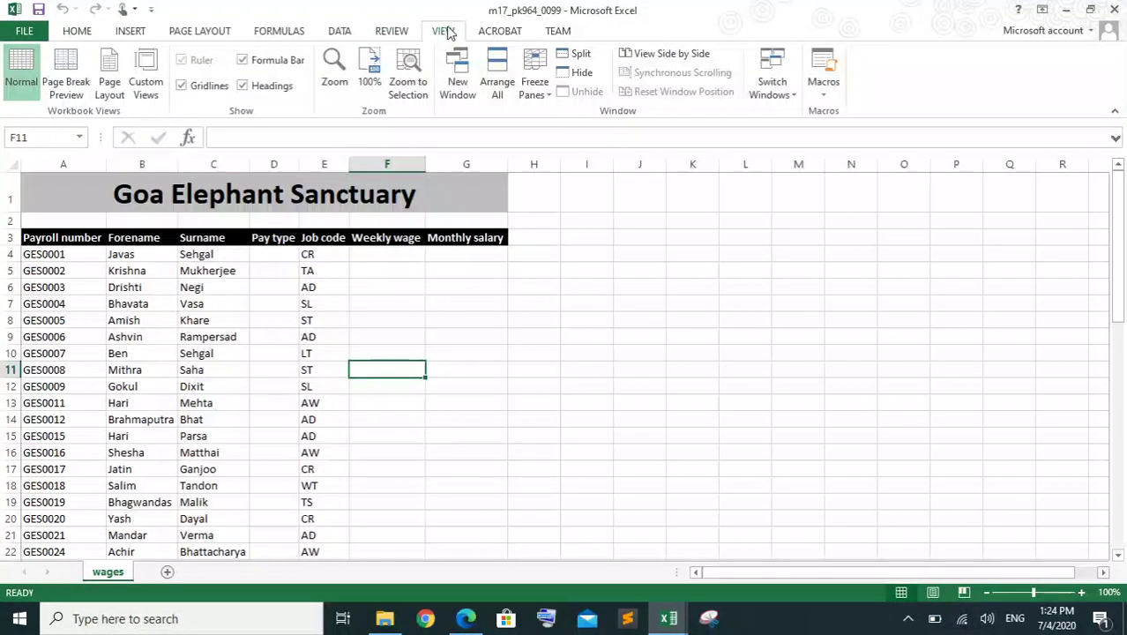
pyautogui.click(108, 91)
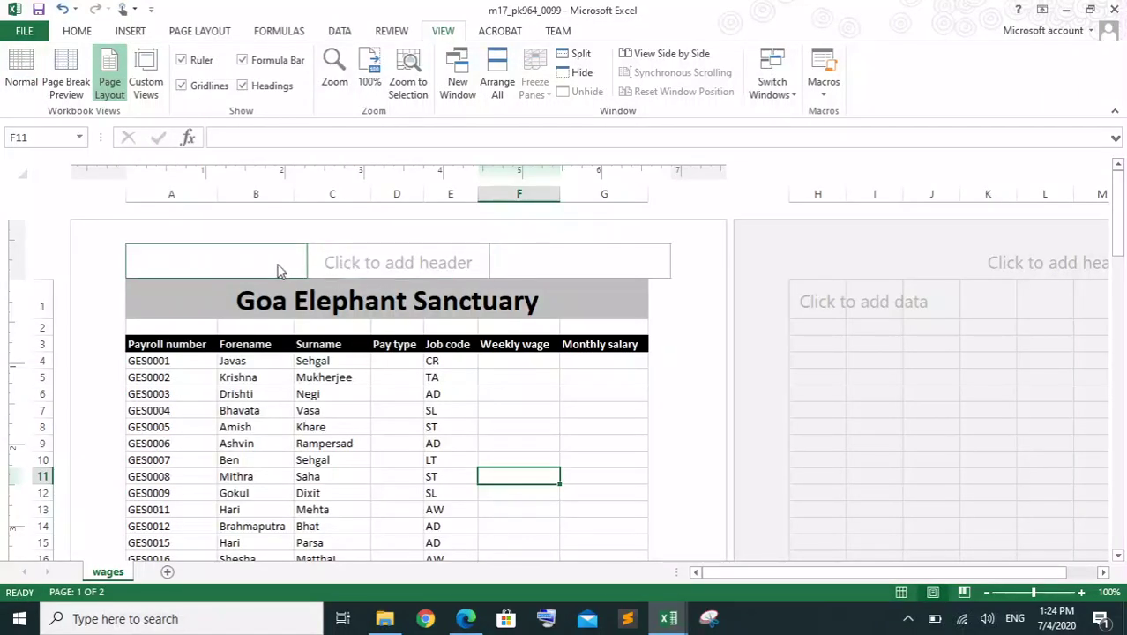
pyautogui.moveTo(1119, 234); pyautogui.dragTo(1123, 464)
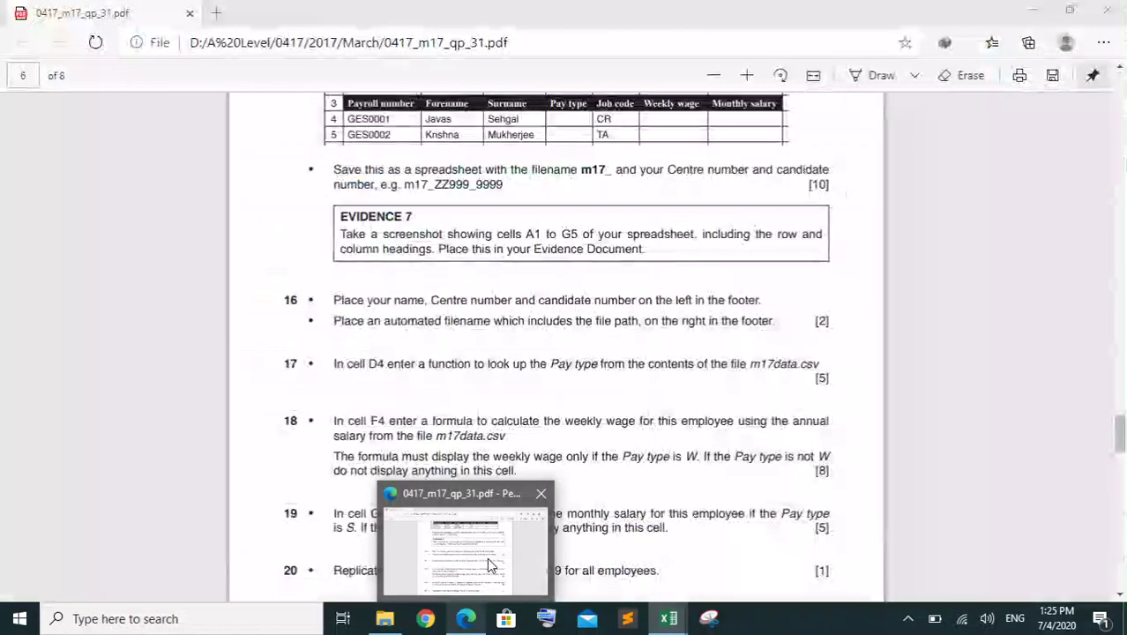
pyautogui.moveTo(466, 618)
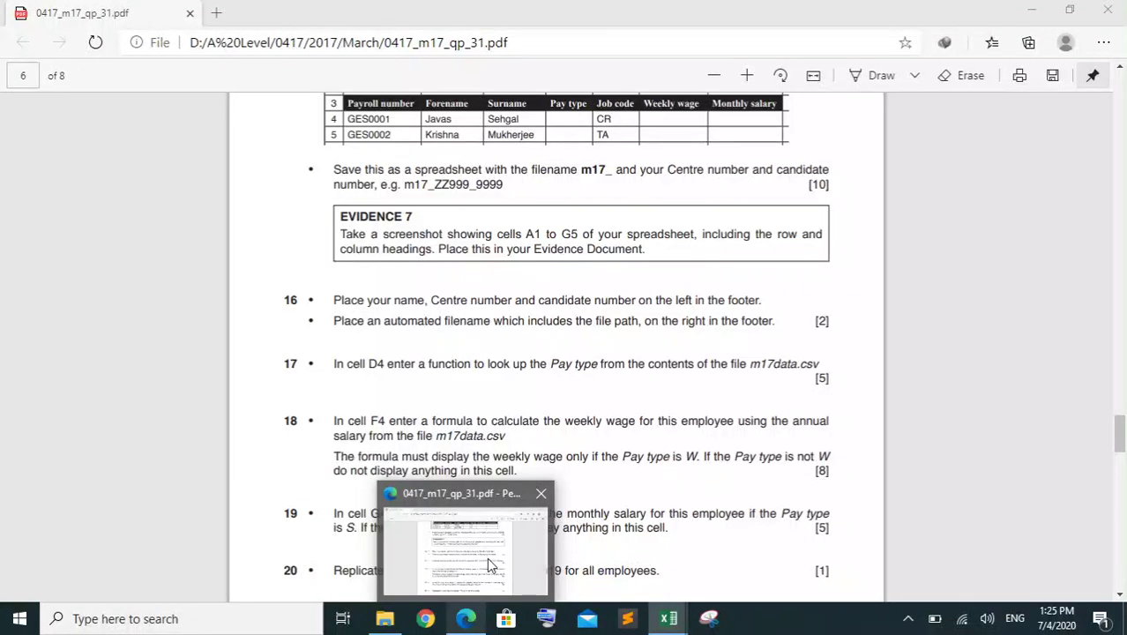
pyautogui.hotkey('alt', 'Tab')
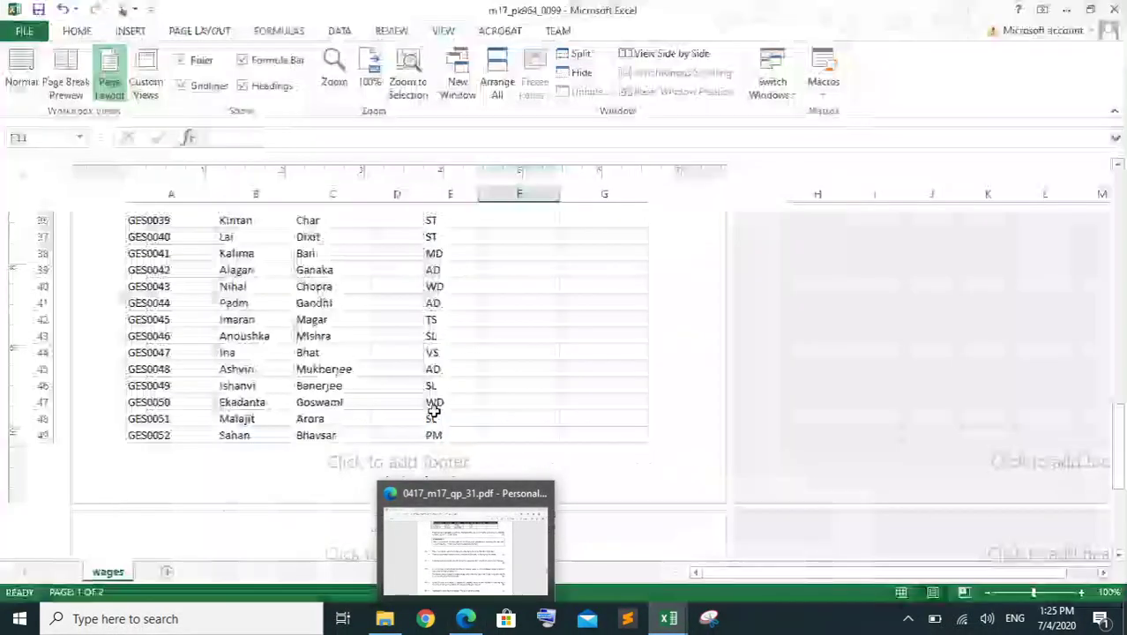
pyautogui.click(176, 472)
pyautogui.click(177, 470)
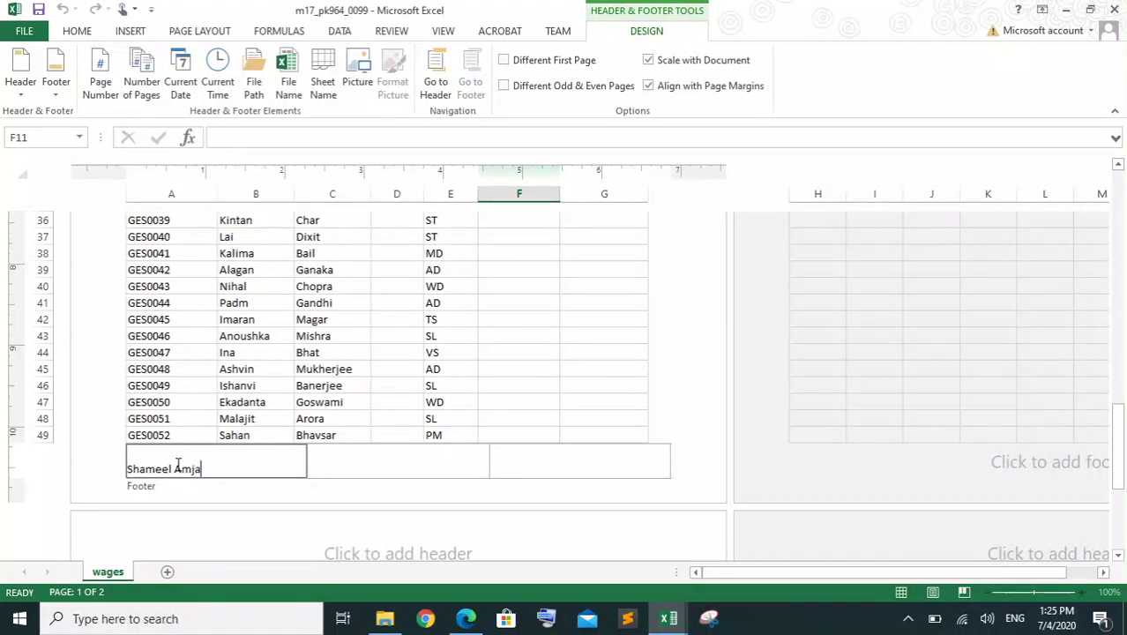
# Step: Finish the left footer with name, centre and candidate numbers, and add the File Path field on the right
pyautogui.write('d,')
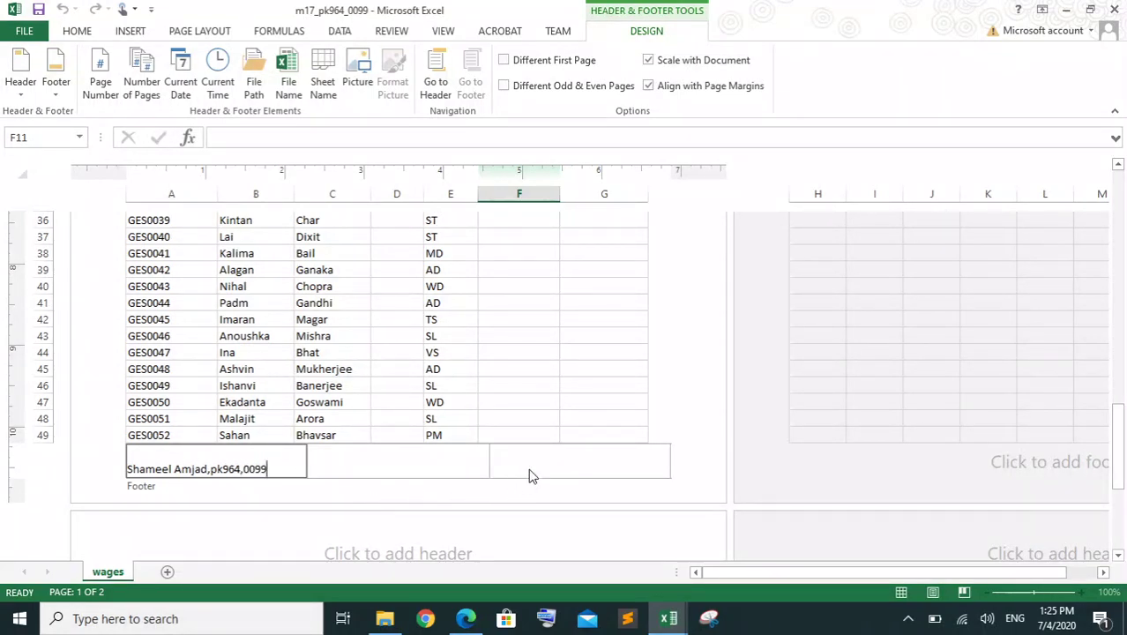
pyautogui.click(549, 457)
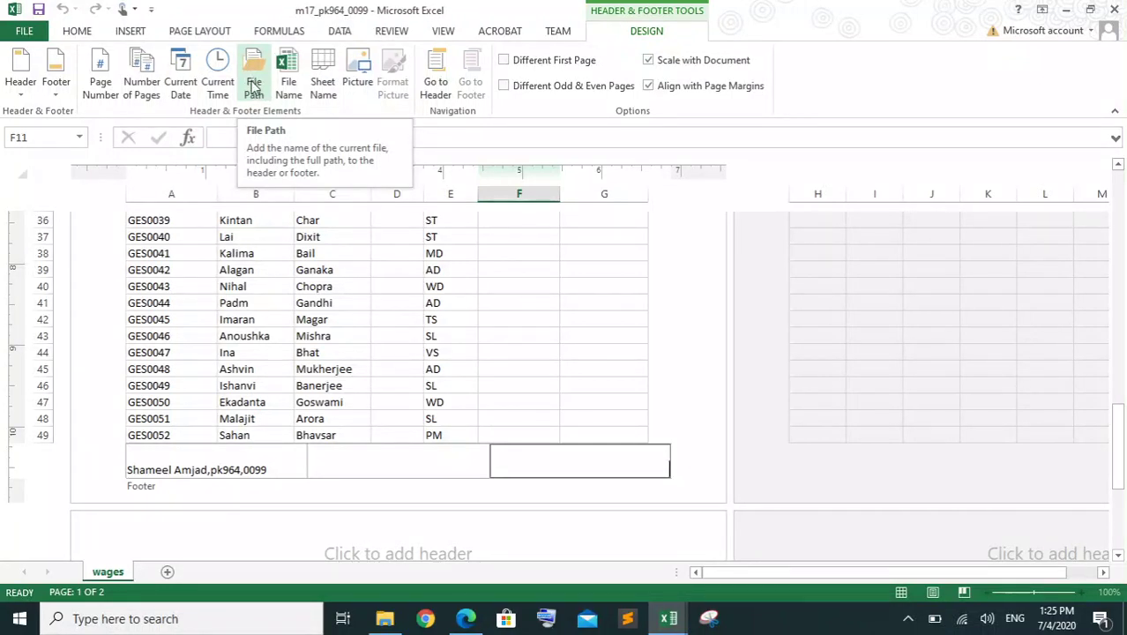
pyautogui.click(254, 87)
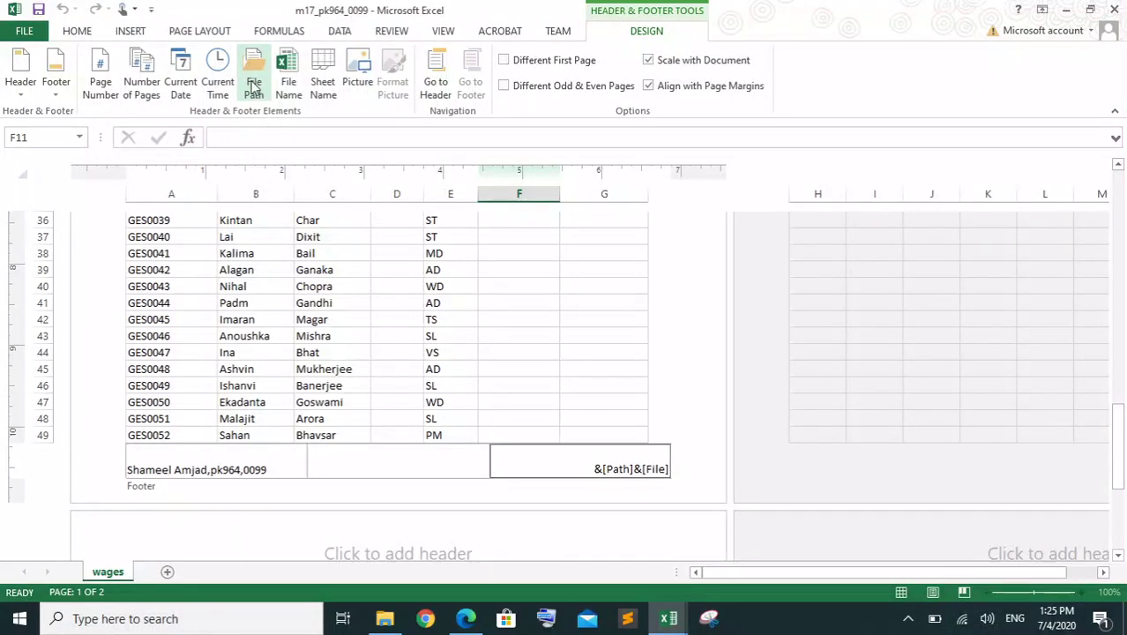
pyautogui.click(655, 494)
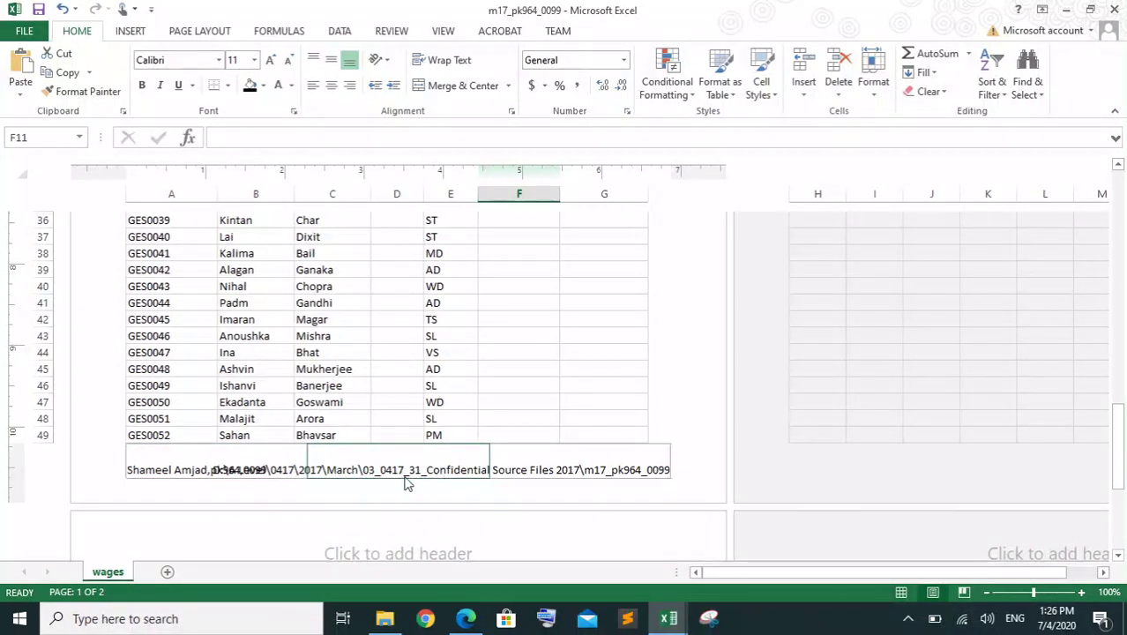
pyautogui.click(525, 469)
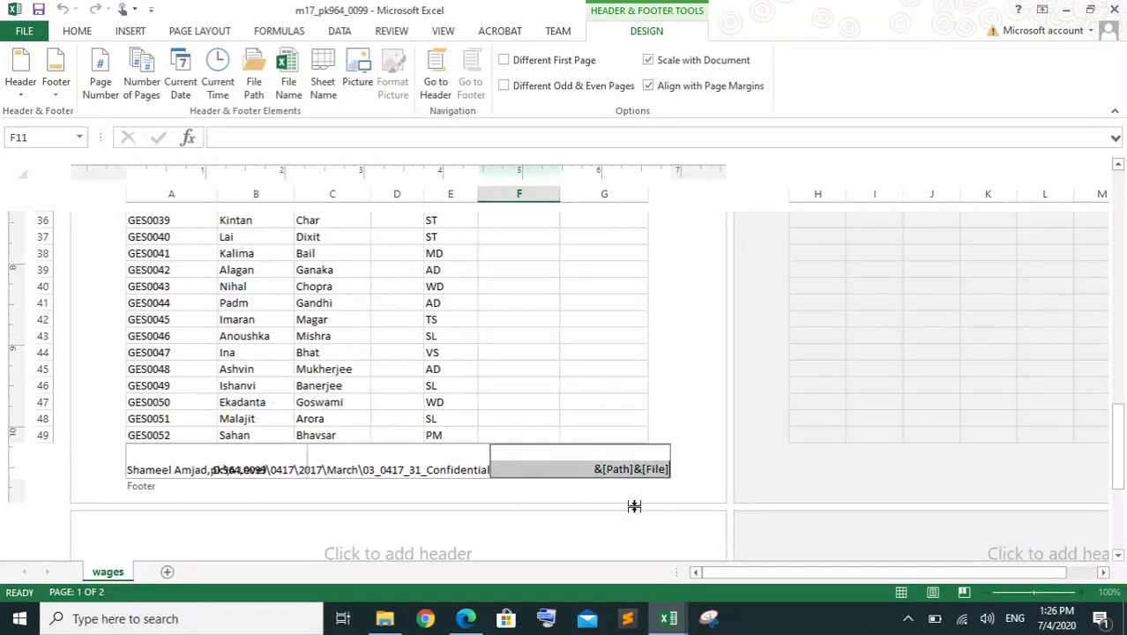
pyautogui.click(638, 505)
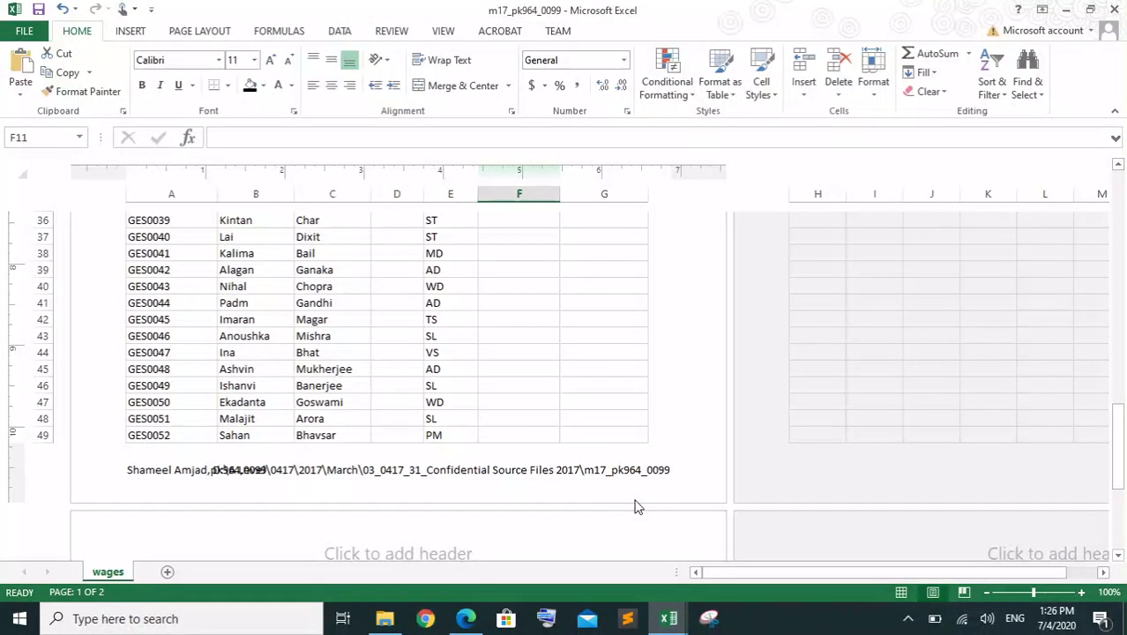
pyautogui.click(466, 619)
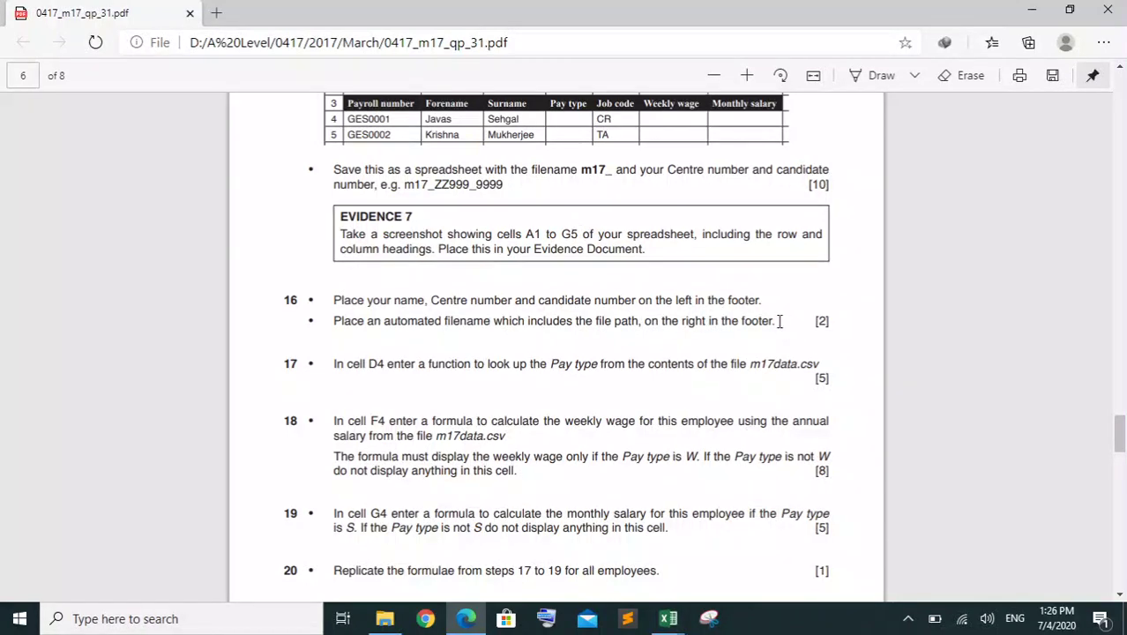
# Step: Reread question 16's automated filename instruction and the Evidence 7 requirements, then return to Excel
pyautogui.moveTo(778, 322); pyautogui.dragTo(321, 313)
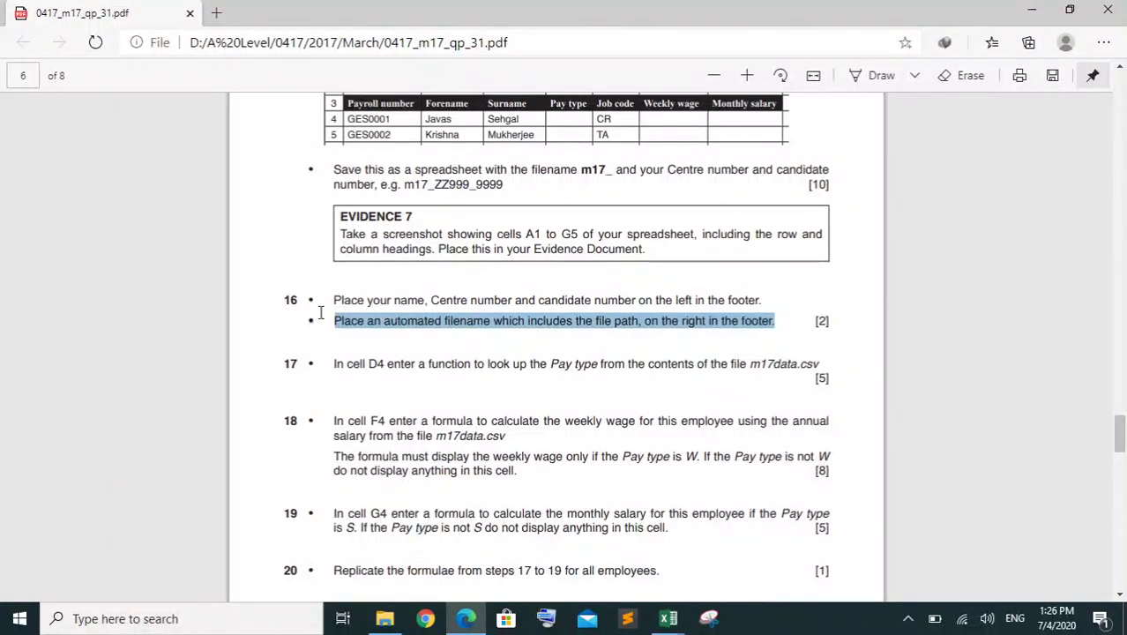
pyautogui.click(299, 250)
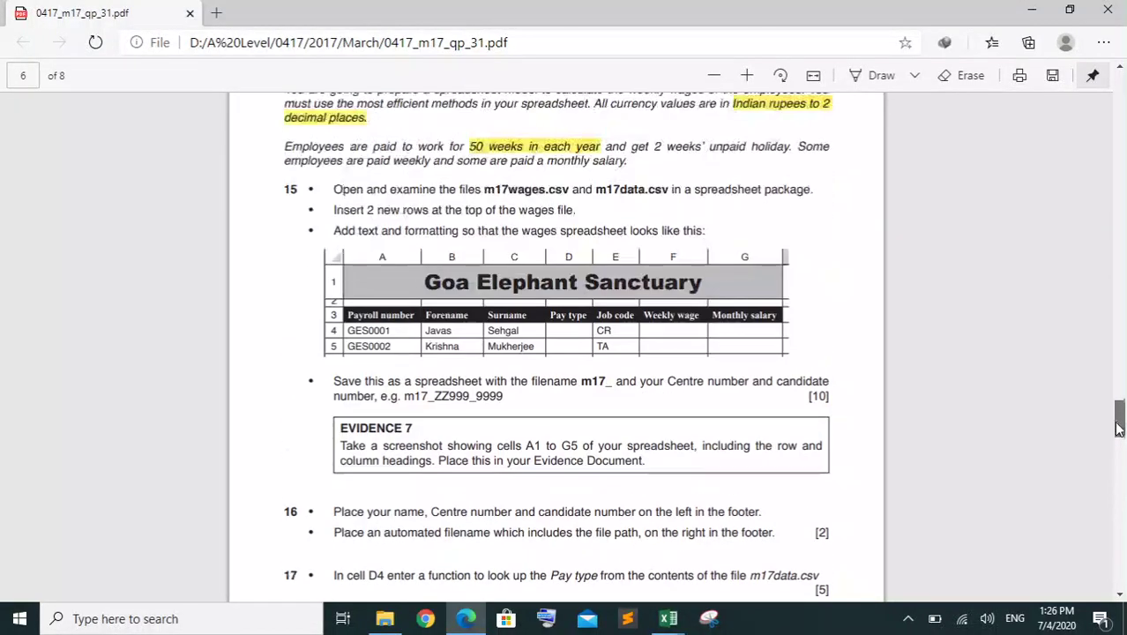
pyautogui.scroll(3, 1062, 430)
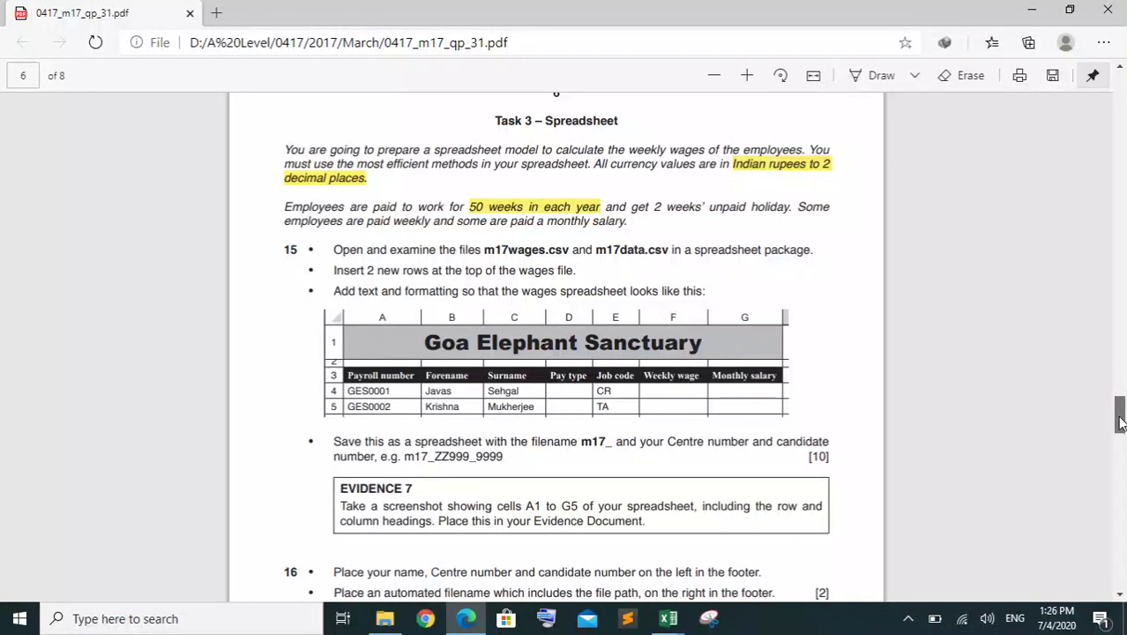
pyautogui.moveTo(1119, 415); pyautogui.dragTo(1102, 427)
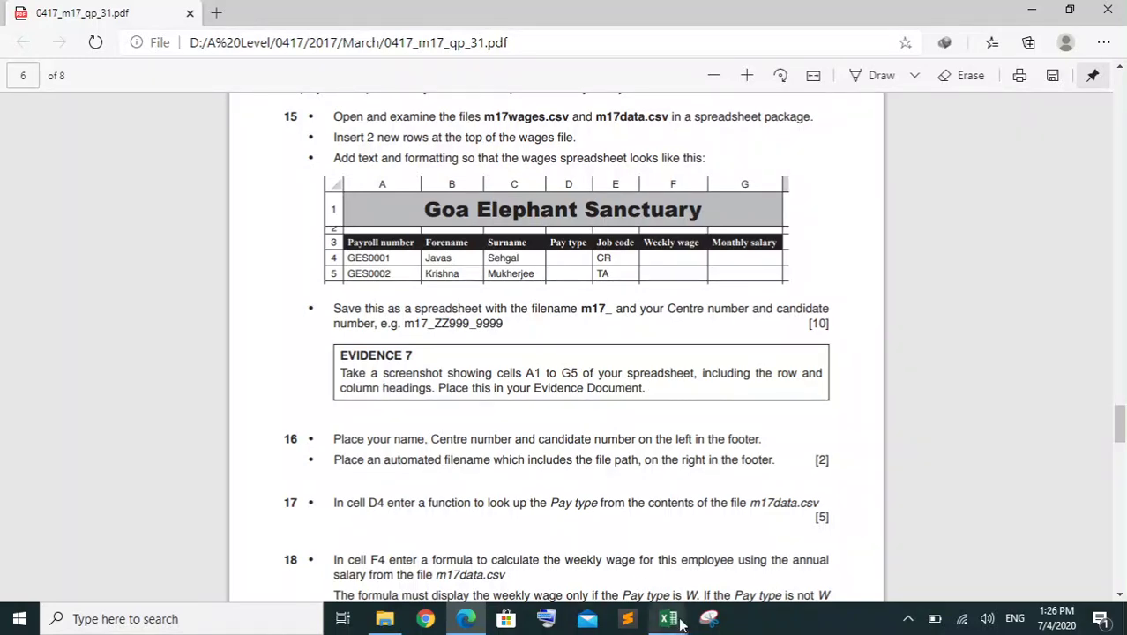
pyautogui.click(696, 571)
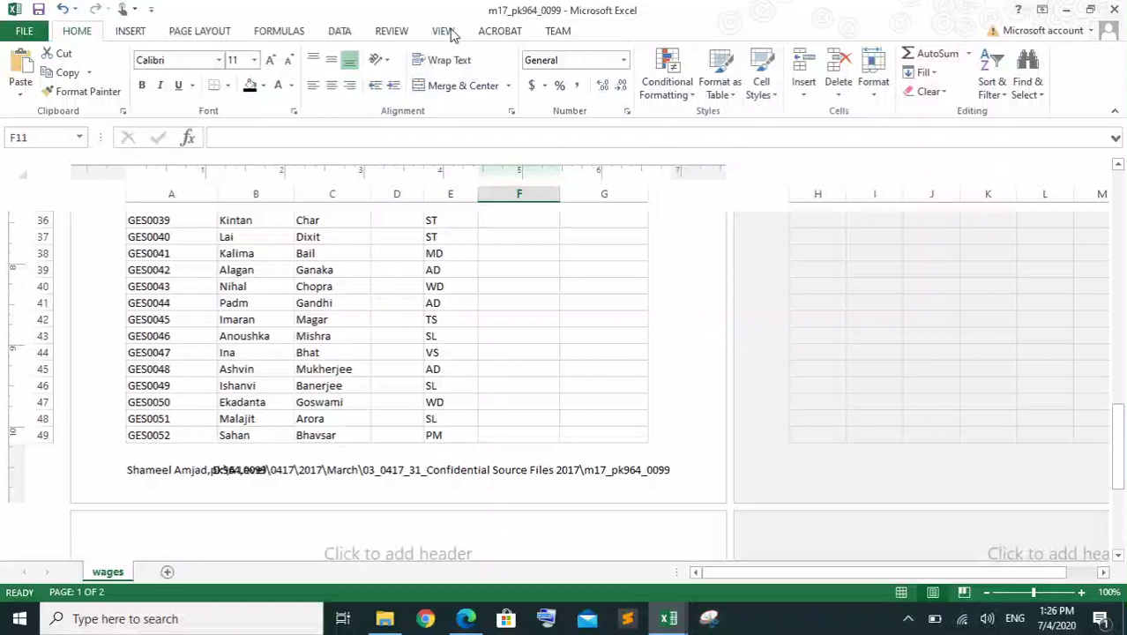
# Step: Put the wages sheet back in Normal view, scroll to the top, and launch the Snipping Tool
pyautogui.click(466, 618)
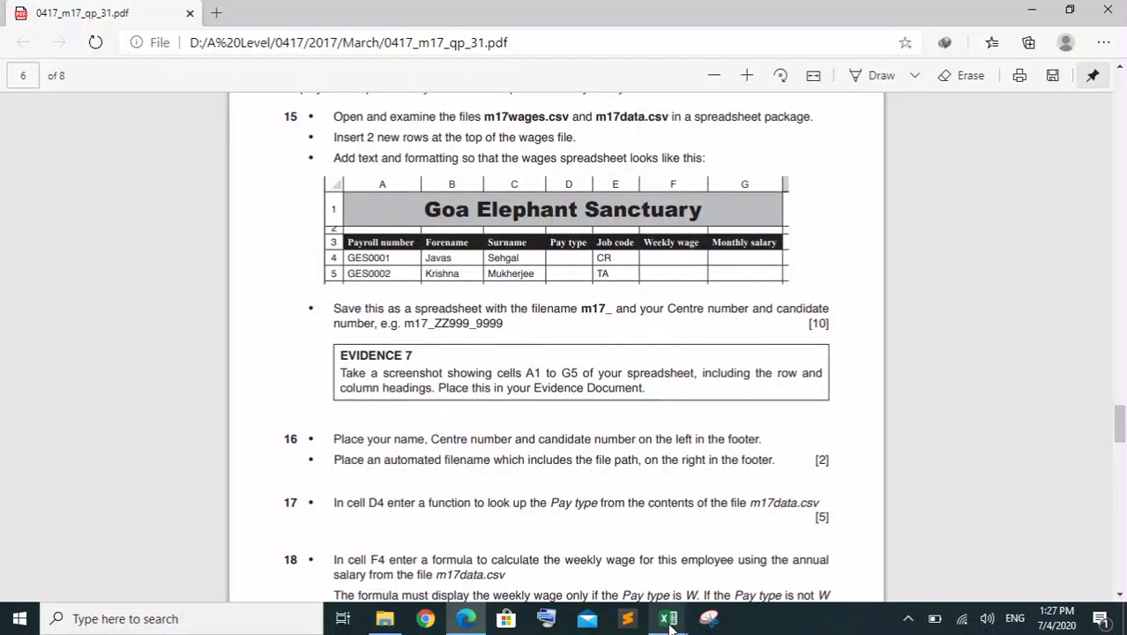
pyautogui.moveTo(668, 618)
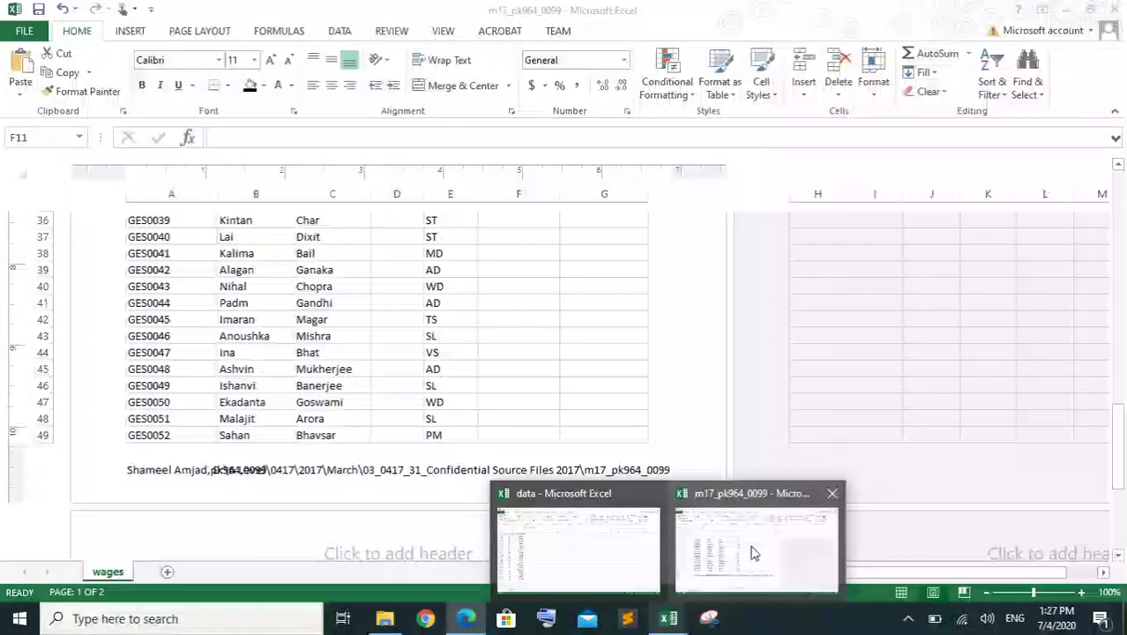
pyautogui.click(754, 553)
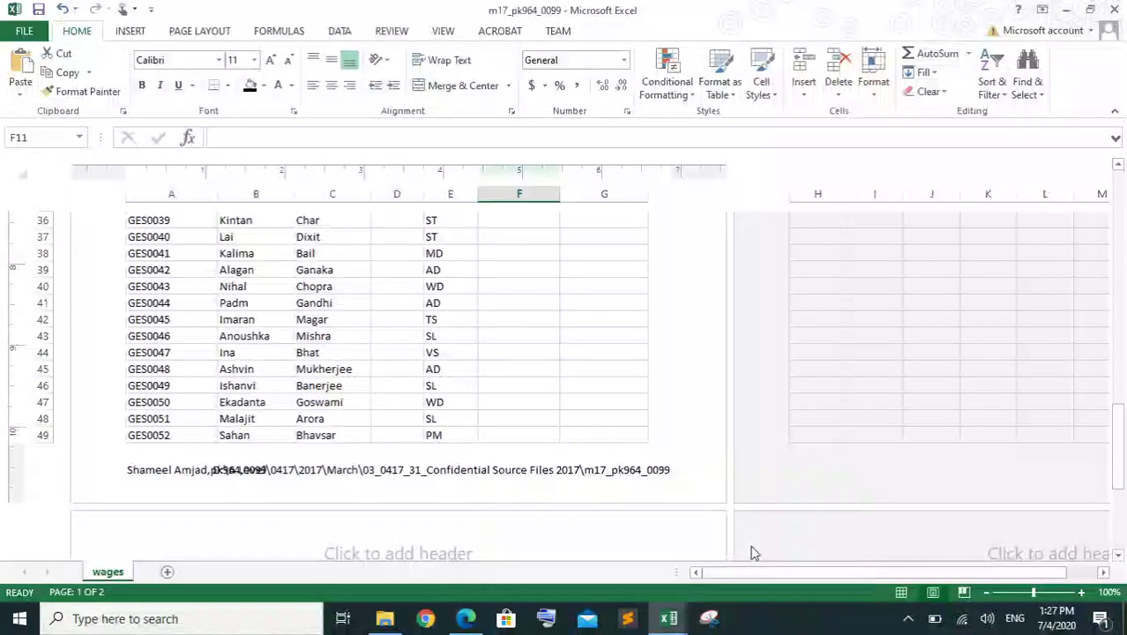
pyautogui.click(439, 32)
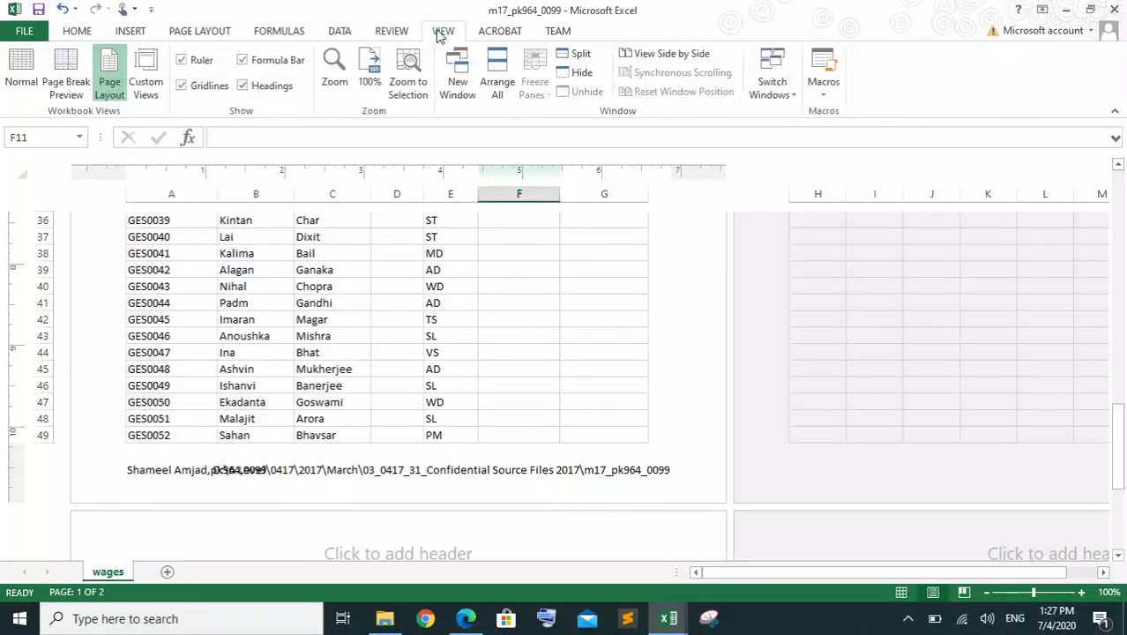
pyautogui.click(17, 79)
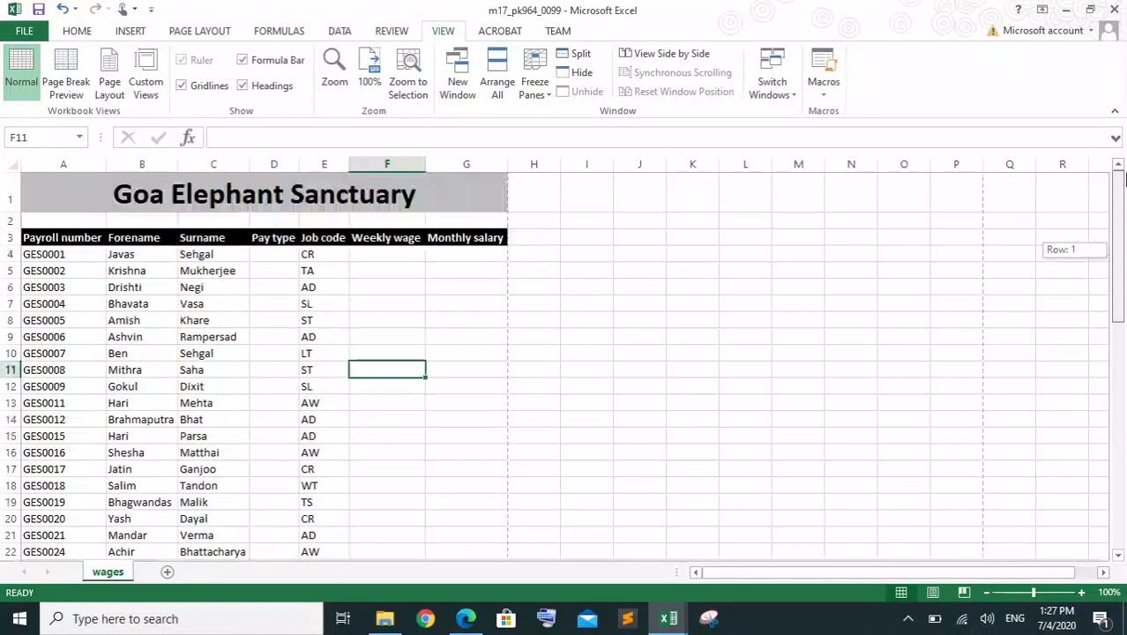
pyautogui.moveTo(1123, 309); pyautogui.dragTo(1122, 181)
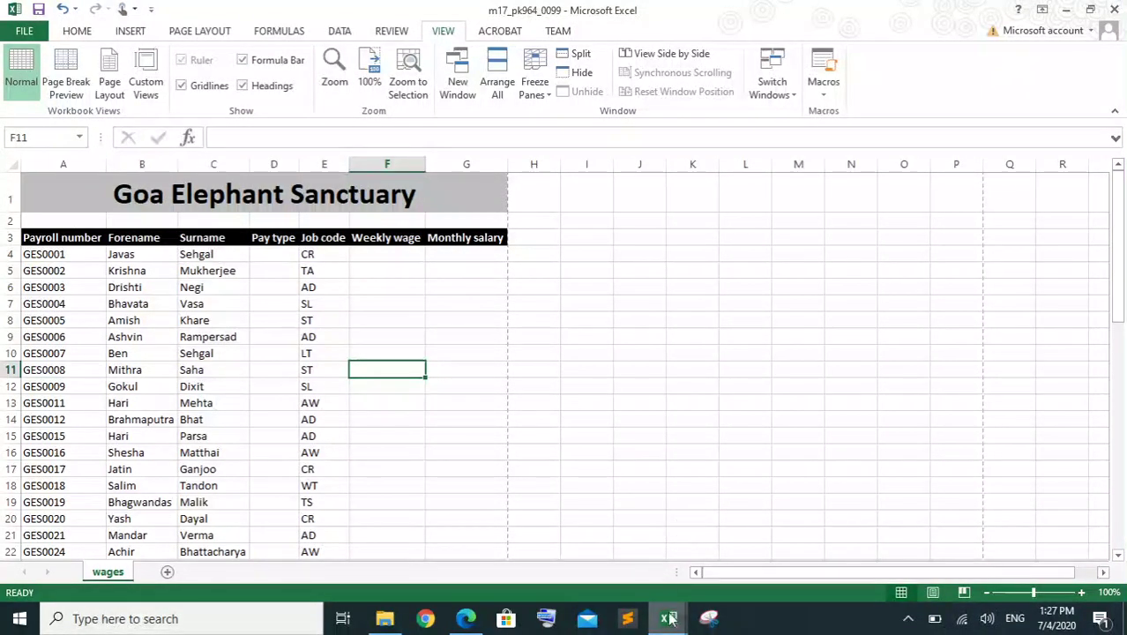
pyautogui.click(709, 618)
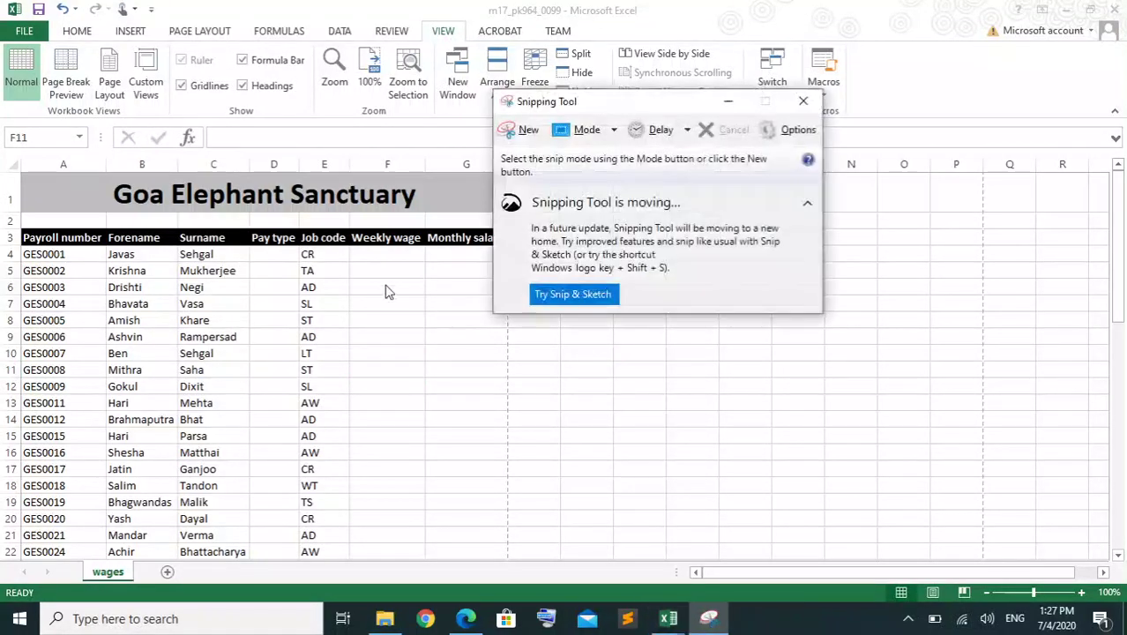
# Step: Snip cells A1:G5 with row and column headings, then open the m17evidence Word document
pyautogui.click(520, 131)
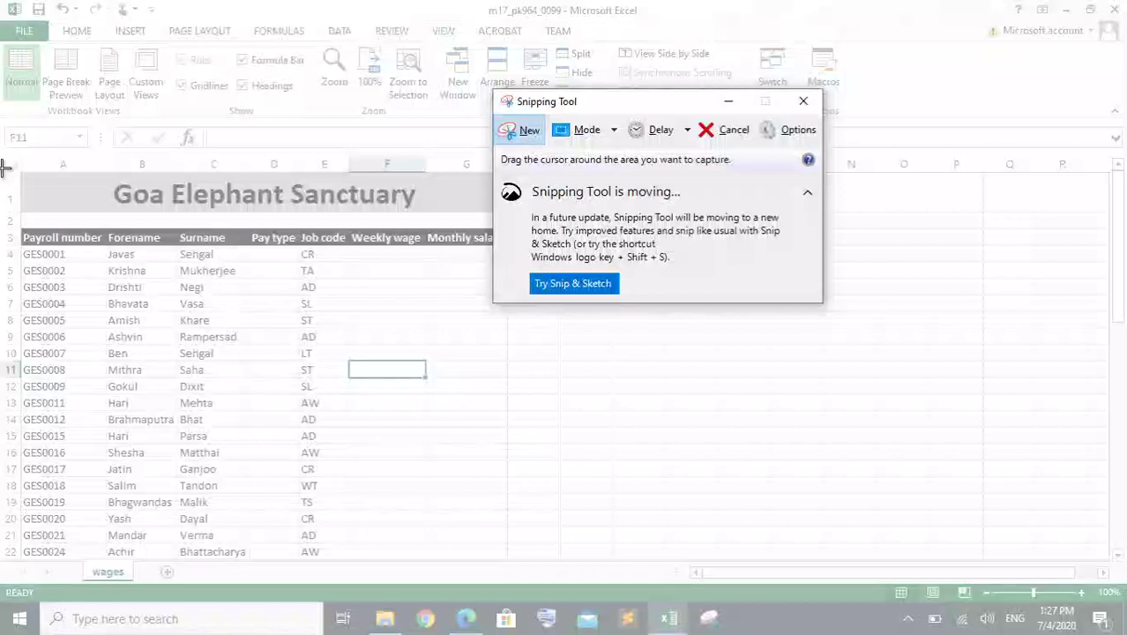
pyautogui.moveTo(4, 172)
pyautogui.mouseDown()
pyautogui.moveTo(449, 314)
pyautogui.moveTo(468, 339)
pyautogui.moveTo(490, 277)
pyautogui.moveTo(509, 281)
pyautogui.mouseUp()
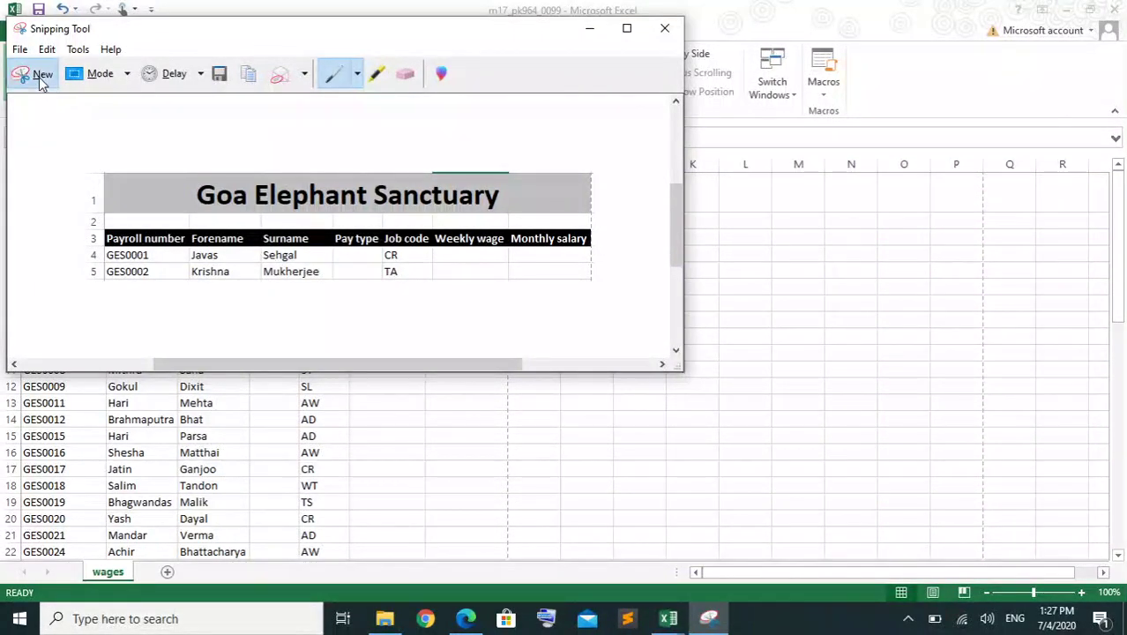
pyautogui.click(39, 73)
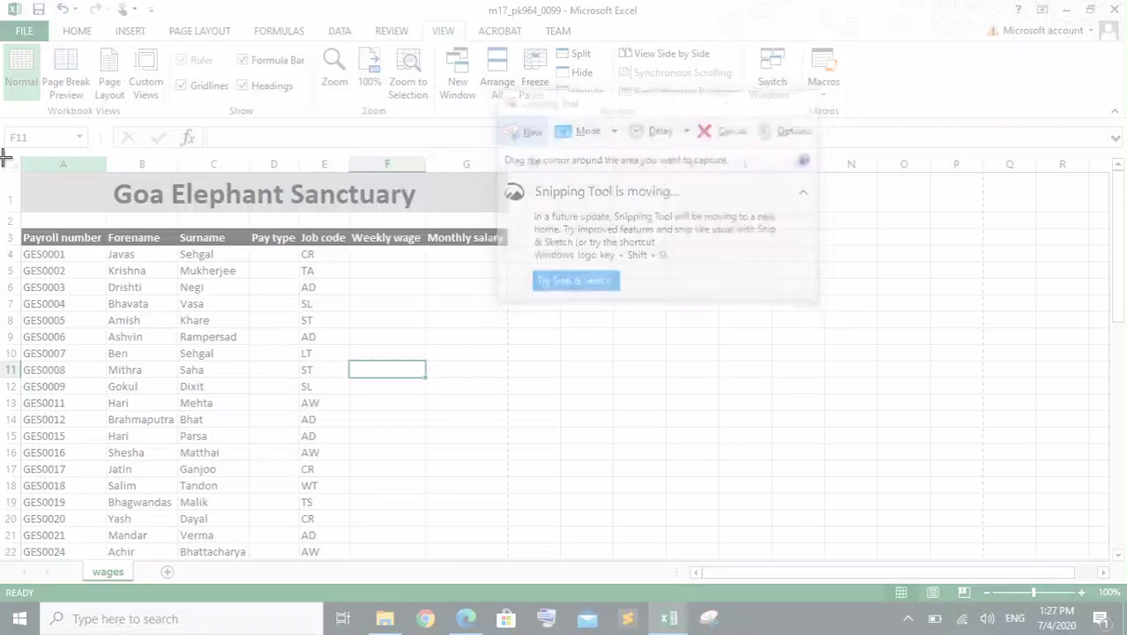
pyautogui.moveTo(4, 157)
pyautogui.mouseDown()
pyautogui.moveTo(482, 252)
pyautogui.moveTo(507, 279)
pyautogui.mouseUp()
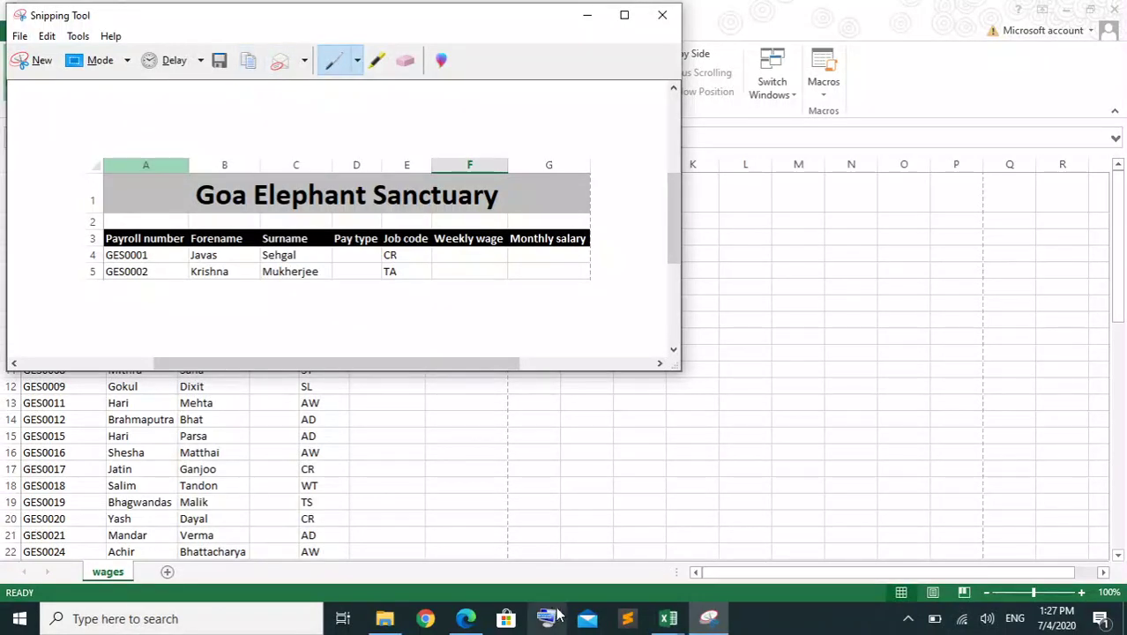
pyautogui.moveTo(384, 618)
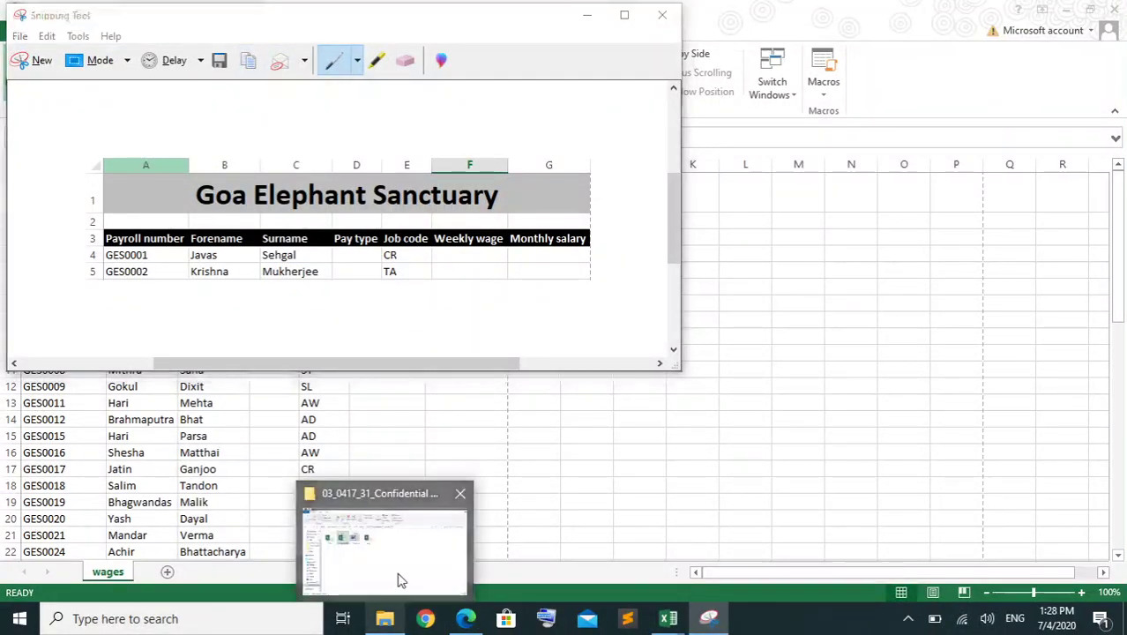
pyautogui.click(399, 579)
pyautogui.doubleClick(370, 231)
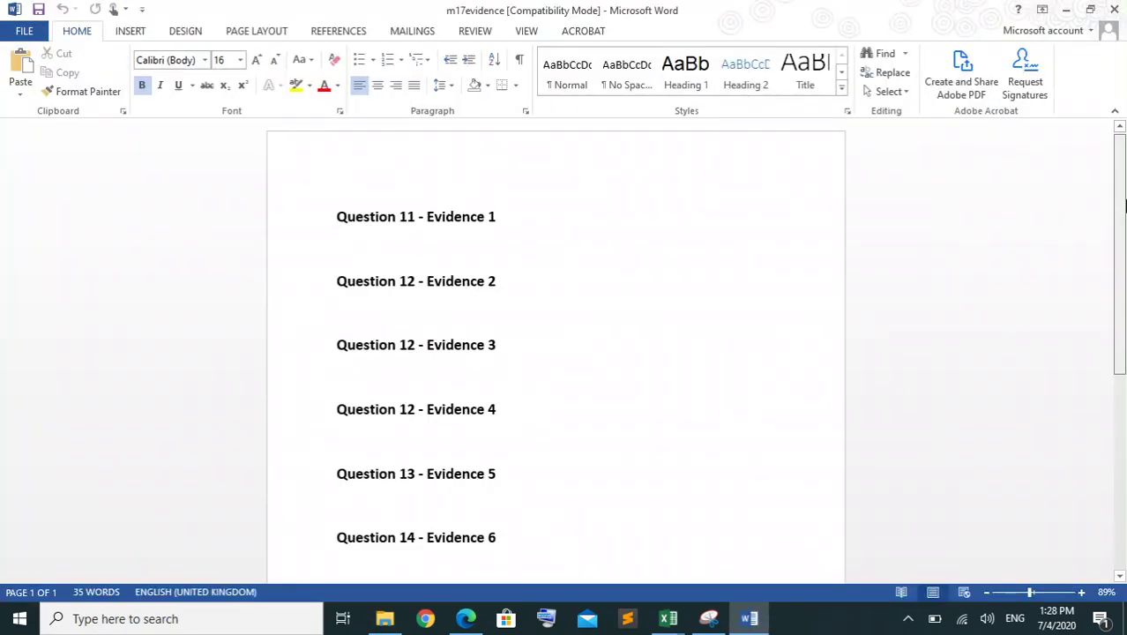
# Step: Paste the A1:G5 screenshot under the Question 15 - Evidence 7 heading, then minimize Word
pyautogui.scroll(-3, 448, 486)
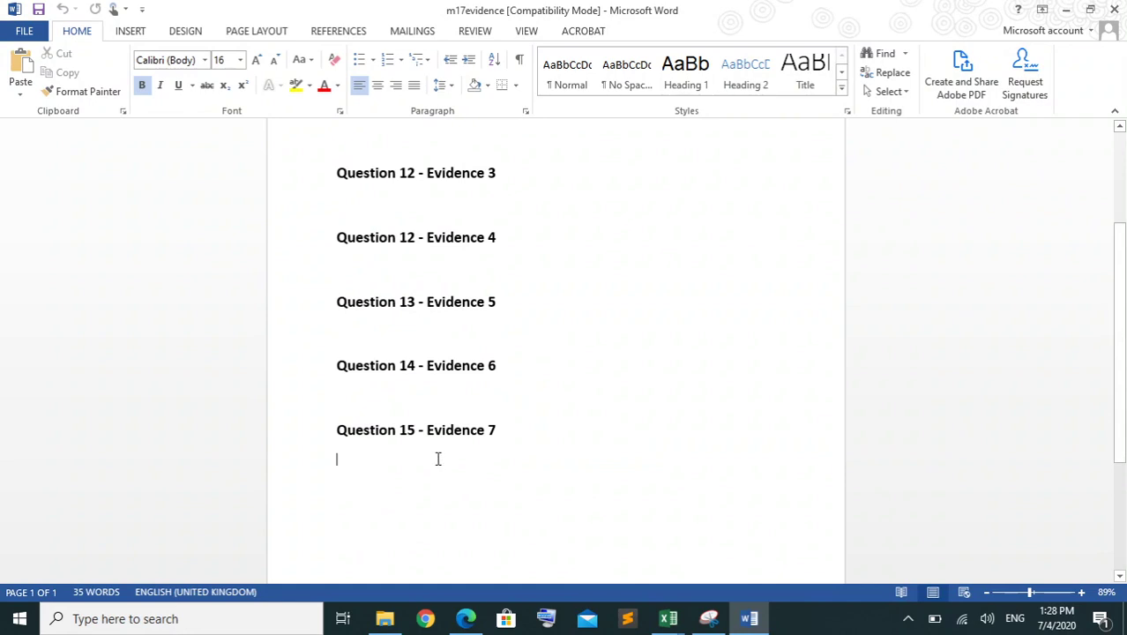
pyautogui.hotkey('ctrl', 'v')
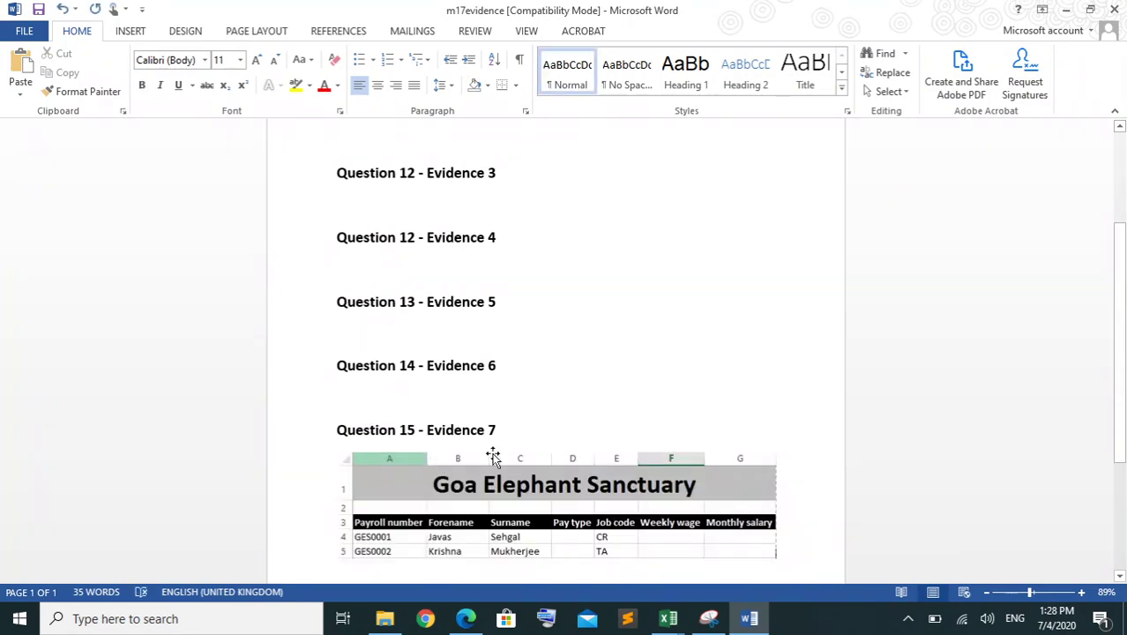
pyautogui.scroll(-3, 682, 429)
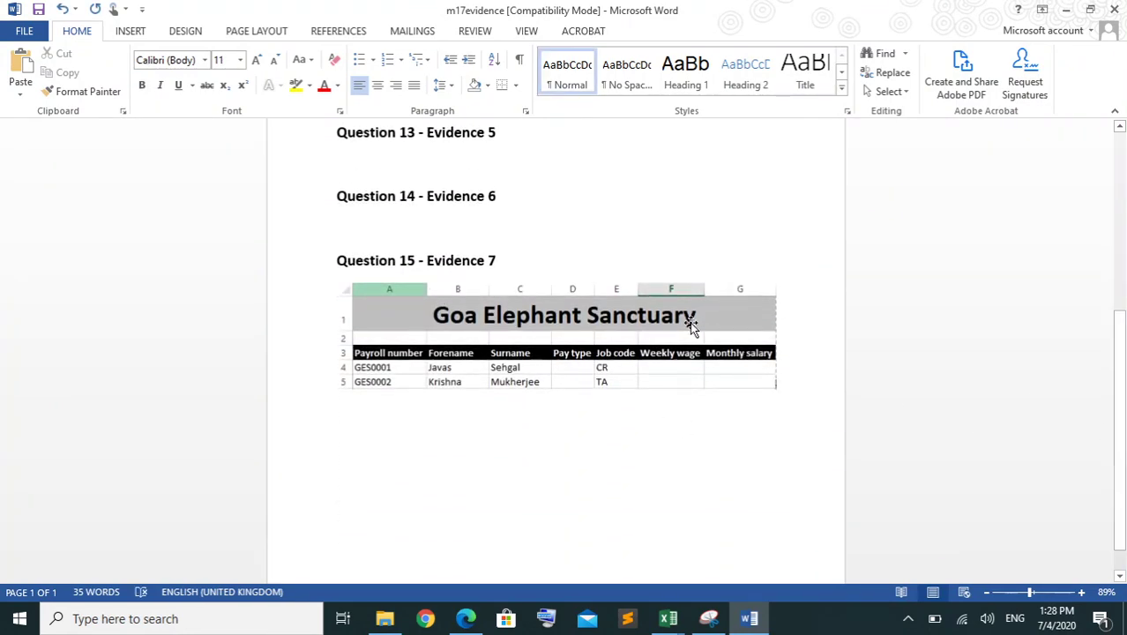
pyautogui.click(304, 260)
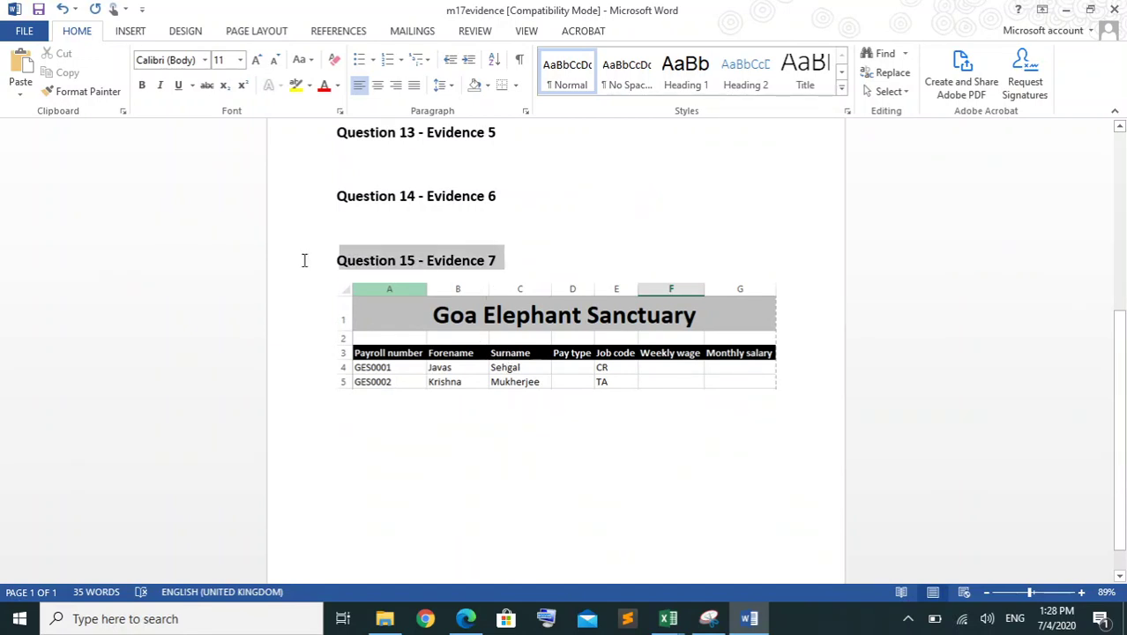
pyautogui.click(374, 260)
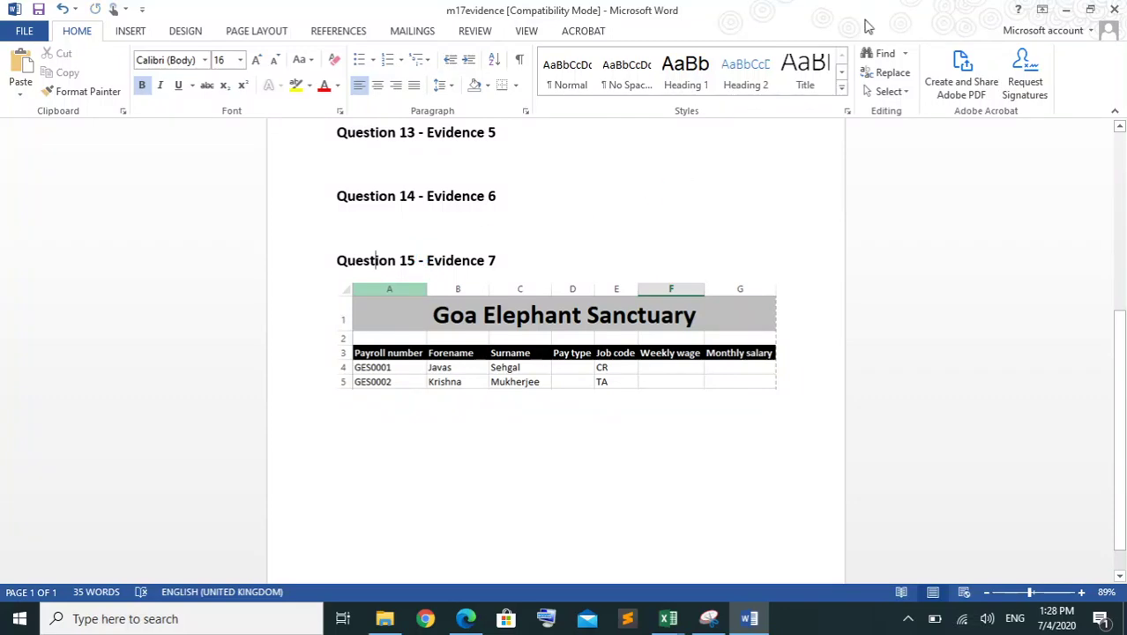
pyautogui.click(1069, 9)
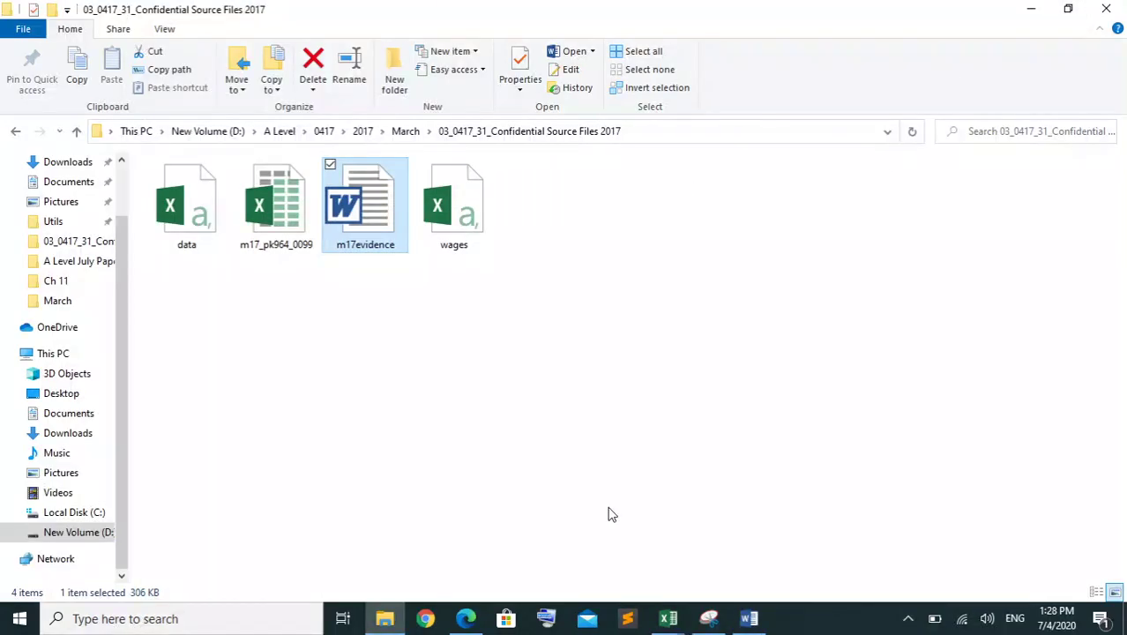
# Step: Read task 17 in the exam paper about looking up Pay type from m17data.csv, then return to Excel
pyautogui.click(475, 619)
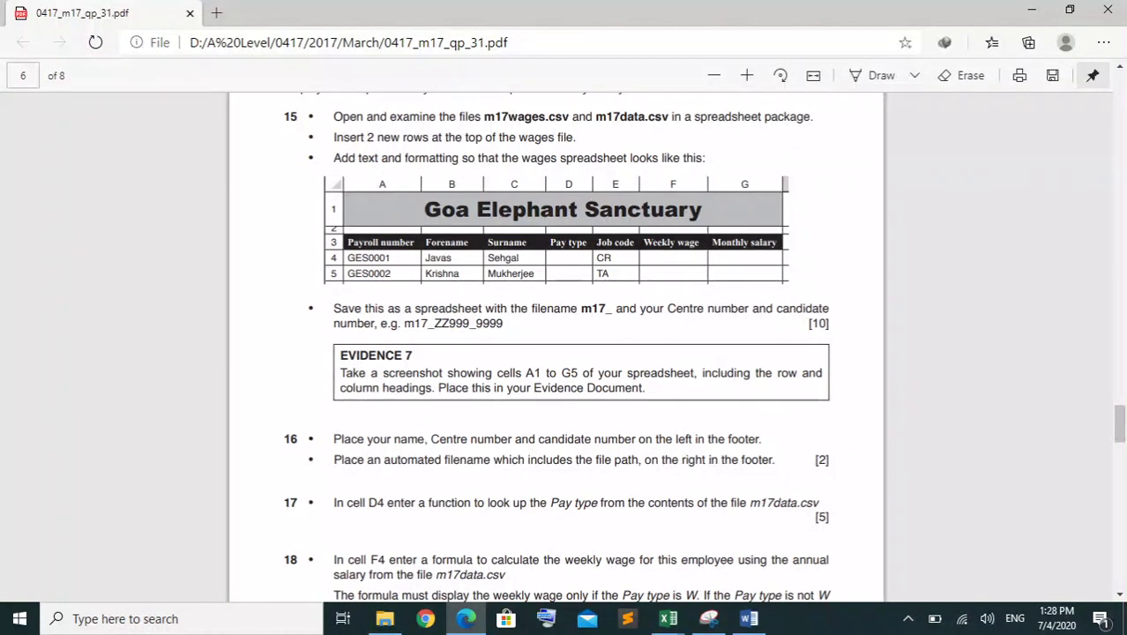
pyautogui.scroll(-1, 635, 468)
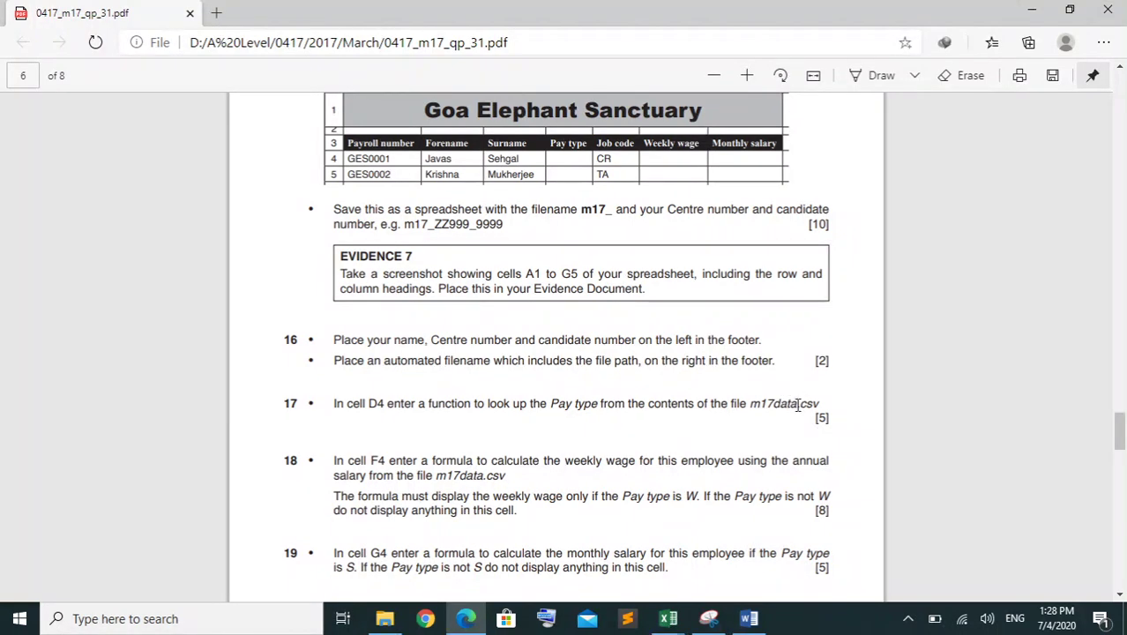
pyautogui.moveTo(819, 404); pyautogui.dragTo(748, 404)
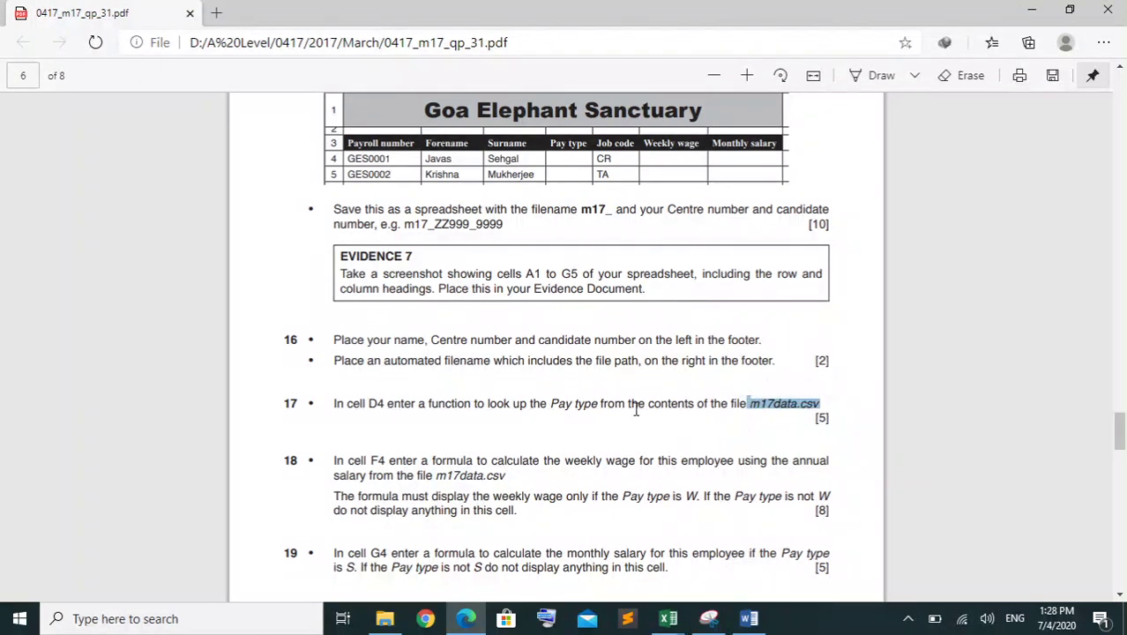
pyautogui.moveTo(534, 404); pyautogui.dragTo(484, 404)
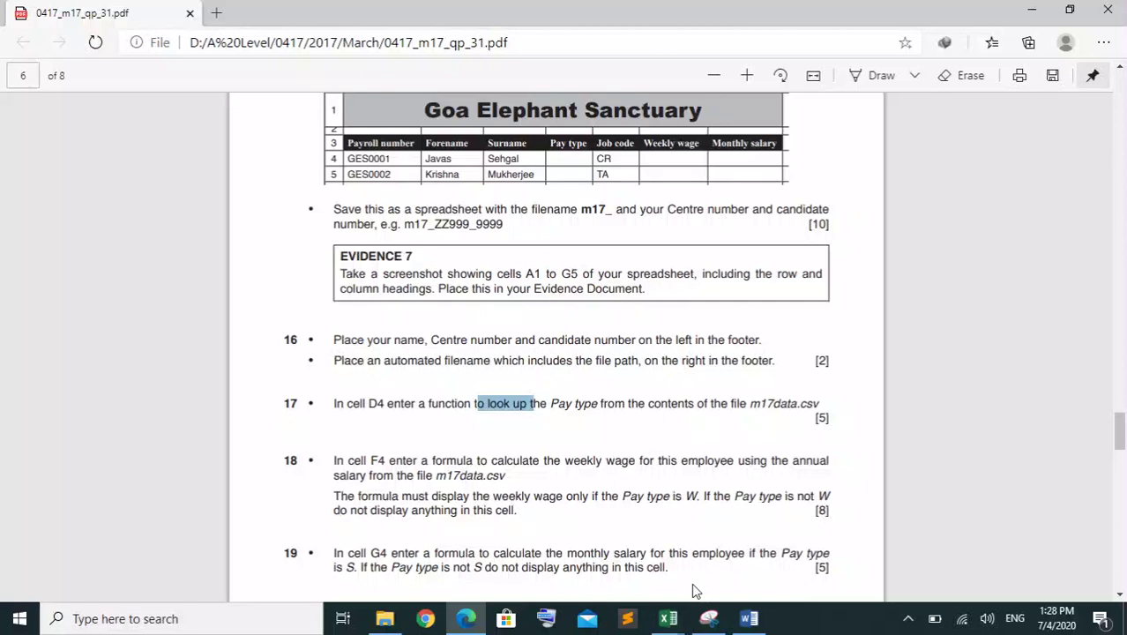
pyautogui.moveTo(668, 618)
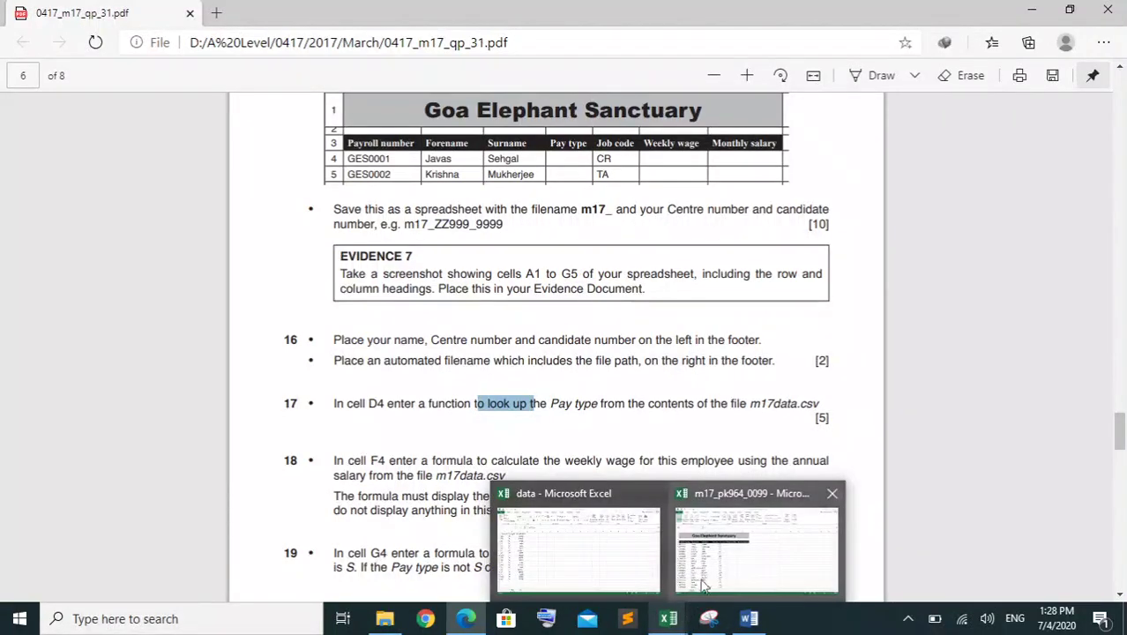
pyautogui.click(714, 572)
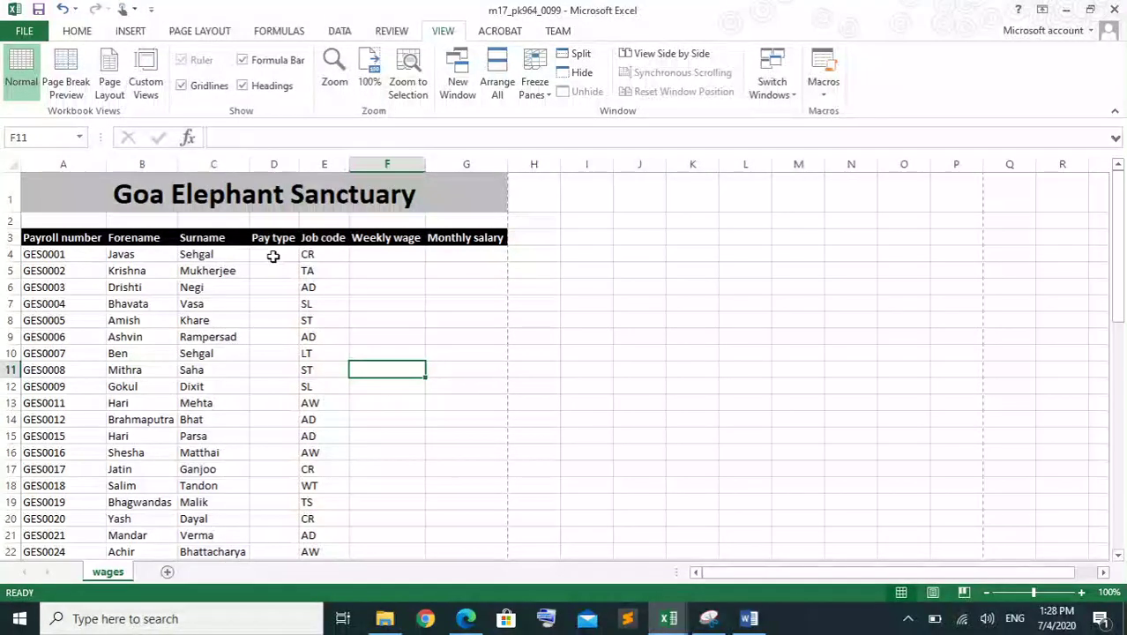
# Step: Autofit all columns on the data workbook's sheet, then return to the m17 wages workbook
pyautogui.click(273, 254)
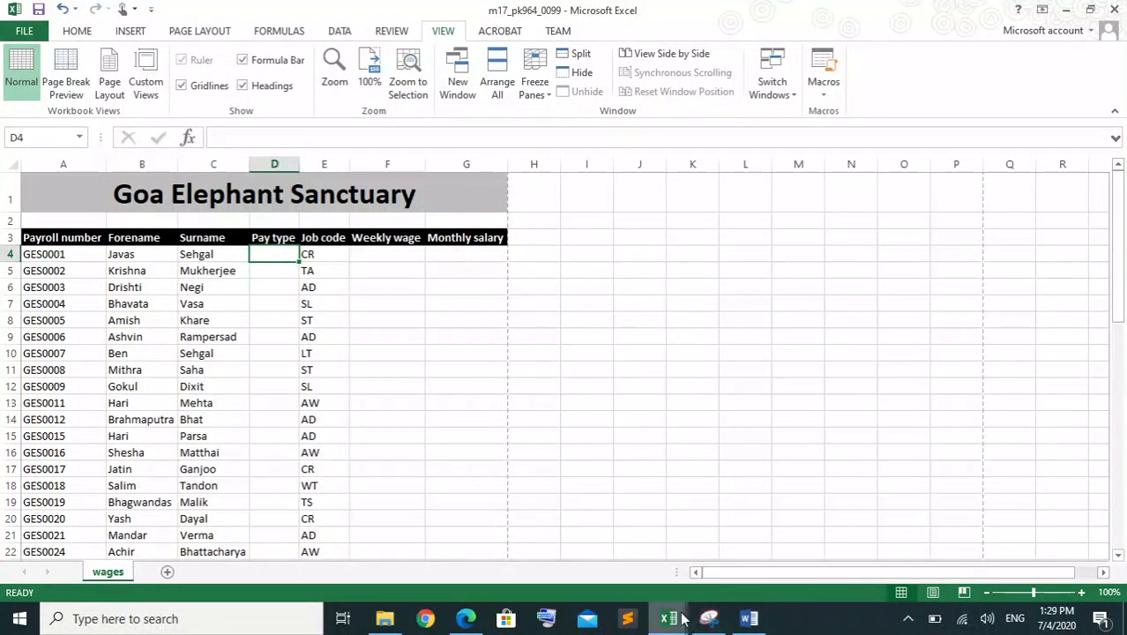
pyautogui.moveTo(668, 619)
pyautogui.click(607, 559)
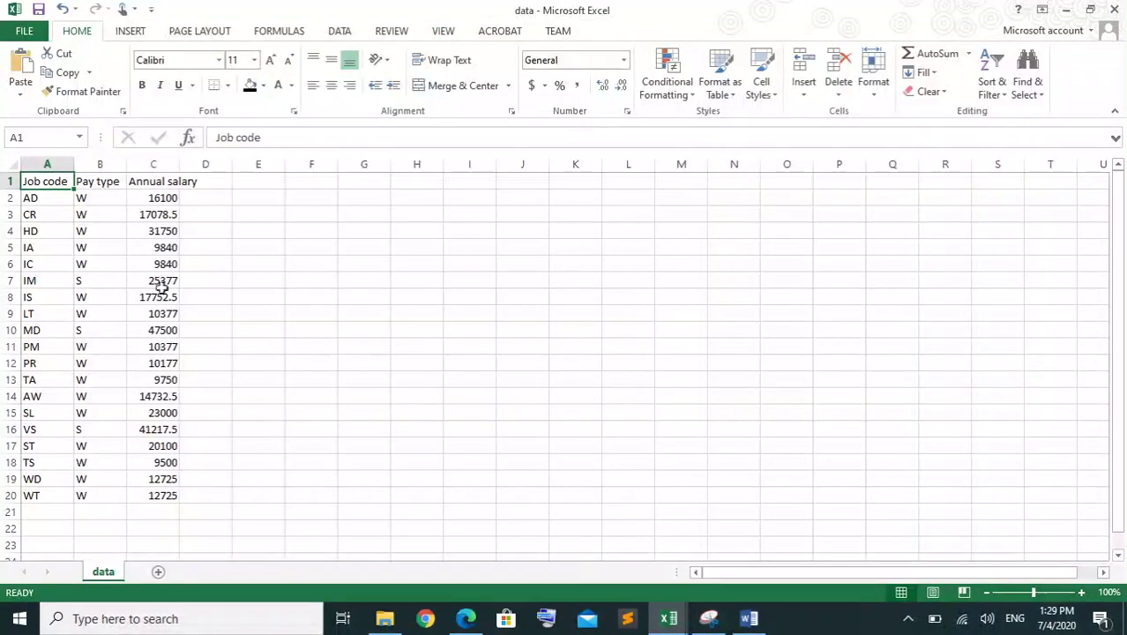
pyautogui.click(11, 165)
pyautogui.doubleClick(73, 163)
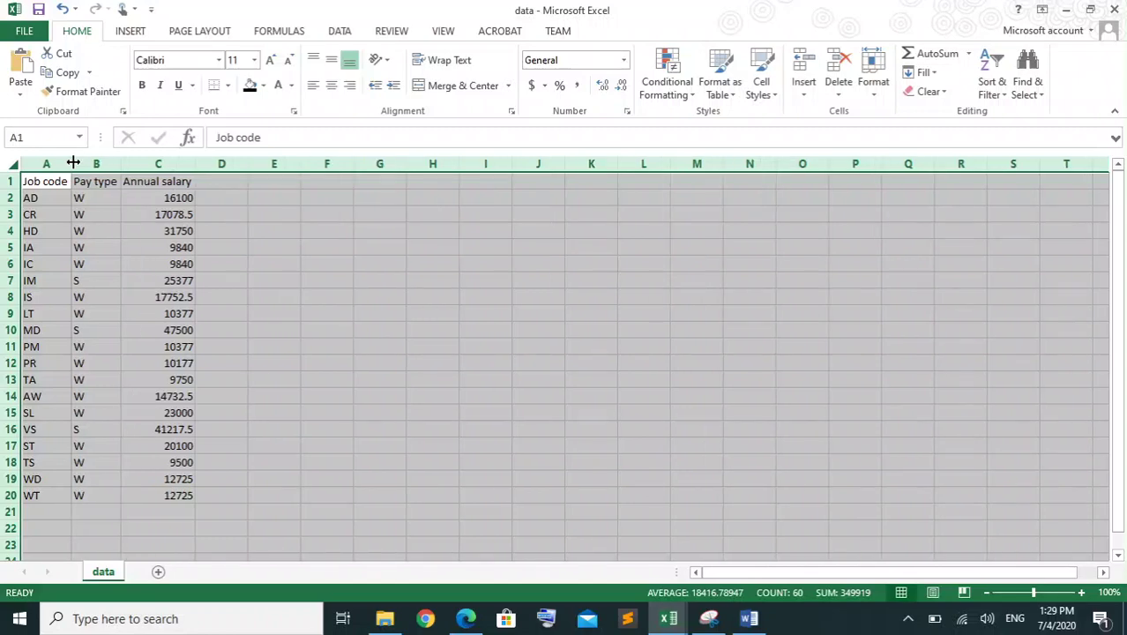
pyautogui.click(227, 233)
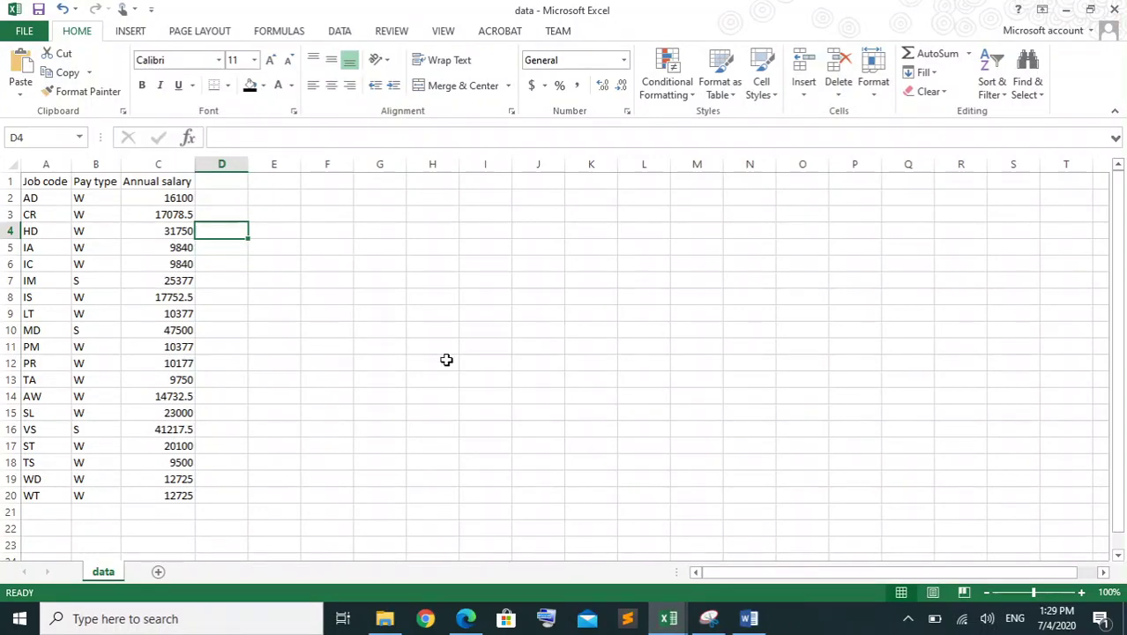
pyautogui.moveTo(669, 619)
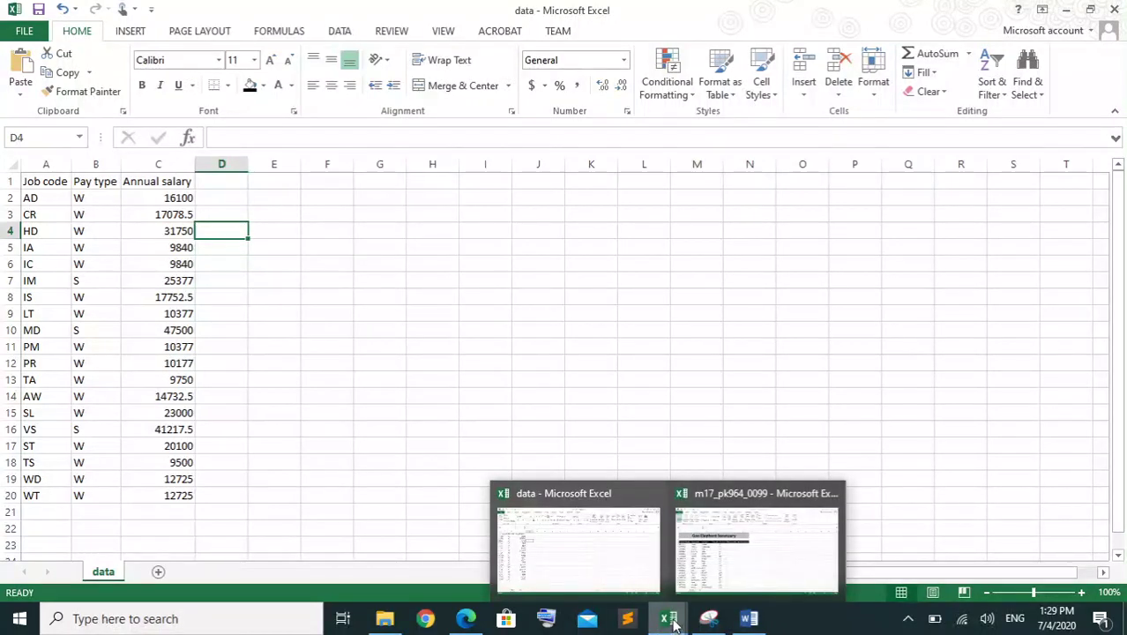
pyautogui.click(731, 569)
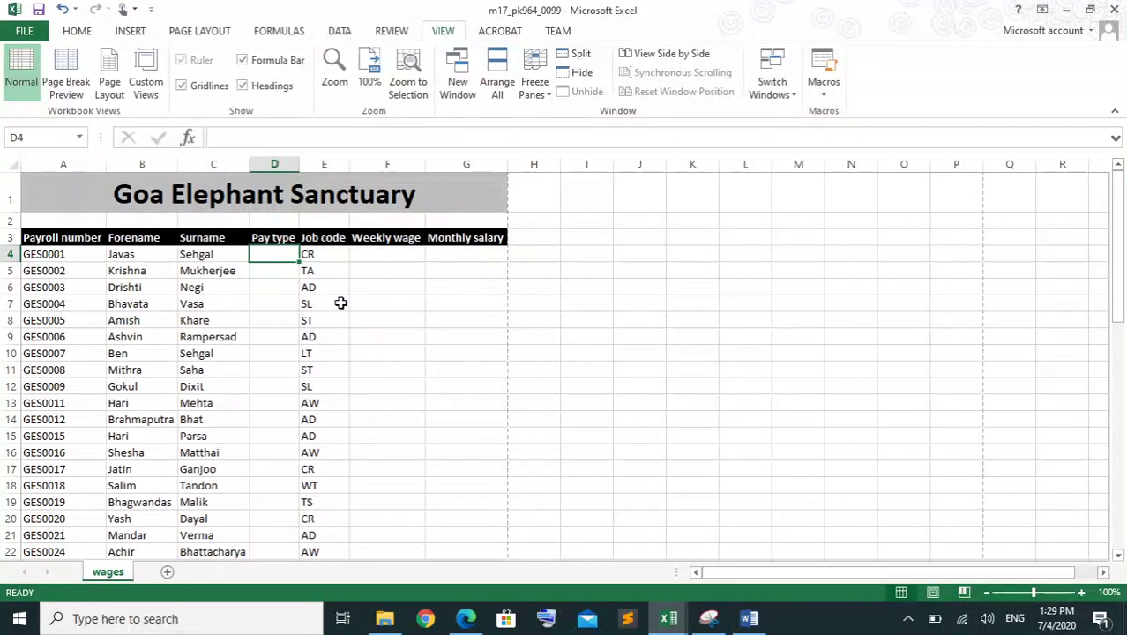
# Step: Start the formula =VLOOKUP(E4, in cell D4 of the wages sheet
pyautogui.write('=v')
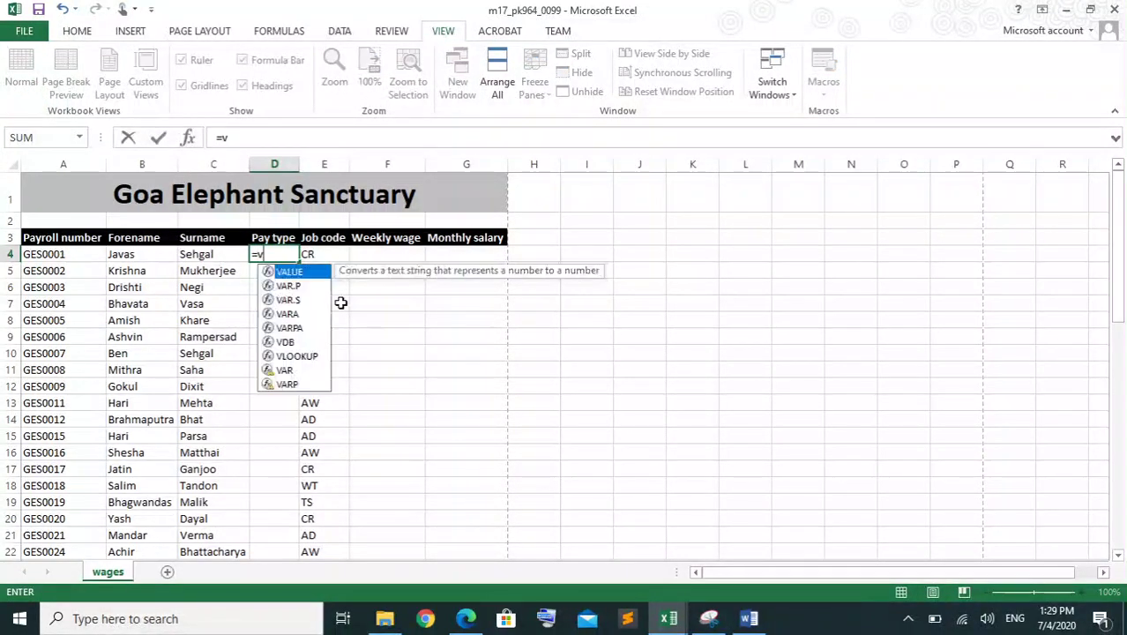
pyautogui.press('BackSpace')
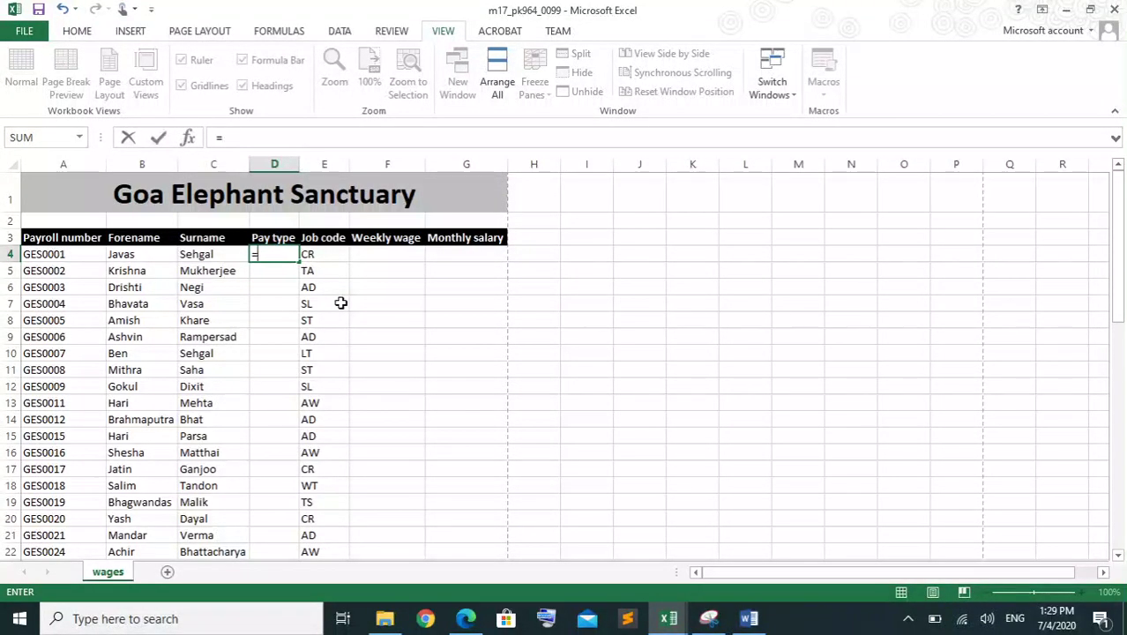
pyautogui.write('v')
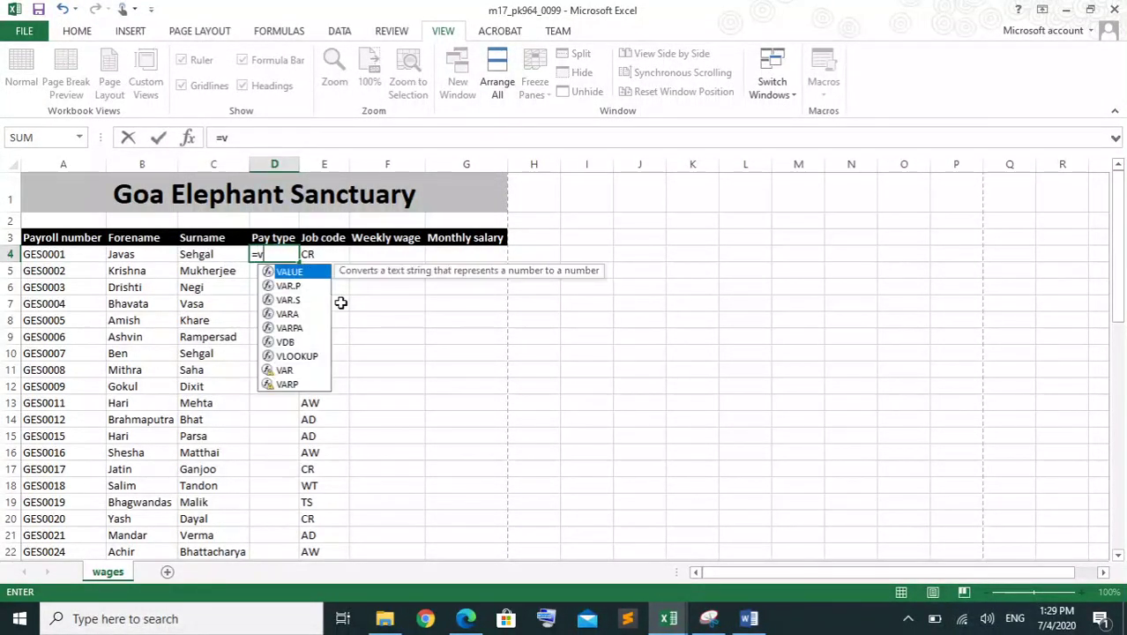
pyautogui.write('lo')
pyautogui.press('Tab')
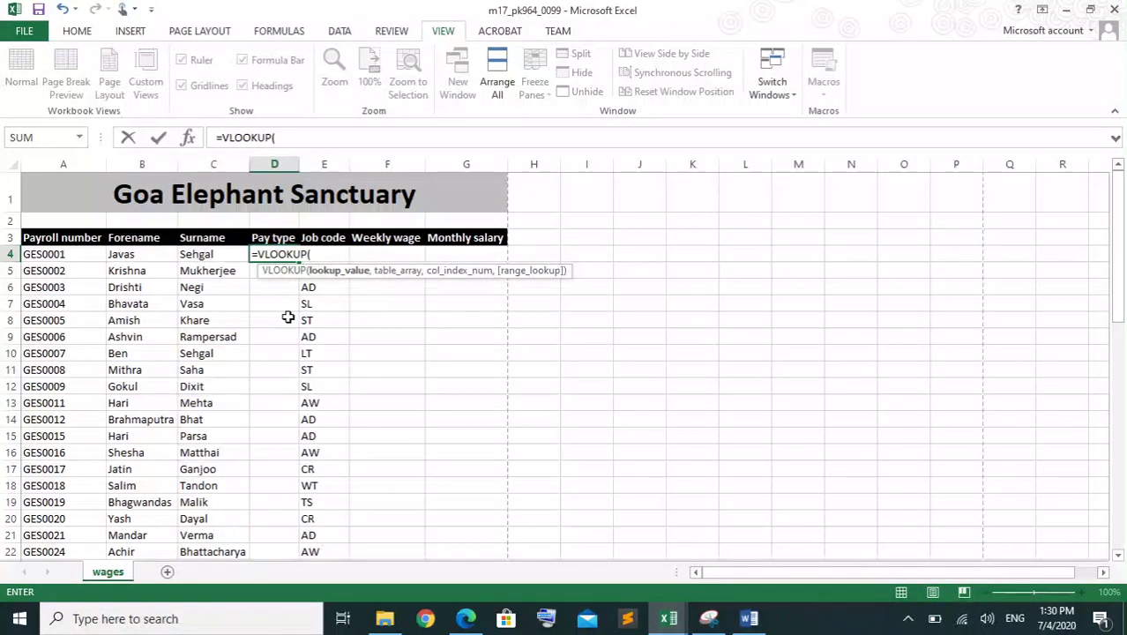
pyautogui.write('E')
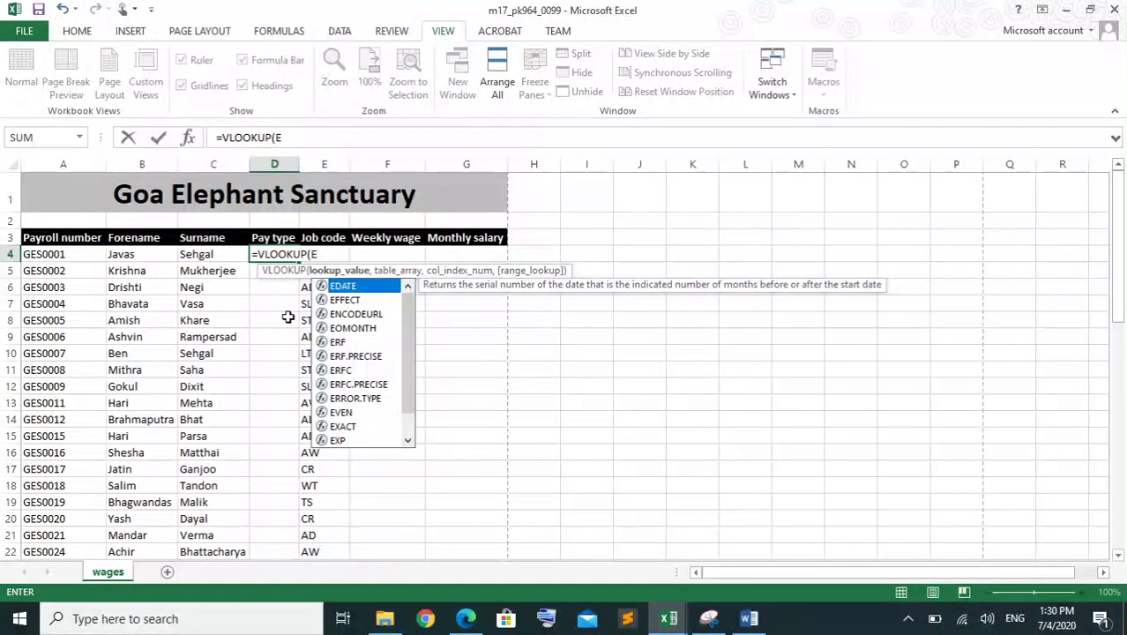
pyautogui.write('4,')
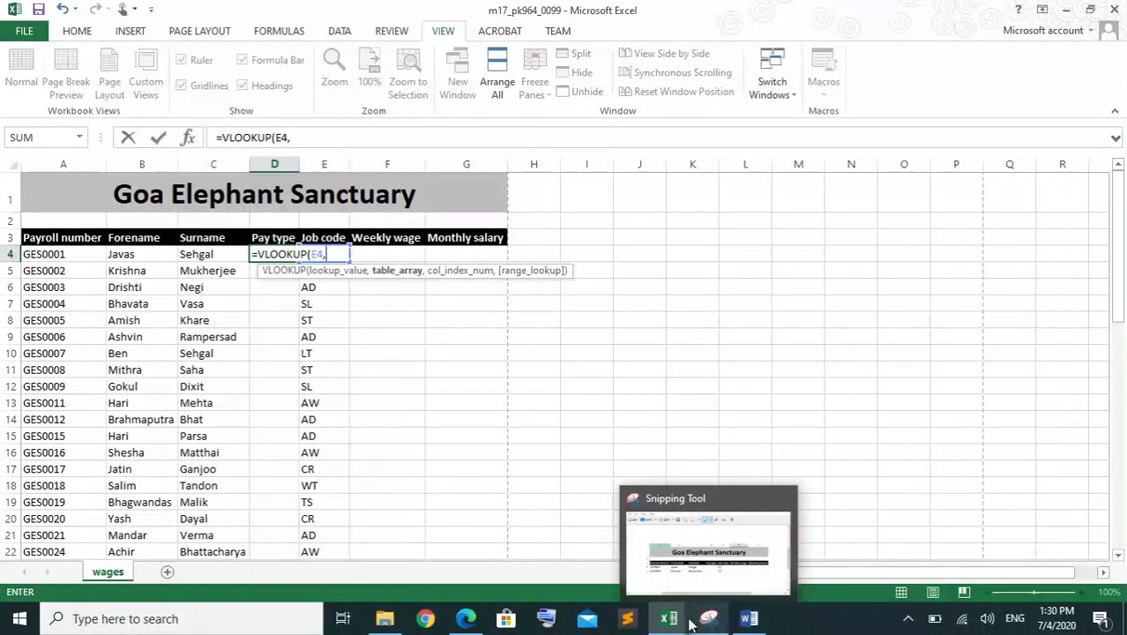
pyautogui.moveTo(668, 619)
pyautogui.click(641, 597)
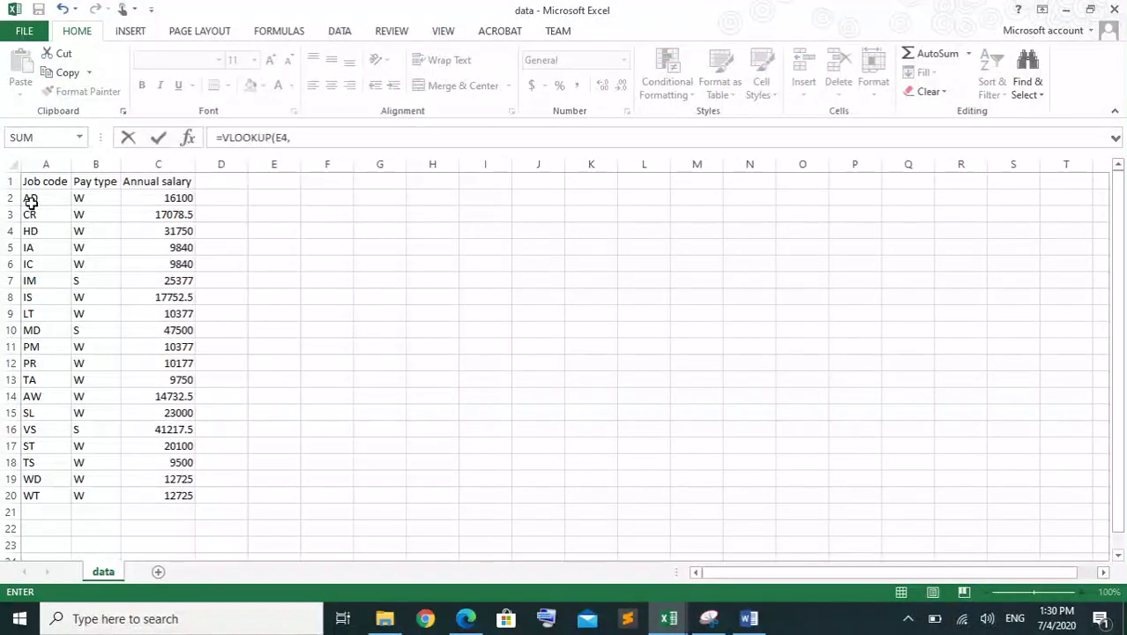
# Step: Complete D4 as =VLOOKUP(E4,[data.csv]data!$A$2:$B$20,2,FALSE) so it returns W
pyautogui.moveTo(30, 201); pyautogui.dragTo(69, 227)
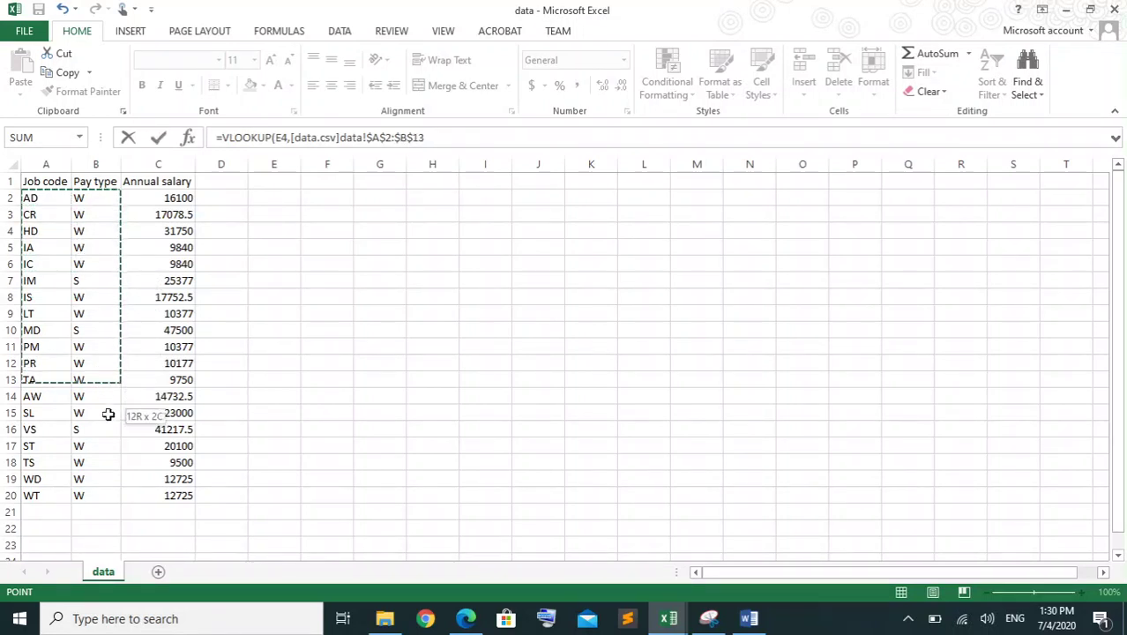
pyautogui.moveTo(68, 227); pyautogui.dragTo(108, 495)
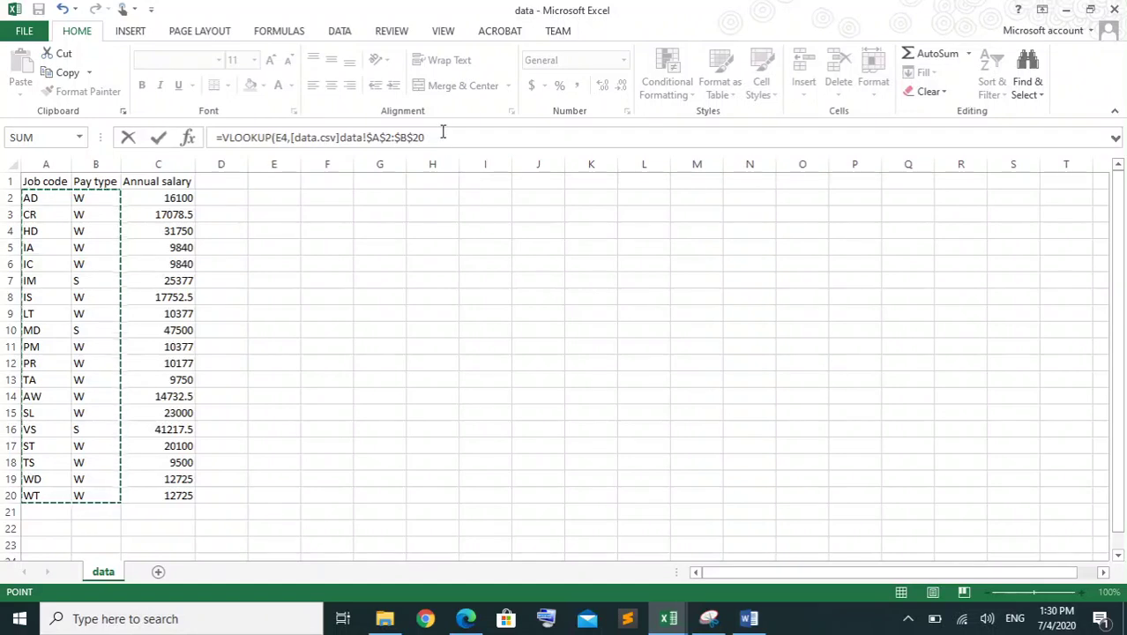
pyautogui.click(443, 134)
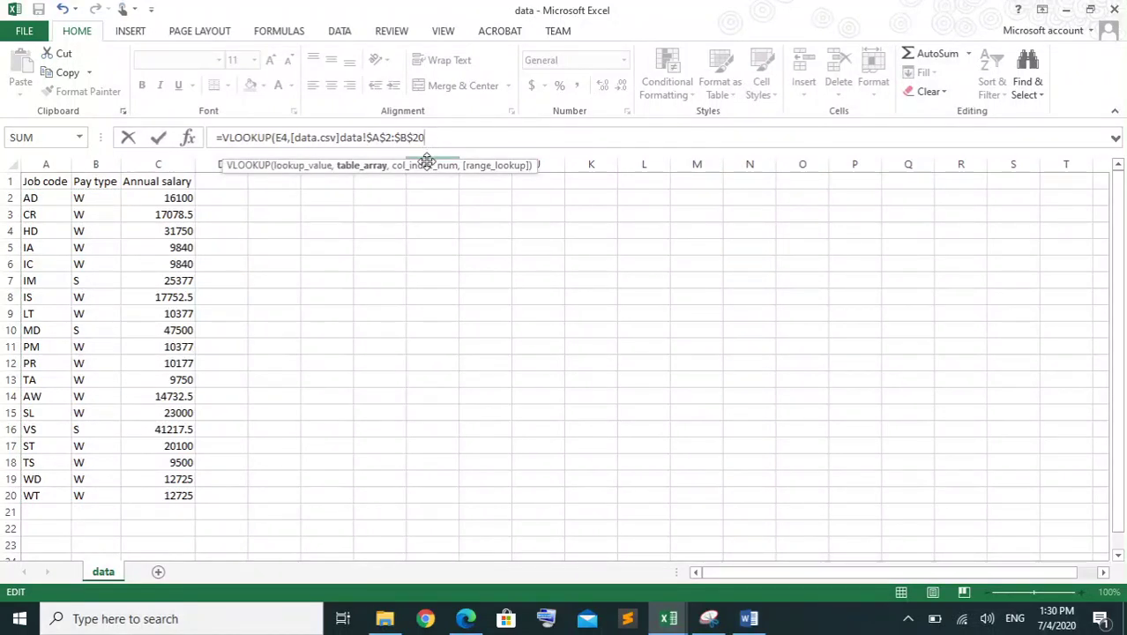
pyautogui.write(',2')
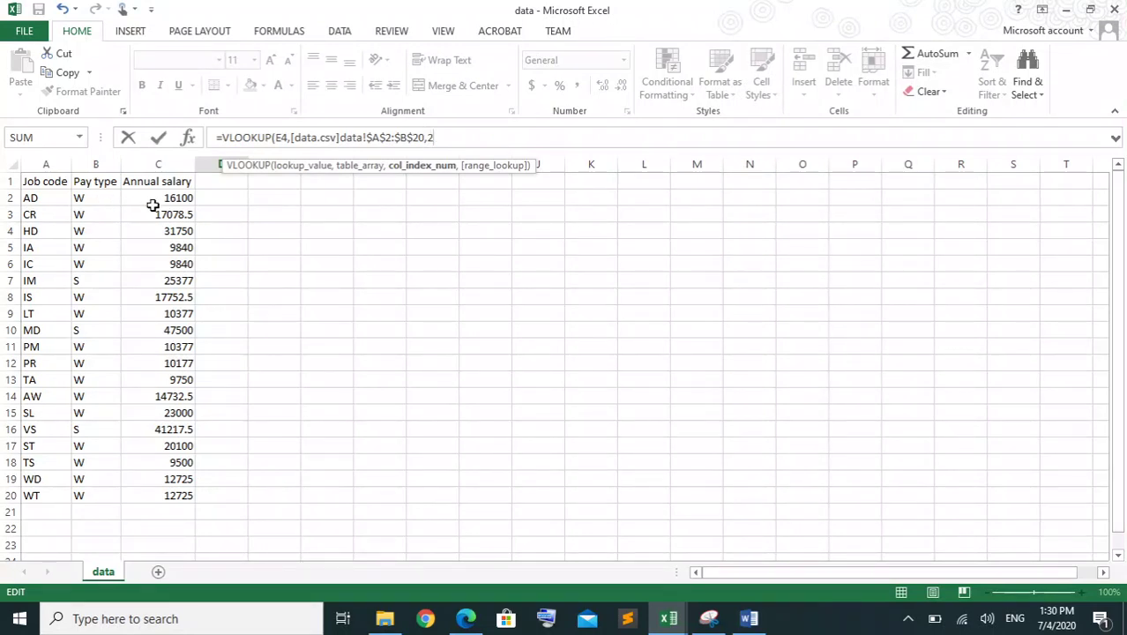
pyautogui.write(',')
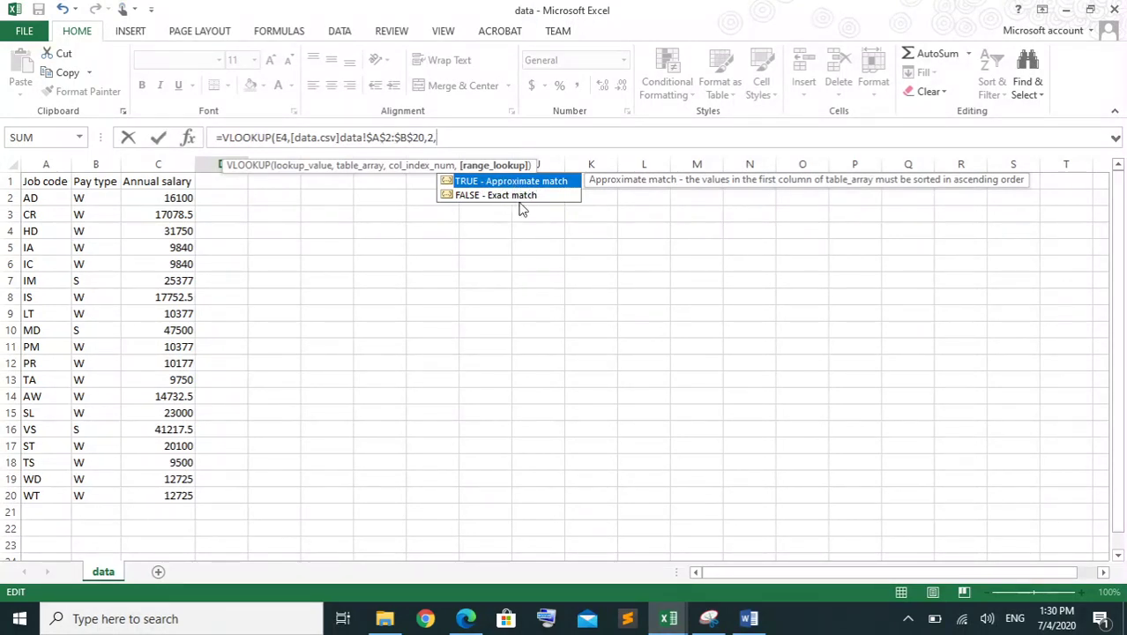
pyautogui.press('Down')
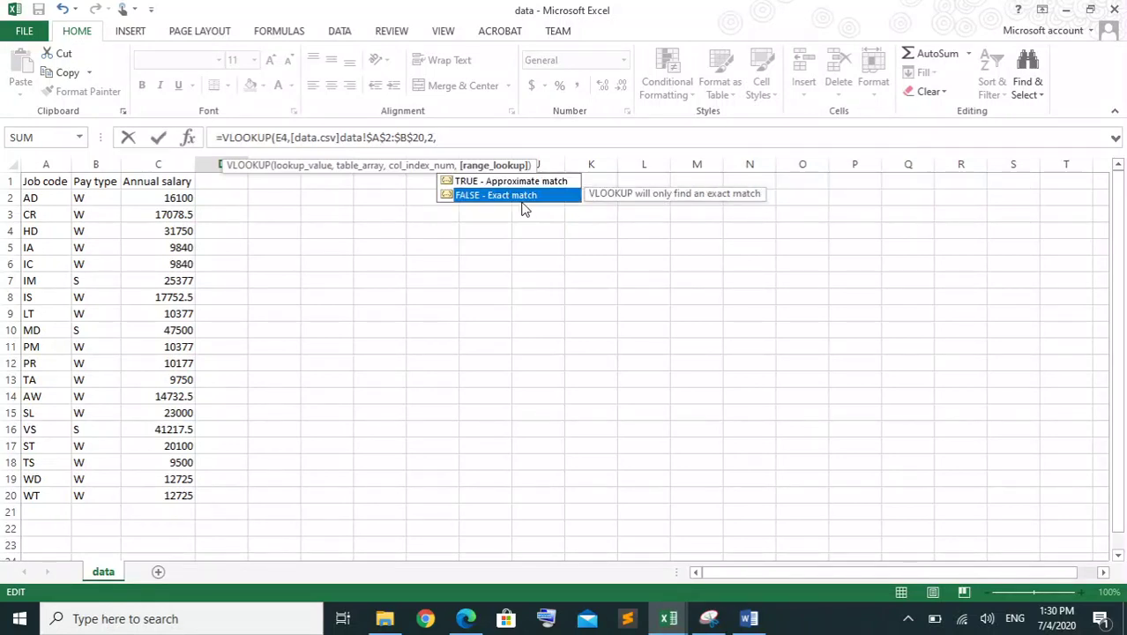
pyautogui.press('Tab')
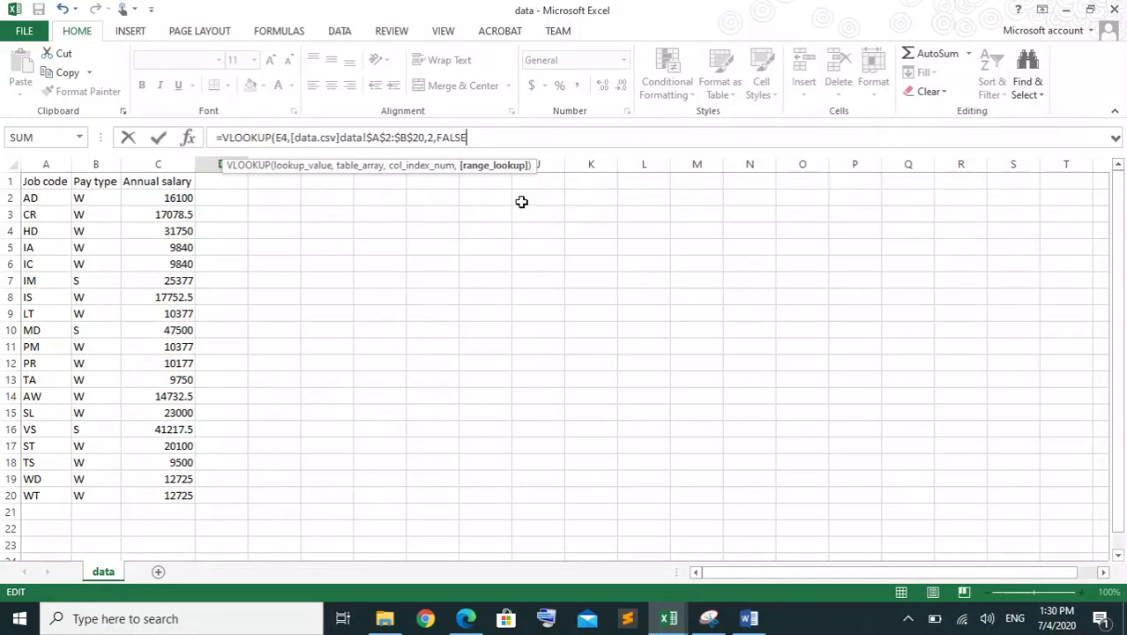
pyautogui.write(')')
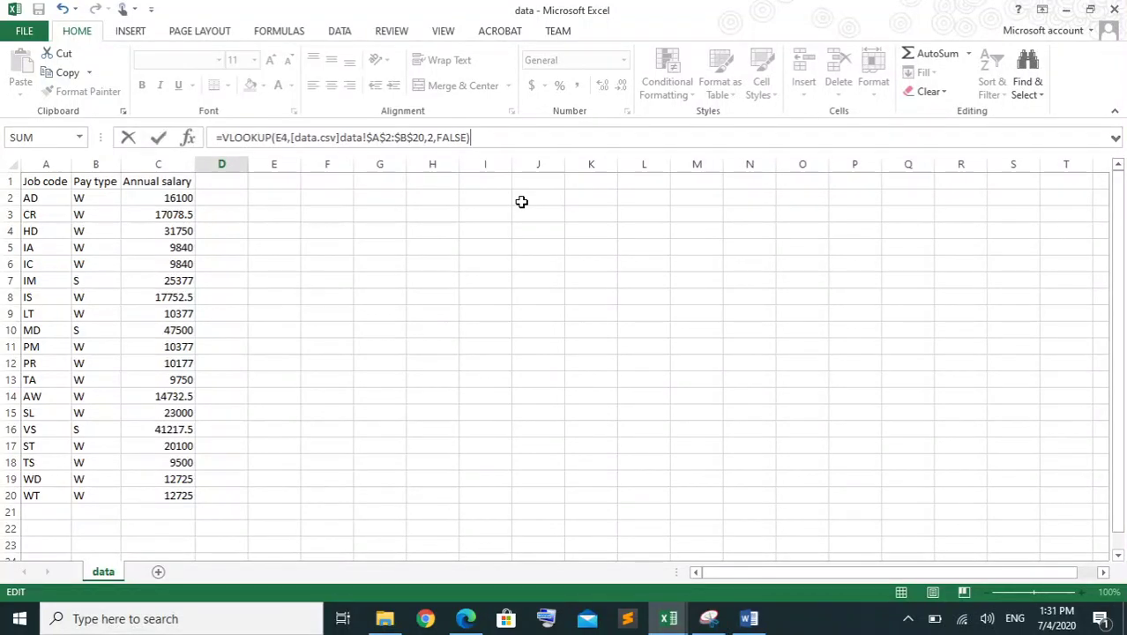
pyautogui.press('Return')
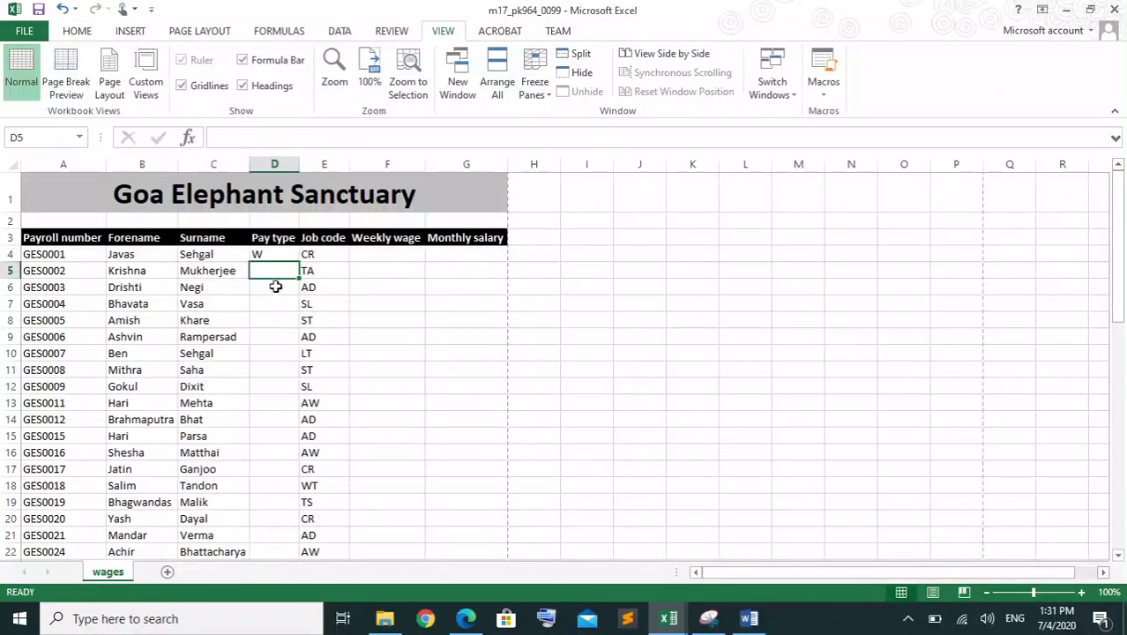
pyautogui.click(315, 254)
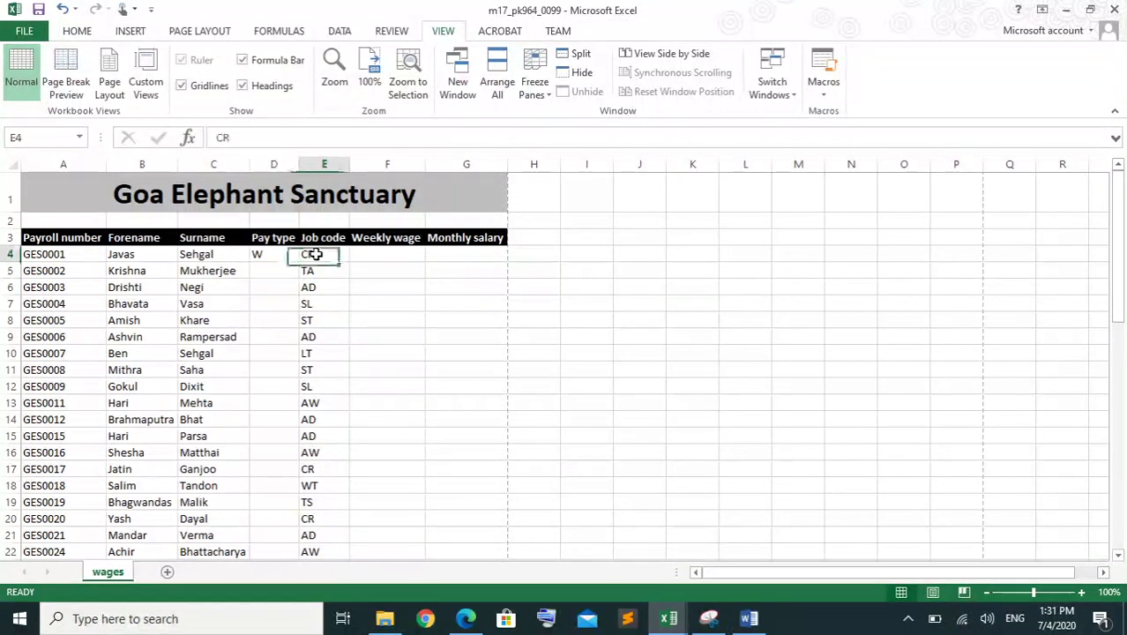
pyautogui.click(269, 254)
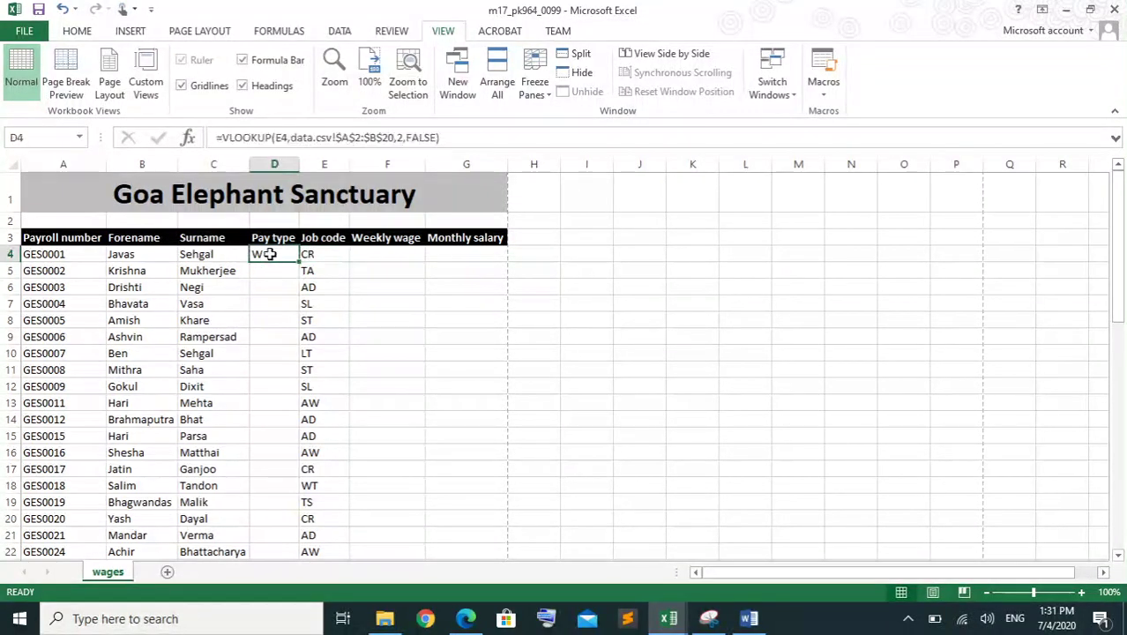
pyautogui.click(315, 255)
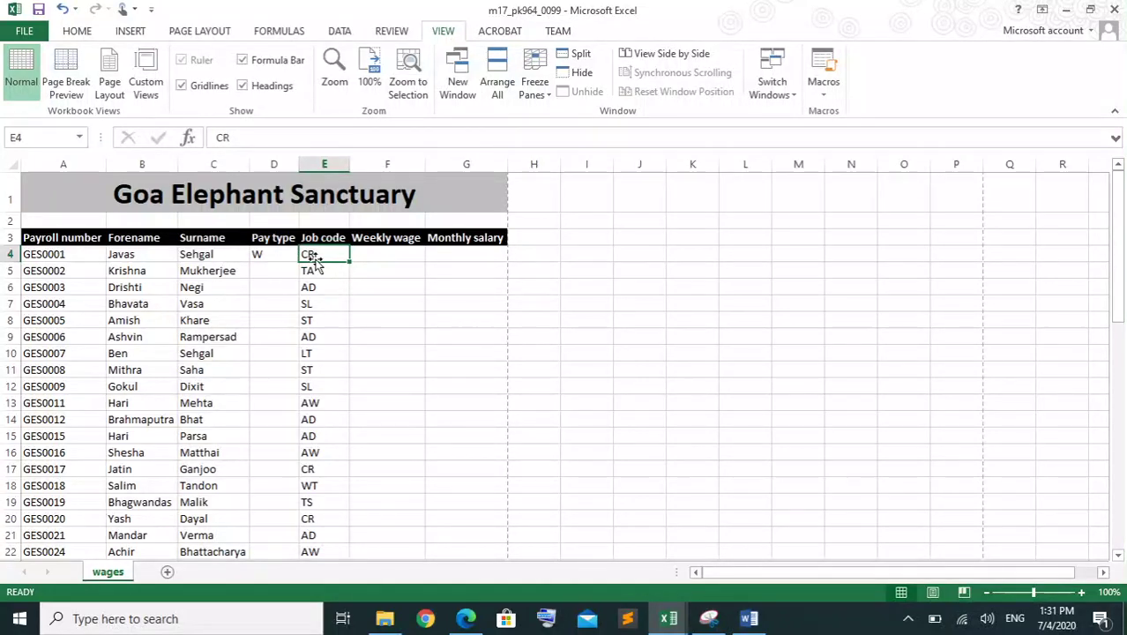
pyautogui.moveTo(667, 619)
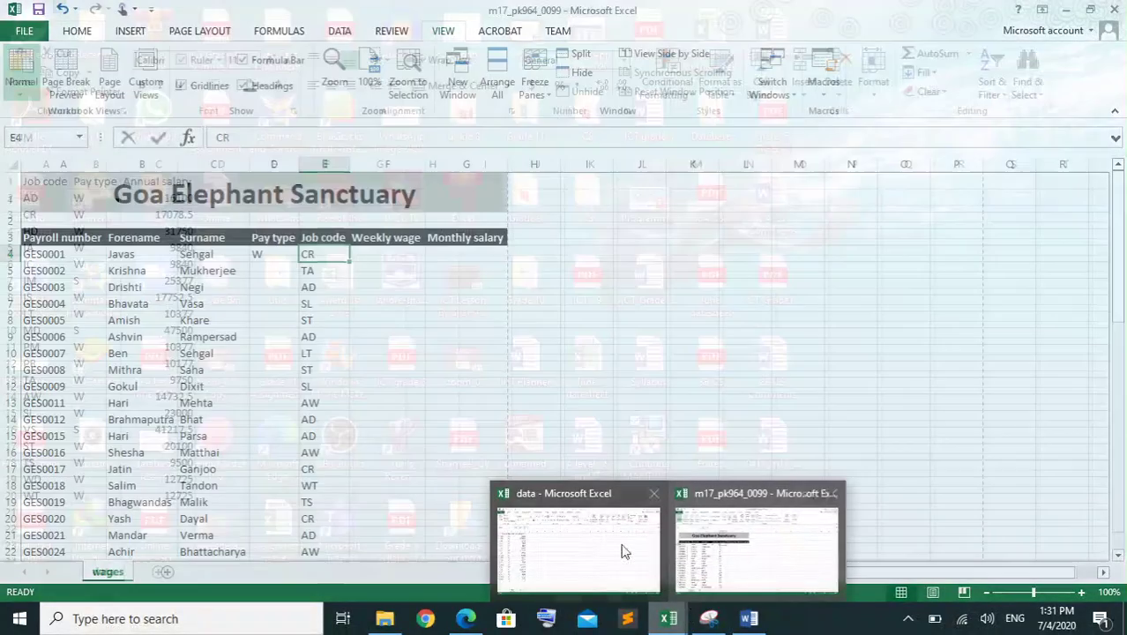
pyautogui.click(604, 544)
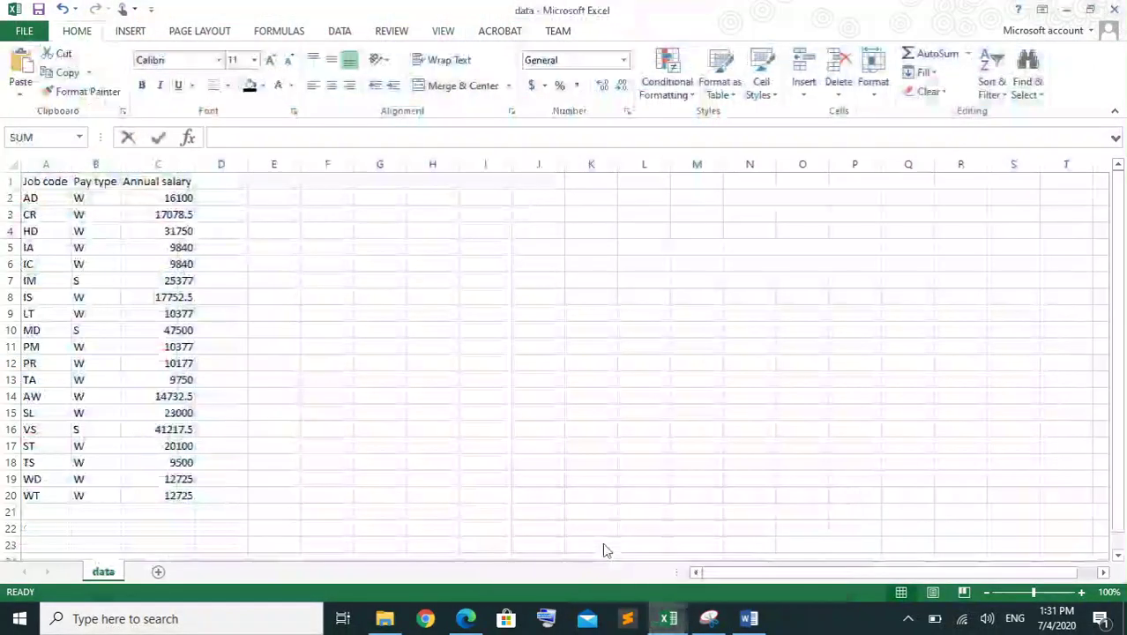
pyautogui.click(46, 217)
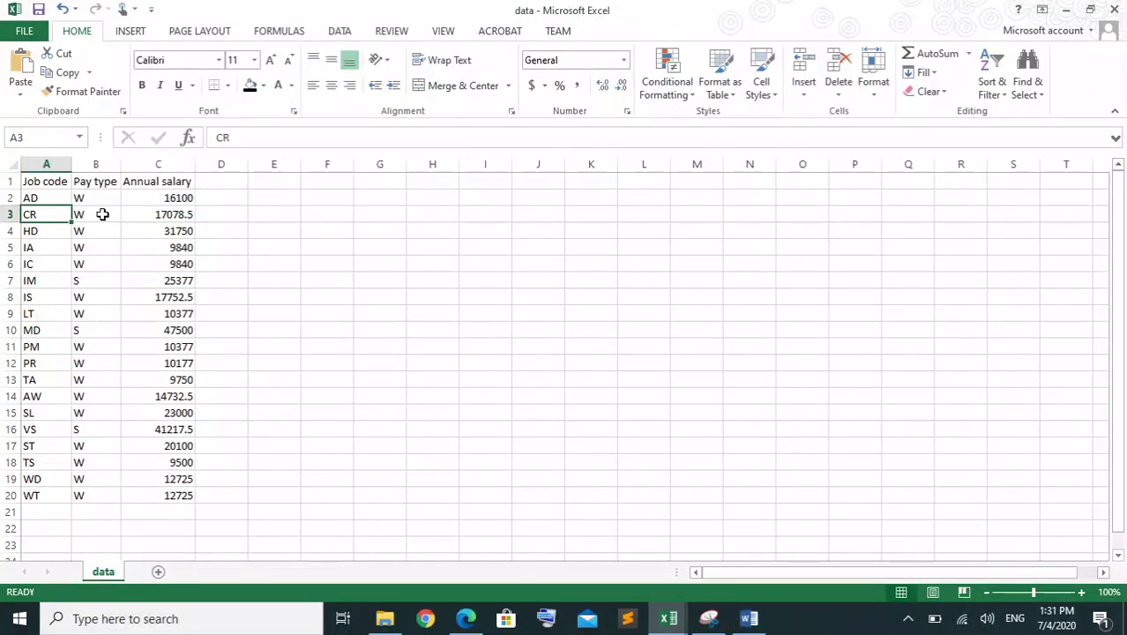
pyautogui.moveTo(669, 619)
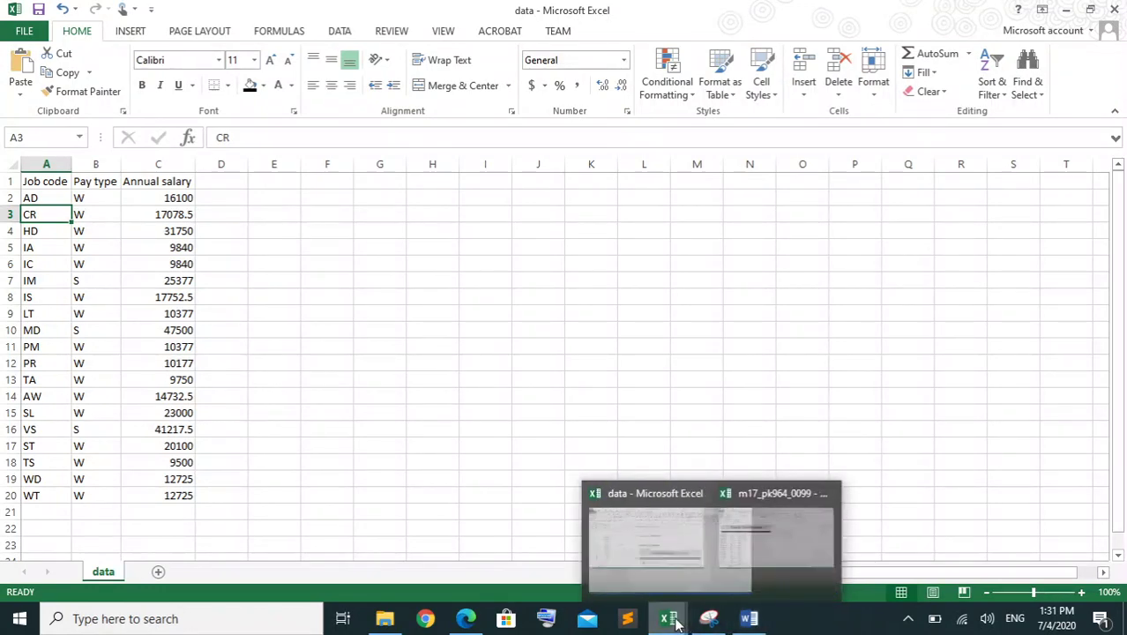
pyautogui.click(710, 556)
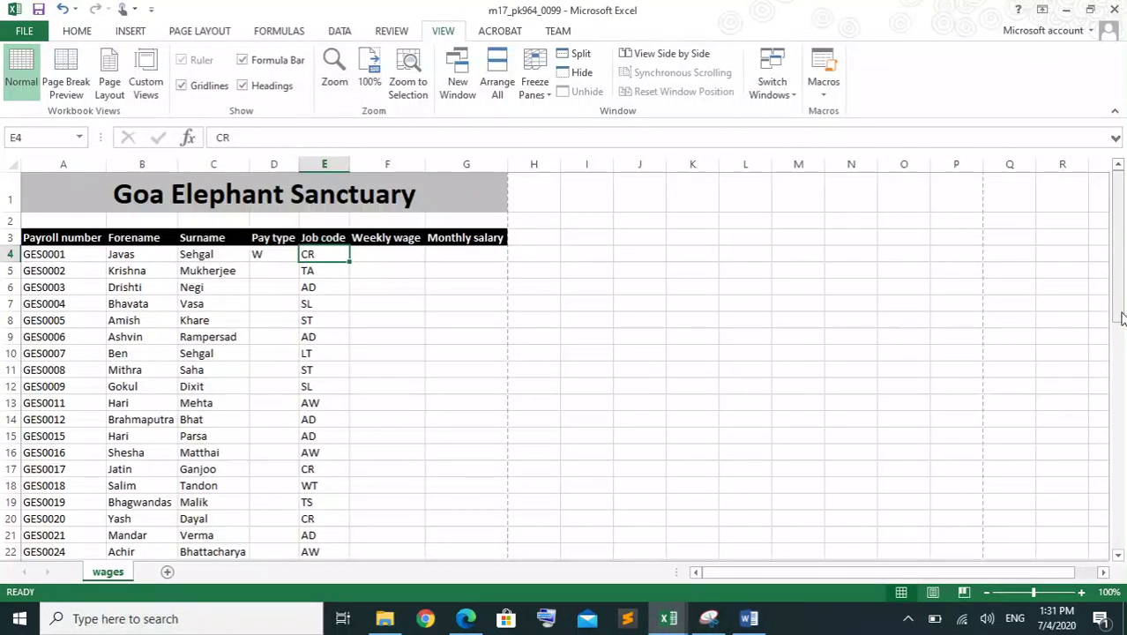
# Step: Copy D4's VLOOKUP down through D57 so every employee shows W or S
pyautogui.moveTo(1122, 318); pyautogui.dragTo(1120, 333)
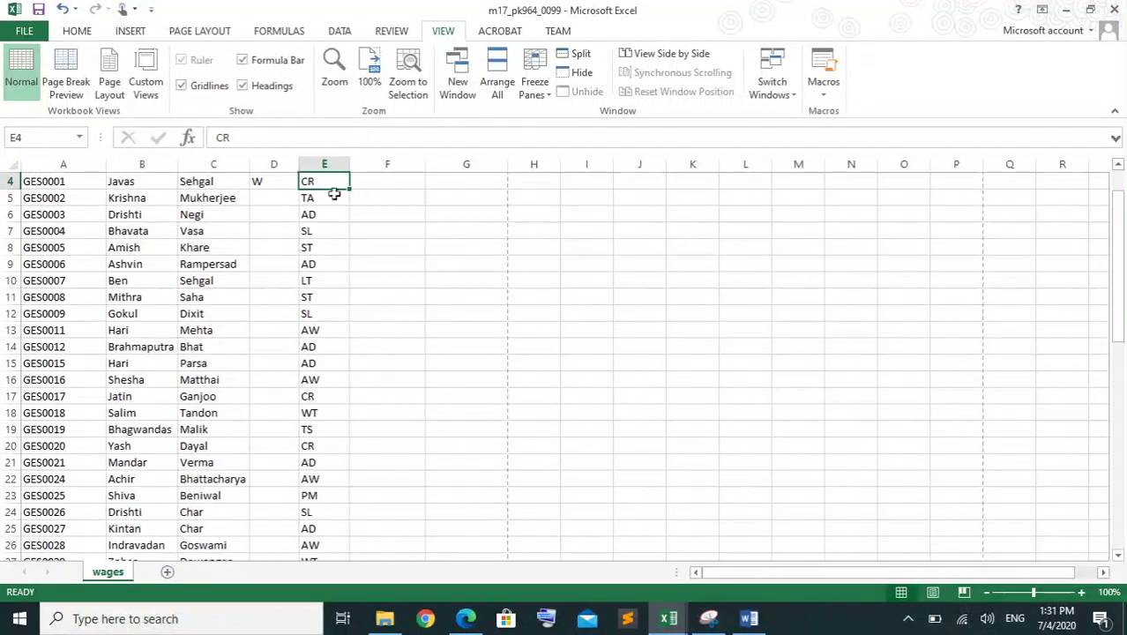
pyautogui.click(285, 182)
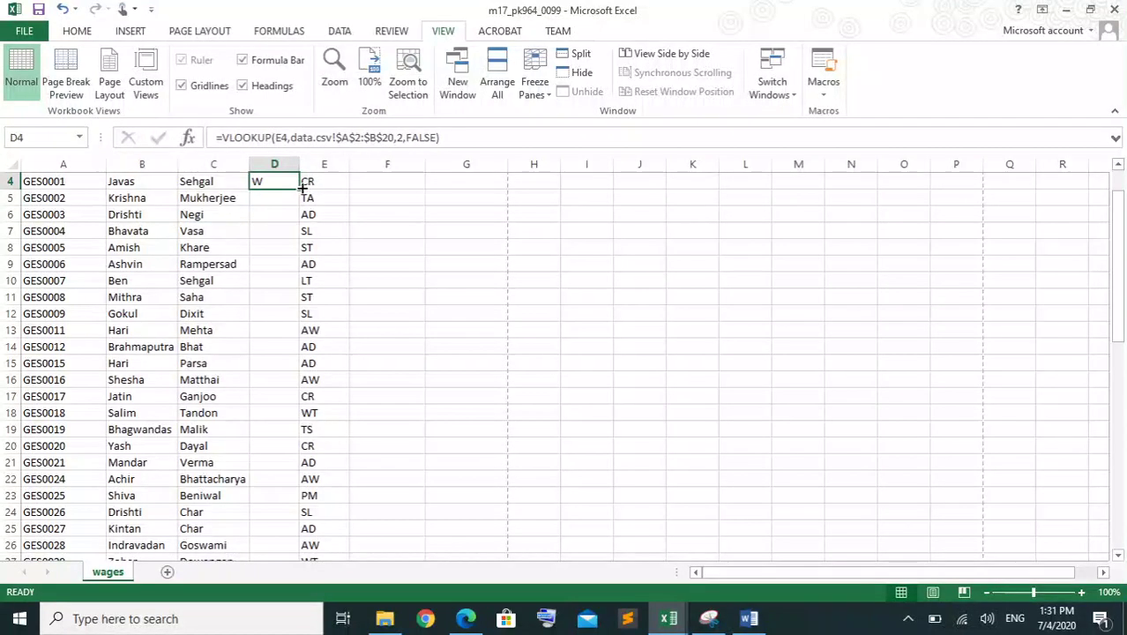
pyautogui.moveTo(303, 188)
pyautogui.mouseDown()
pyautogui.moveTo(316, 512)
pyautogui.moveTo(330, 578)
pyautogui.mouseUp()
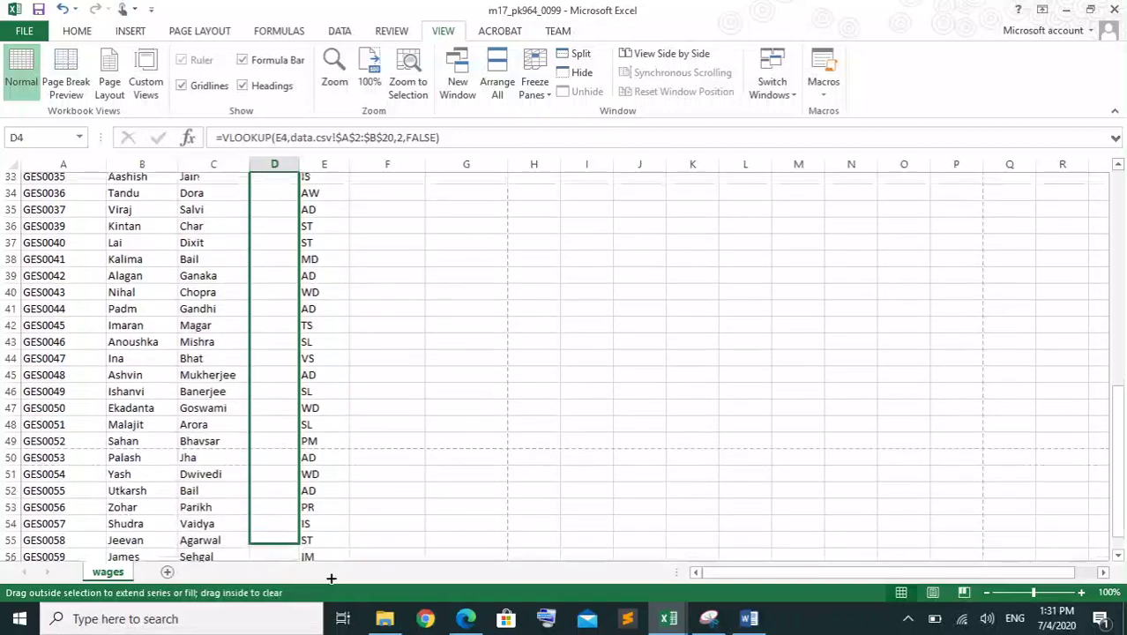
pyautogui.moveTo(331, 578); pyautogui.dragTo(293, 520)
pyautogui.click(442, 463)
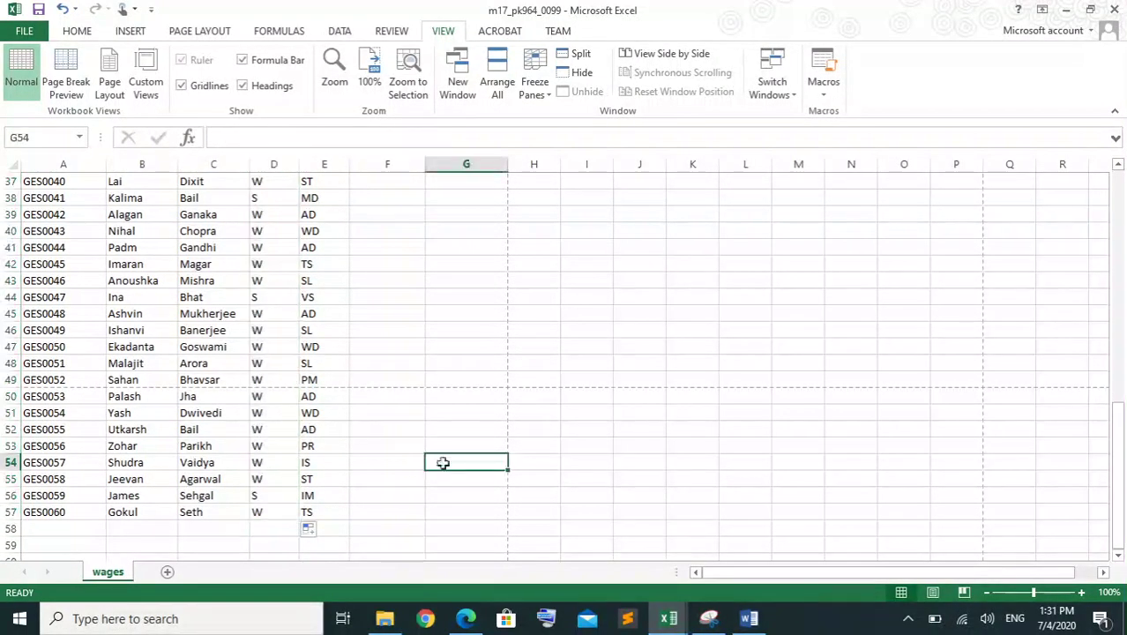
pyautogui.moveTo(1120, 427); pyautogui.dragTo(1119, 207)
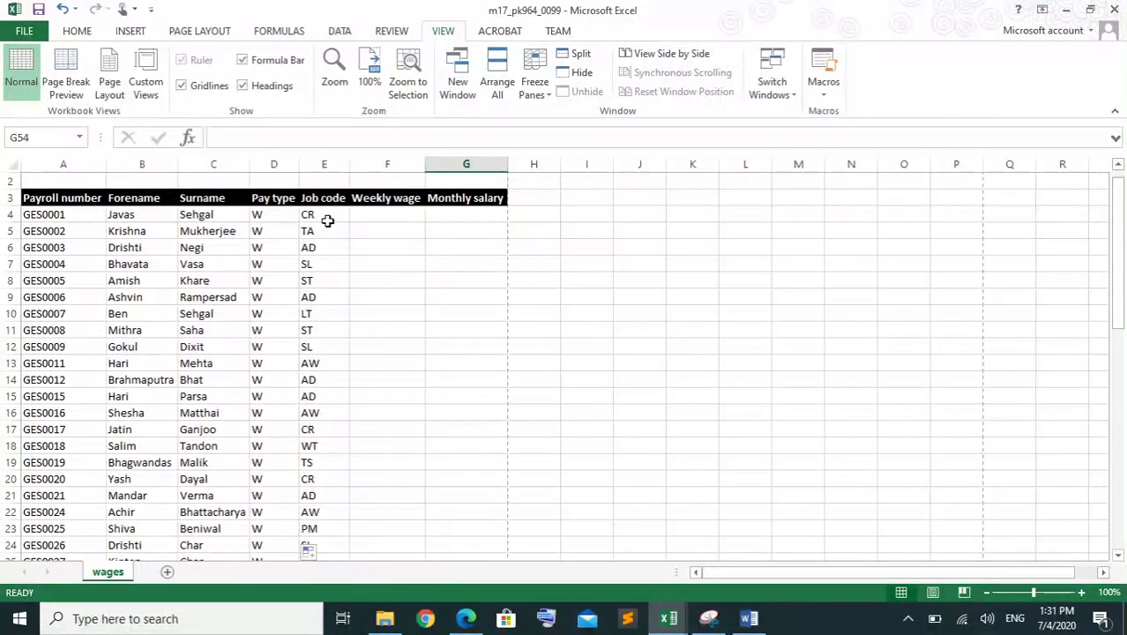
# Step: Switch to the exam paper and scroll to task 18's weekly wage formula instructions on page 6
pyautogui.moveTo(1118, 263); pyautogui.dragTo(1119, 220)
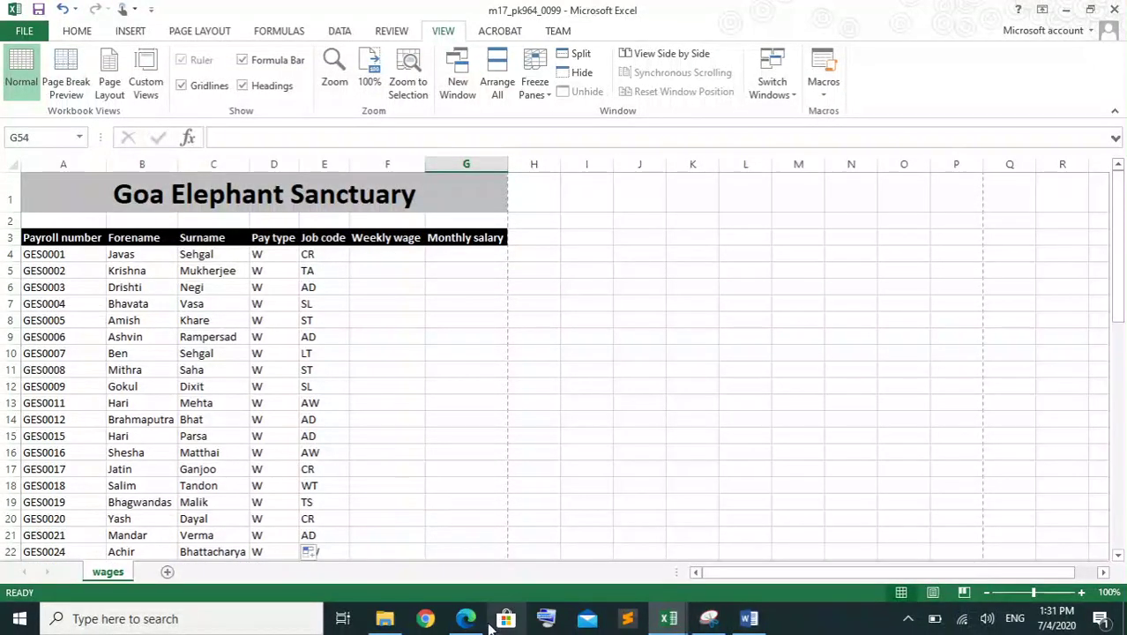
pyautogui.click(466, 618)
pyautogui.click(696, 402)
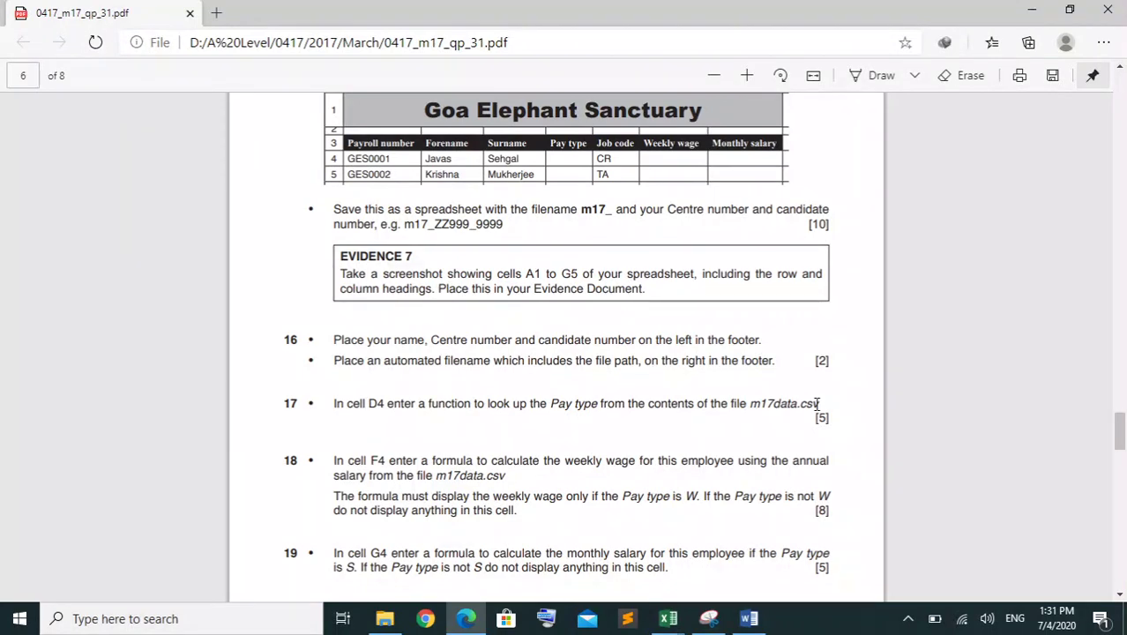
pyautogui.scroll(-1, 565, 344)
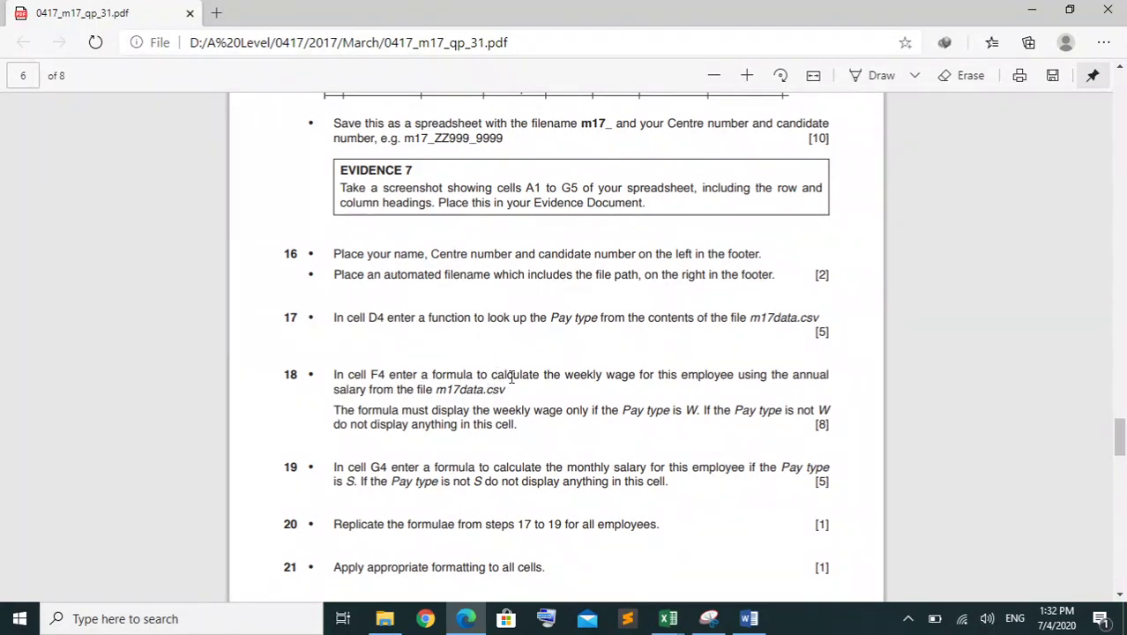
pyautogui.doubleClick(476, 391)
pyautogui.click(583, 375)
pyautogui.moveTo(667, 619)
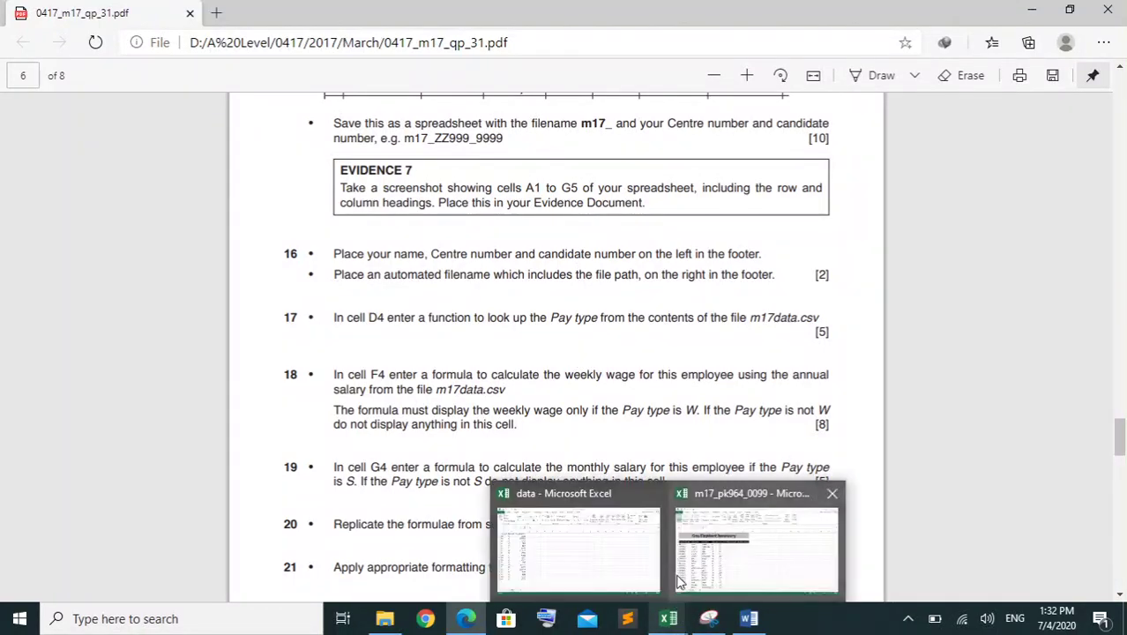
# Step: Check the 16100 annual salary in C2 of the data workbook, then return to the exam paper
pyautogui.click(612, 554)
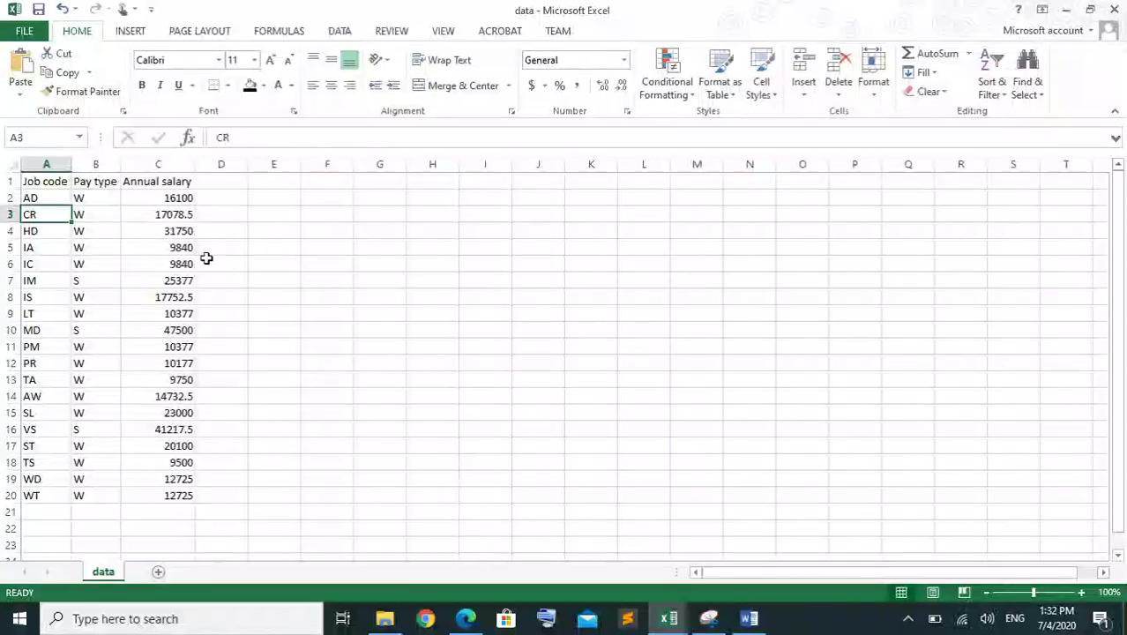
pyautogui.click(147, 199)
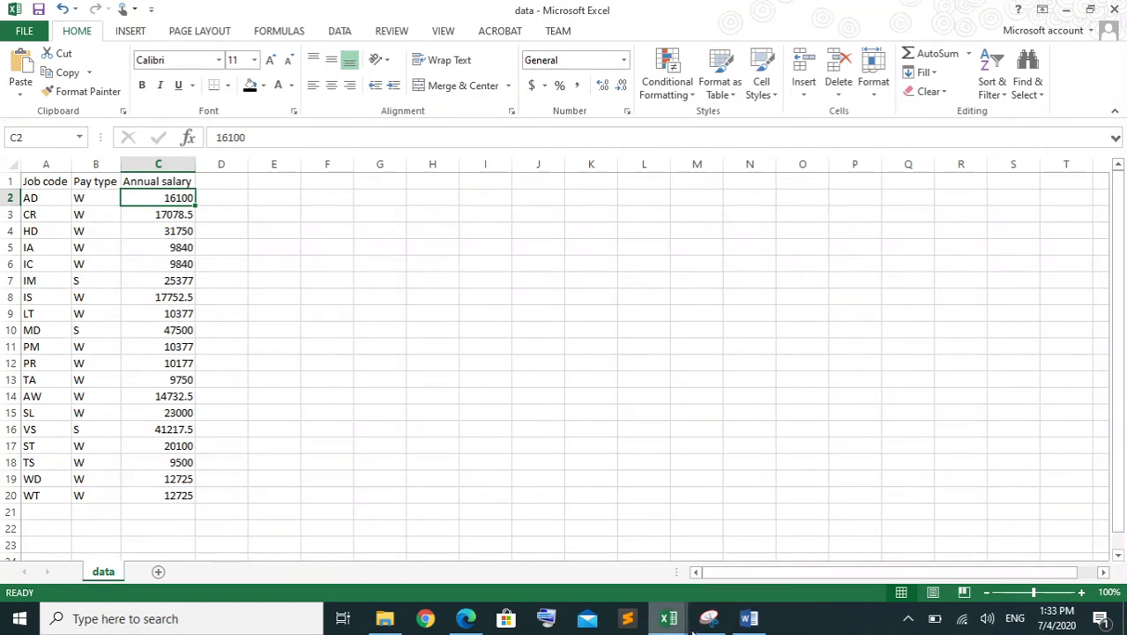
pyautogui.moveTo(466, 618)
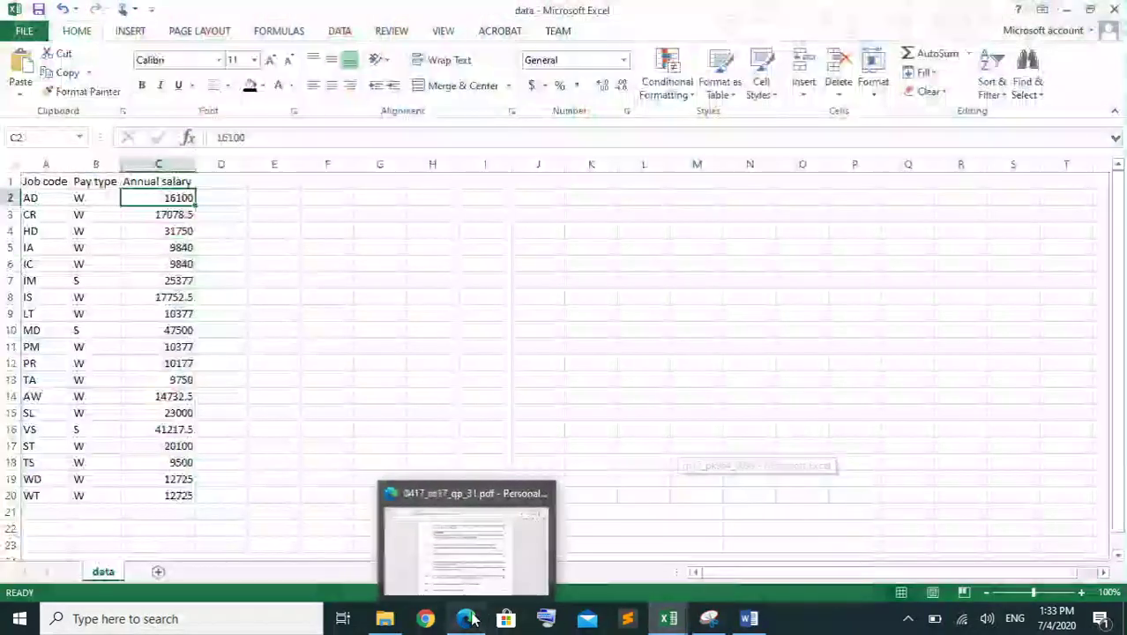
pyautogui.click(473, 619)
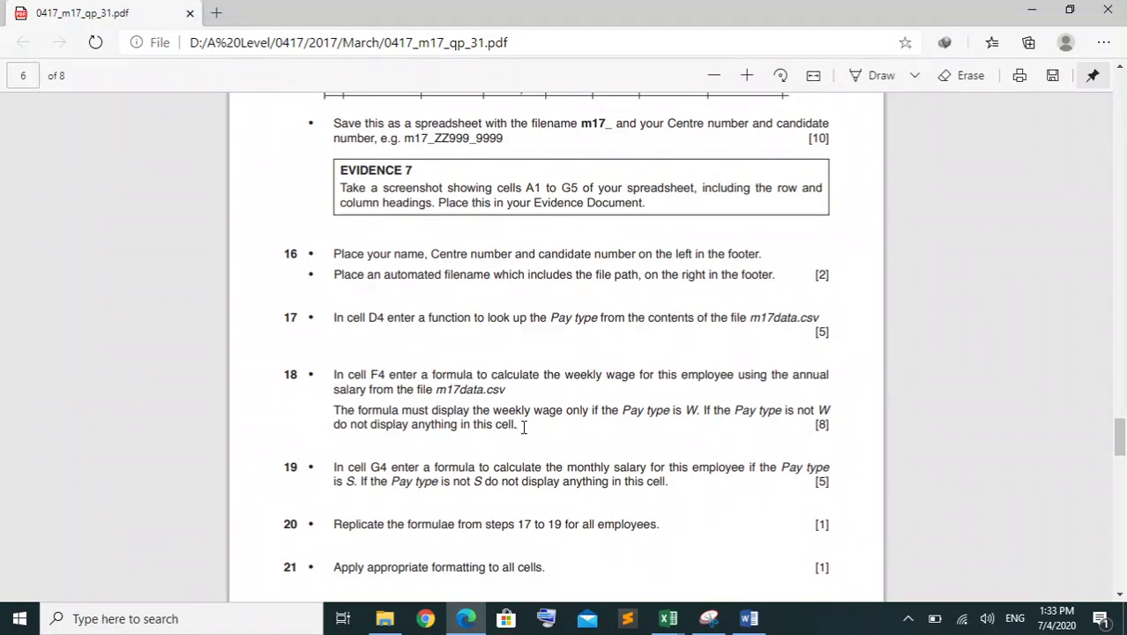
# Step: Reread task 18's rule: F4 shows the weekly wage only for Pay type W, otherwise blank
pyautogui.moveTo(518, 425); pyautogui.dragTo(336, 412)
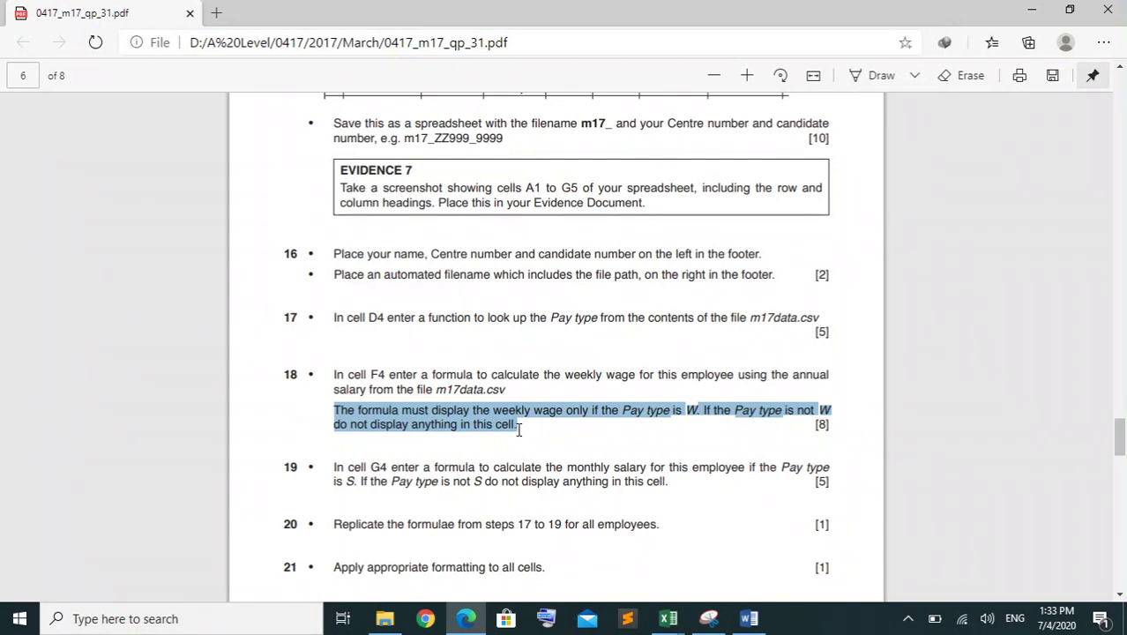
pyautogui.doubleClick(637, 409)
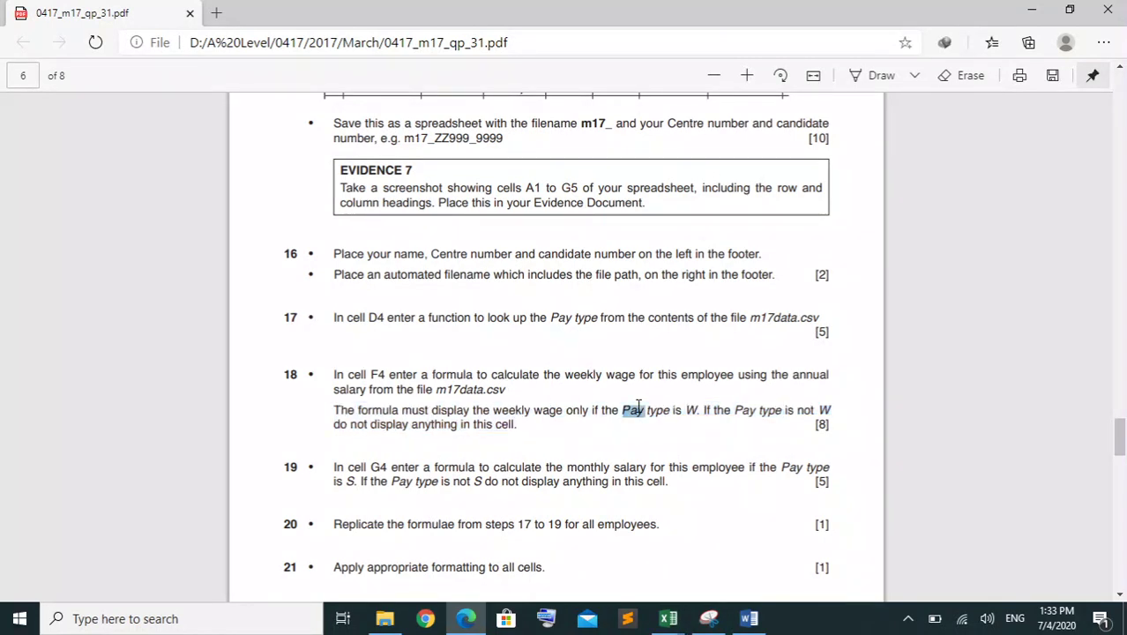
pyautogui.click(648, 410)
pyautogui.moveTo(524, 389); pyautogui.dragTo(409, 389)
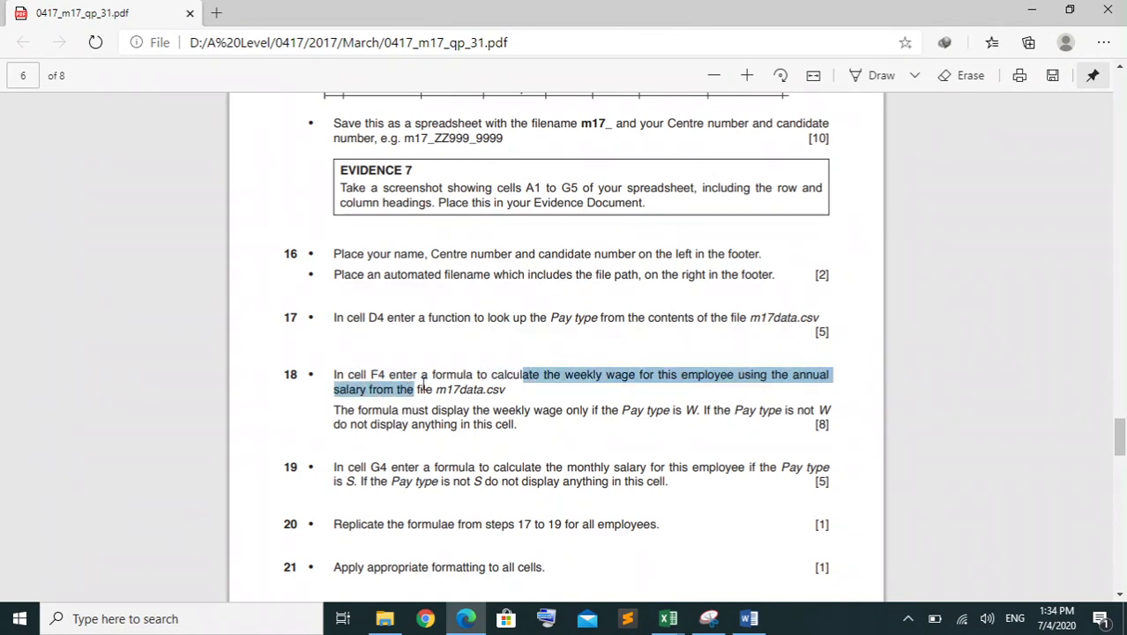
pyautogui.click(516, 390)
pyautogui.moveTo(520, 377); pyautogui.dragTo(432, 379)
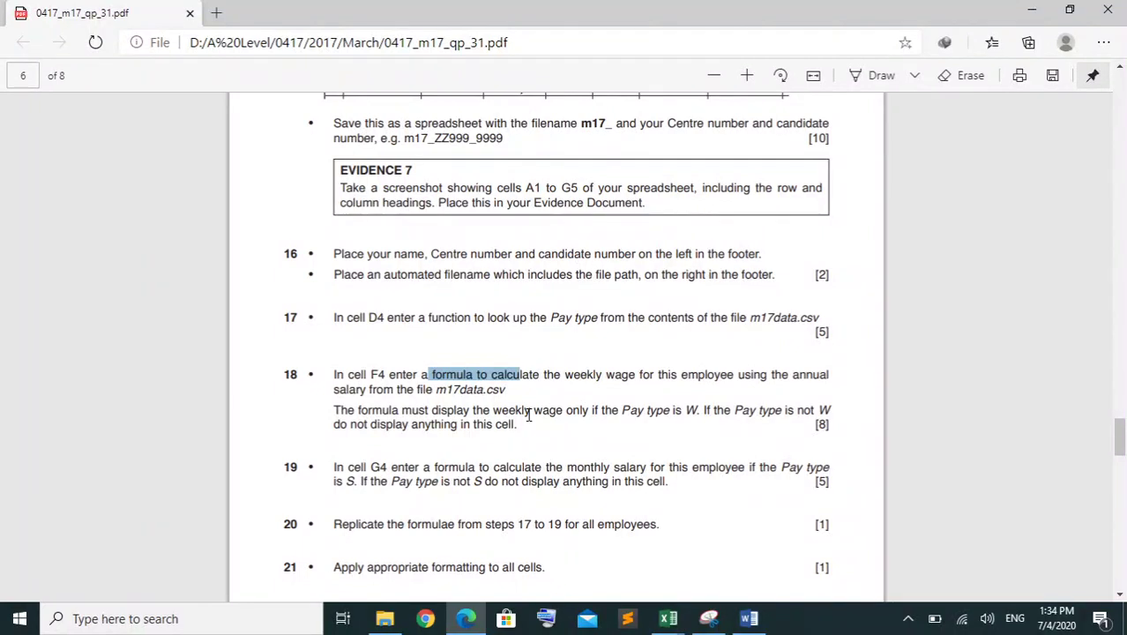
pyautogui.moveTo(508, 390); pyautogui.dragTo(454, 391)
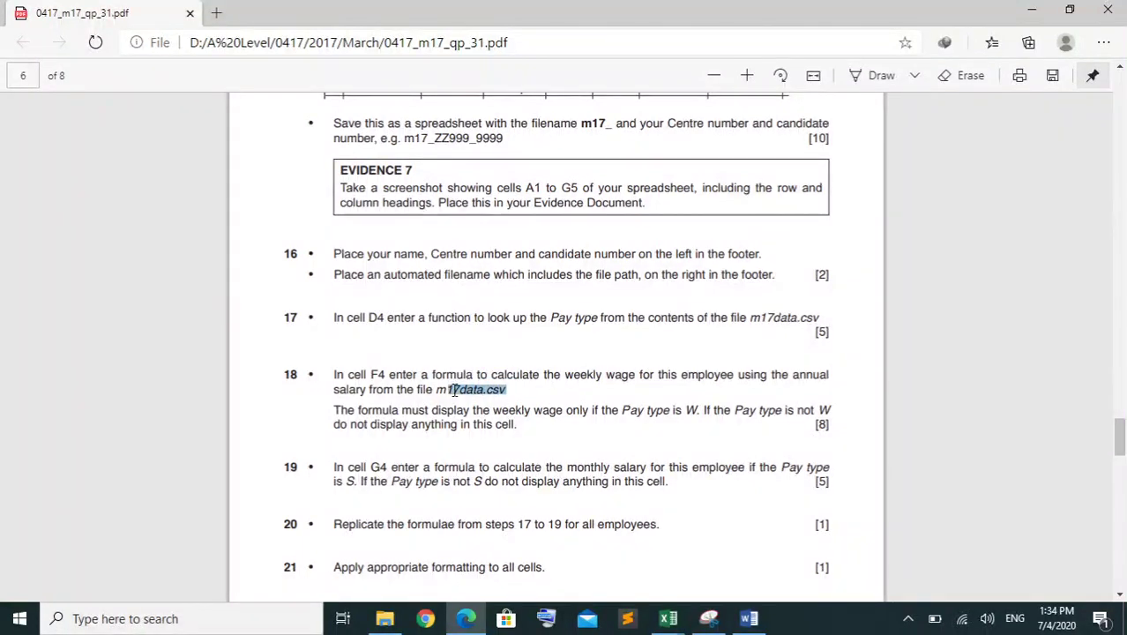
pyautogui.moveTo(519, 425); pyautogui.dragTo(325, 410)
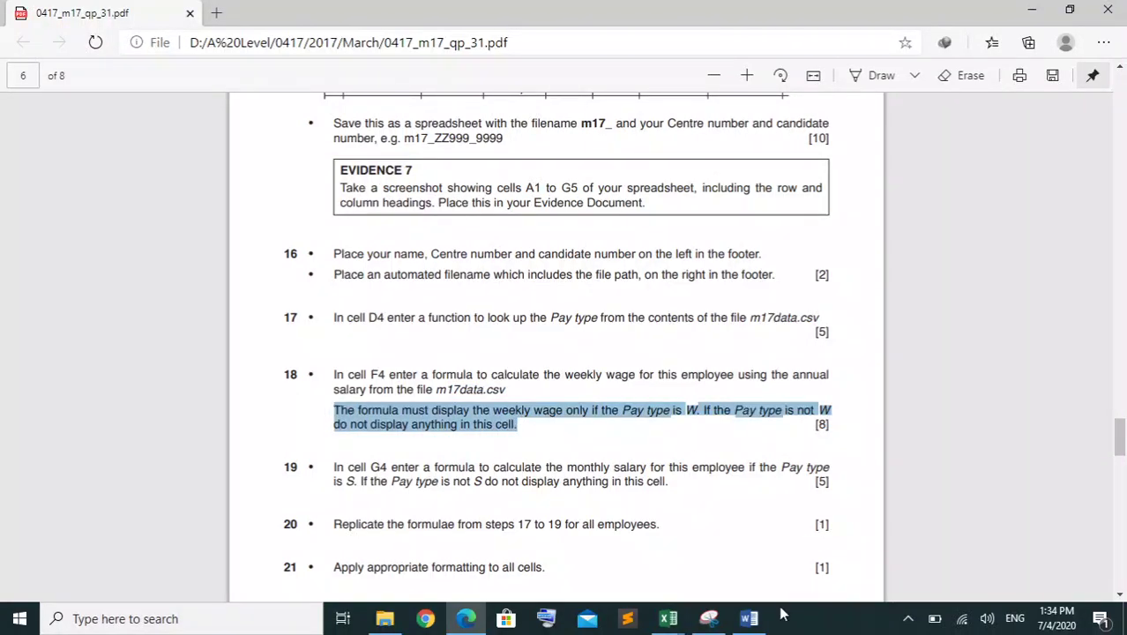
# Step: Return to the wages workbook and start an IF formula in F4 testing D4=w
pyautogui.click(749, 622)
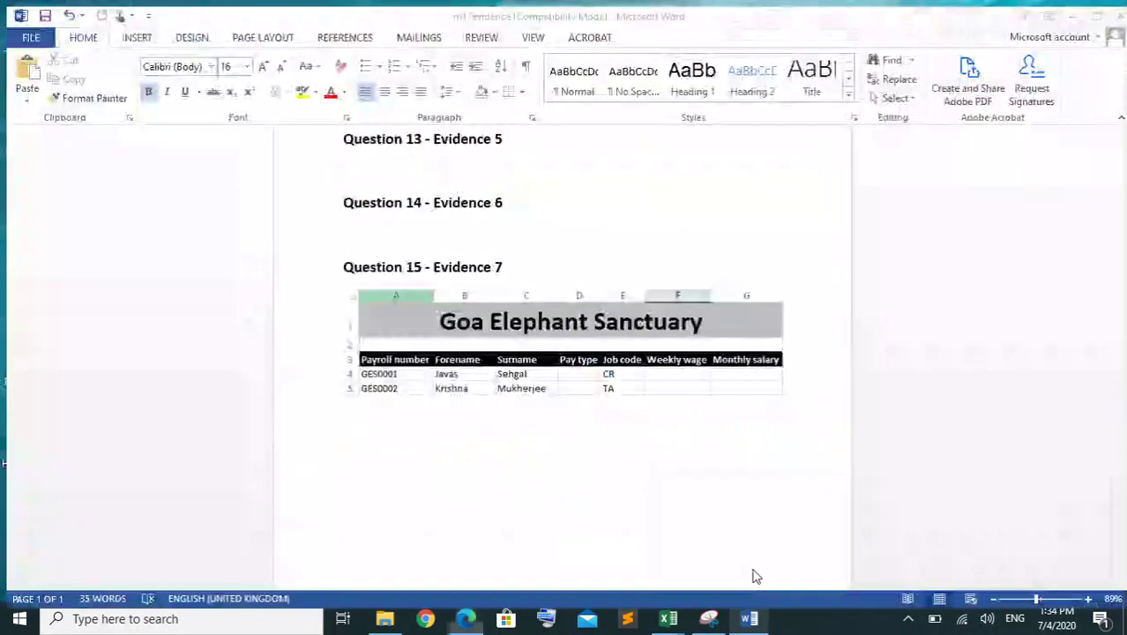
pyautogui.moveTo(667, 618)
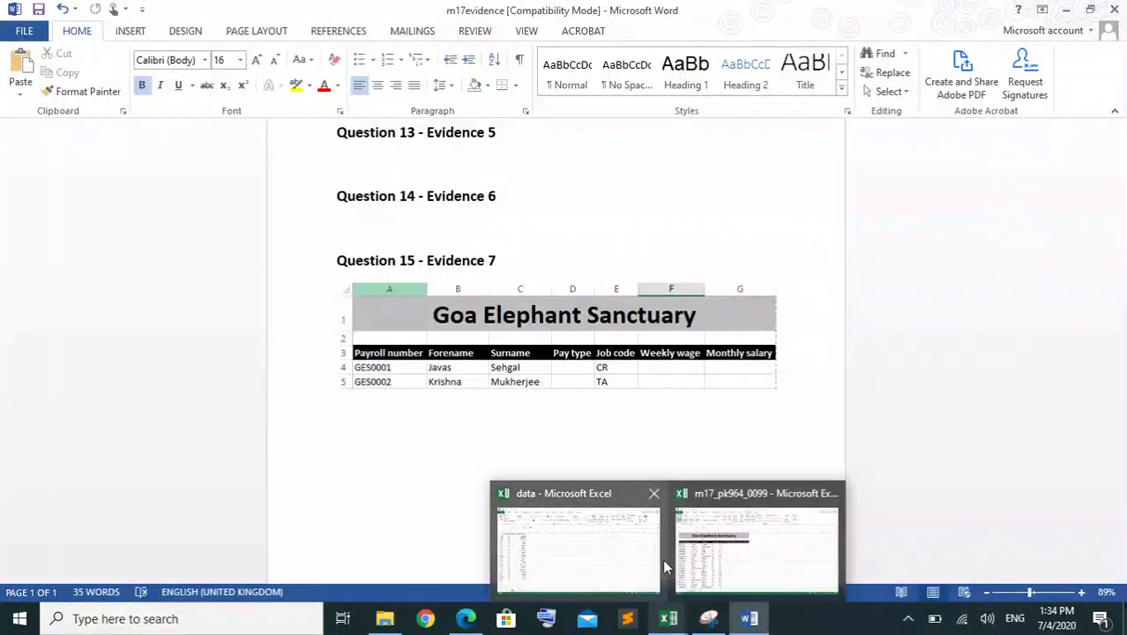
pyautogui.click(688, 556)
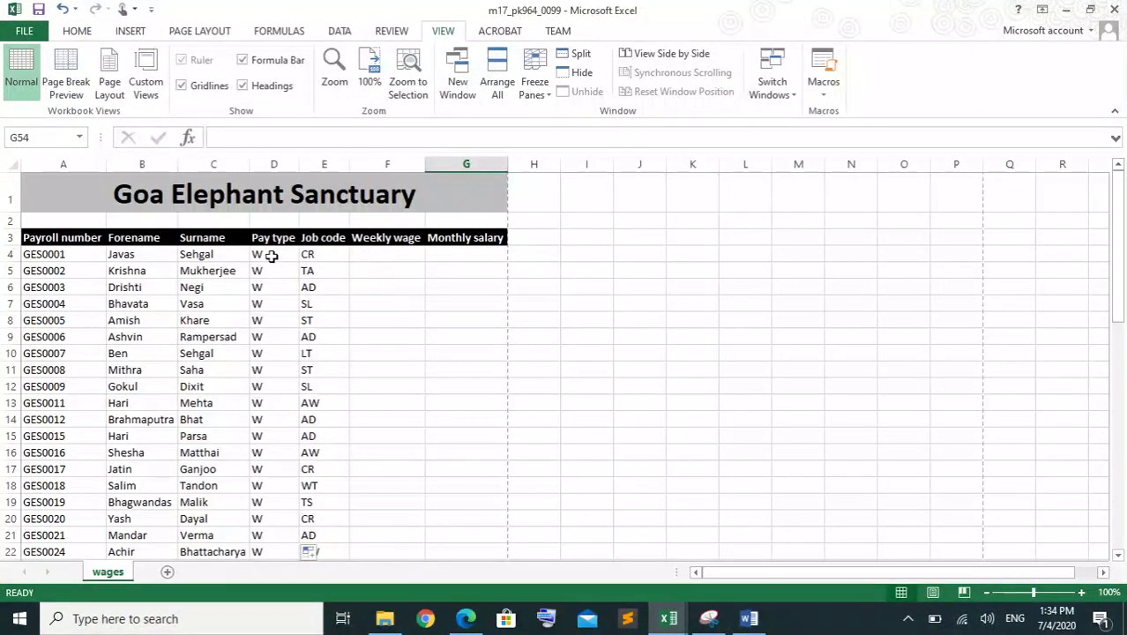
pyautogui.click(387, 256)
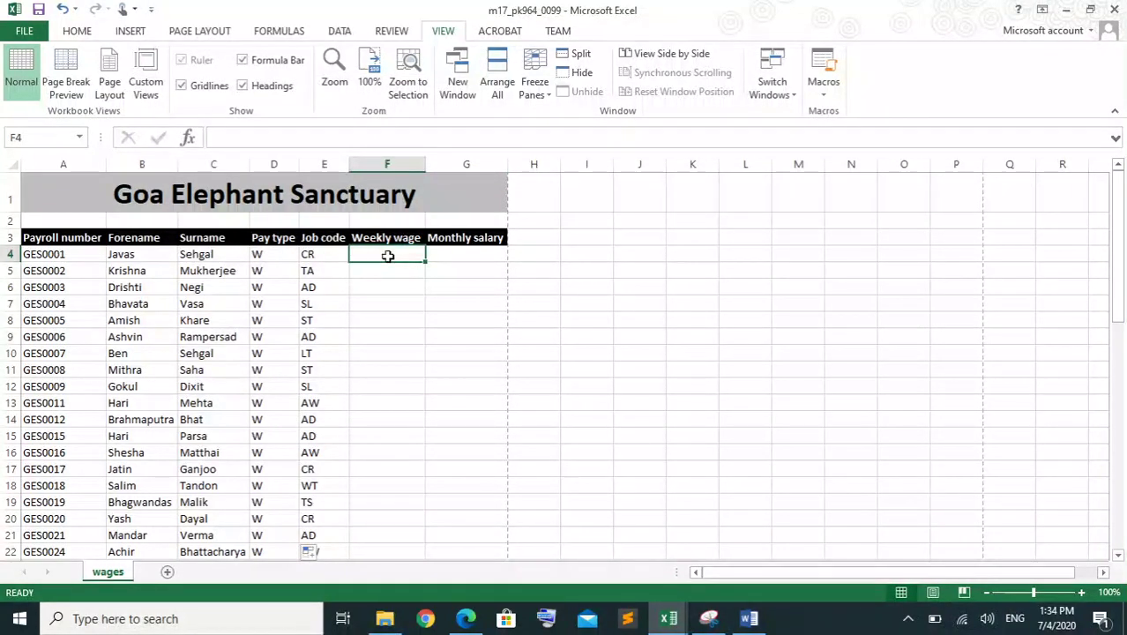
pyautogui.write('=')
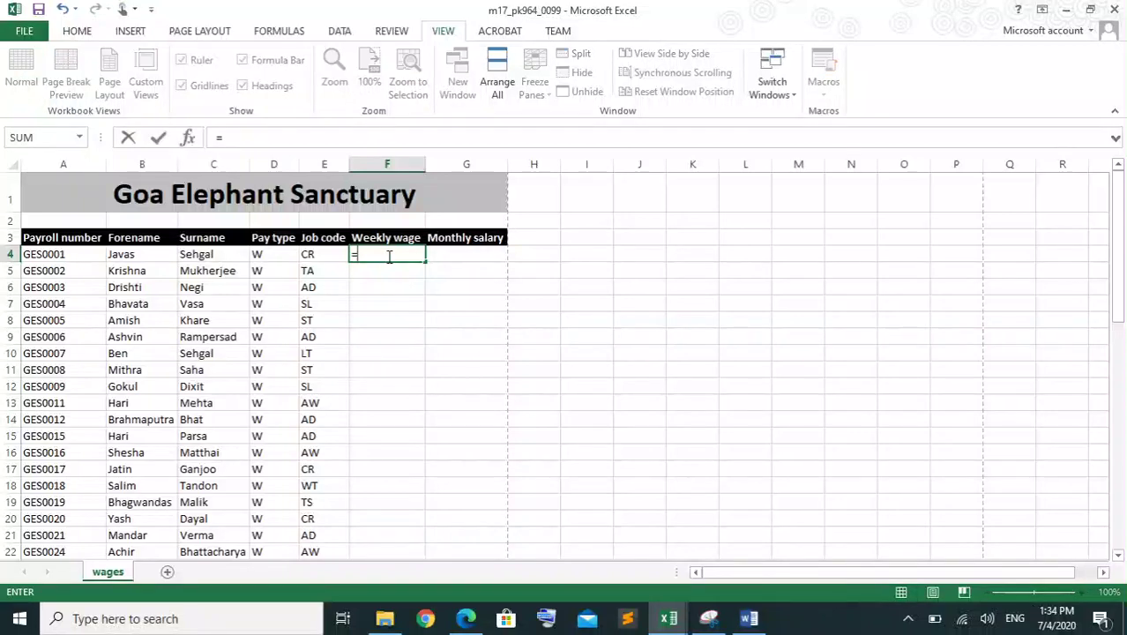
pyautogui.write('if')
pyautogui.press('Tab')
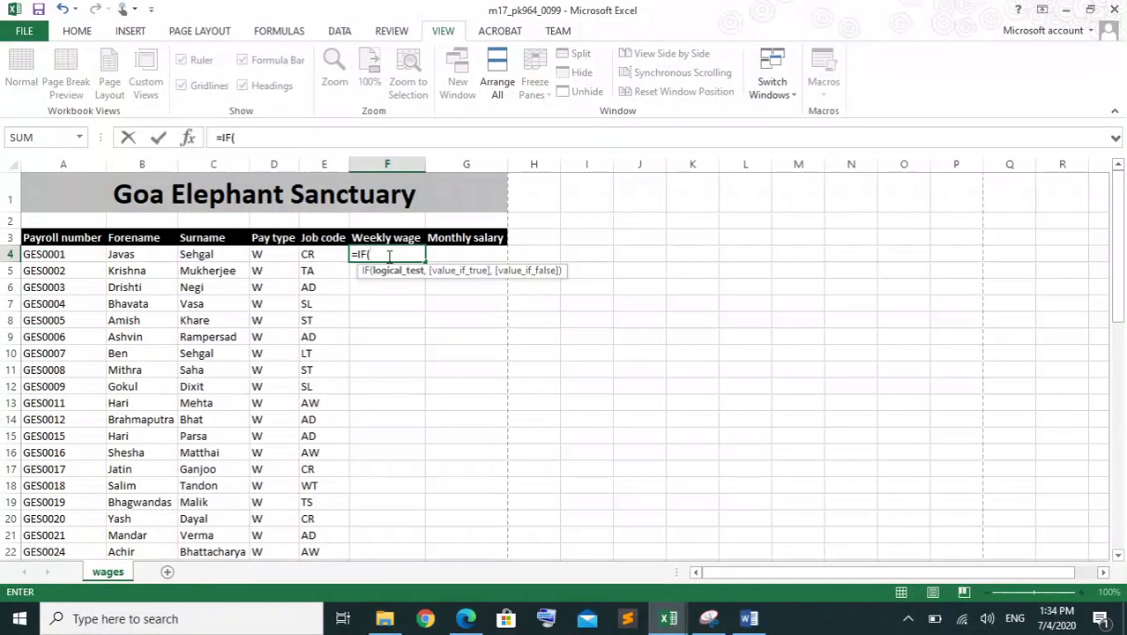
pyautogui.click(281, 259)
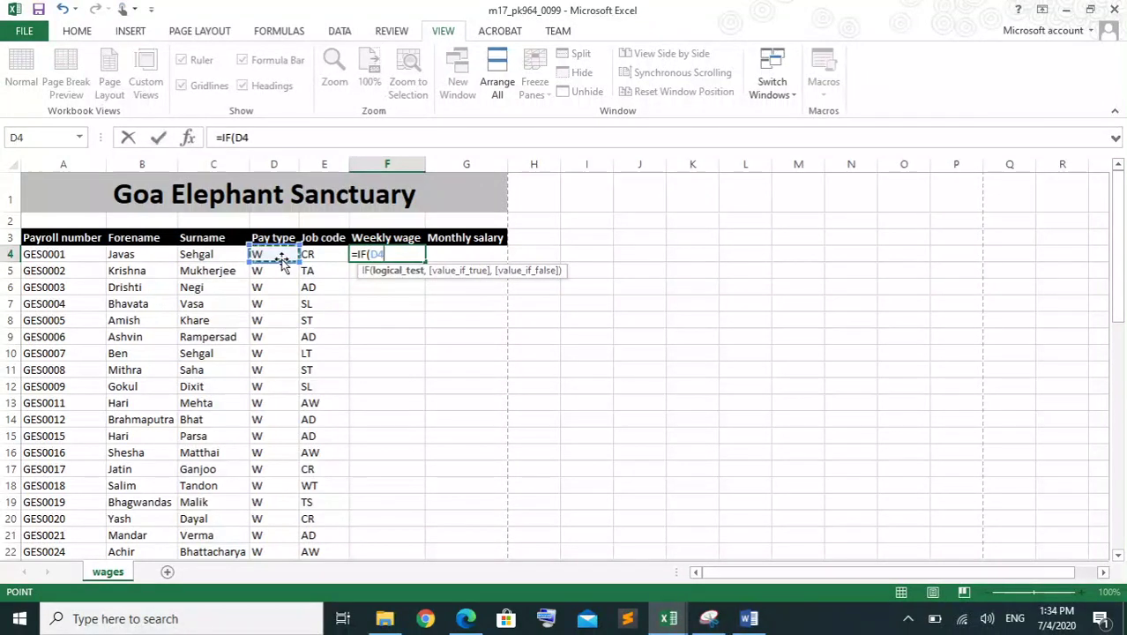
pyautogui.write('=')
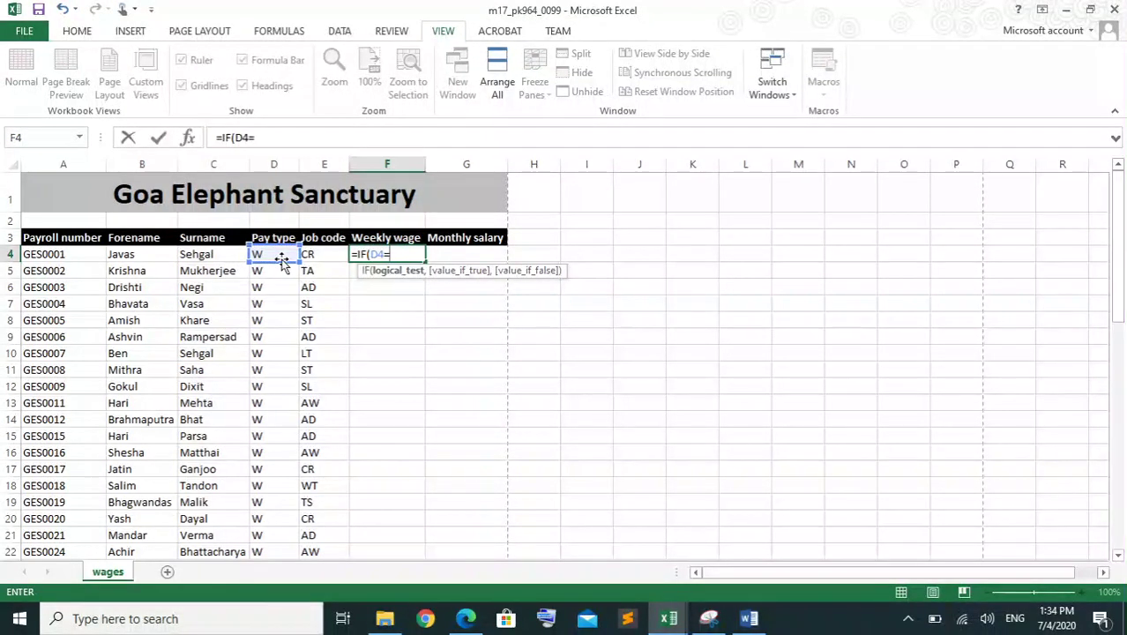
pyautogui.write('w')
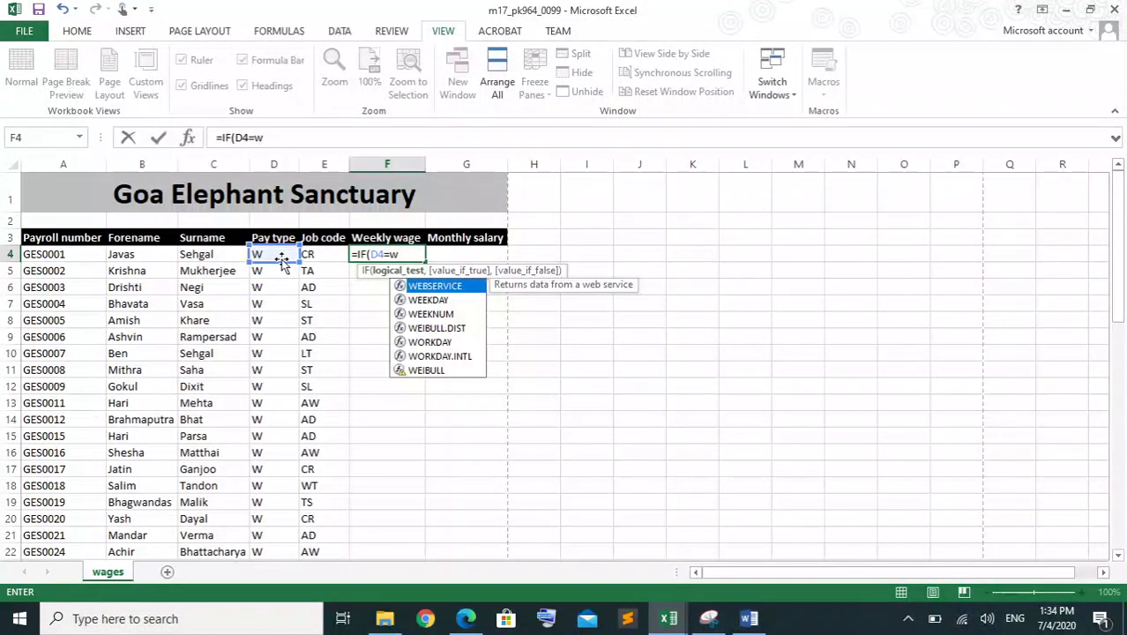
pyautogui.write(',')
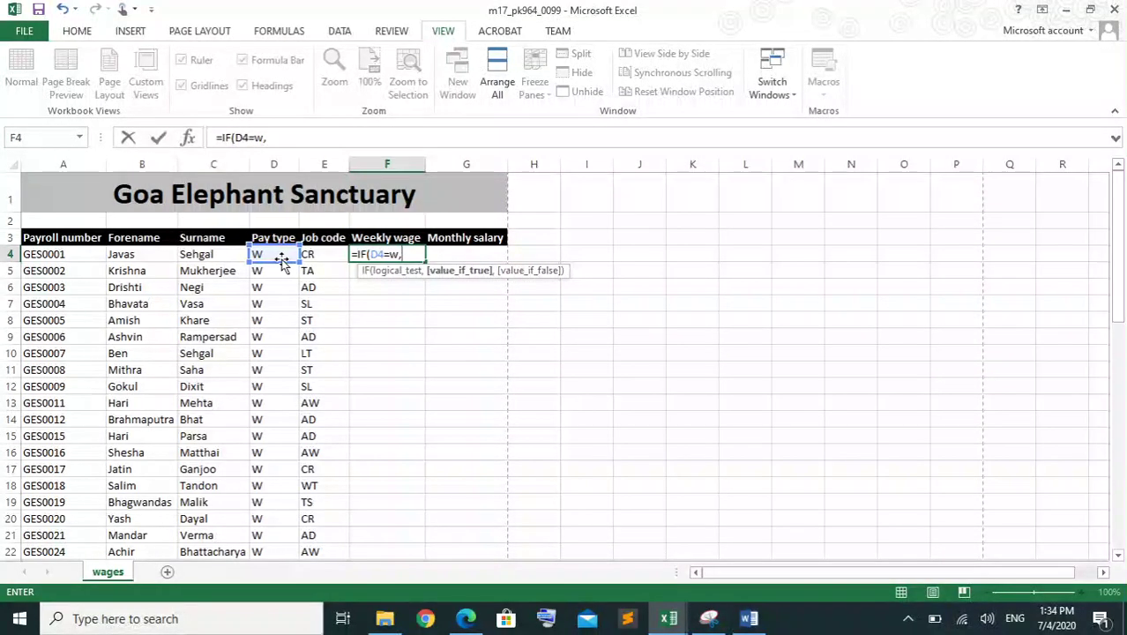
pyautogui.write('""')
pyautogui.press('Left')
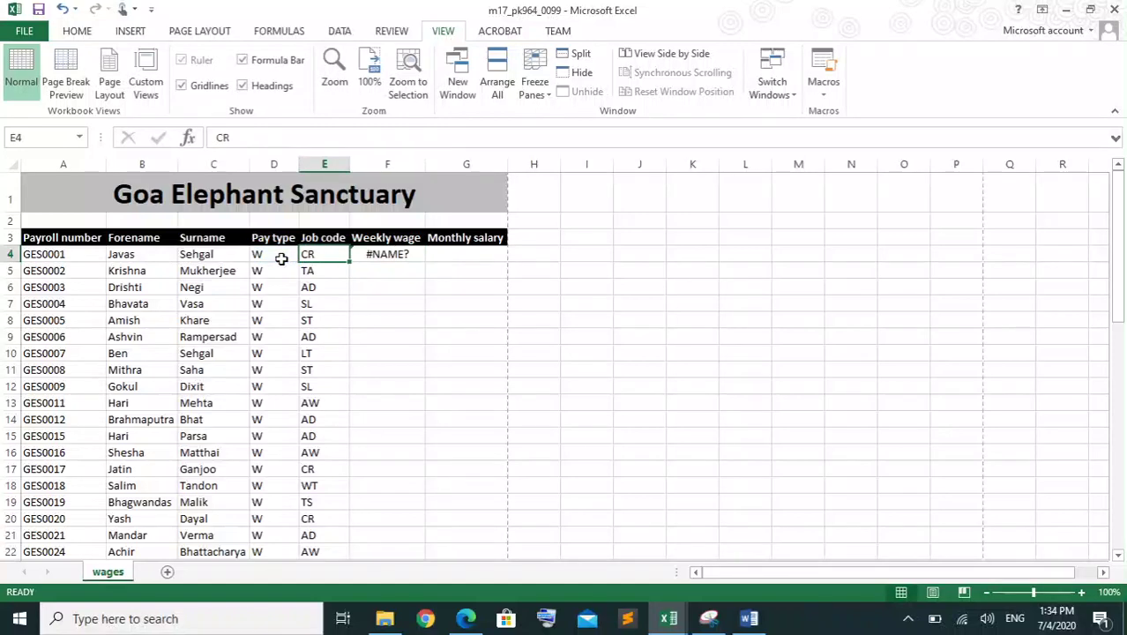
# Step: Complete F4's formula as =IF(D4=w,"Show Salary",""), correcting typos, and enter it
pyautogui.click(385, 255)
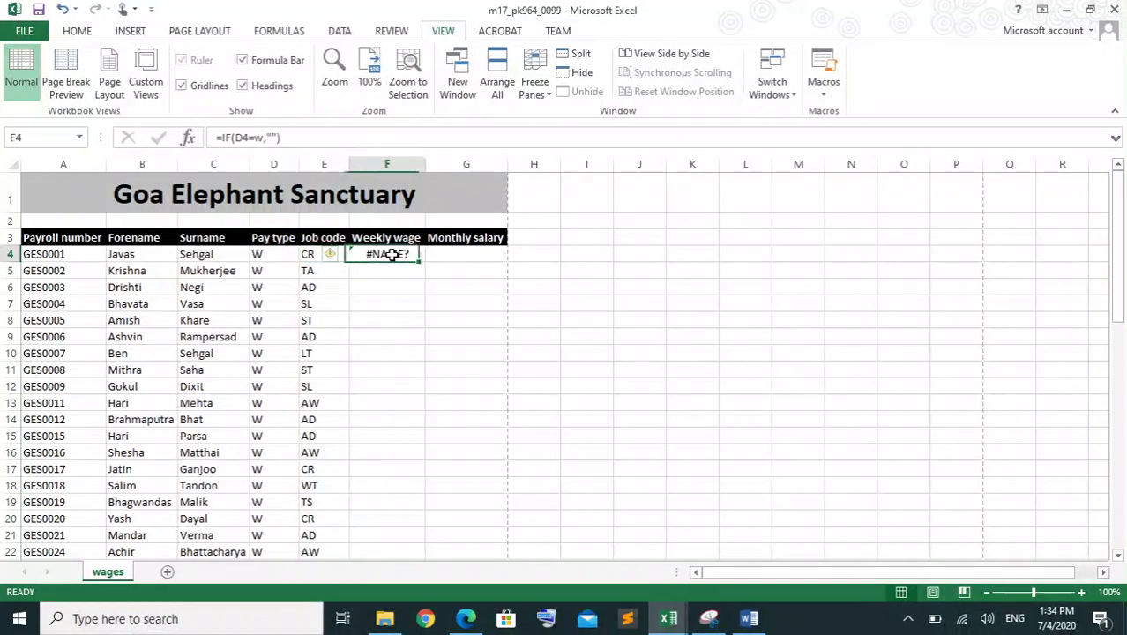
pyautogui.click(276, 138)
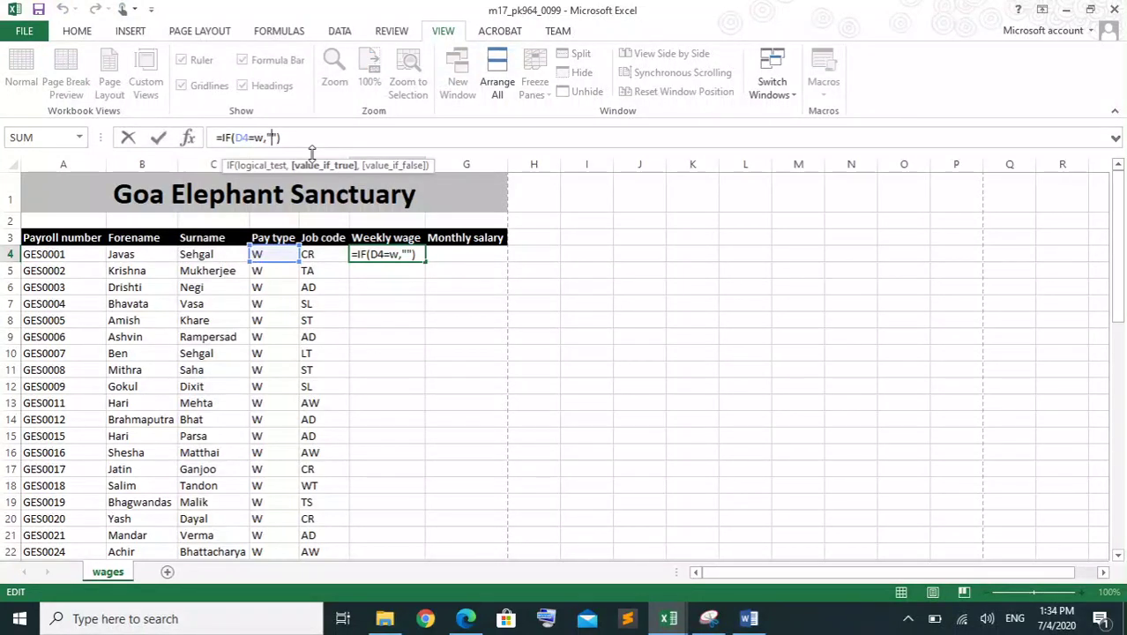
pyautogui.press('Right')
pyautogui.write('Sho')
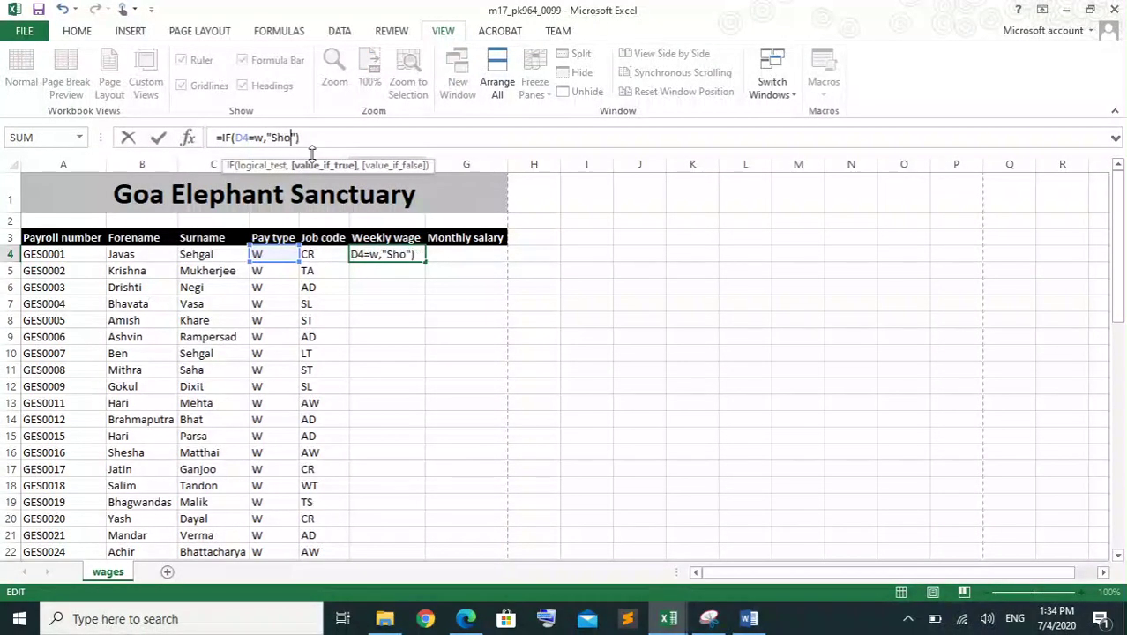
pyautogui.write('w Sa')
pyautogui.write('rl')
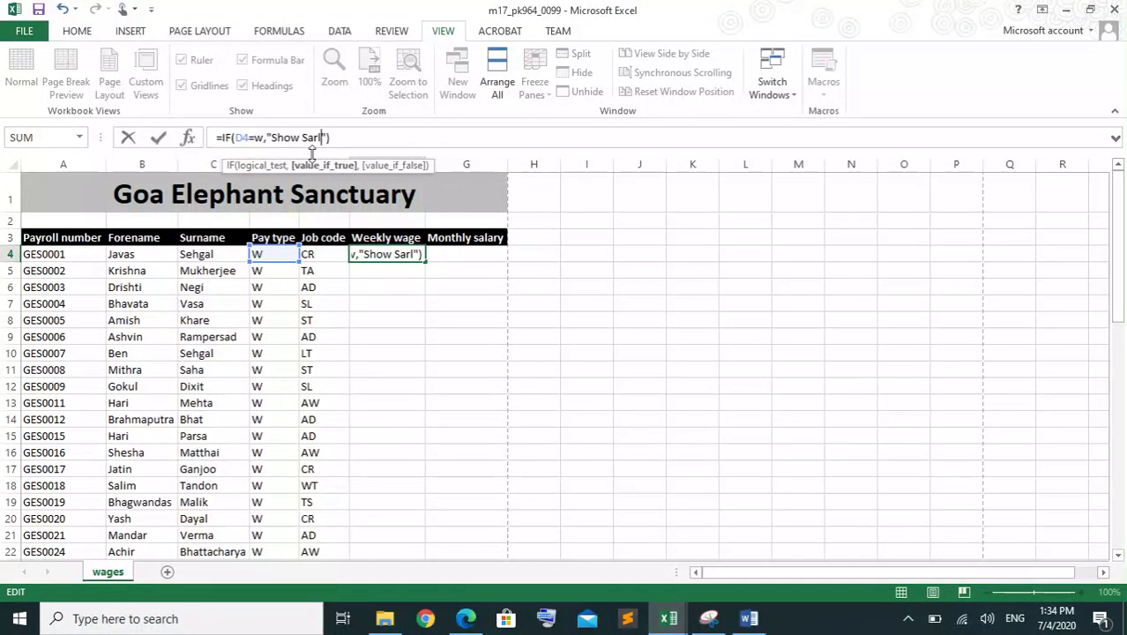
pyautogui.press('BackSpace')
pyautogui.press('BackSpace')
pyautogui.write('lary"')
pyautogui.write('m,')
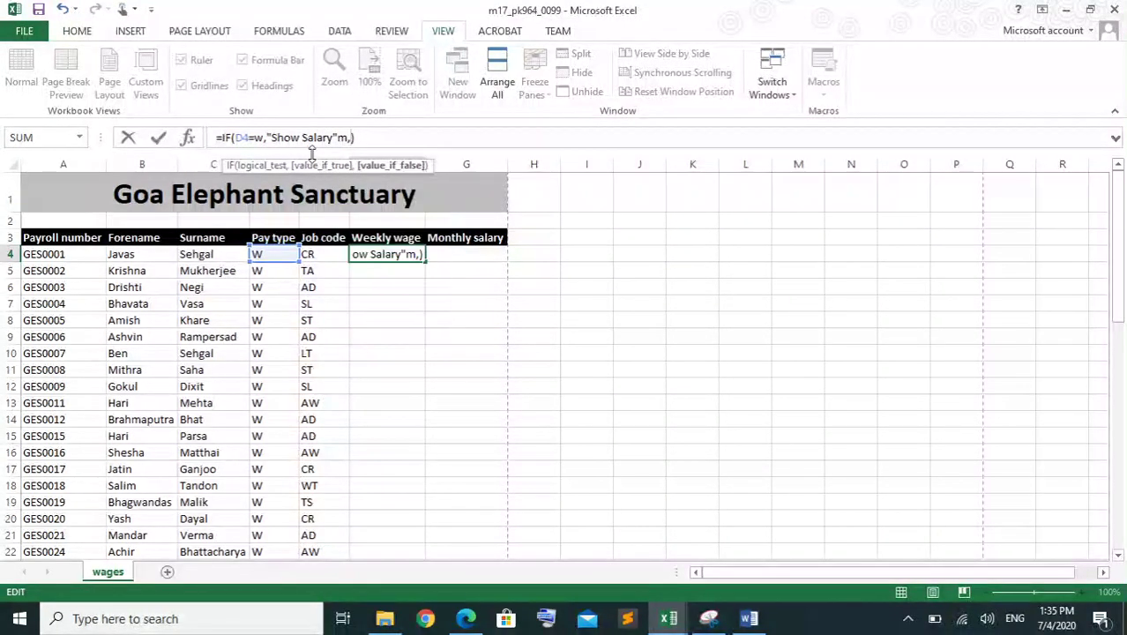
pyautogui.press('BackSpace')
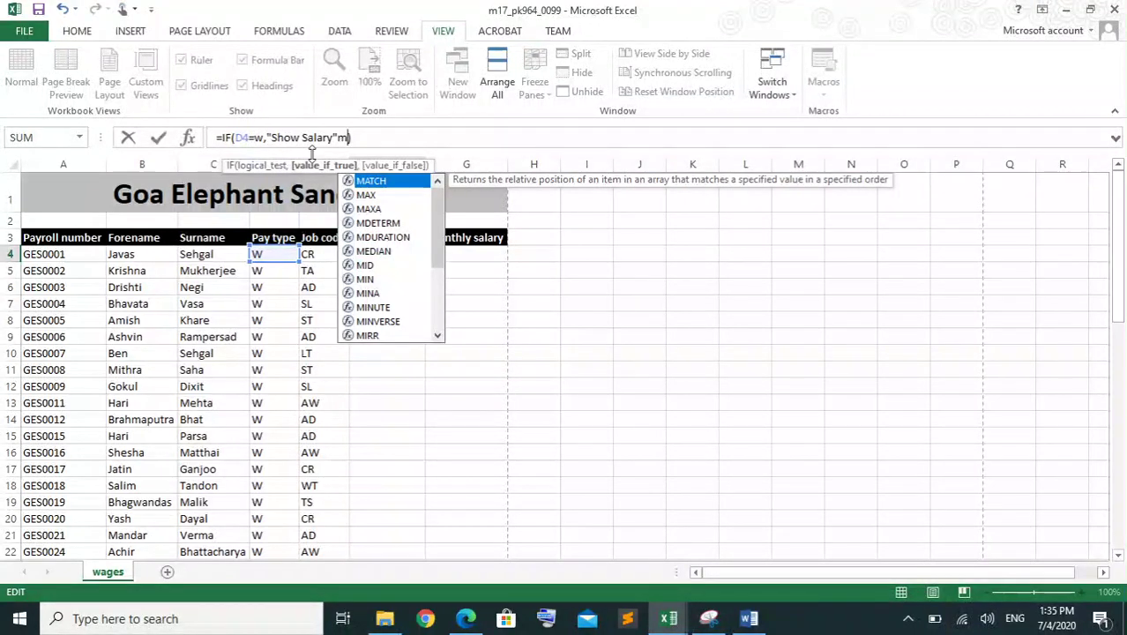
pyautogui.press('BackSpace')
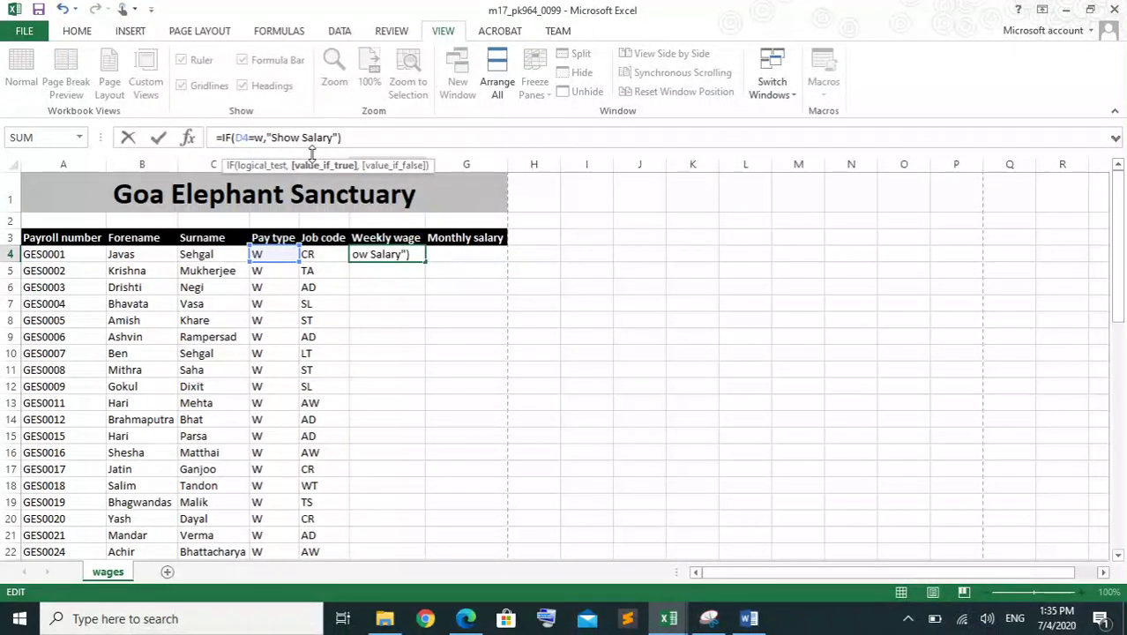
pyautogui.write(',')
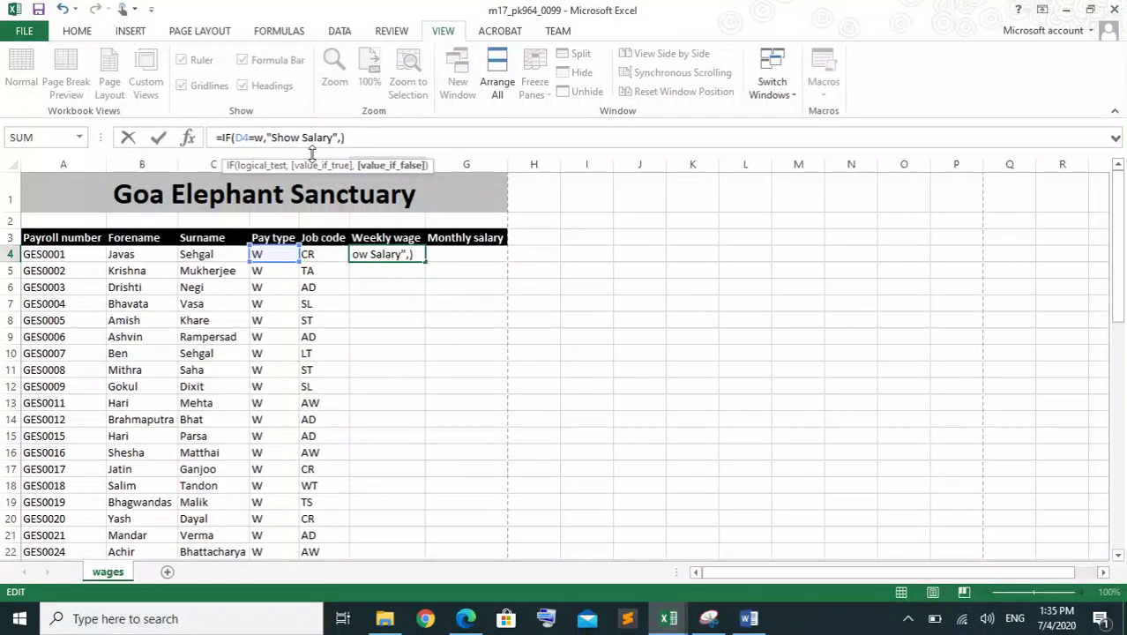
pyautogui.write('""')
pyautogui.press('Return')
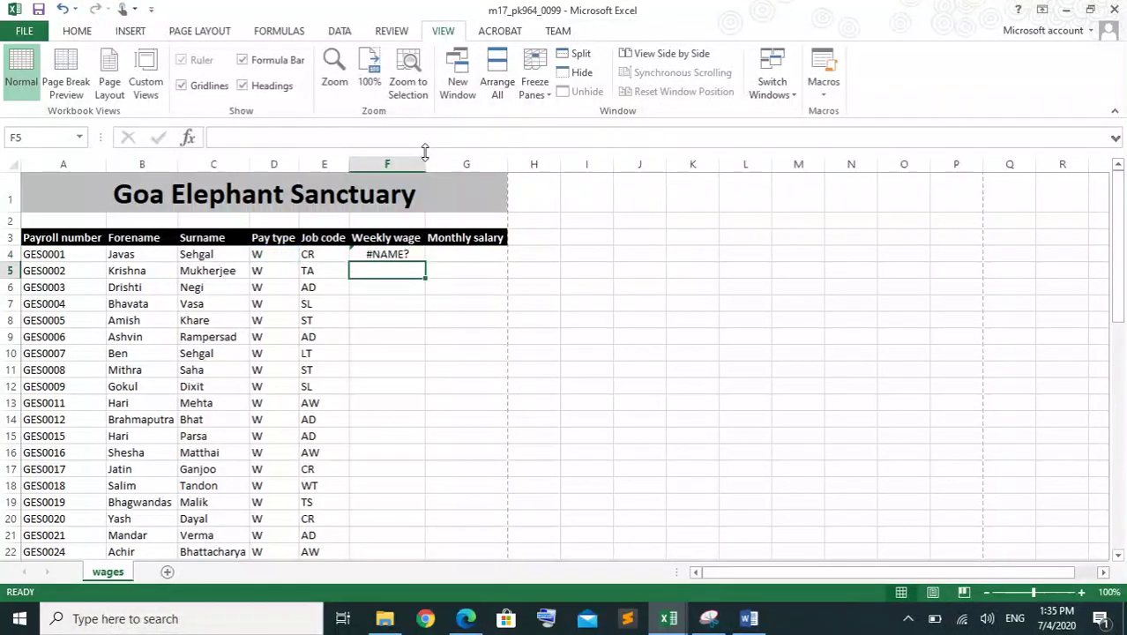
# Step: Wrap w in double quotes so F4 reads =IF(D4="w","Show Salary","")
pyautogui.click(397, 253)
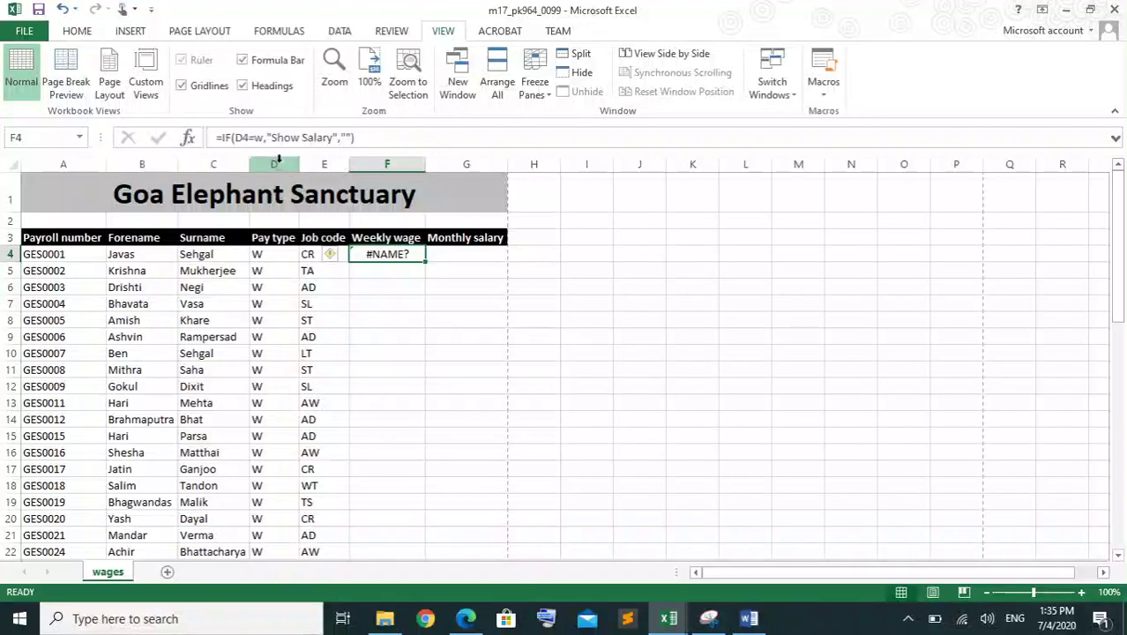
pyautogui.click(265, 139)
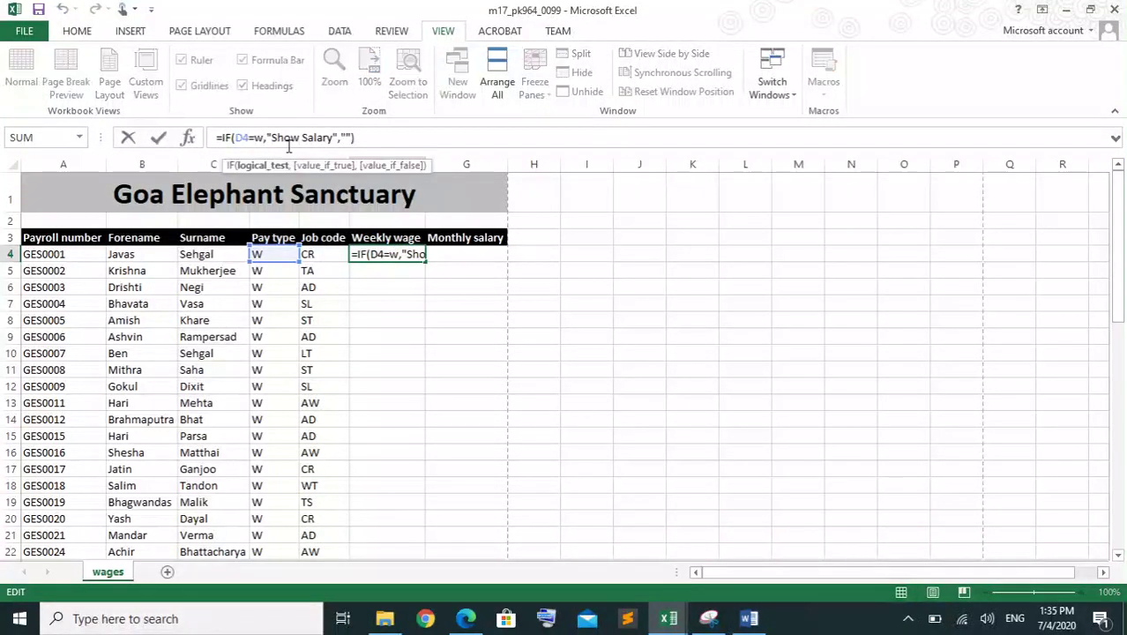
pyautogui.write('"')
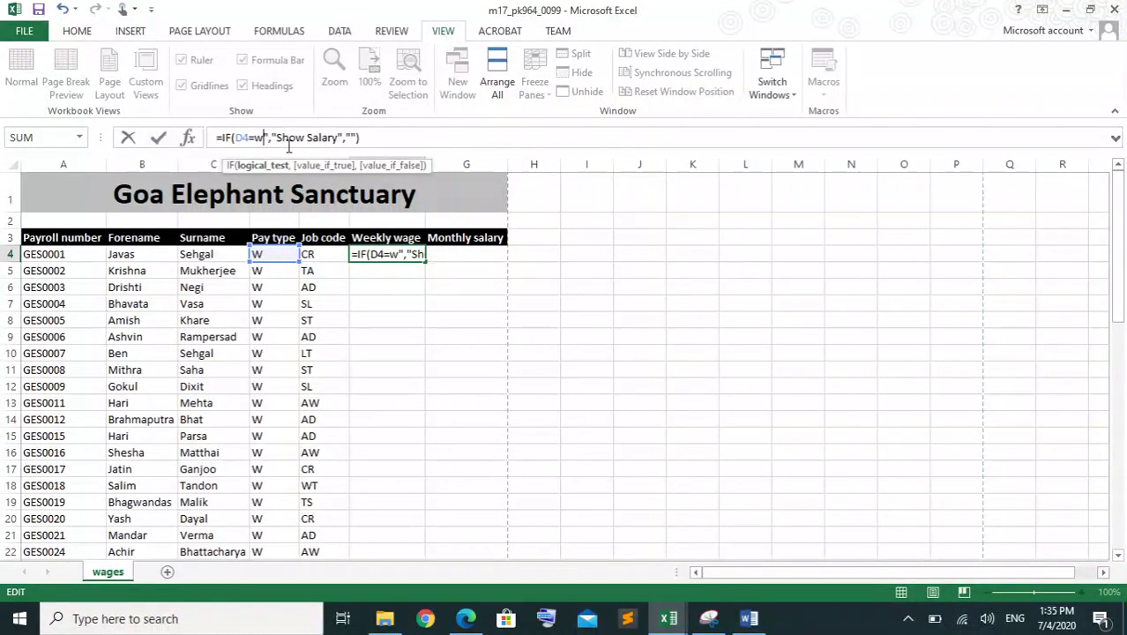
pyautogui.press('Left')
pyautogui.write('"')
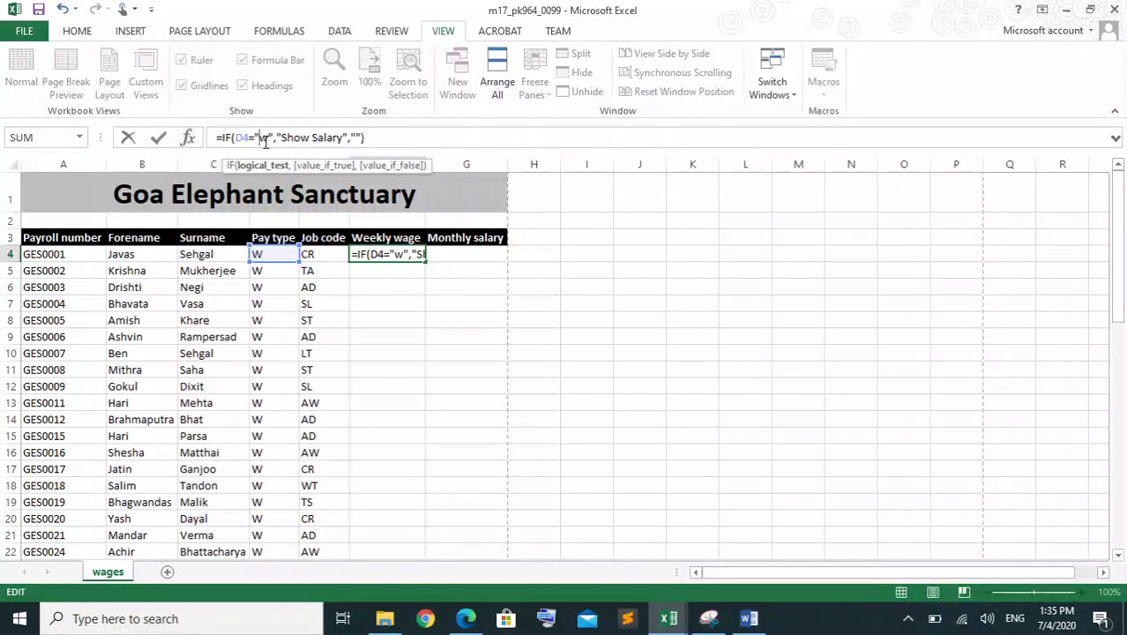
pyautogui.press('Return')
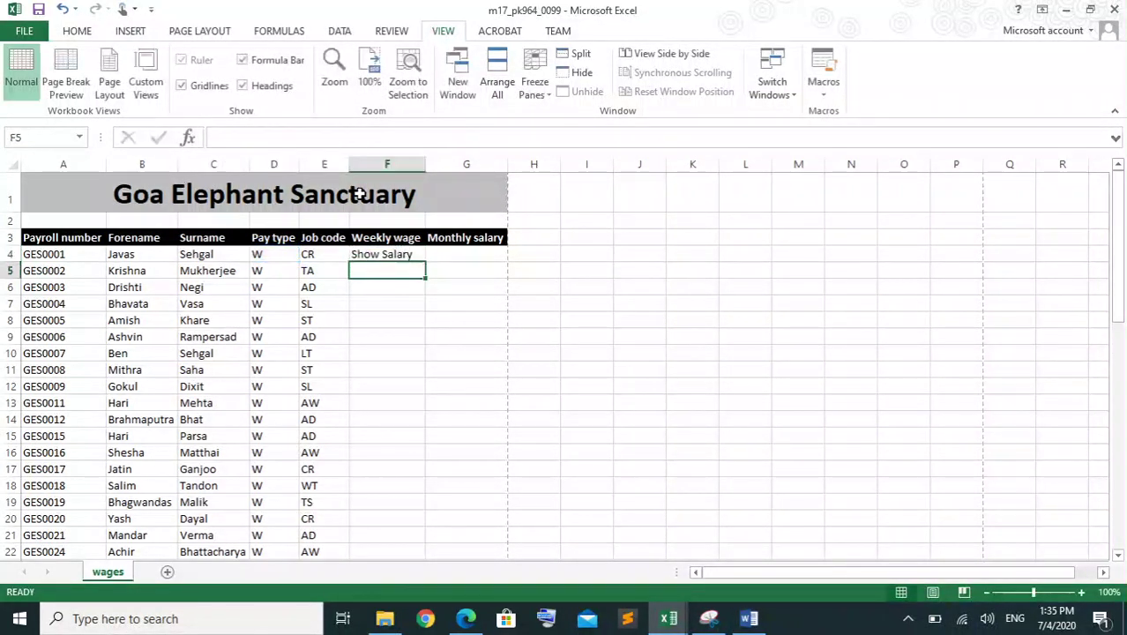
# Step: Select F4's whole formula text in the formula bar and scroll down toward row 38
pyautogui.click(406, 254)
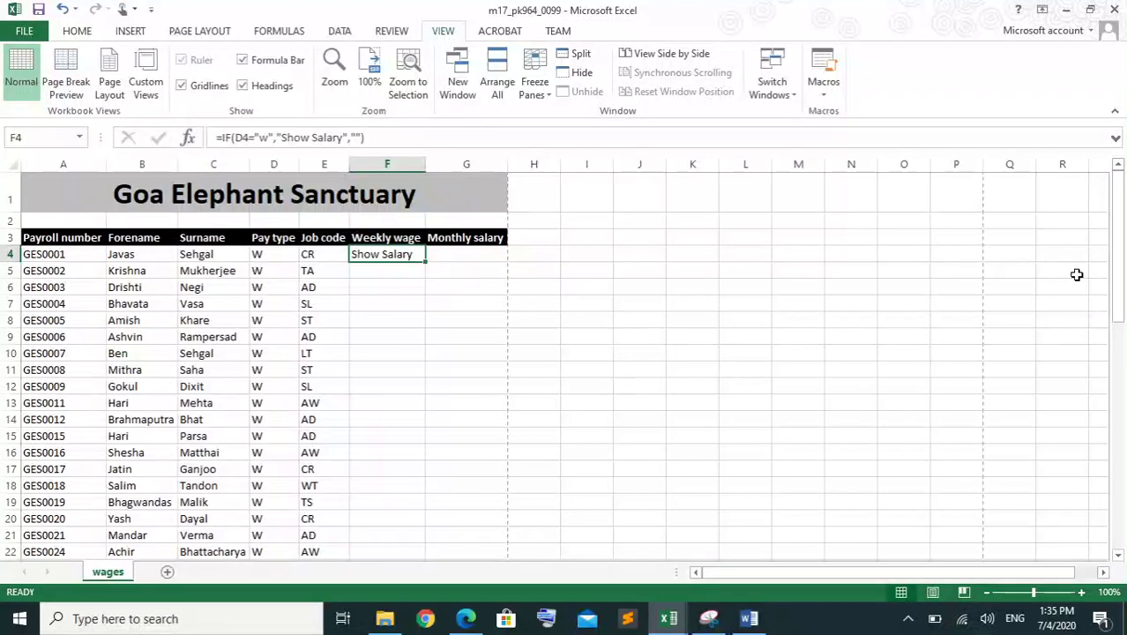
pyautogui.moveTo(1118, 256); pyautogui.dragTo(1124, 385)
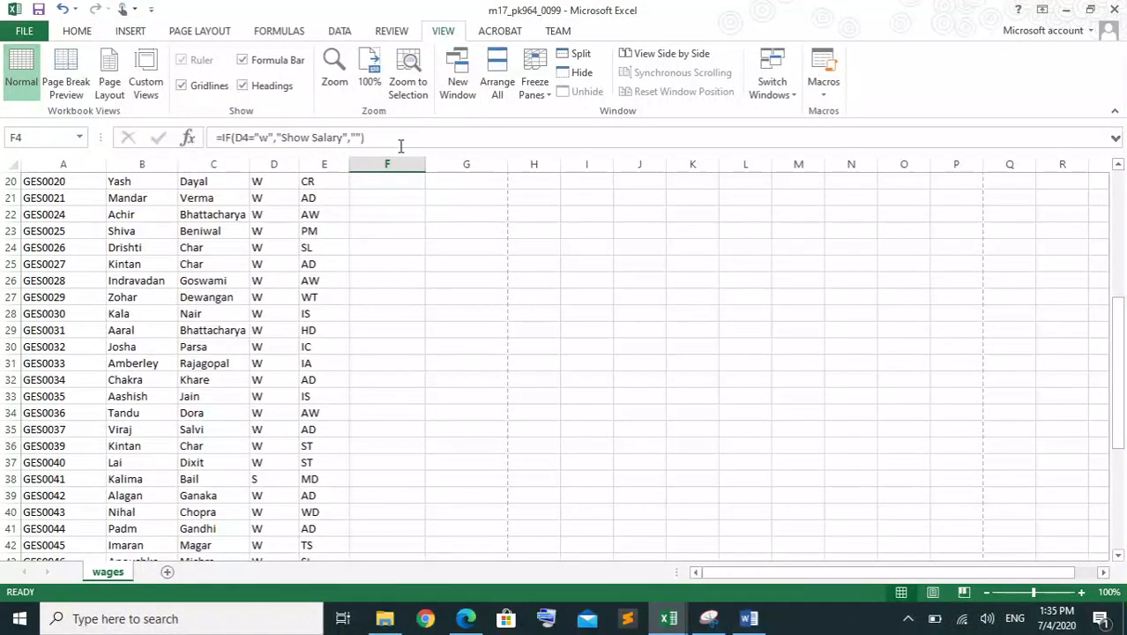
pyautogui.moveTo(364, 139); pyautogui.dragTo(213, 139)
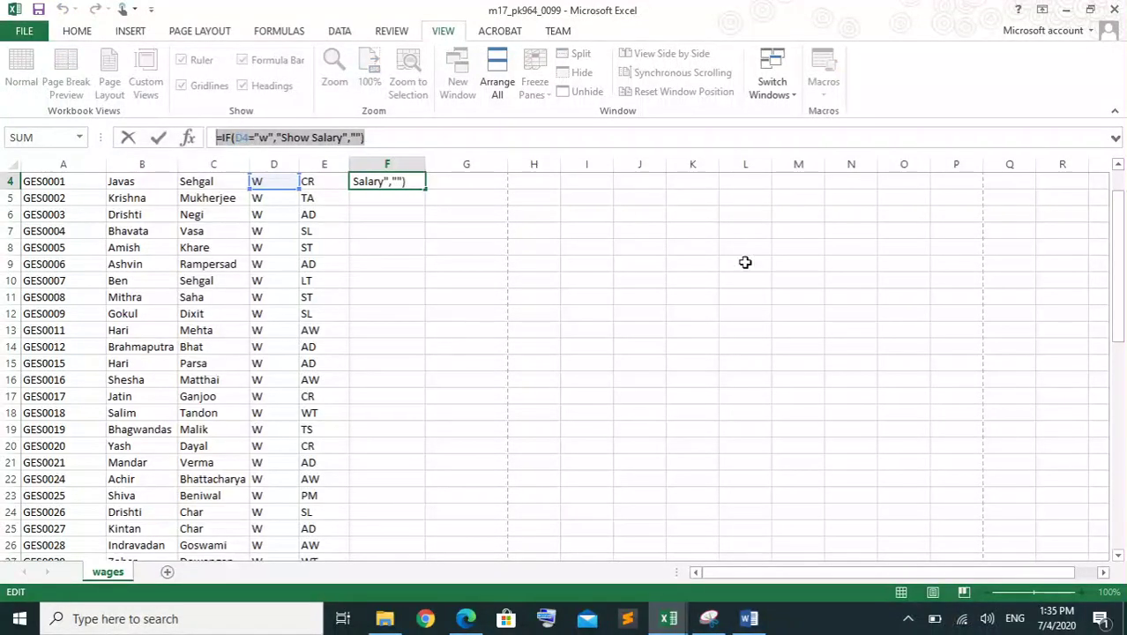
pyautogui.moveTo(1124, 245); pyautogui.dragTo(1125, 301)
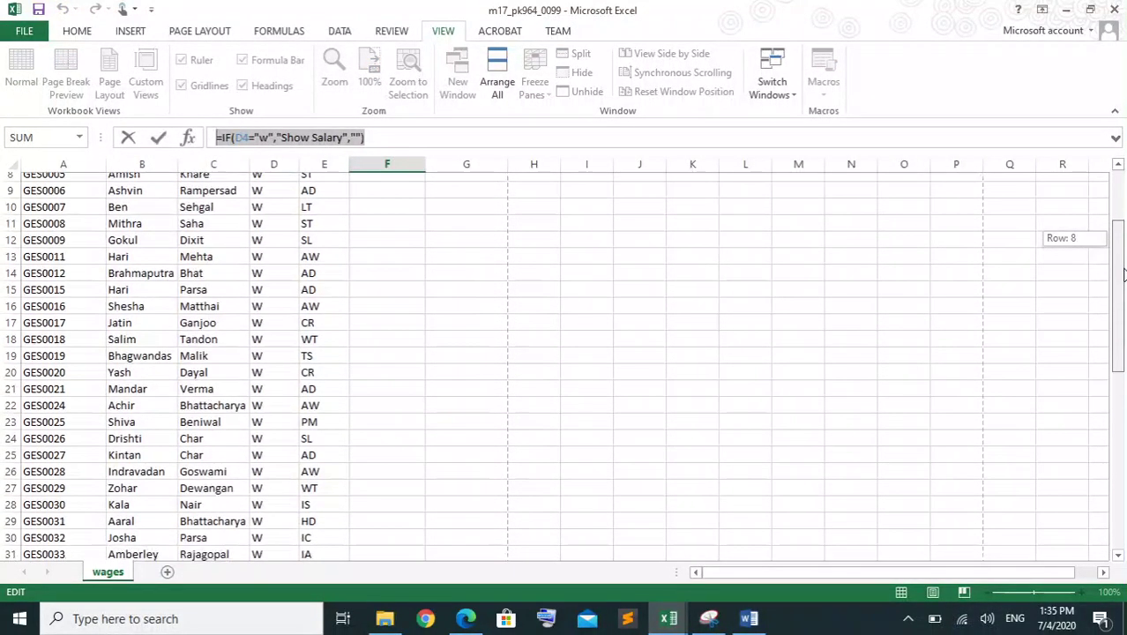
pyautogui.moveTo(1125, 301); pyautogui.dragTo(1124, 349)
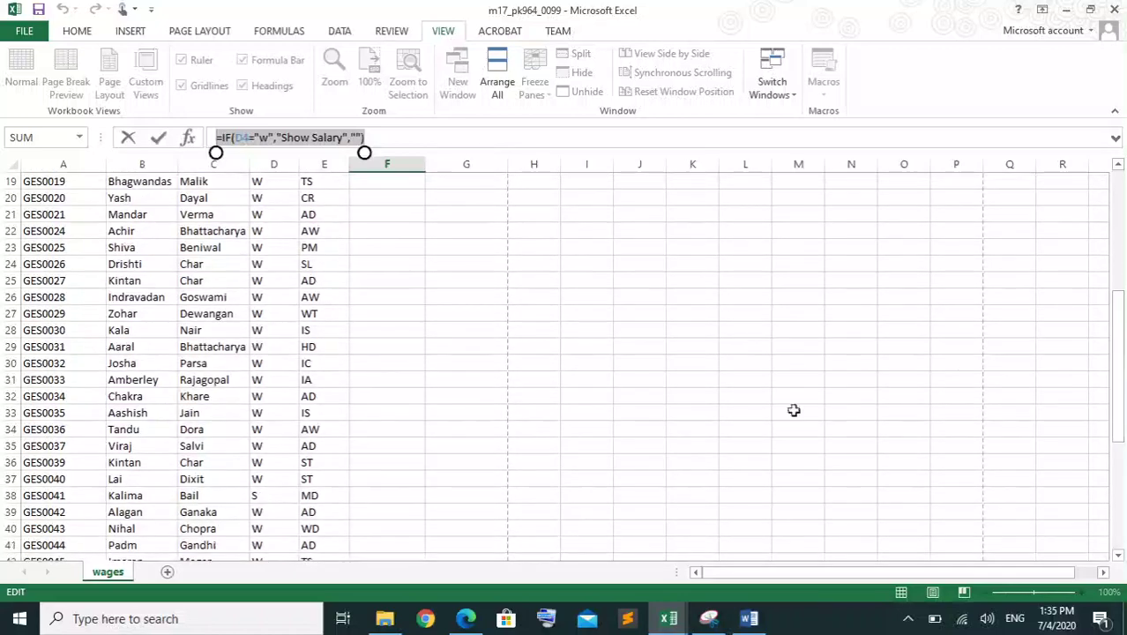
pyautogui.write('=')
pyautogui.click(380, 499)
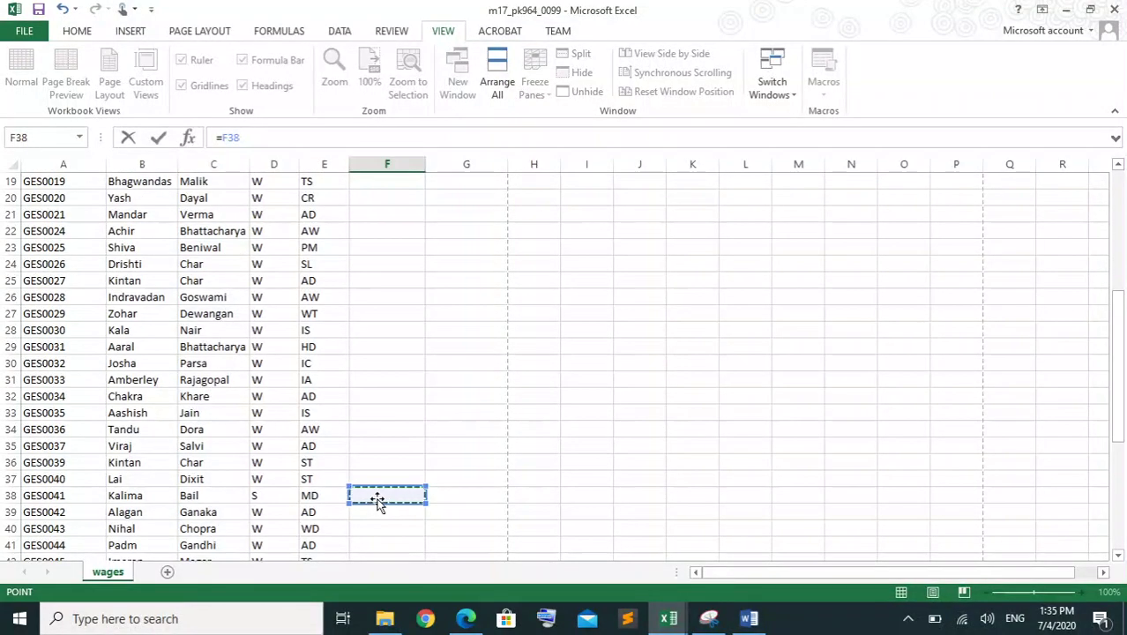
# Step: Restore F4's original IF formula after the accidental =F38 edit
pyautogui.hotkey('ctrl', 'v')
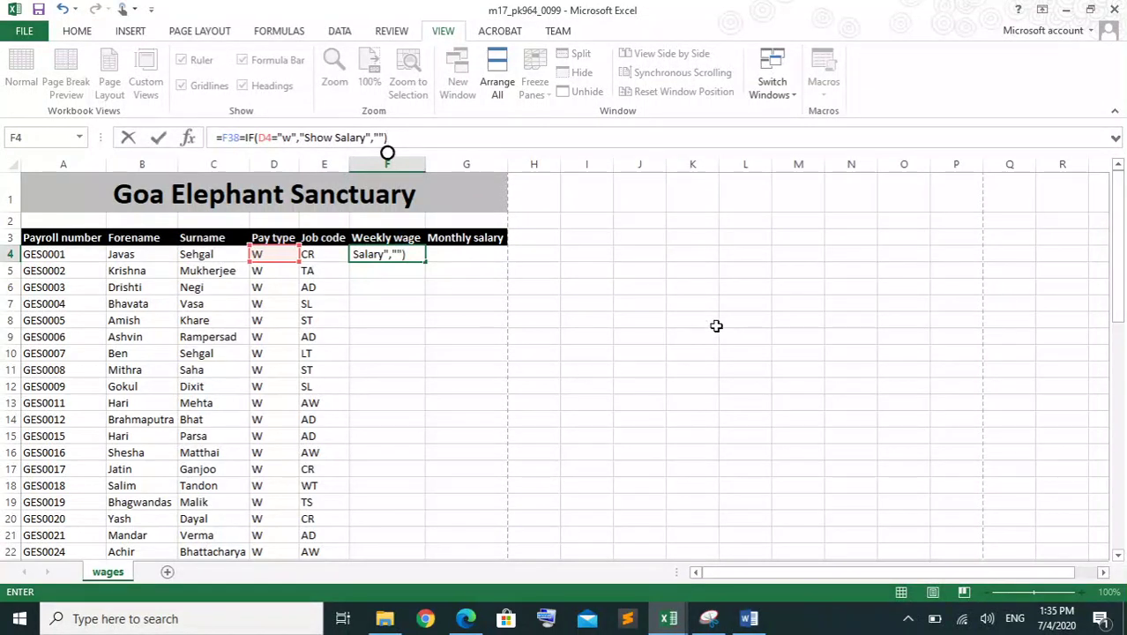
pyautogui.hotkey('ctrl', 'z')
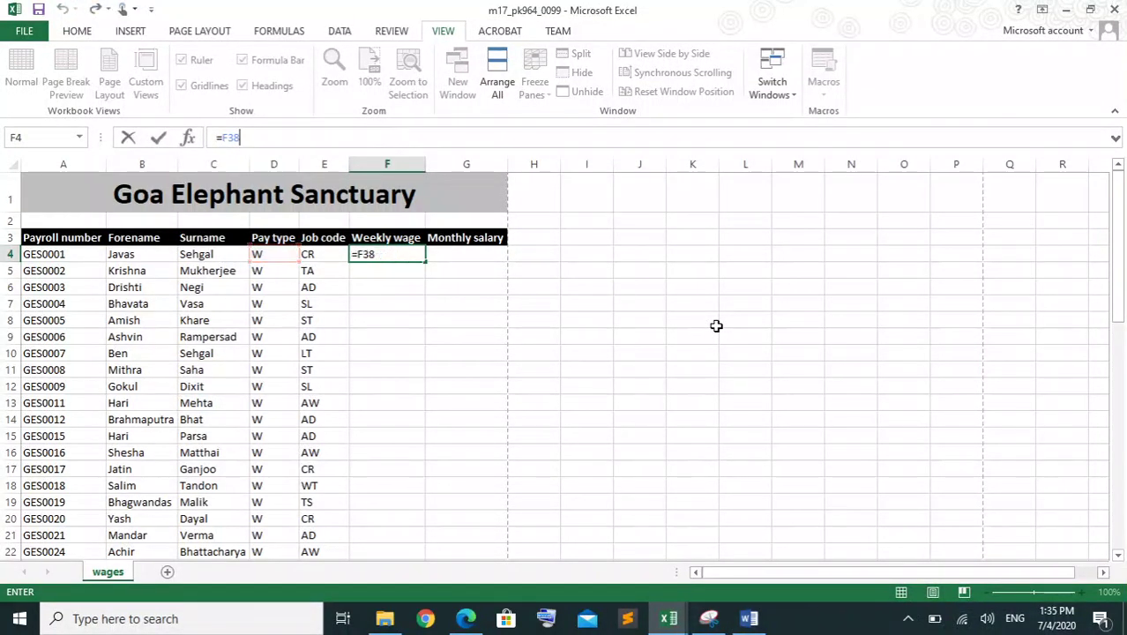
pyautogui.hotkey('ctrl', 'v')
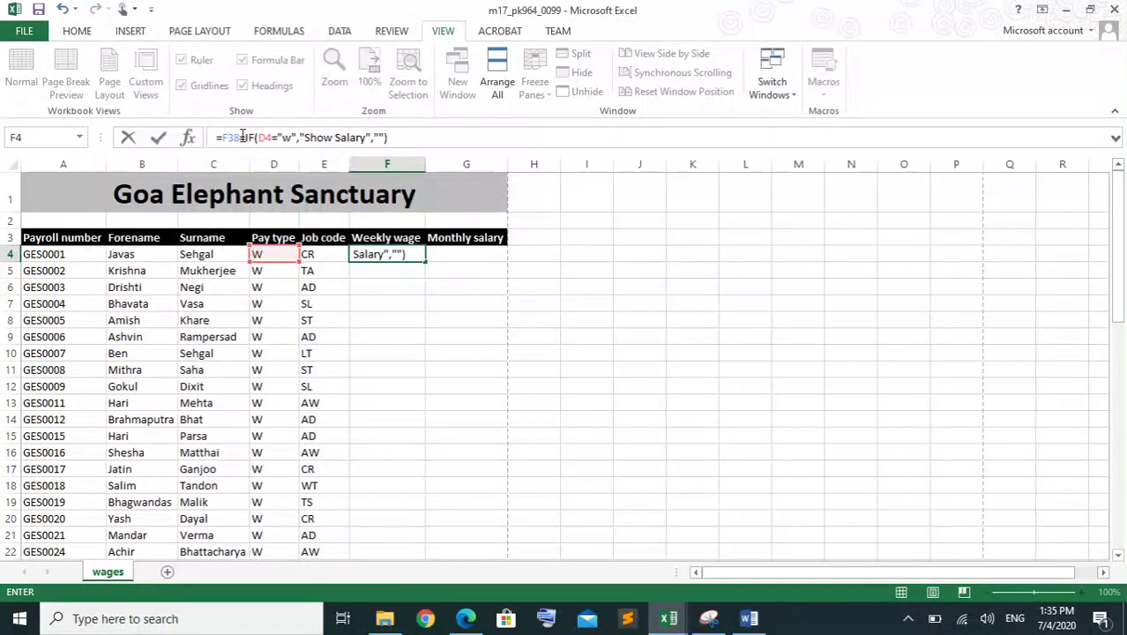
pyautogui.press('BackSpace')
pyautogui.press('BackSpace')
pyautogui.press('BackSpace')
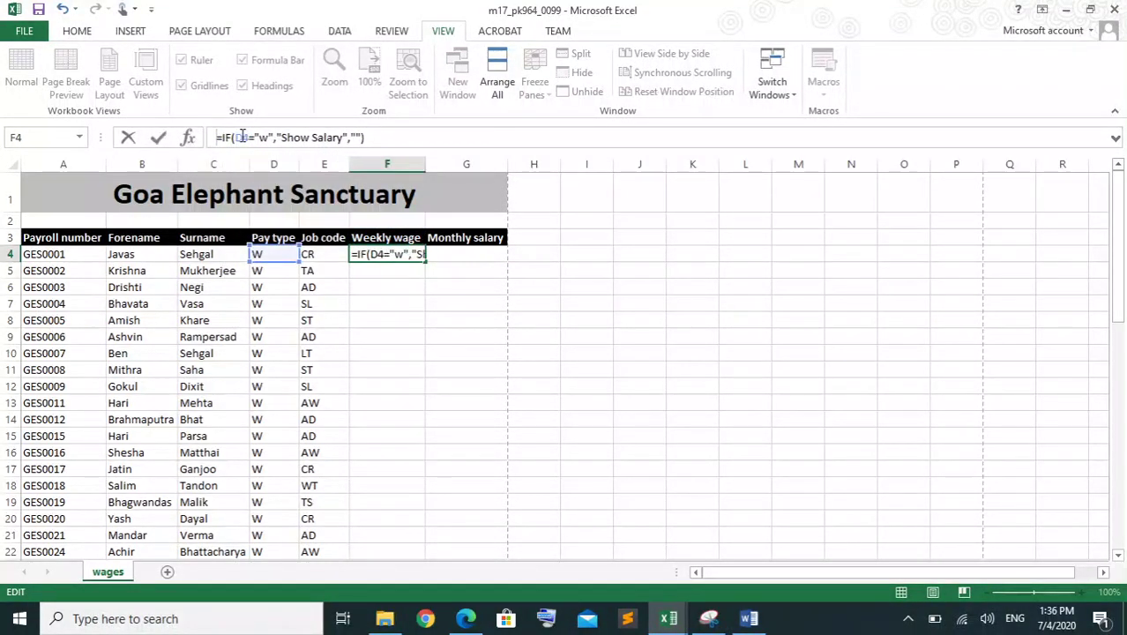
pyautogui.moveTo(389, 136); pyautogui.dragTo(31, 152)
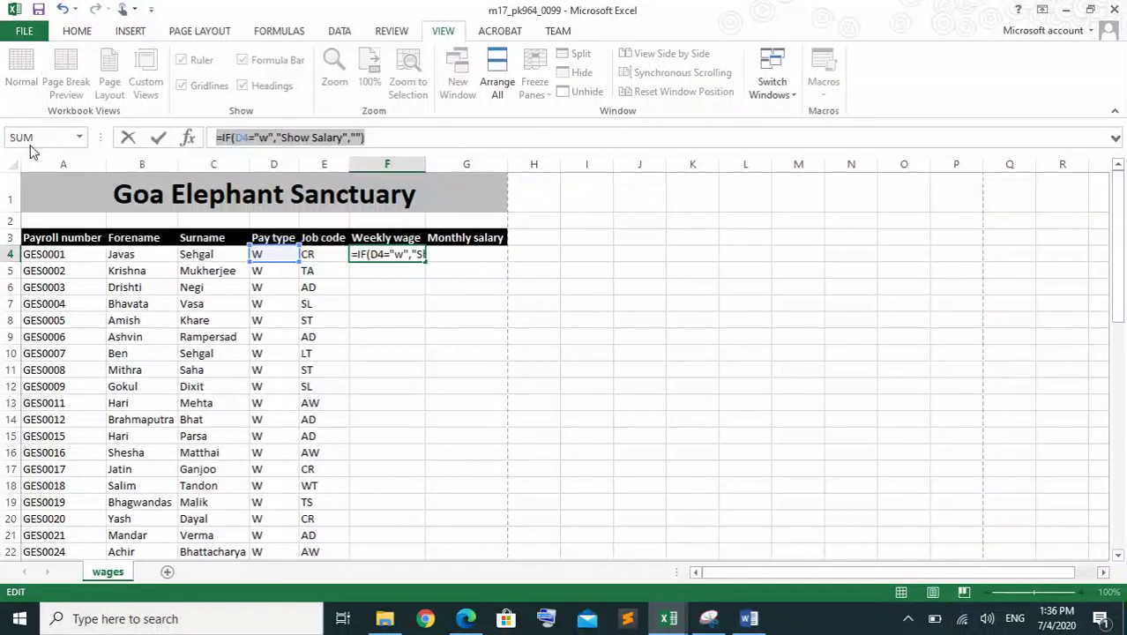
pyautogui.press('Return')
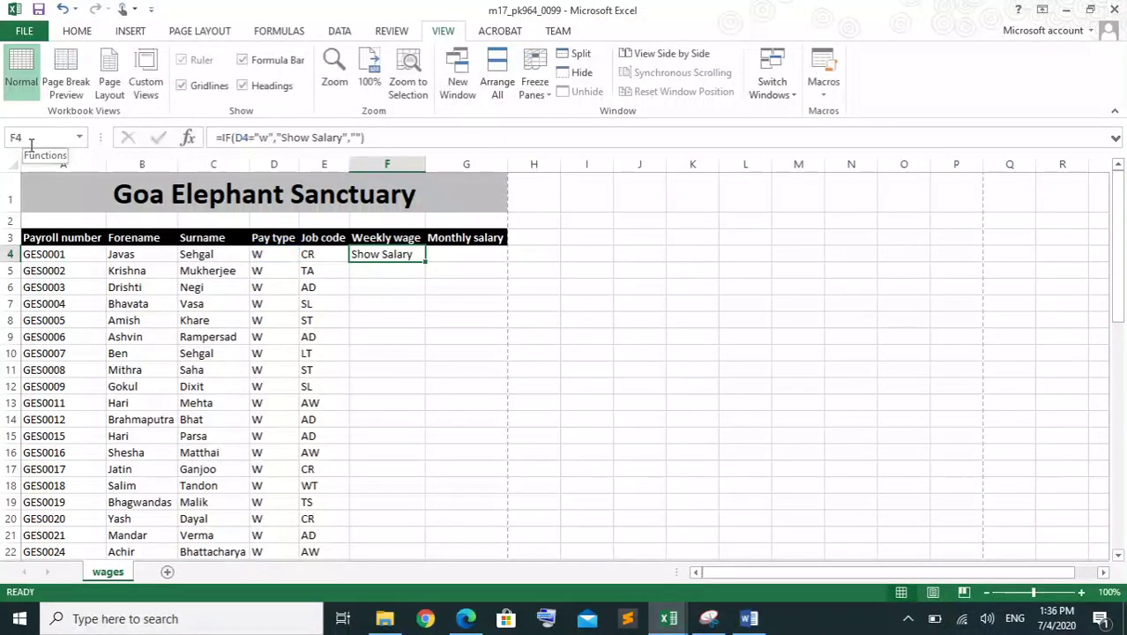
# Step: Paste the IF formula into F38 with its reference changed to D38, leaving it blank
pyautogui.moveTo(1117, 212); pyautogui.dragTo(1124, 341)
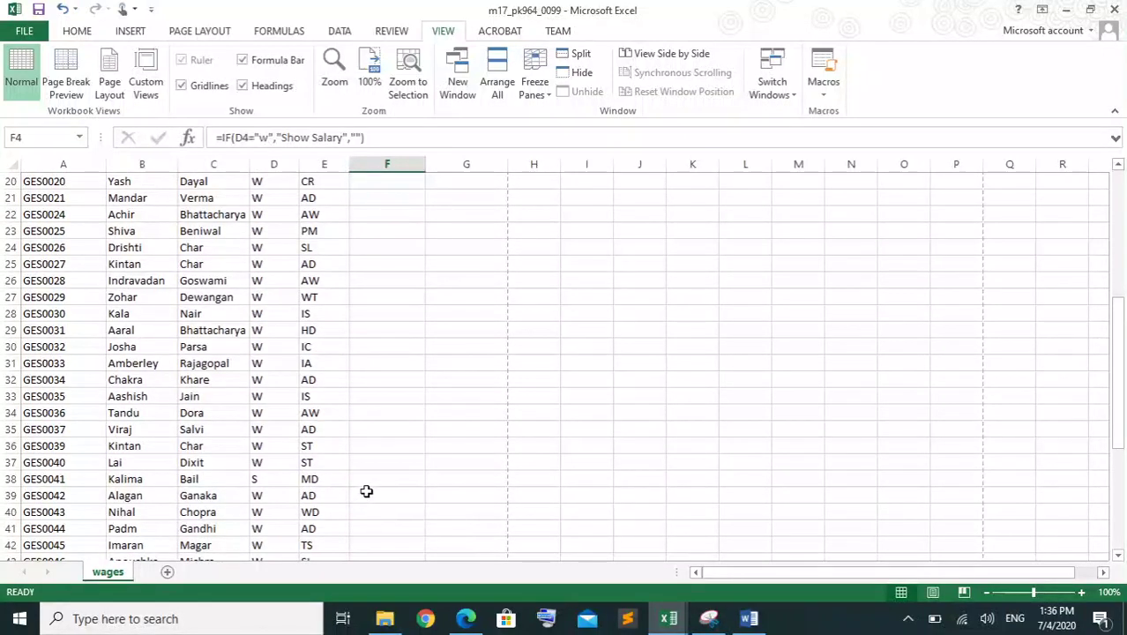
pyautogui.click(368, 484)
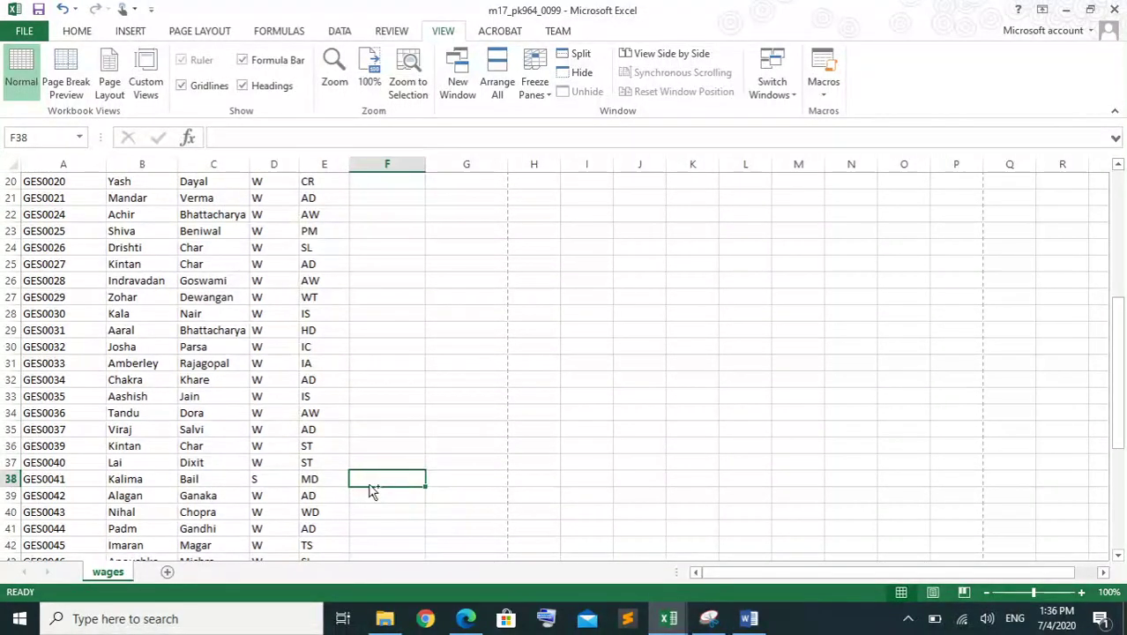
pyautogui.hotkey('ctrl', 'v')
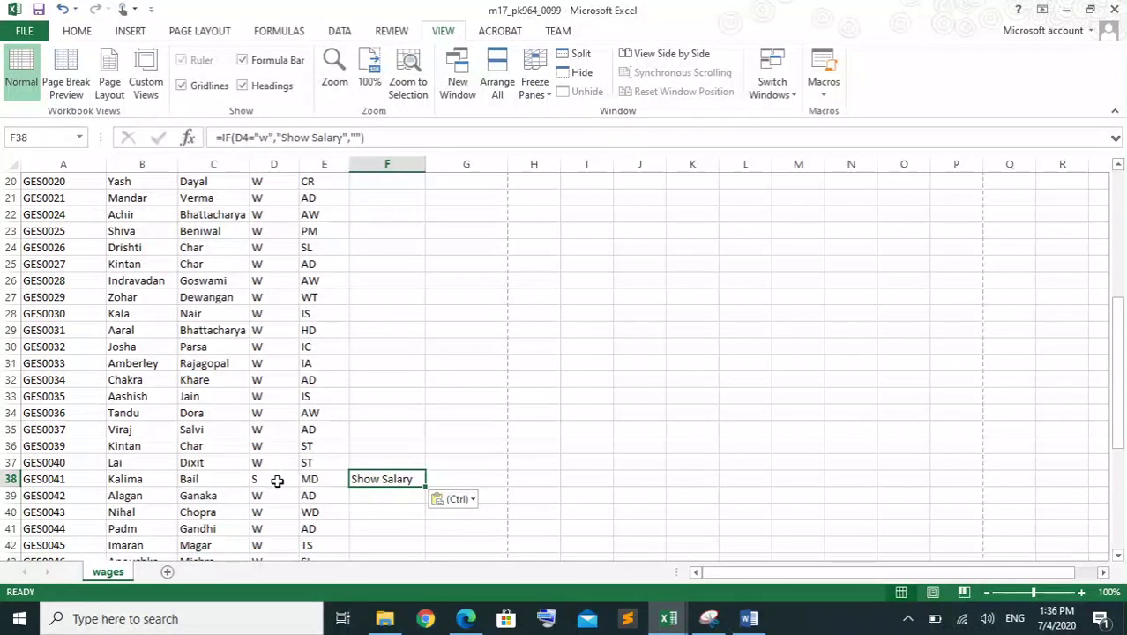
pyautogui.click(249, 137)
pyautogui.press('BackSpace')
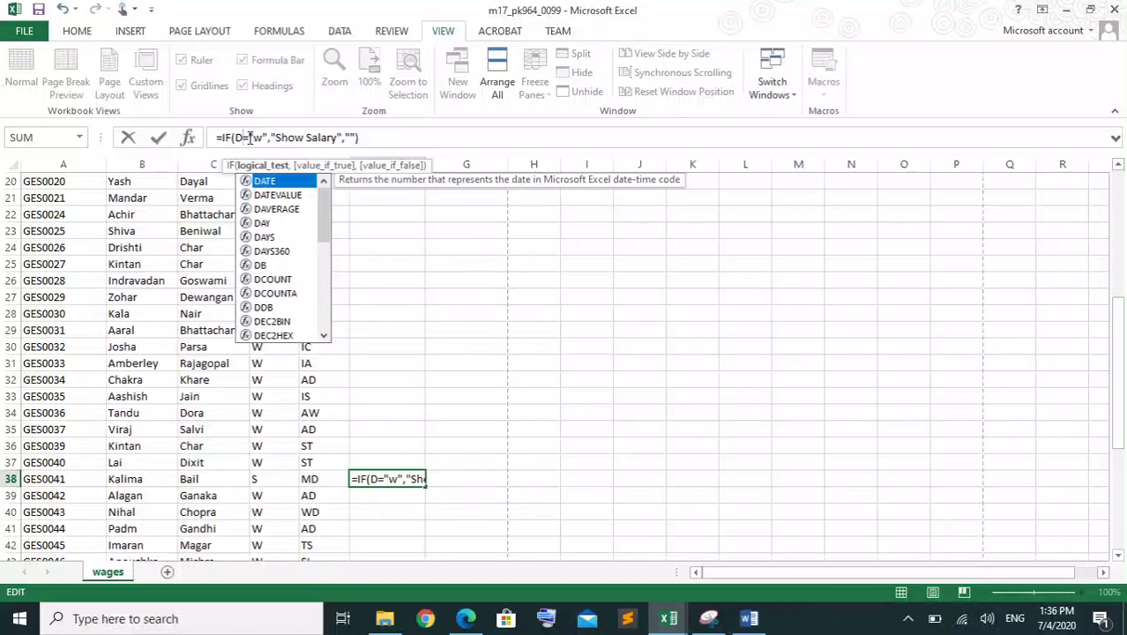
pyautogui.write('38')
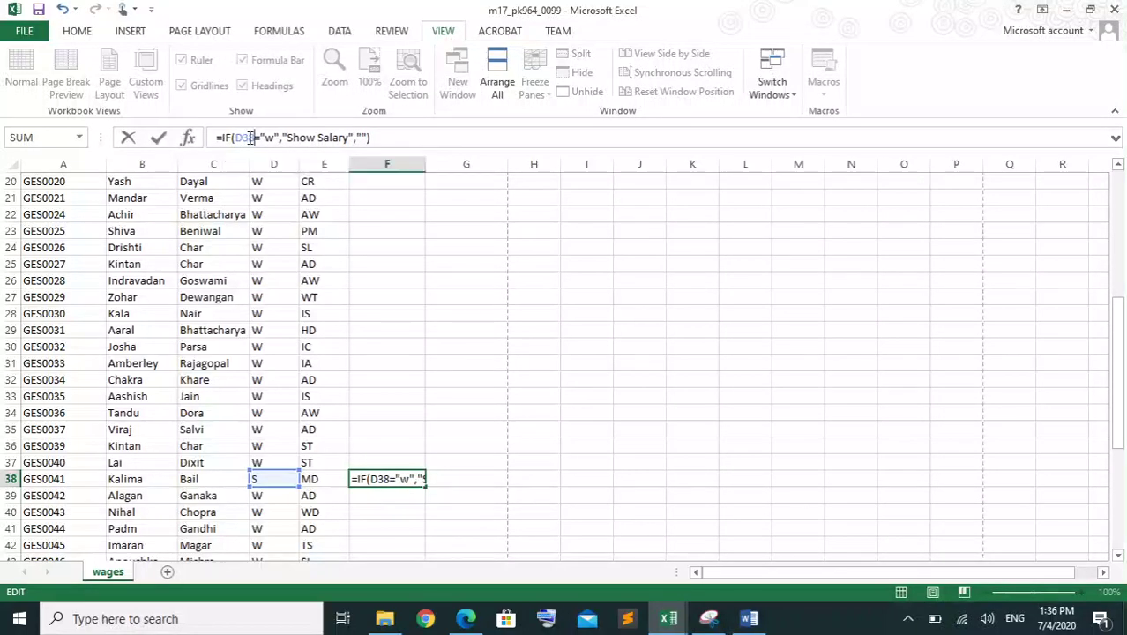
pyautogui.press('Return')
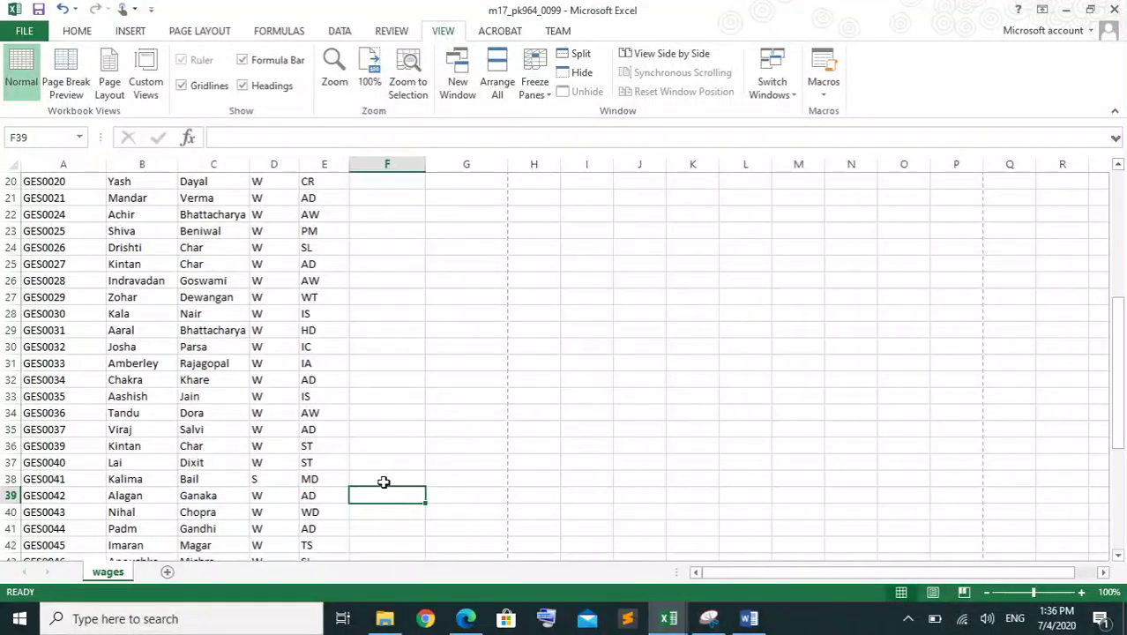
pyautogui.click(383, 480)
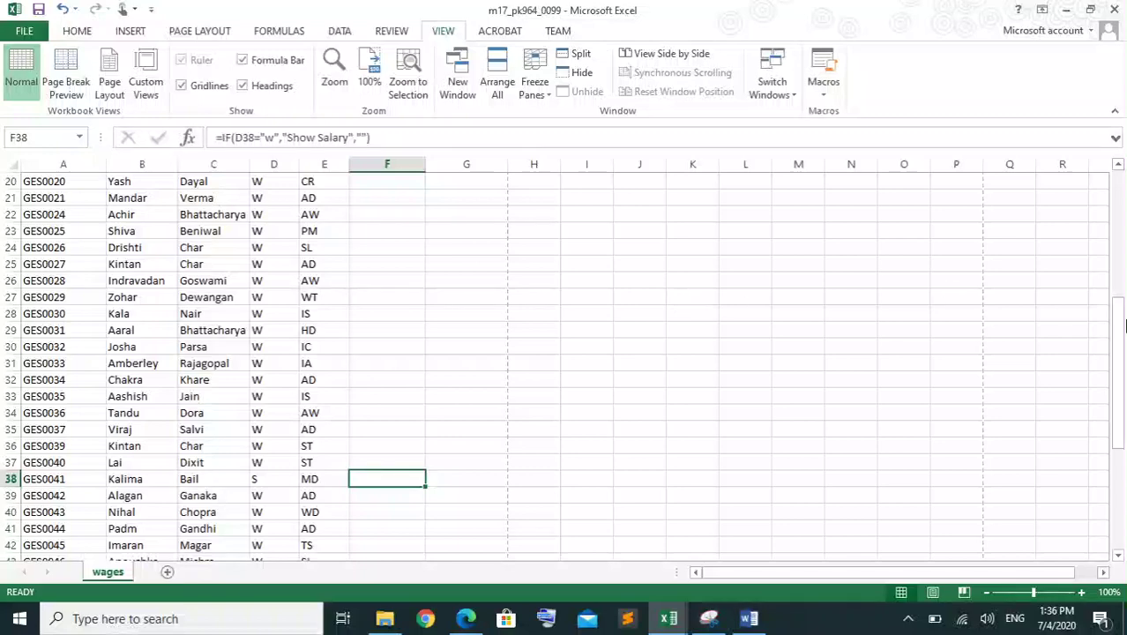
pyautogui.moveTo(1119, 322); pyautogui.dragTo(1120, 181)
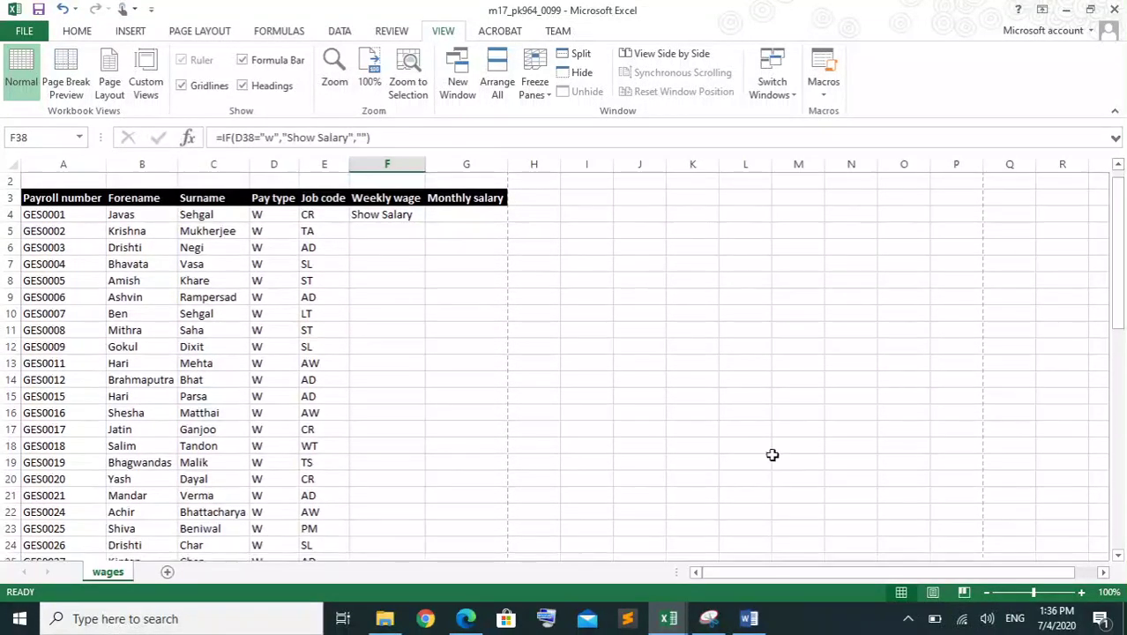
pyautogui.click(466, 618)
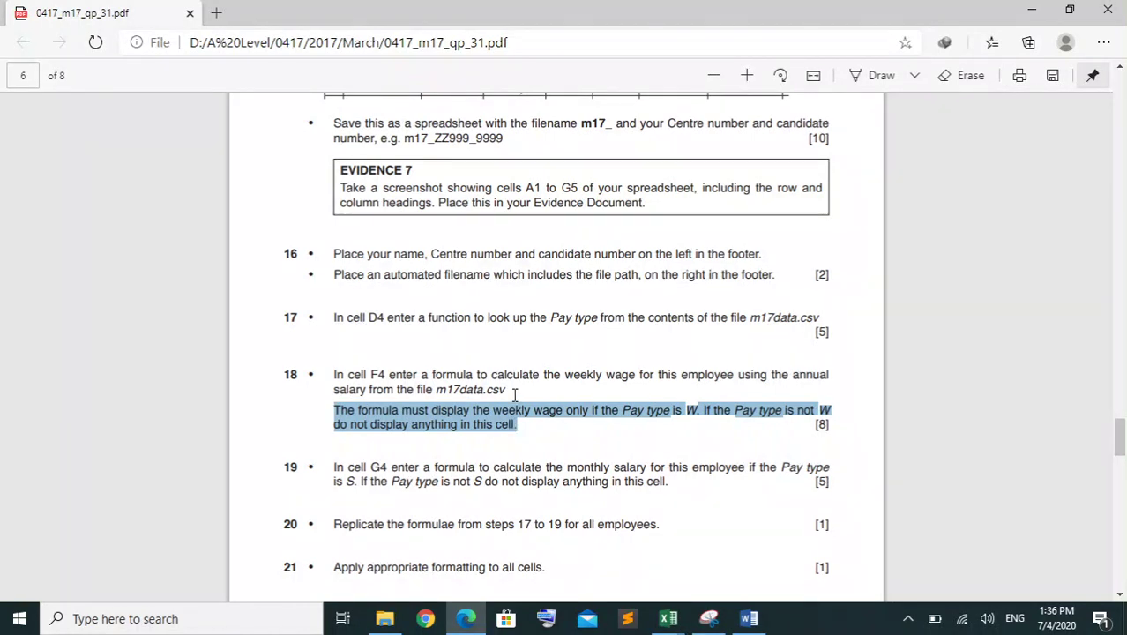
pyautogui.moveTo(515, 394); pyautogui.dragTo(324, 375)
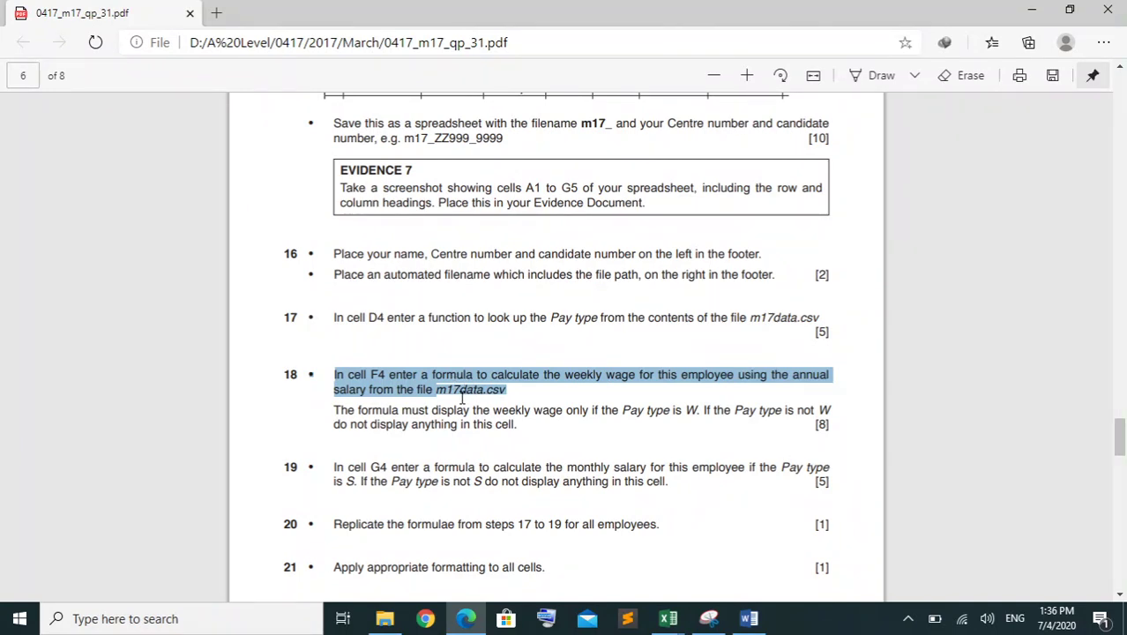
pyautogui.click(565, 389)
pyautogui.moveTo(749, 618)
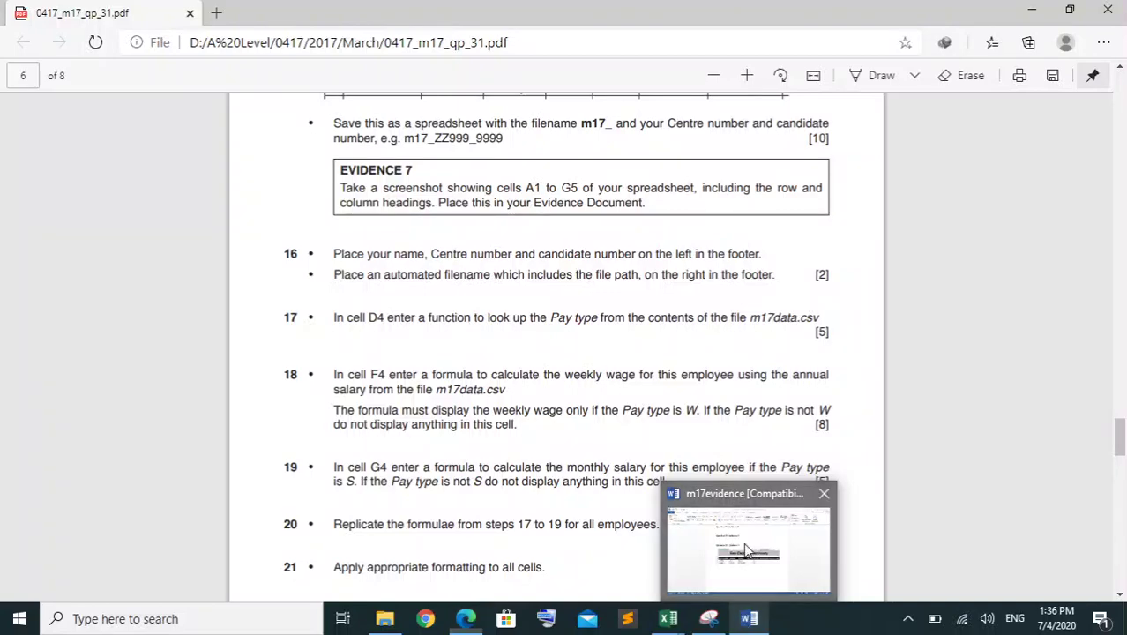
pyautogui.click(745, 551)
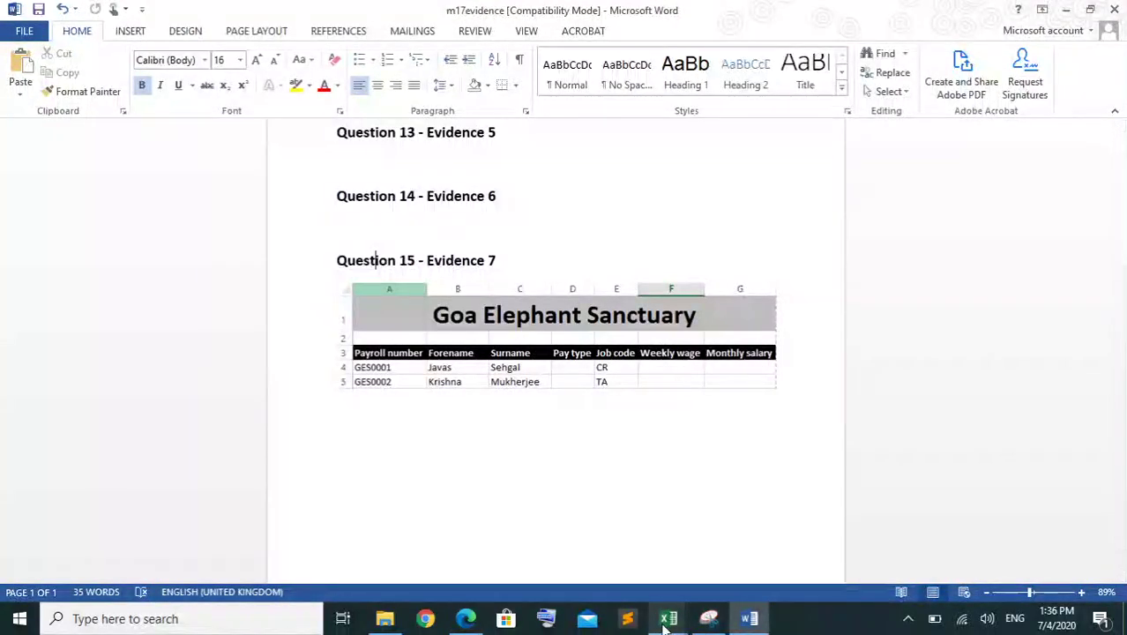
pyautogui.moveTo(667, 618)
pyautogui.click(706, 569)
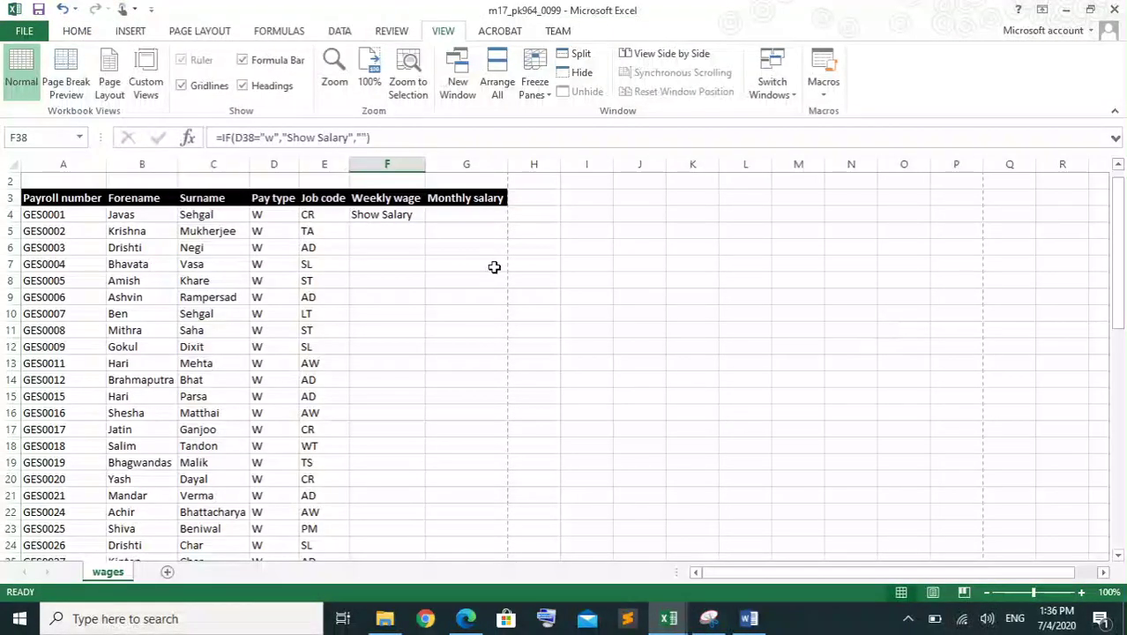
# Step: Replace "Show Salary" in F4's formula with VLOOKUP(F4, and bring up the data workbook
pyautogui.click(413, 215)
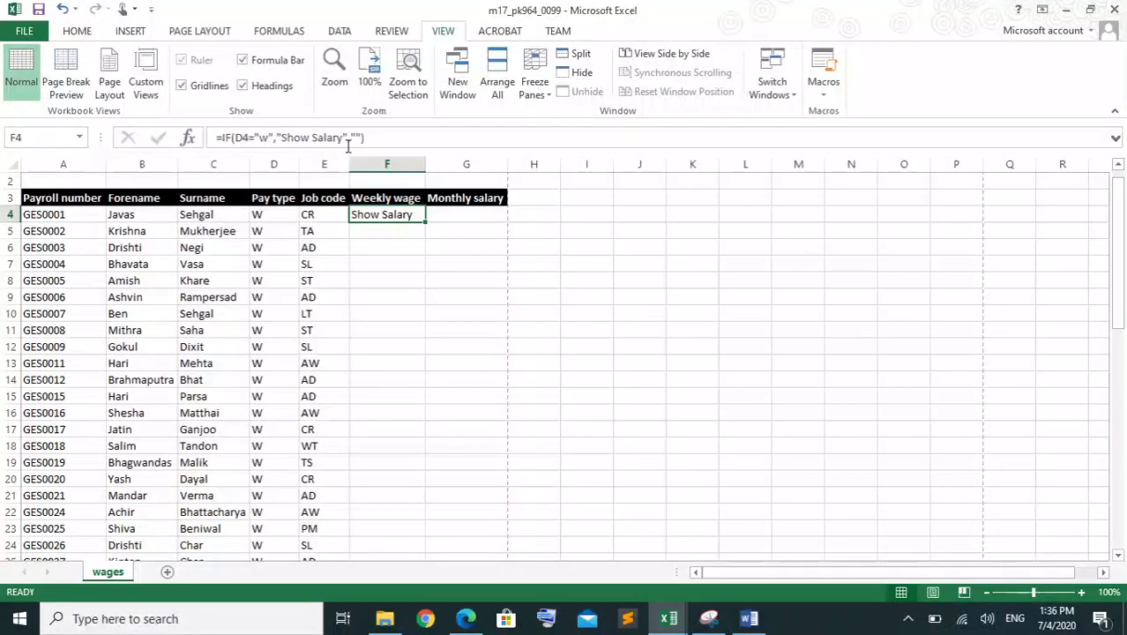
pyautogui.moveTo(346, 138); pyautogui.dragTo(258, 141)
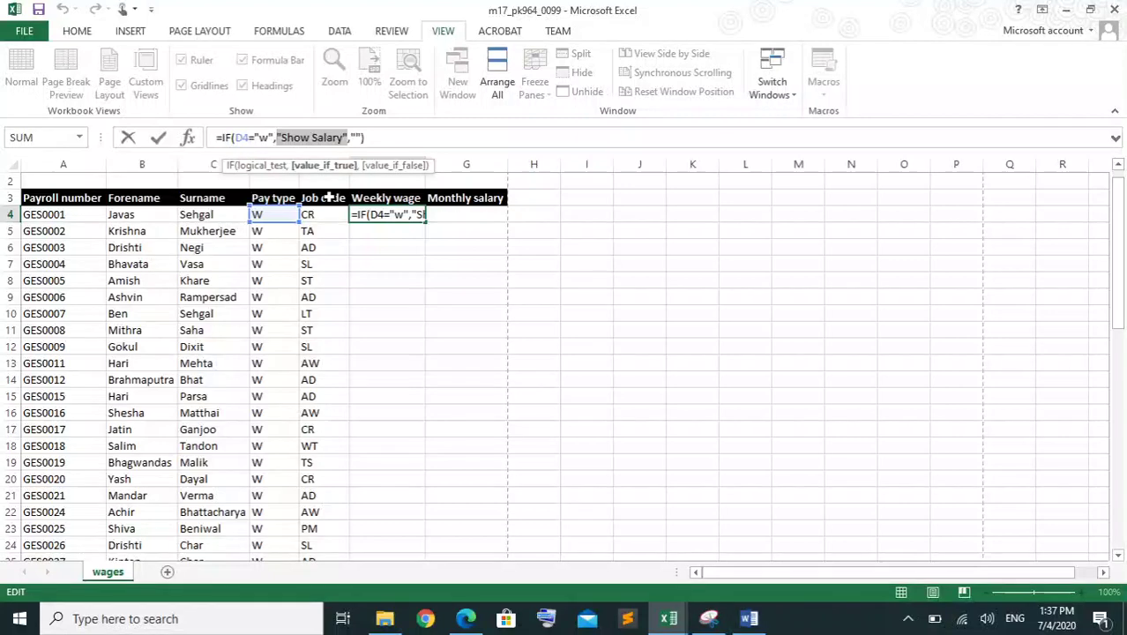
pyautogui.write('v')
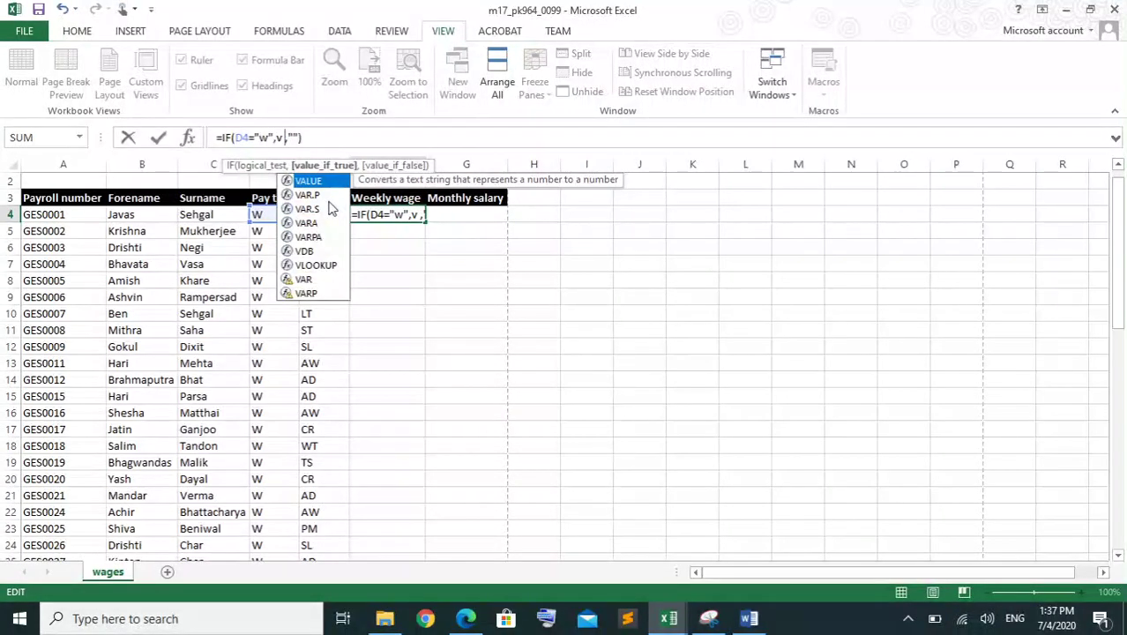
pyautogui.press('Down')
pyautogui.press('Down')
pyautogui.press('Down')
pyautogui.press('Down')
pyautogui.press('Down')
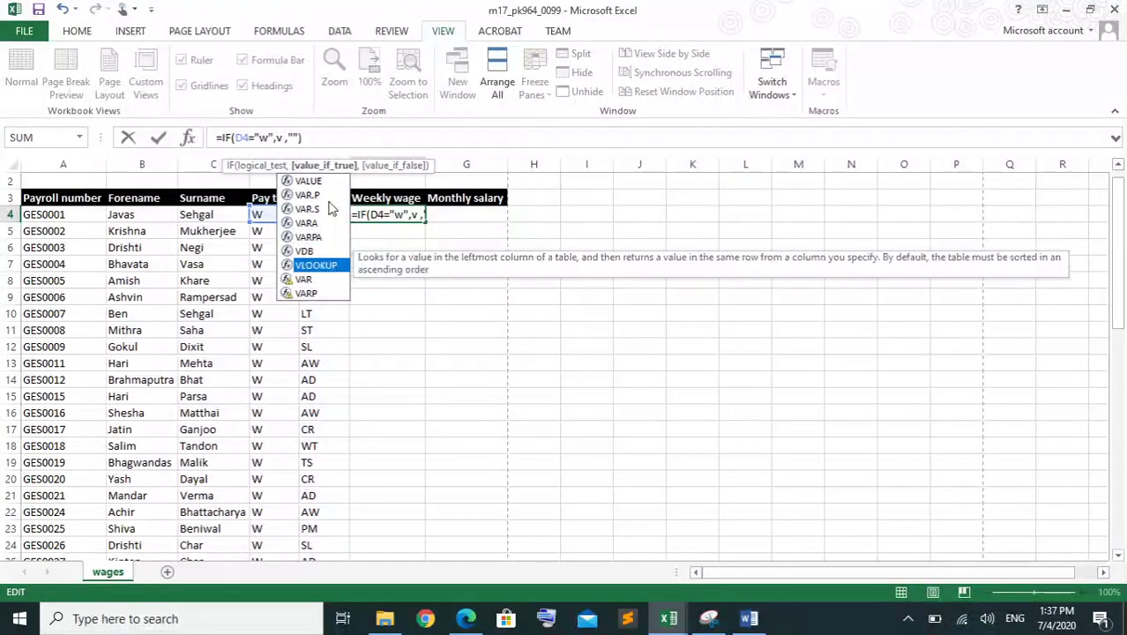
pyautogui.press('Tab')
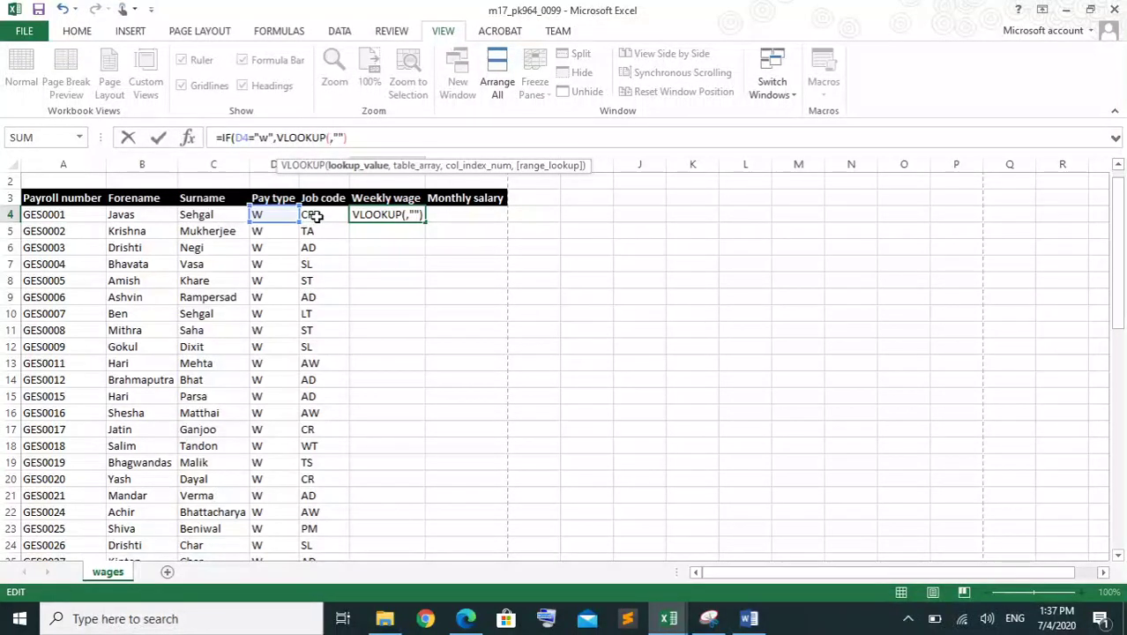
pyautogui.click(315, 216)
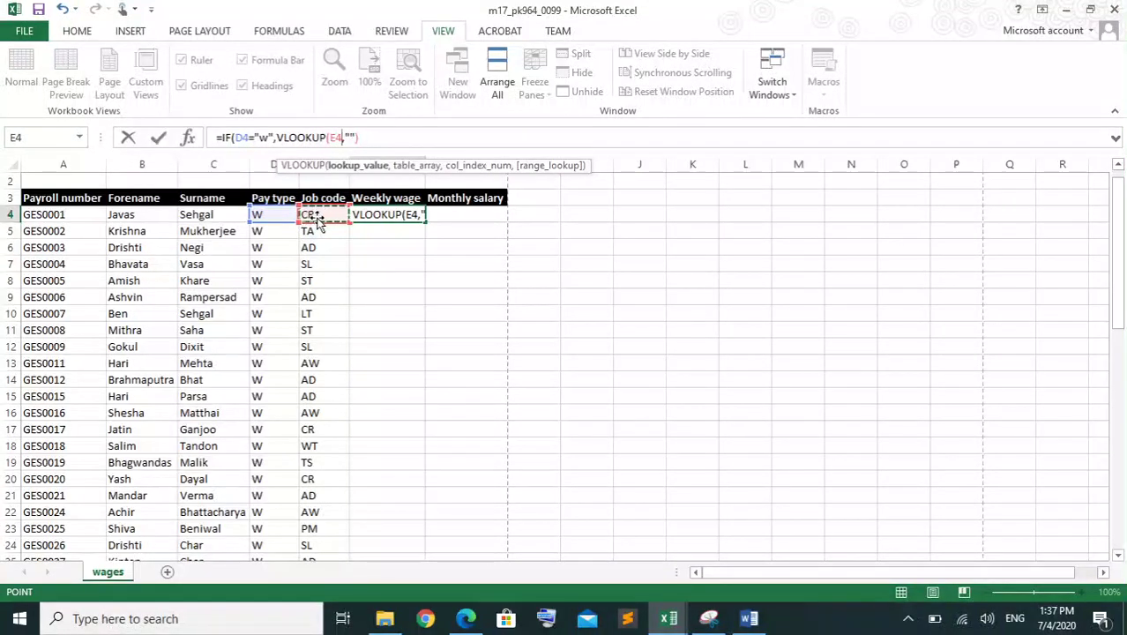
pyautogui.press('Right')
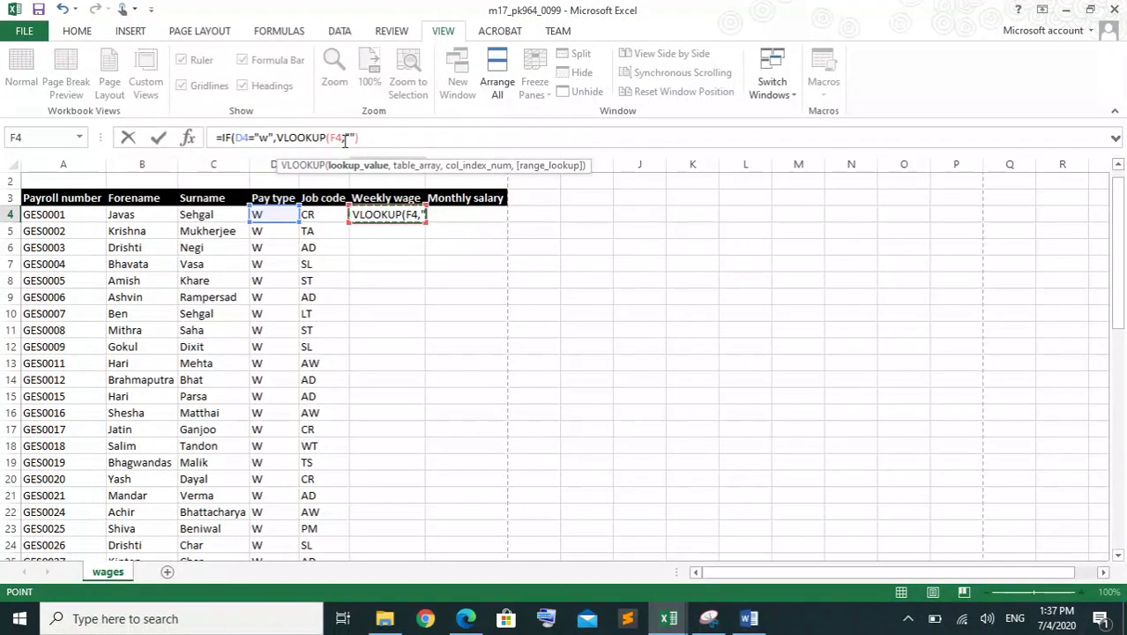
pyautogui.write(',')
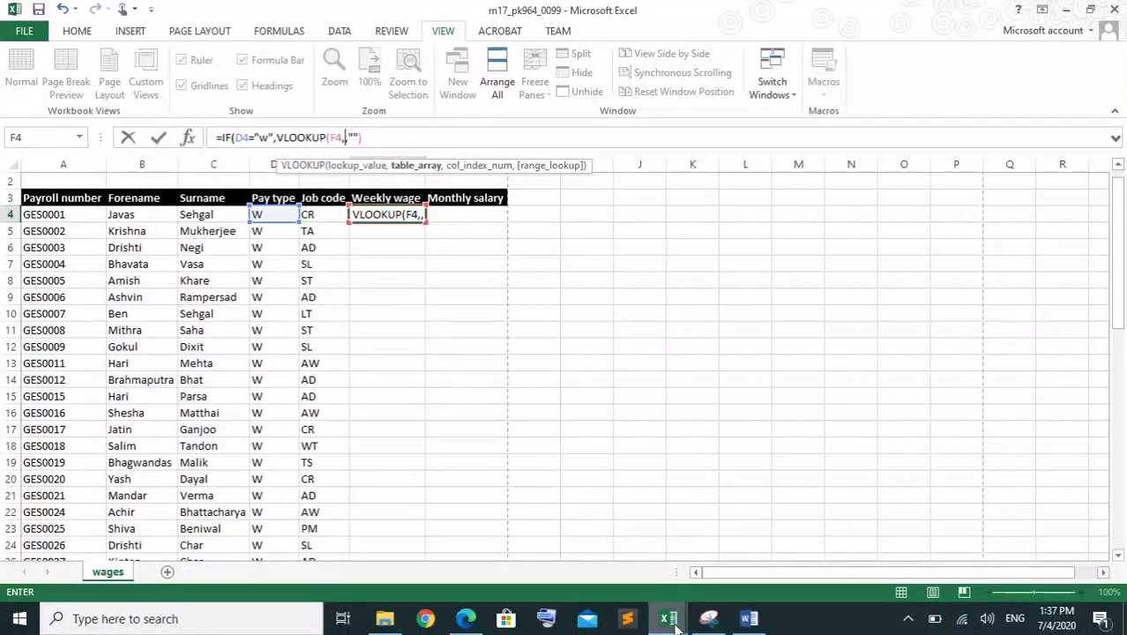
pyautogui.moveTo(668, 618)
pyautogui.click(596, 556)
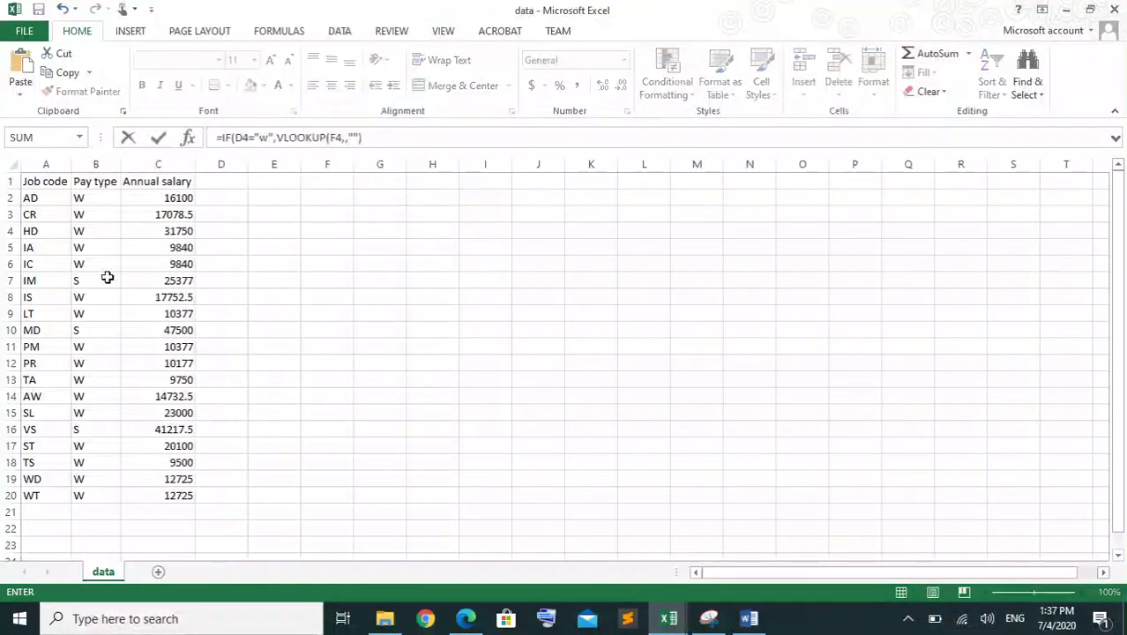
# Step: Finish the VLOOKUP with table [data.csv]data!$A$2:$C$20, column 3 and FALSE, then enter it
pyautogui.moveTo(30, 201); pyautogui.dragTo(166, 494)
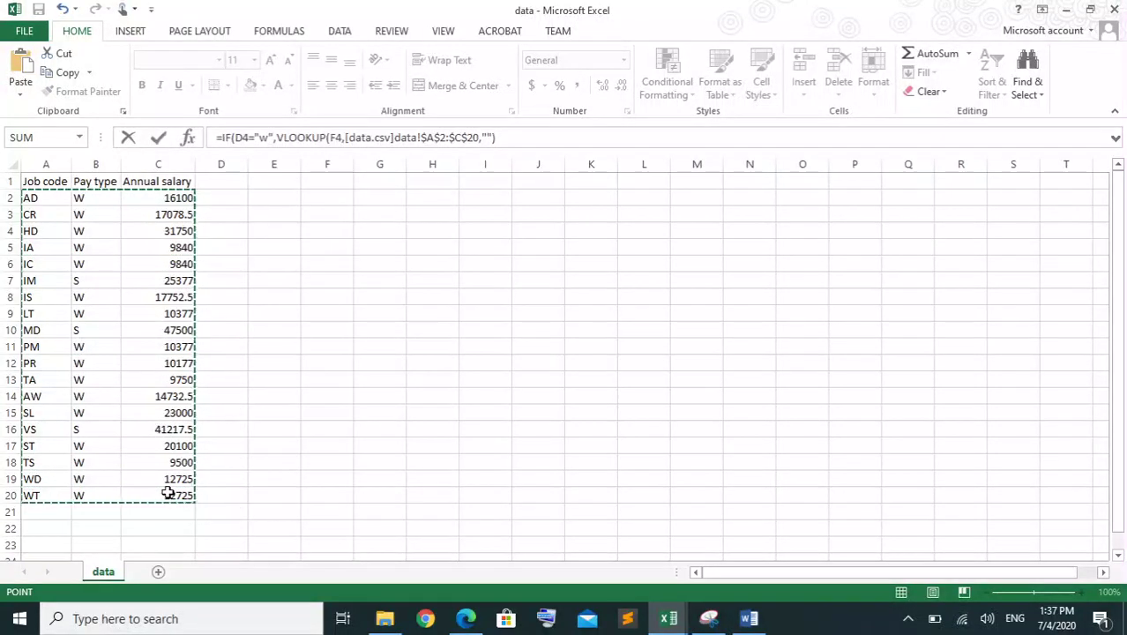
pyautogui.click(477, 138)
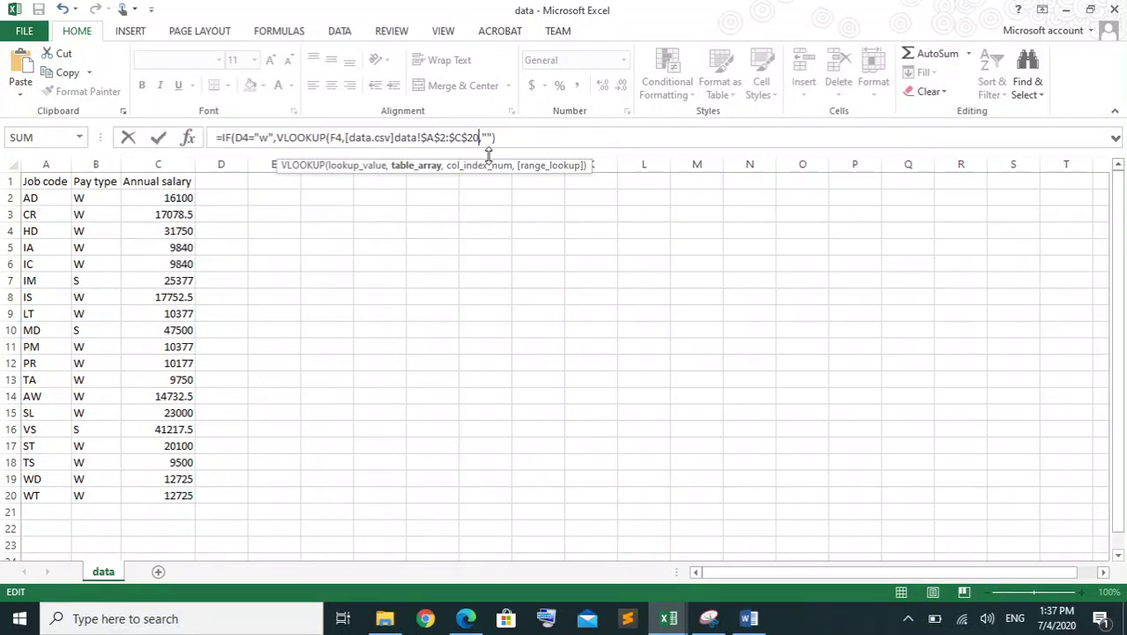
pyautogui.write(',')
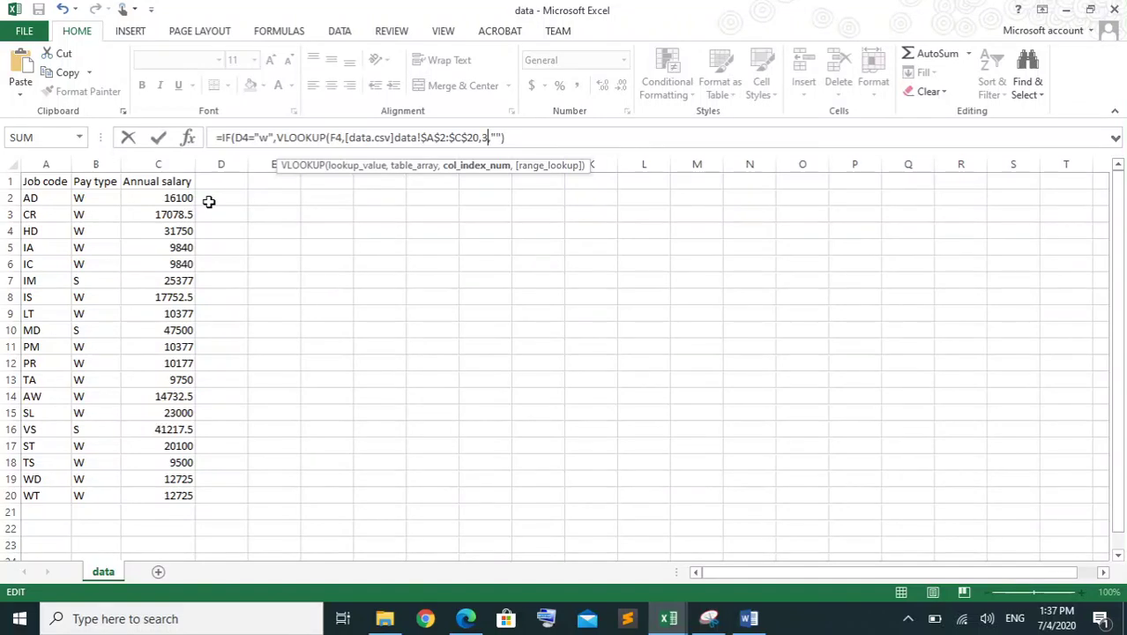
pyautogui.write(',')
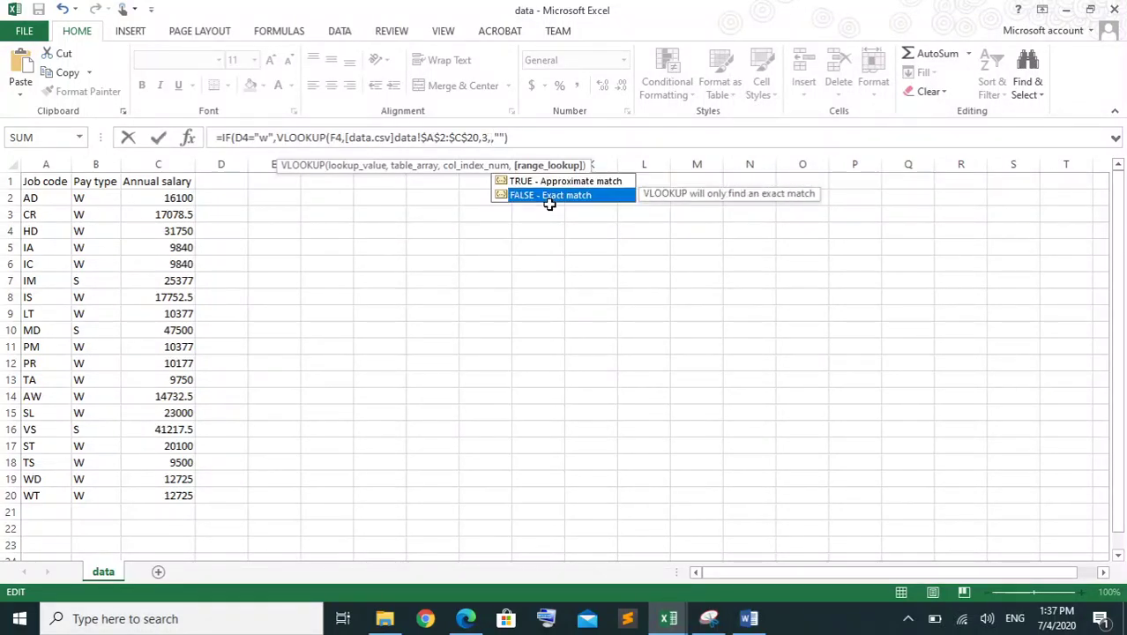
pyautogui.doubleClick(549, 196)
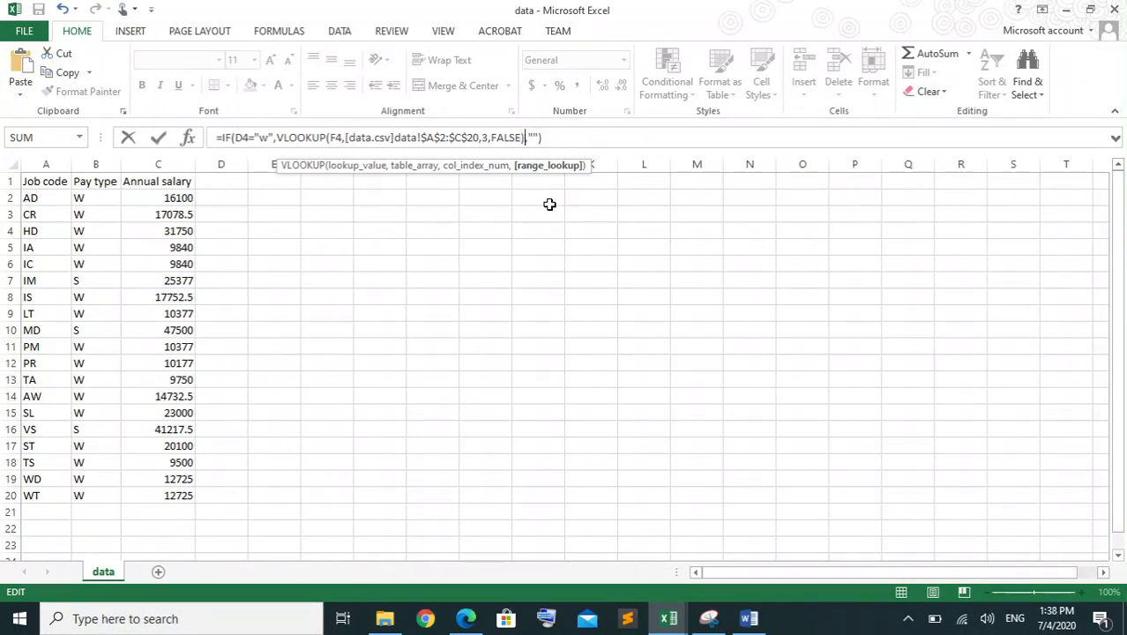
pyautogui.press('Right')
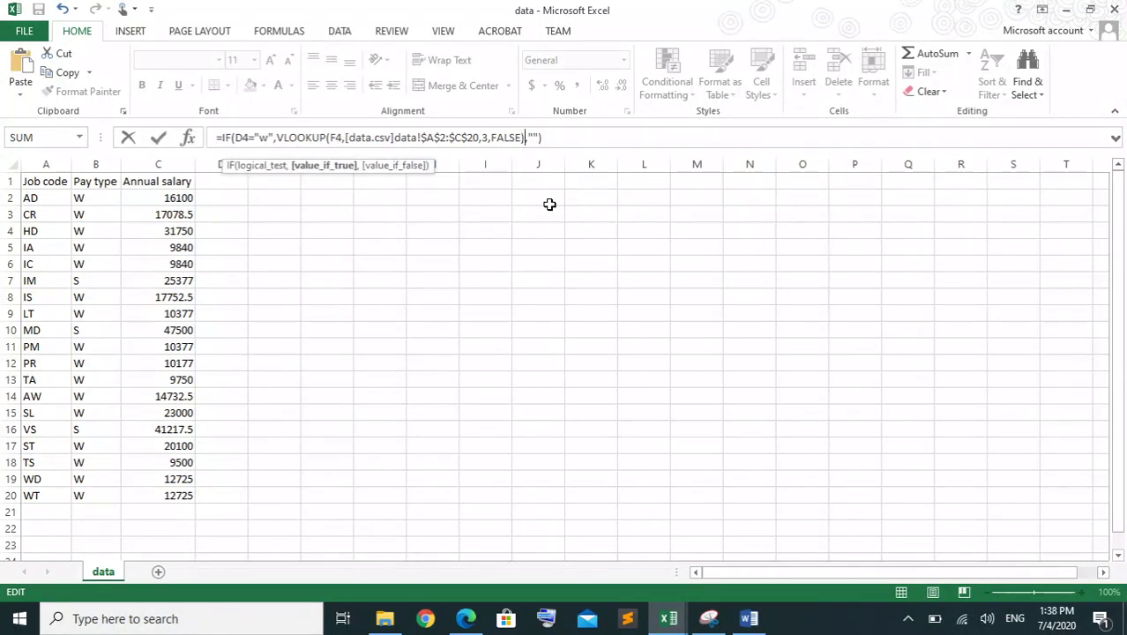
pyautogui.press('Return')
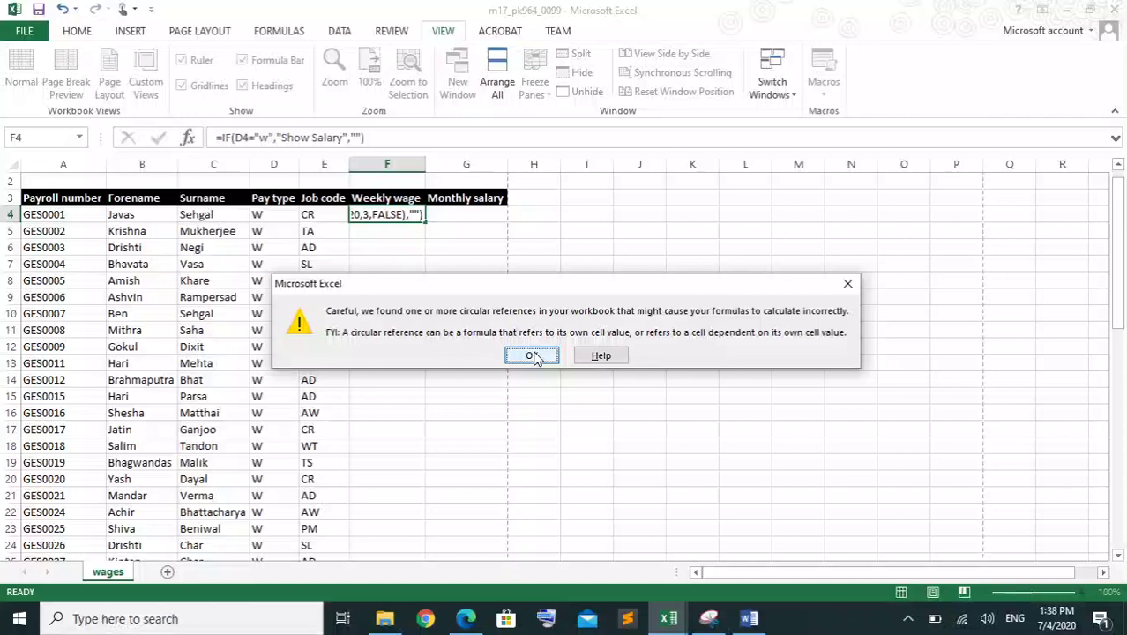
# Step: Close the circular-reference warning with OK so F4 shows 0
pyautogui.click(533, 357)
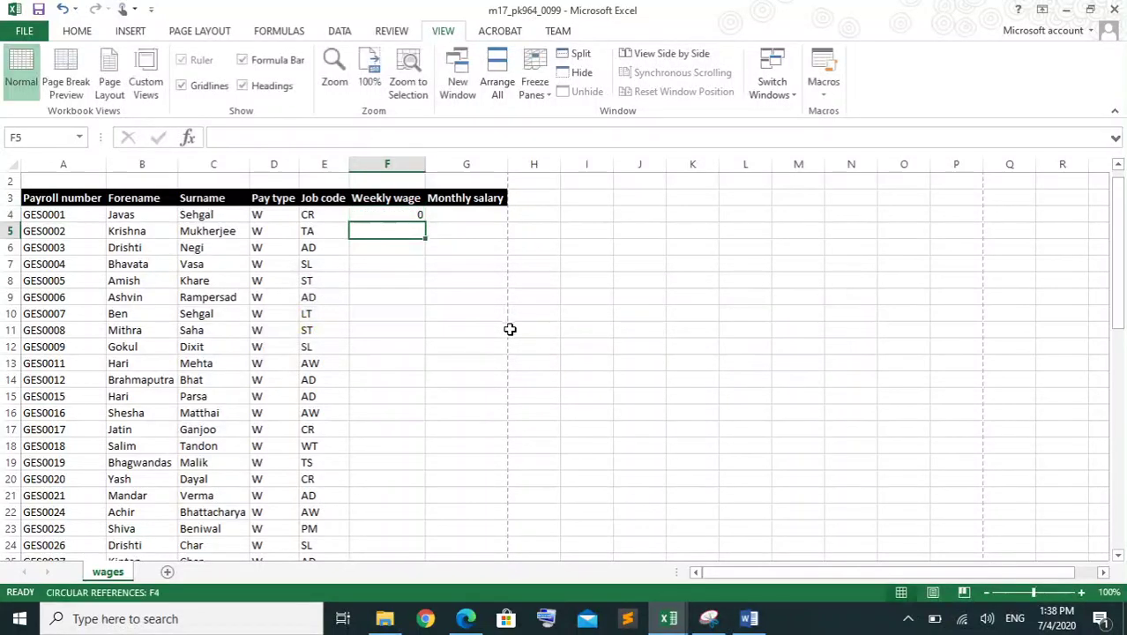
pyautogui.click(405, 214)
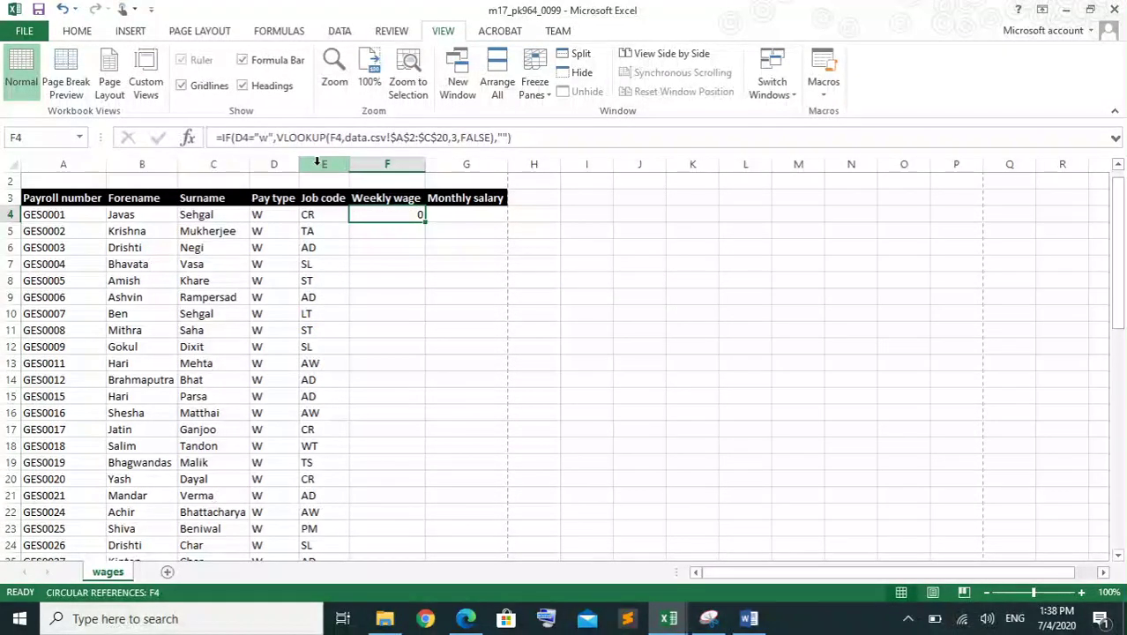
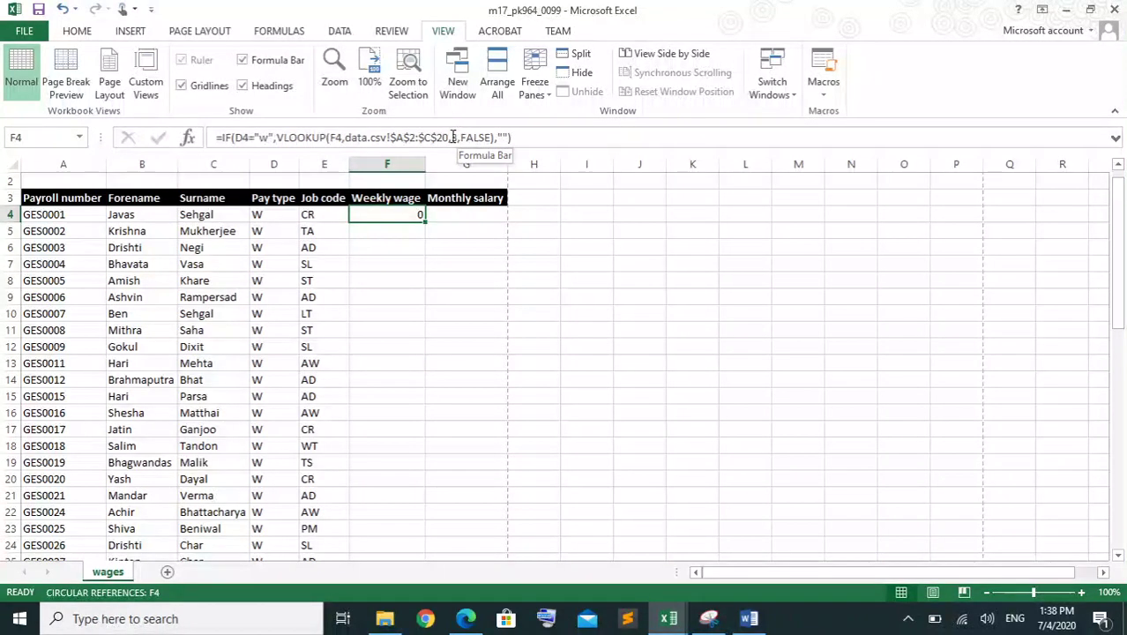
# Step: Reselect the job code and salary table in the data workbook as F4's VLOOKUP range
pyautogui.moveTo(449, 137); pyautogui.dragTo(344, 140)
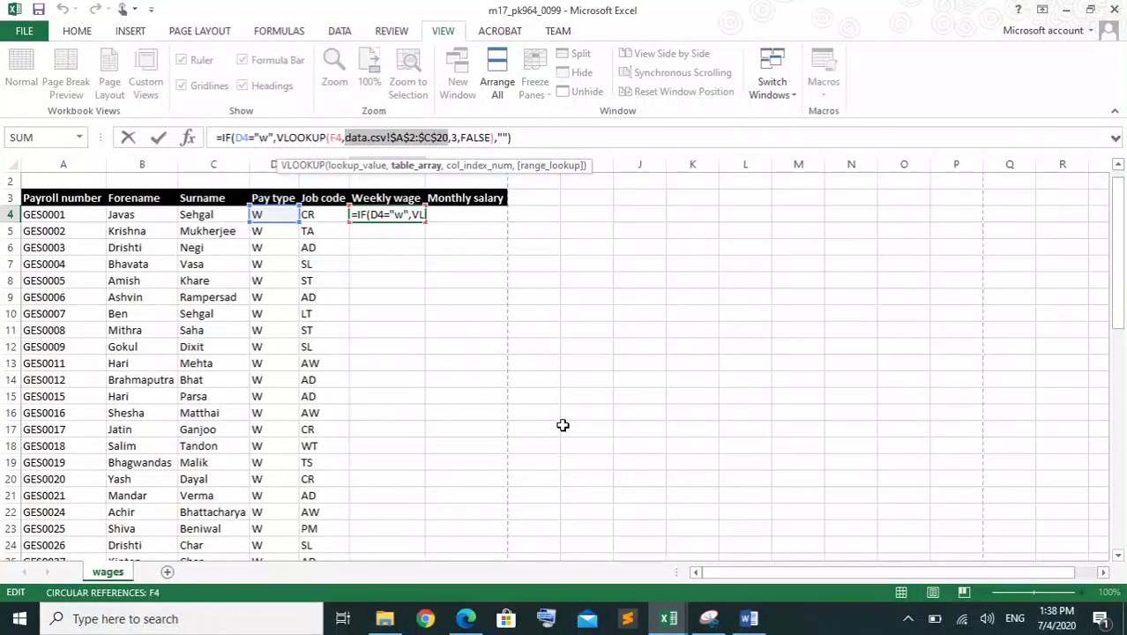
pyautogui.click(580, 545)
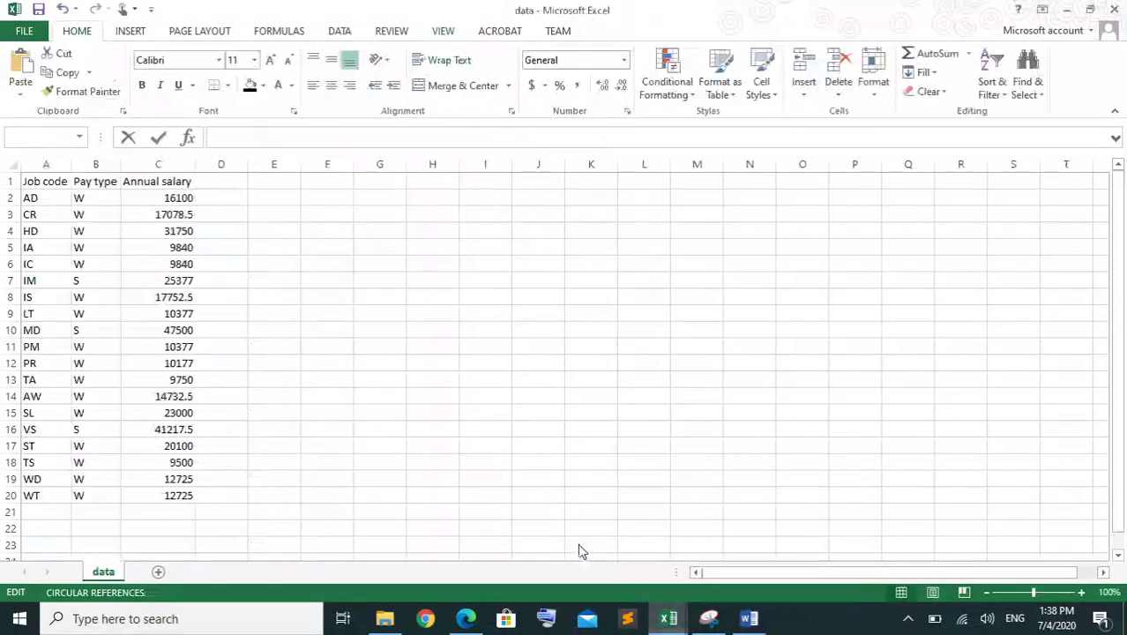
pyautogui.moveTo(34, 205)
pyautogui.mouseDown()
pyautogui.moveTo(188, 467)
pyautogui.moveTo(188, 496)
pyautogui.mouseUp()
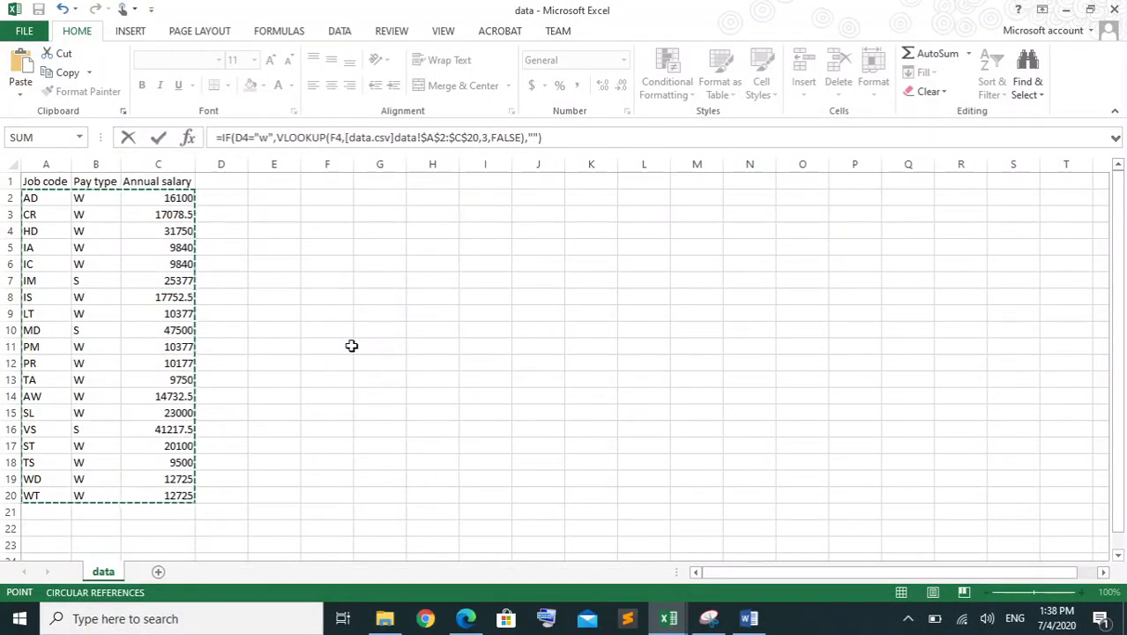
pyautogui.press('Return')
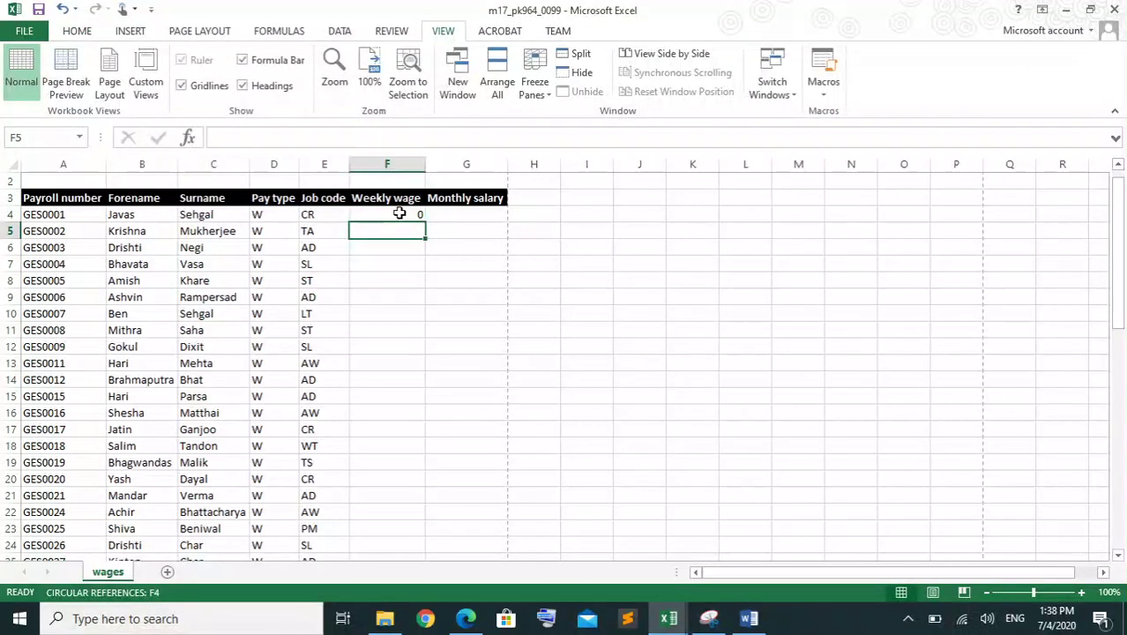
# Step: Change F4's lookup value from F4 to E4, so it returns 17078.5
pyautogui.click(400, 213)
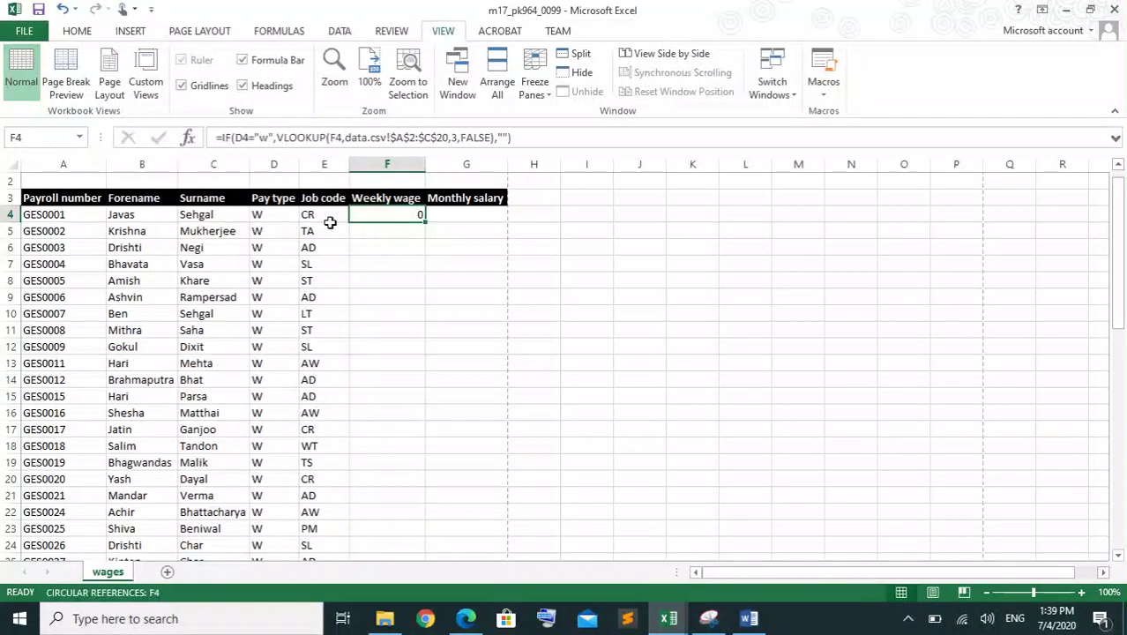
pyautogui.click(335, 138)
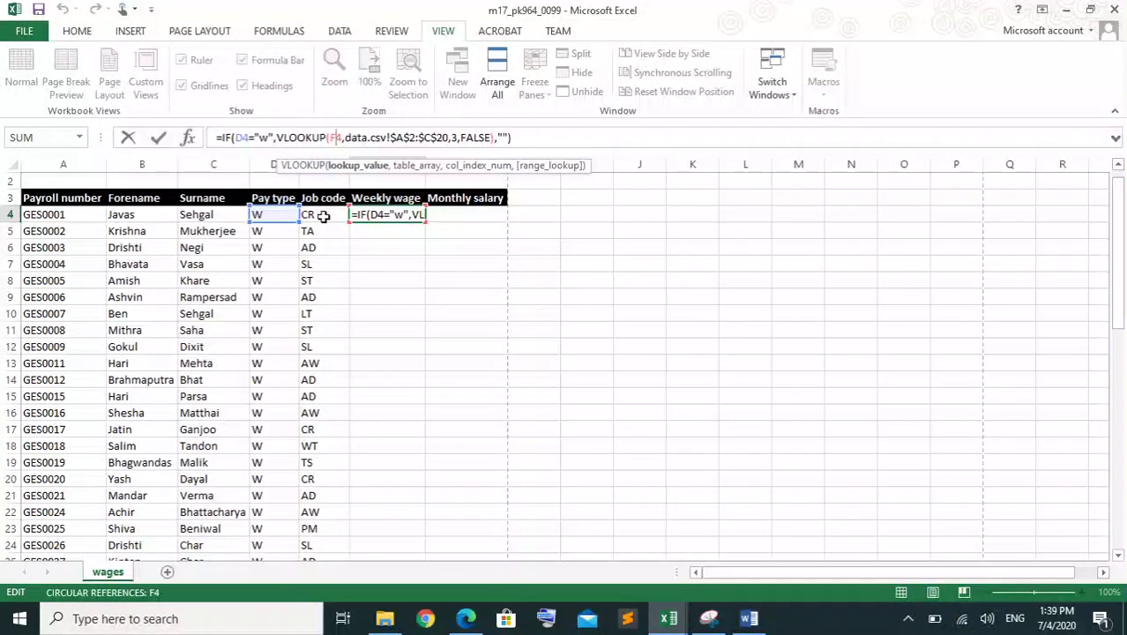
pyautogui.press('BackSpace')
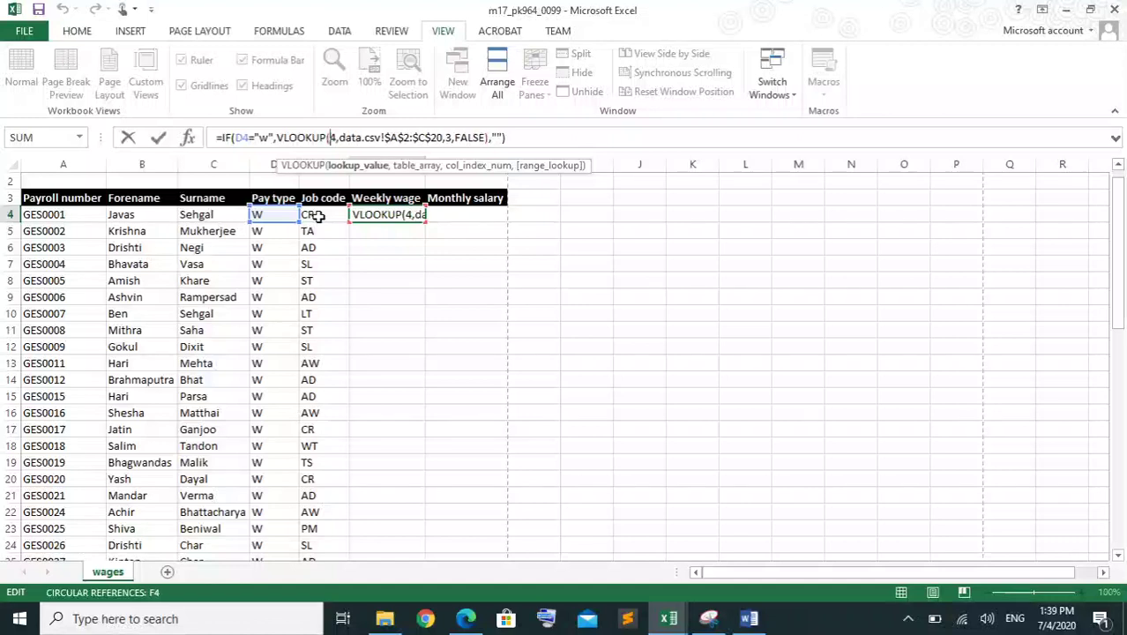
pyautogui.write('E')
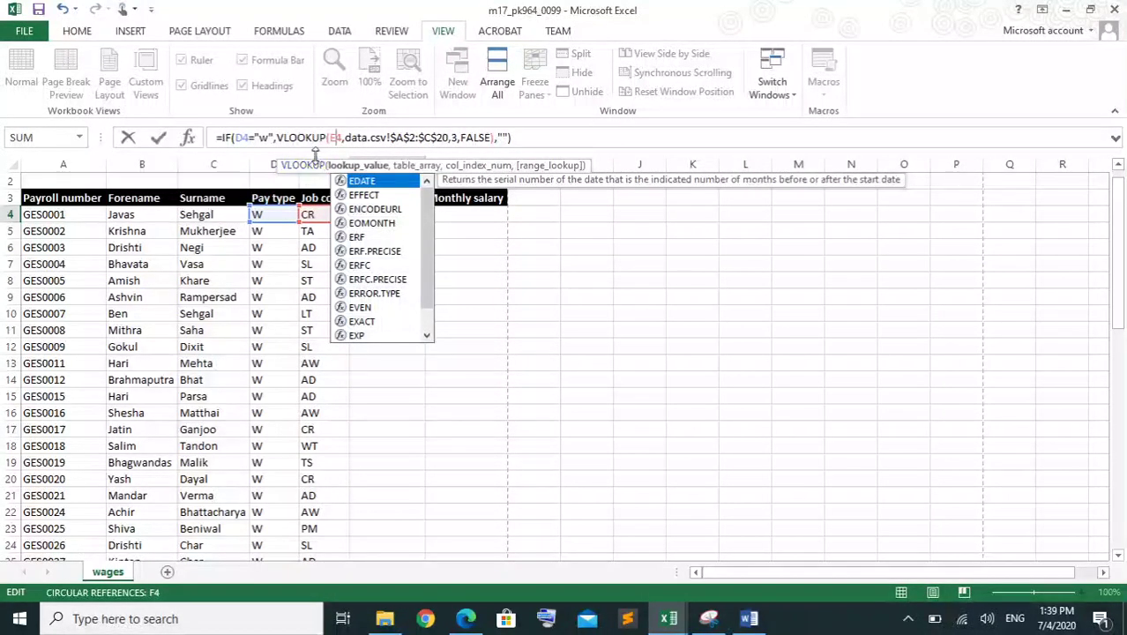
pyautogui.press('Return')
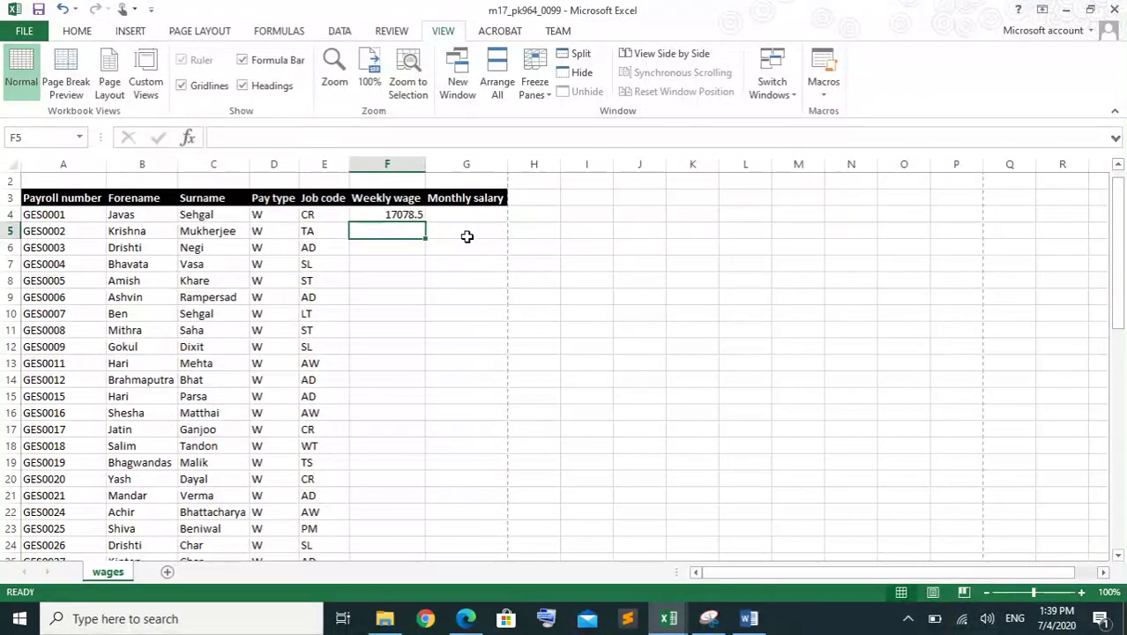
# Step: Append )/50 to F4's formula so the weekly wage shows 341.57
pyautogui.click(401, 212)
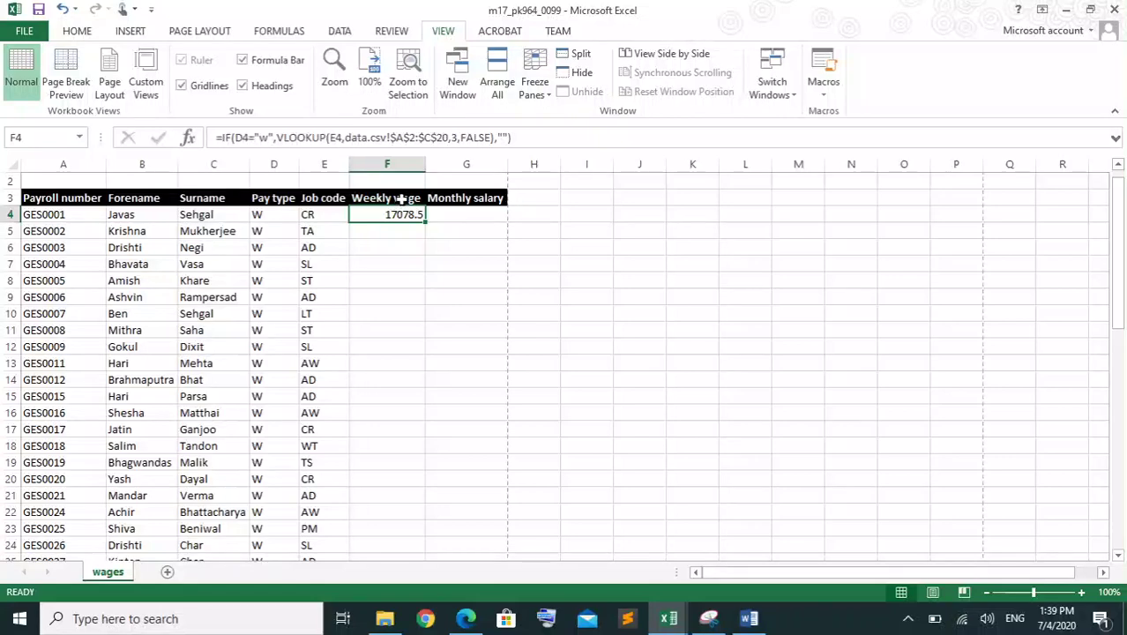
pyautogui.click(492, 139)
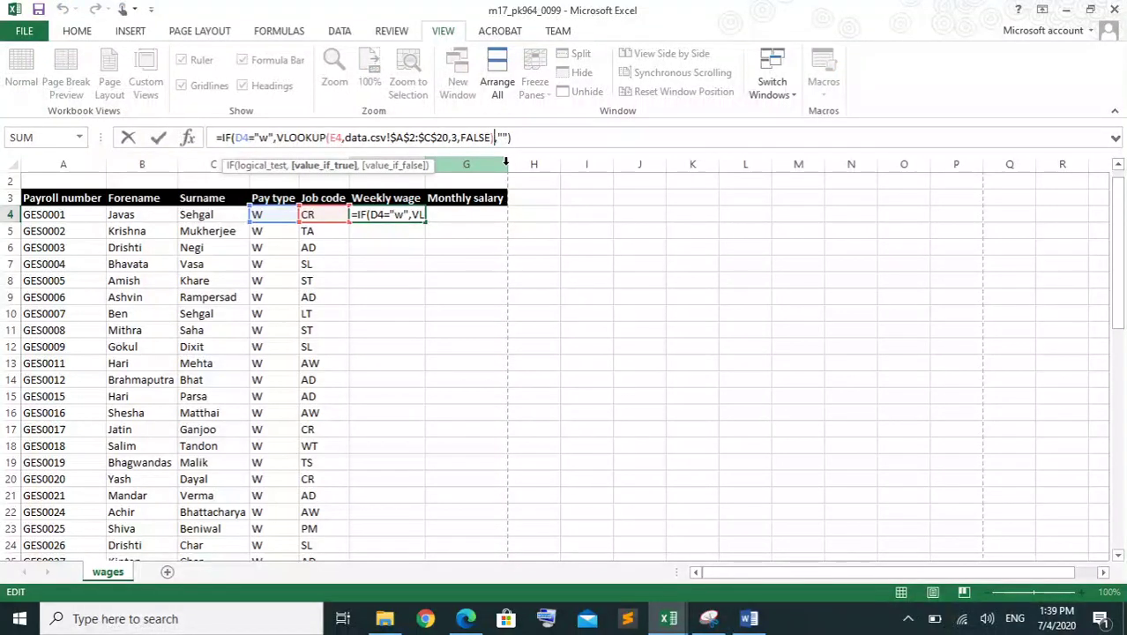
pyautogui.write(')/5')
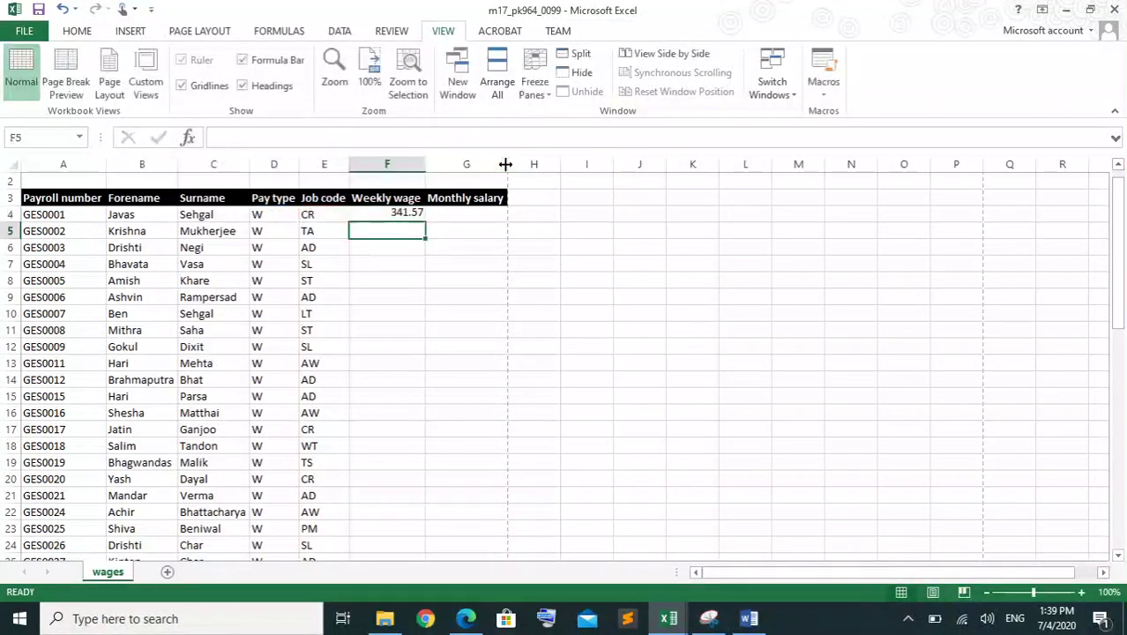
pyautogui.press('Return')
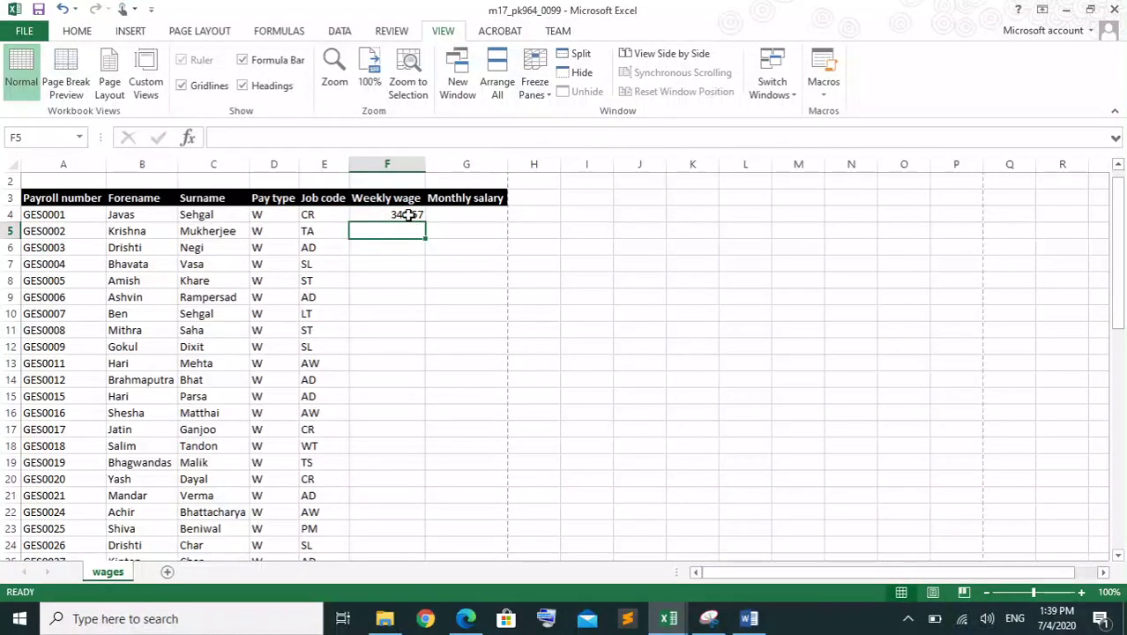
pyautogui.click(408, 215)
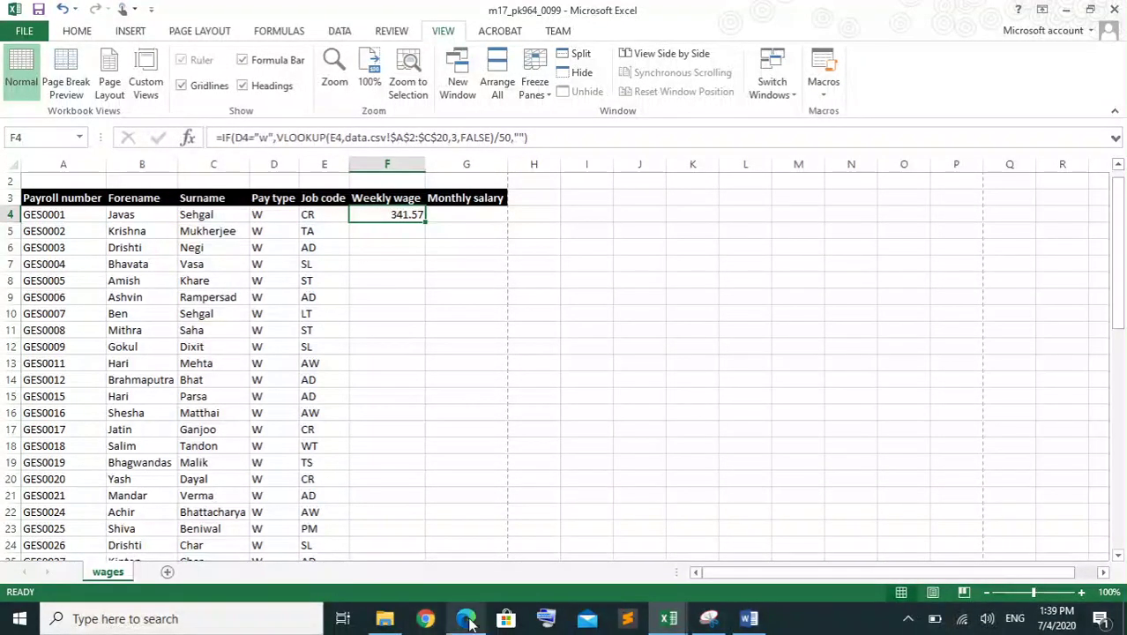
pyautogui.click(465, 618)
# Step: Read the Task 3 questions on page 6, comparing them with the data and wages workbooks
pyautogui.scroll(5, 500, 482)
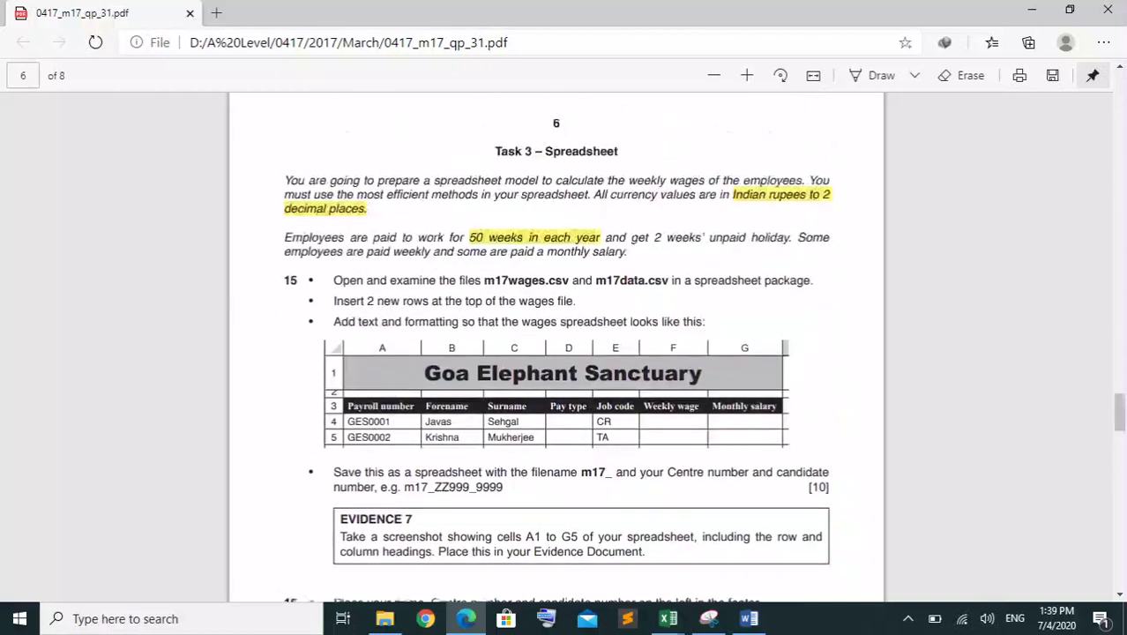
pyautogui.scroll(-1, 705, 309)
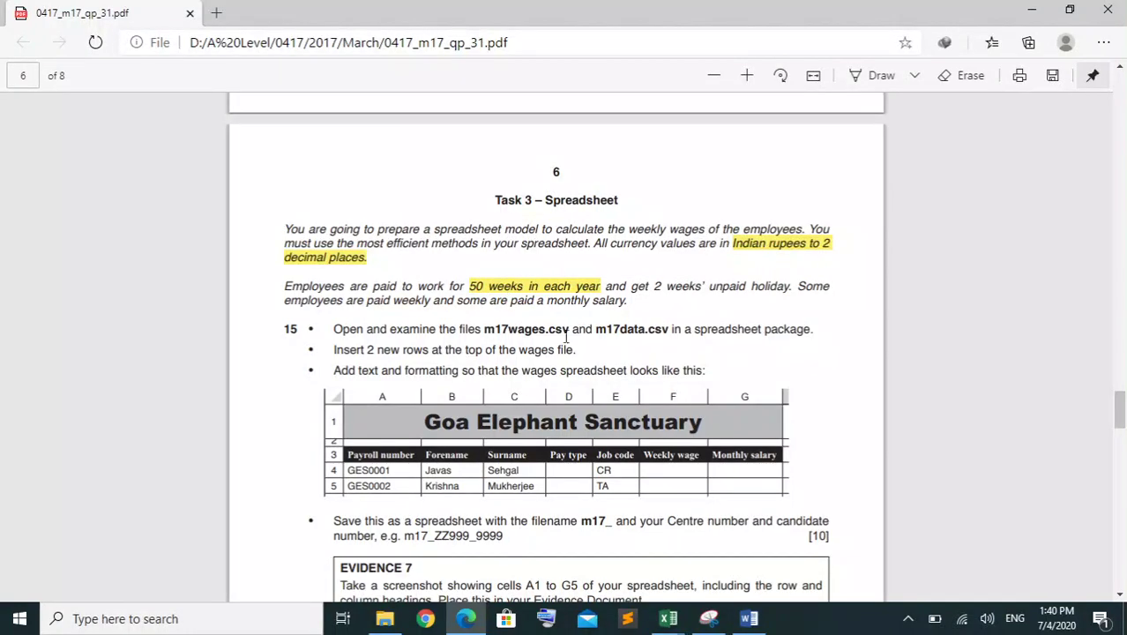
pyautogui.moveTo(669, 618)
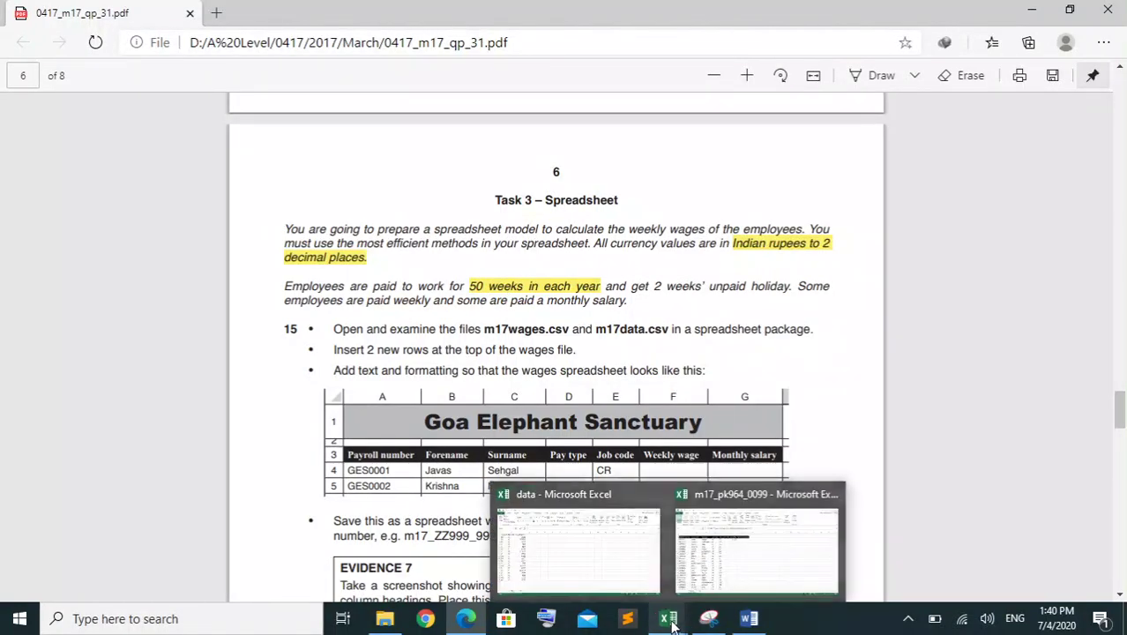
pyautogui.click(600, 543)
pyautogui.click(150, 199)
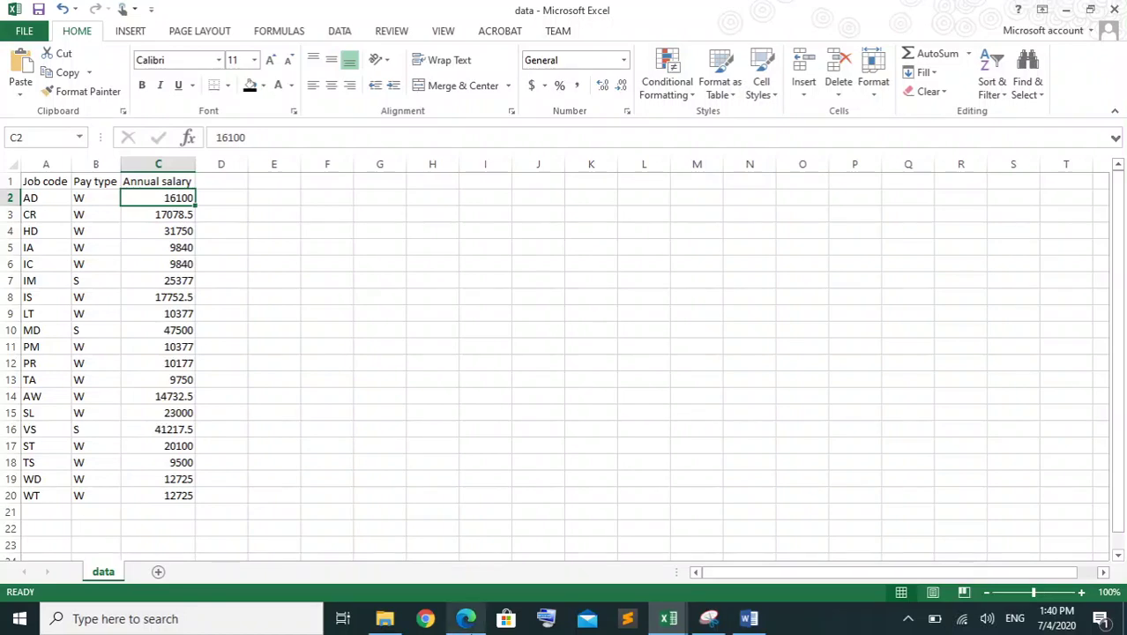
pyautogui.click(466, 618)
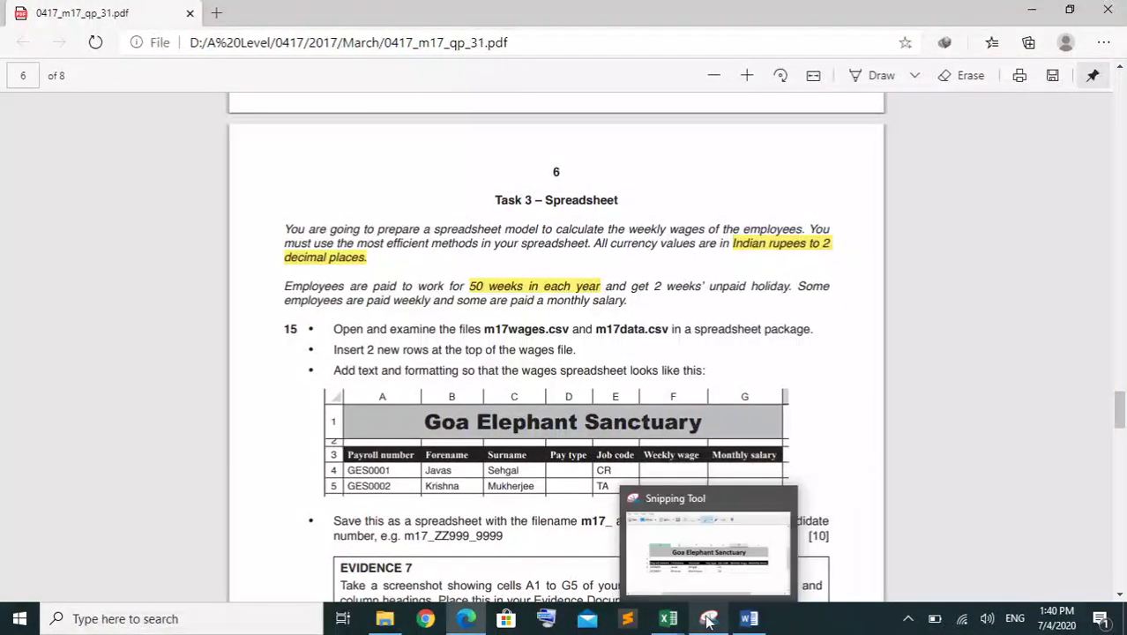
pyautogui.moveTo(668, 618)
pyautogui.click(759, 547)
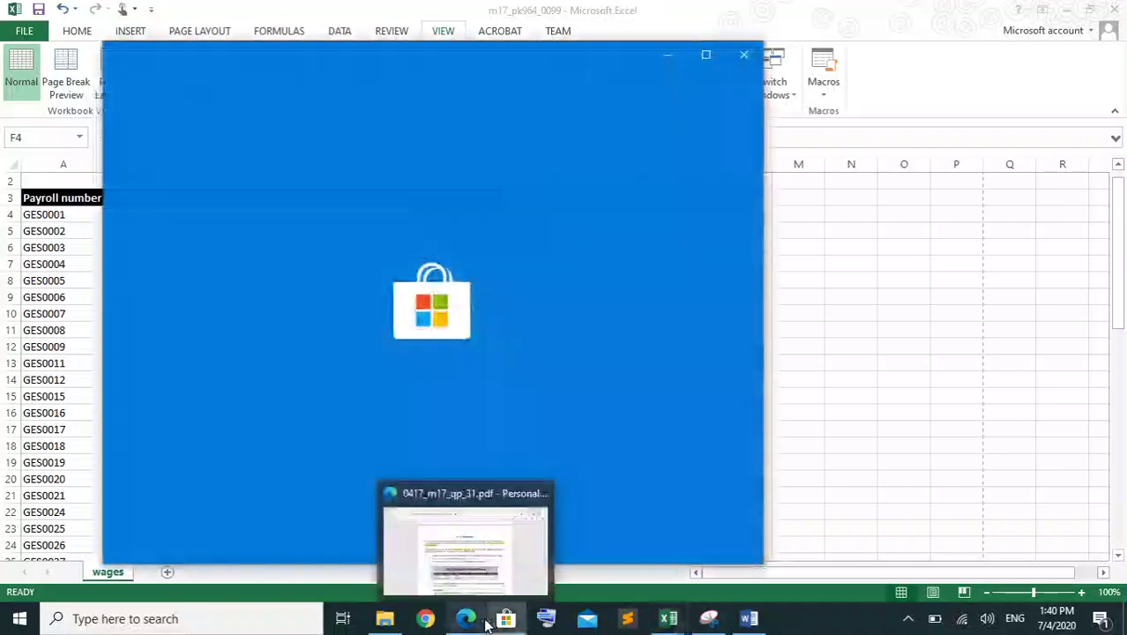
pyautogui.click(465, 621)
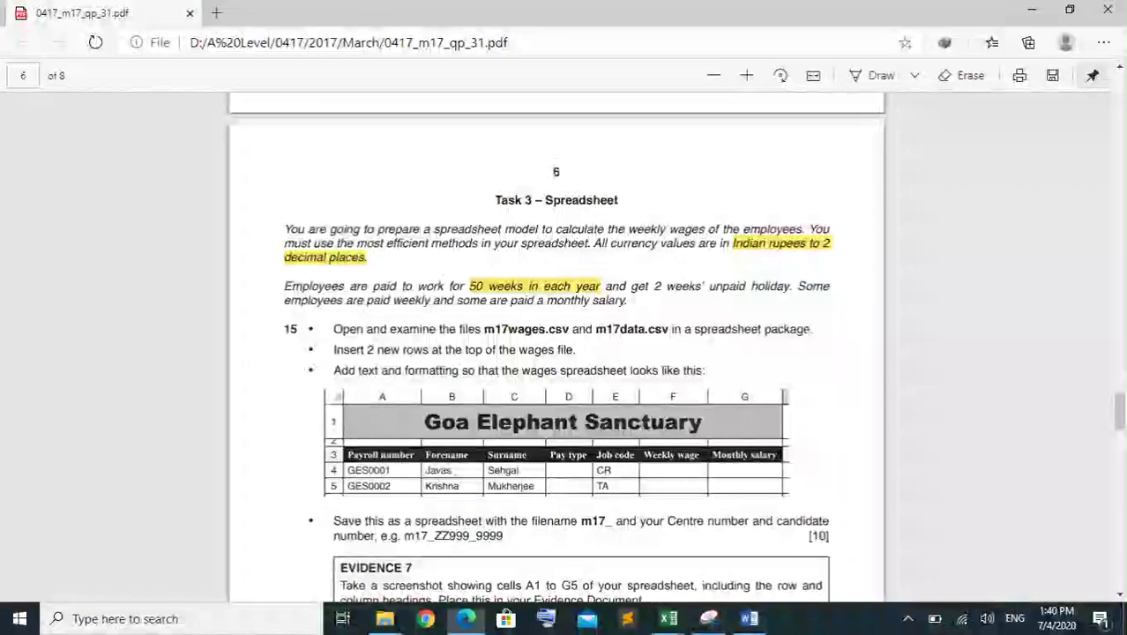
pyautogui.scroll(-3, 564, 353)
pyautogui.scroll(-2, 564, 353)
pyautogui.scroll(-1, 564, 353)
pyautogui.scroll(-1, 564, 353)
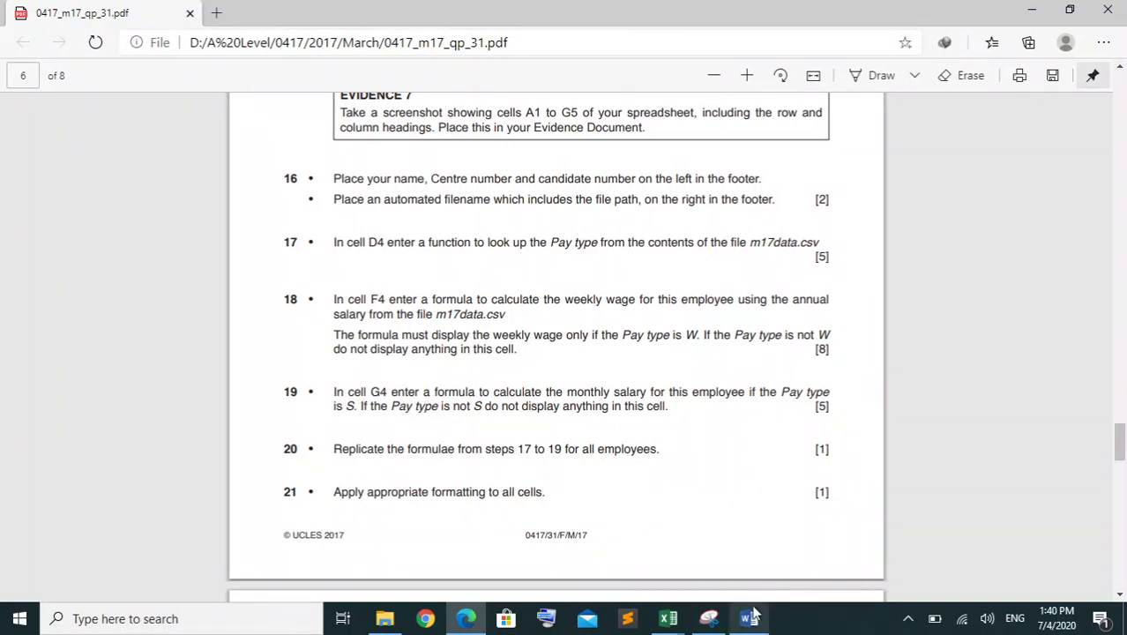
pyautogui.moveTo(668, 618)
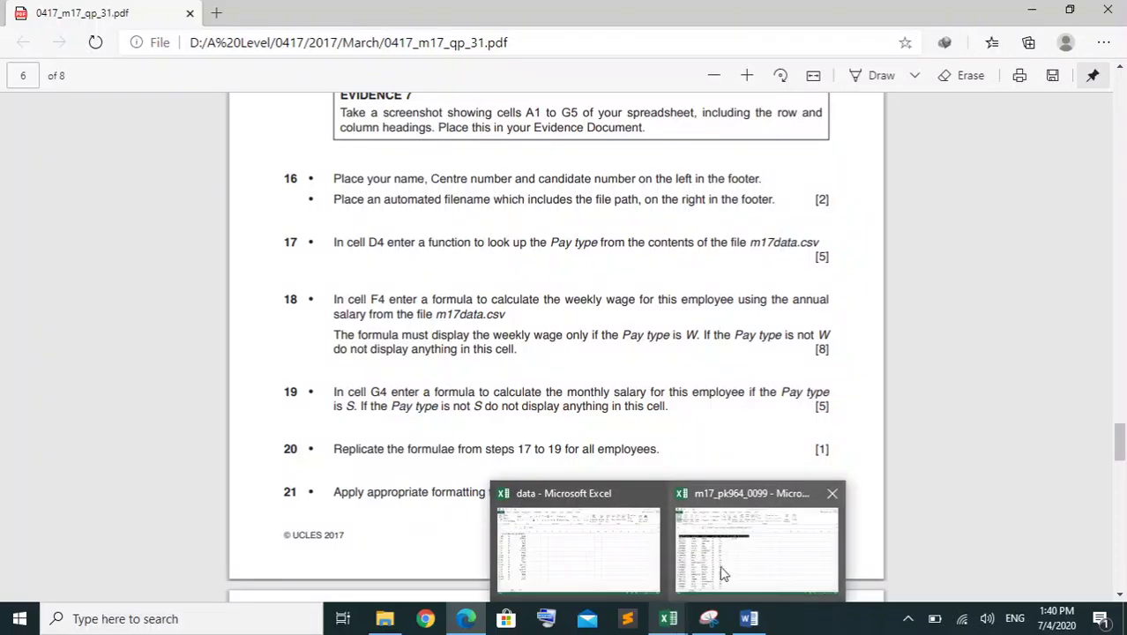
pyautogui.click(725, 572)
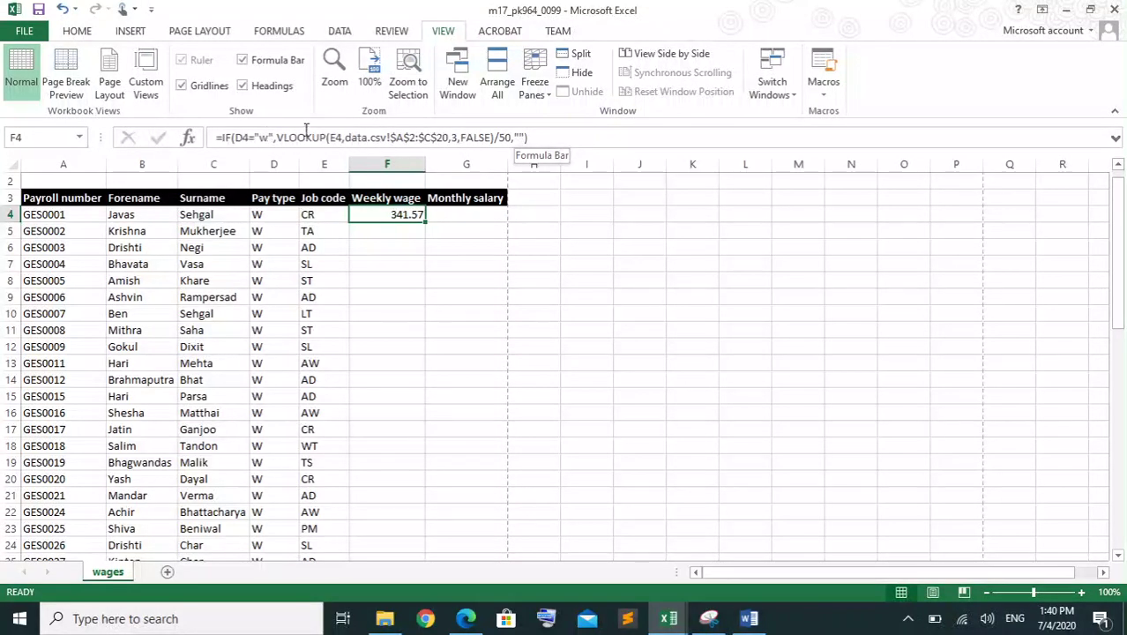
# Step: Copy F4's weekly wage formula into G4
pyautogui.moveTo(529, 136); pyautogui.dragTo(219, 144)
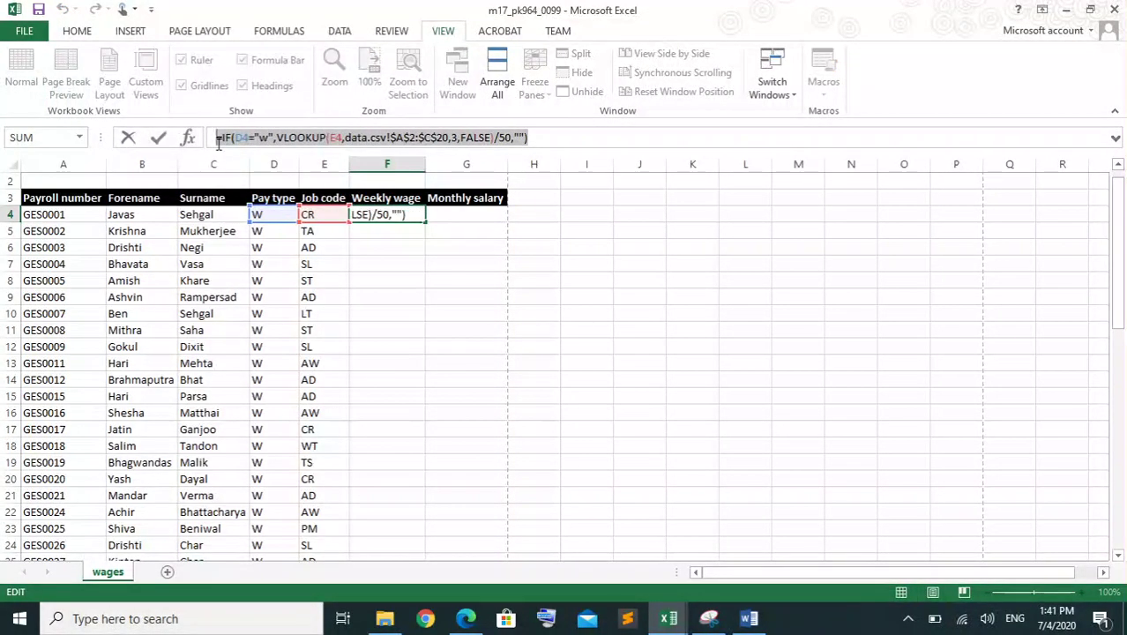
pyautogui.press('Escape')
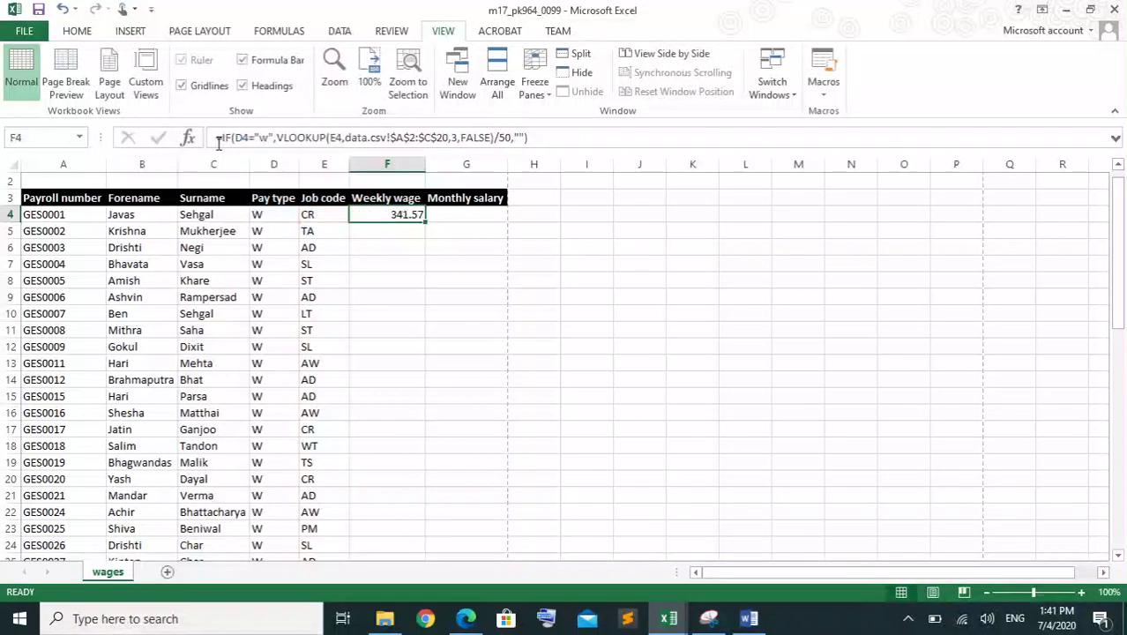
pyautogui.click(458, 214)
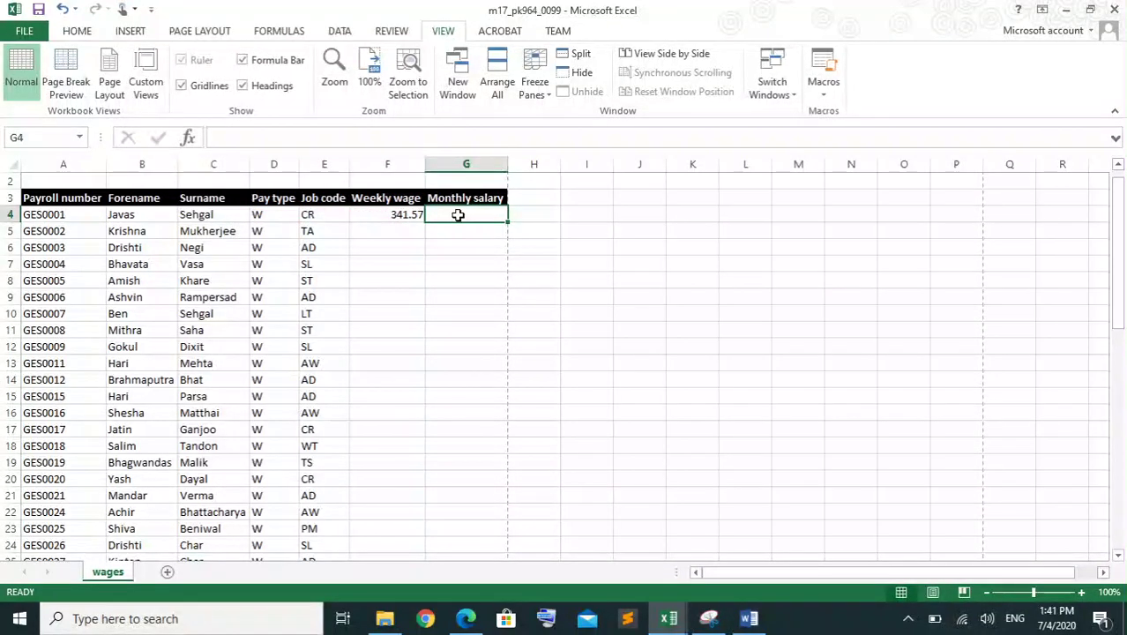
pyautogui.write('=IF(D4="w",VLOOKUP(E4,data.csv!$A$2:$C$20,3,FALSE)/50,"")')
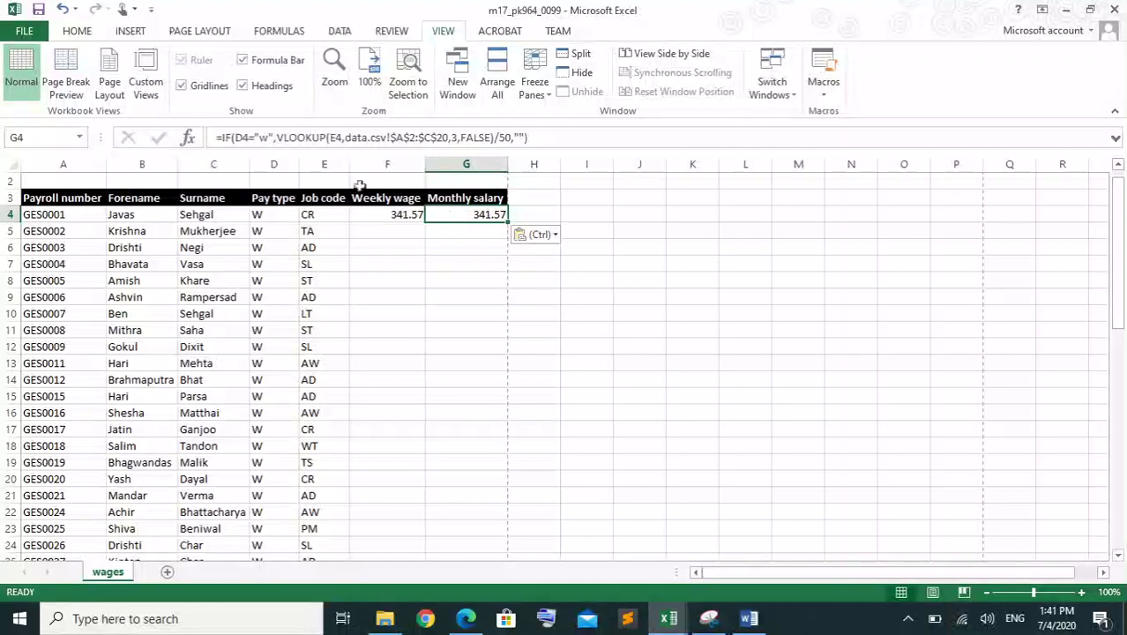
# Step: Change G4's condition to Pay type S and its divisor from 50 to 12
pyautogui.click(270, 139)
pyautogui.press('BackSpace')
pyautogui.write('w')
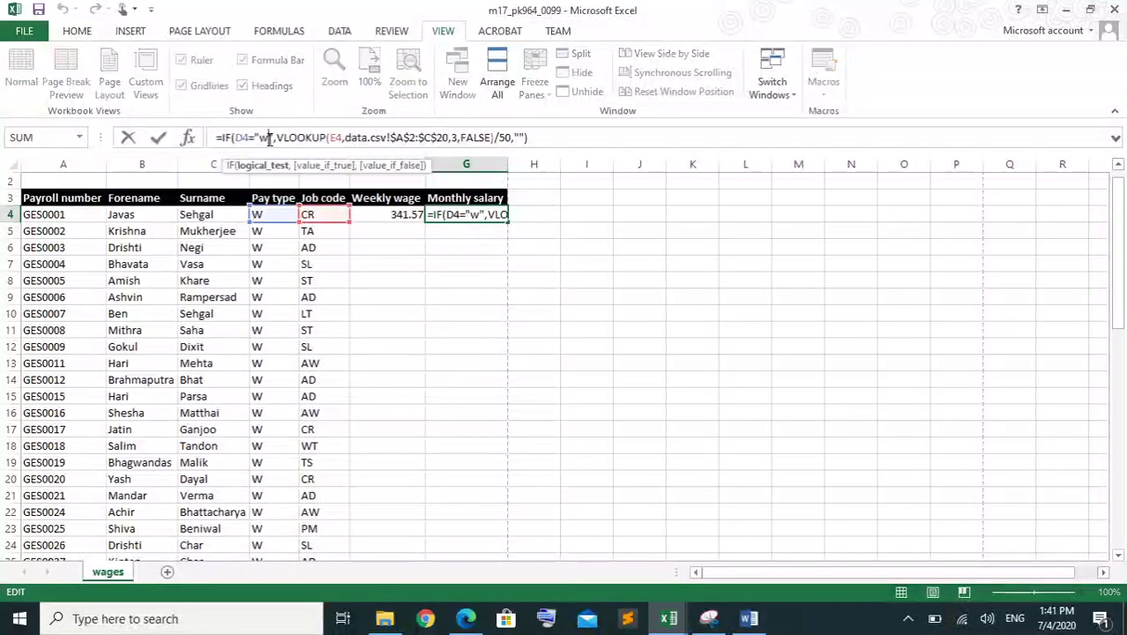
pyautogui.press('BackSpace')
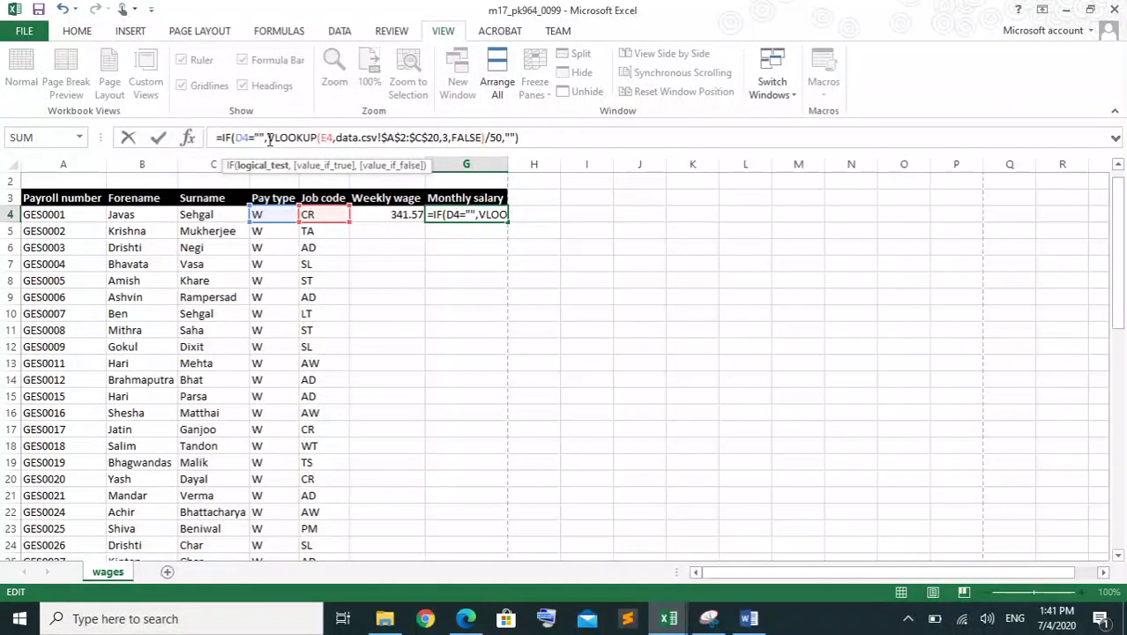
pyautogui.write('s')
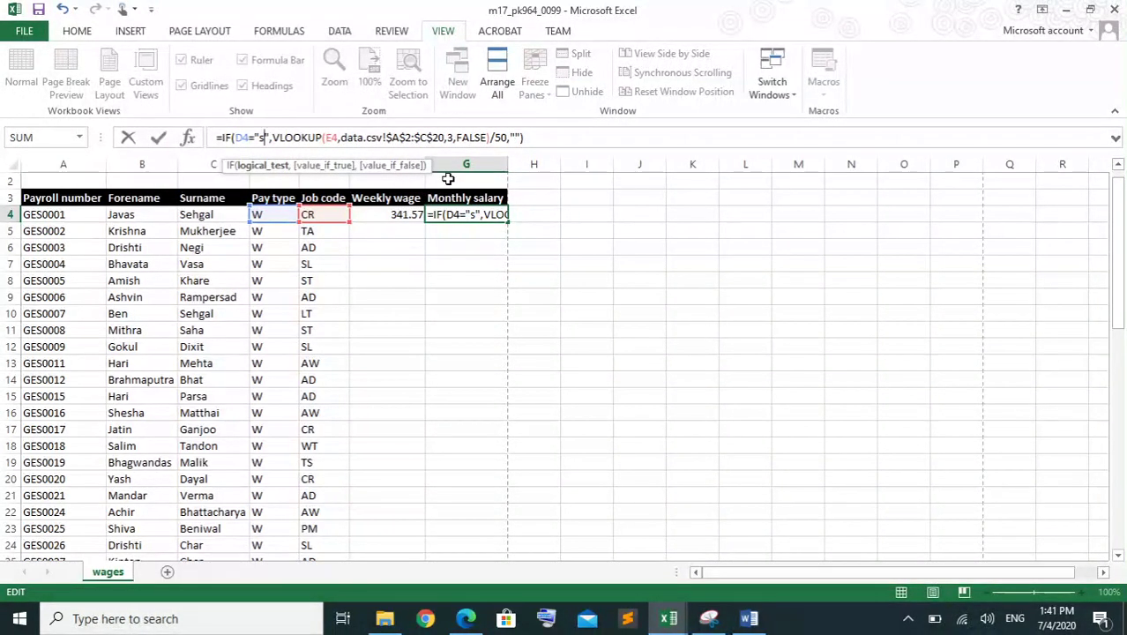
pyautogui.click(504, 138)
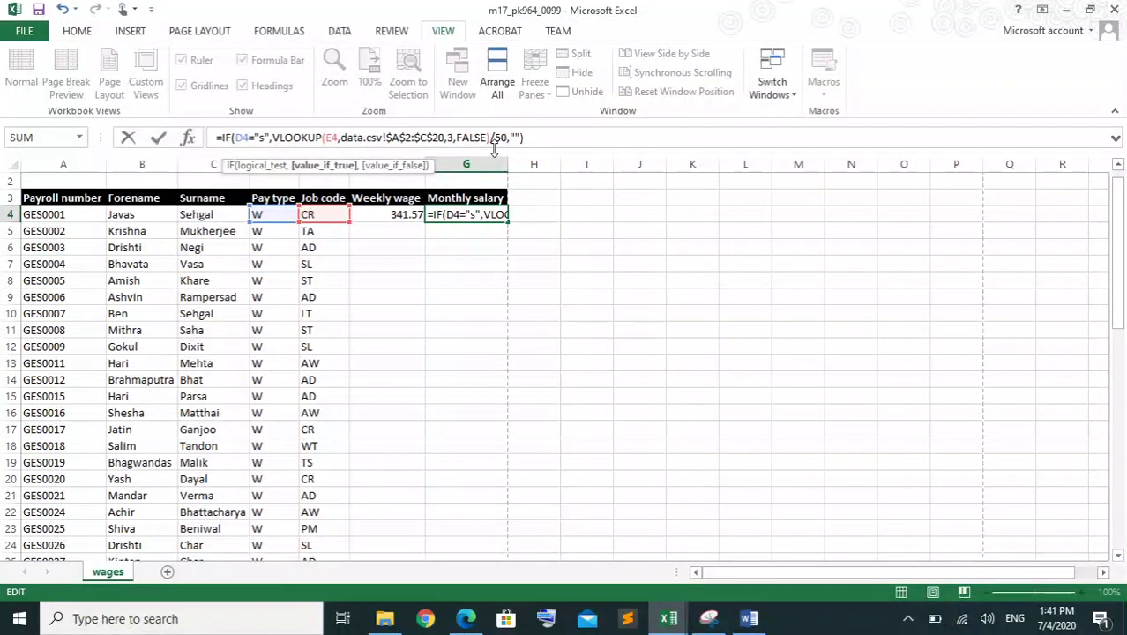
pyautogui.press('BackSpace')
pyautogui.press('BackSpace')
pyautogui.write('12')
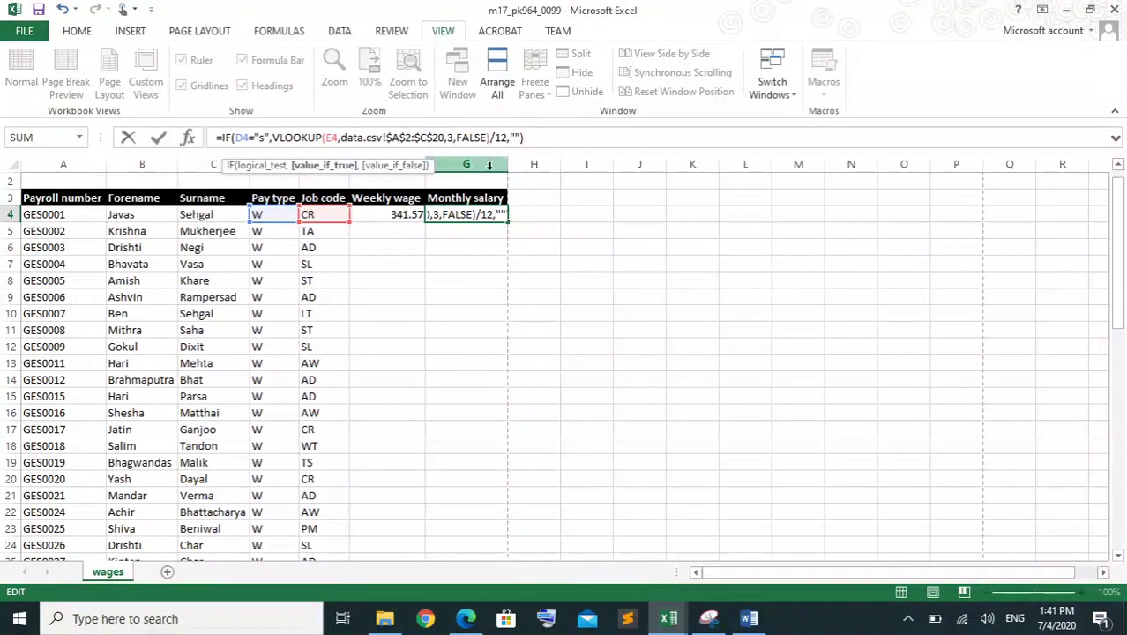
pyautogui.press('Return')
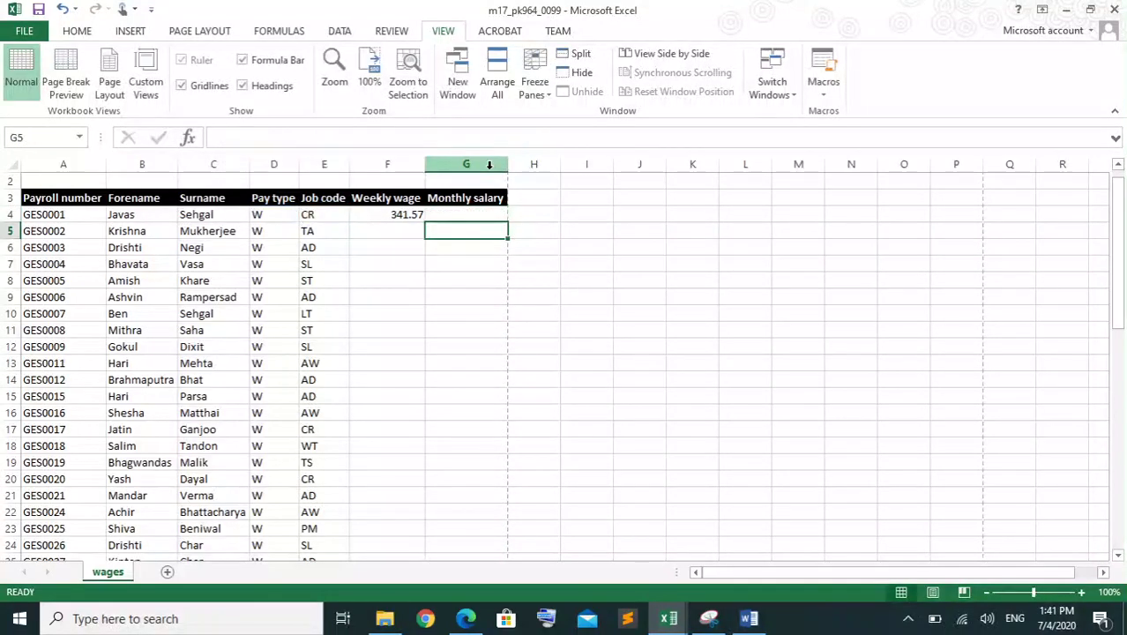
pyautogui.click(477, 213)
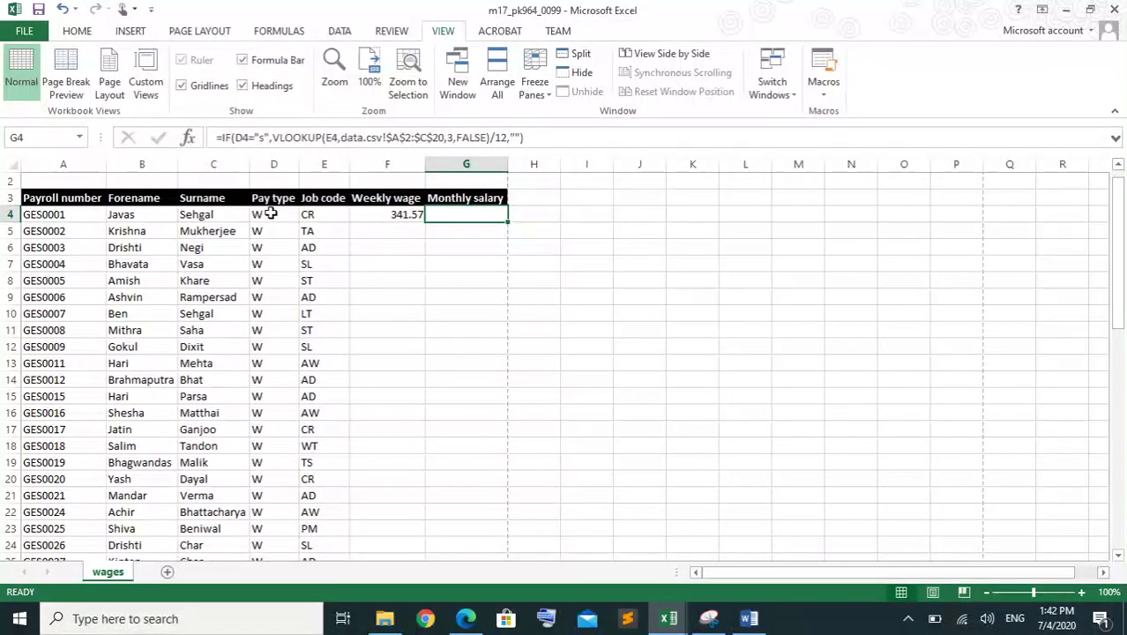
pyautogui.click(617, 297)
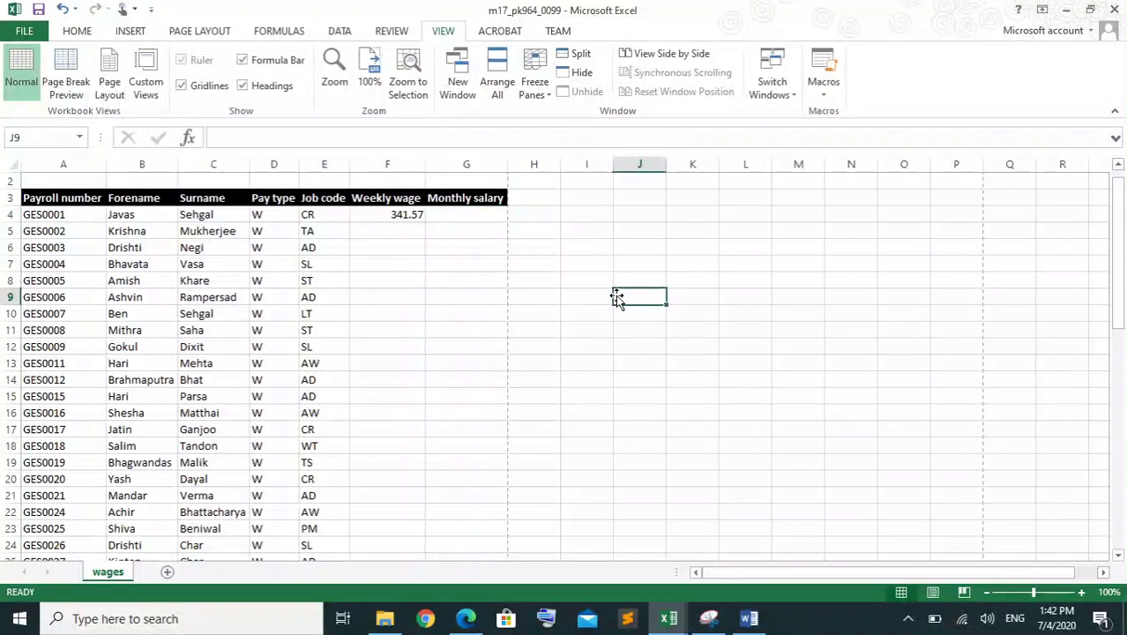
pyautogui.click(470, 624)
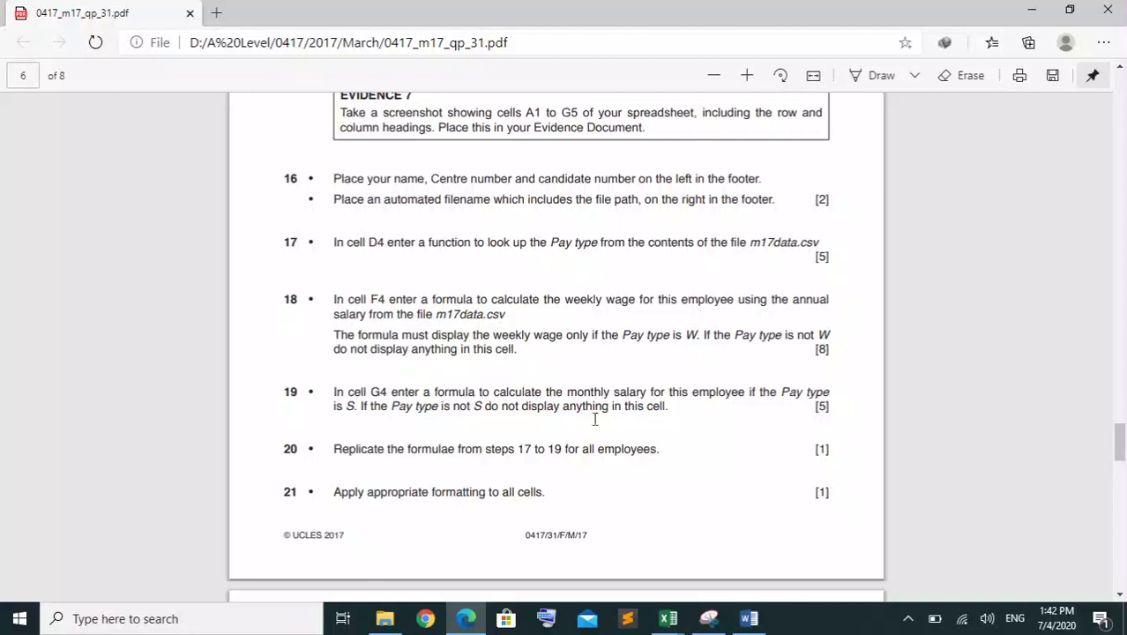
# Step: Reread question 19 and the Task 3 heading instructions on the exam paper
pyautogui.moveTo(665, 410); pyautogui.dragTo(333, 388)
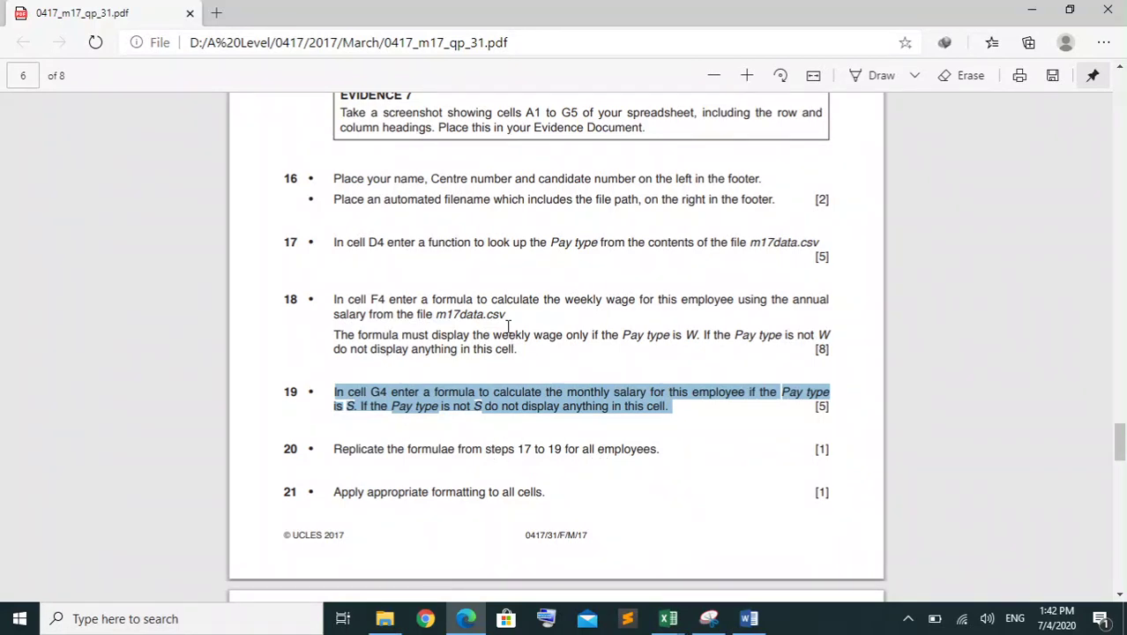
pyautogui.click(647, 392)
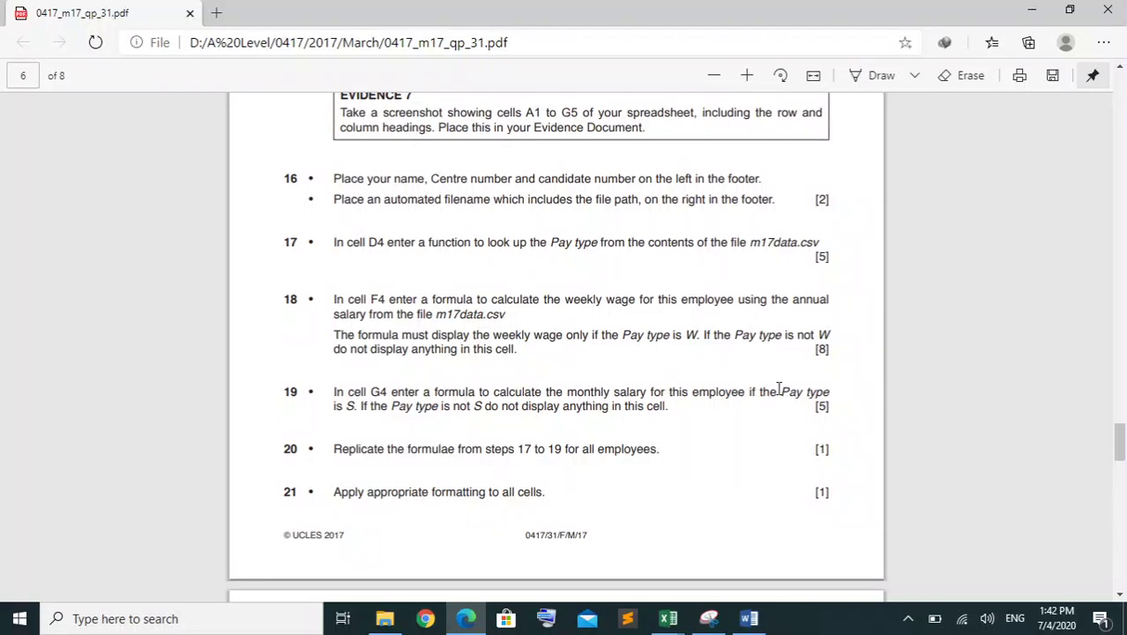
pyautogui.scroll(-2, 779, 389)
pyautogui.scroll(-1, 778, 389)
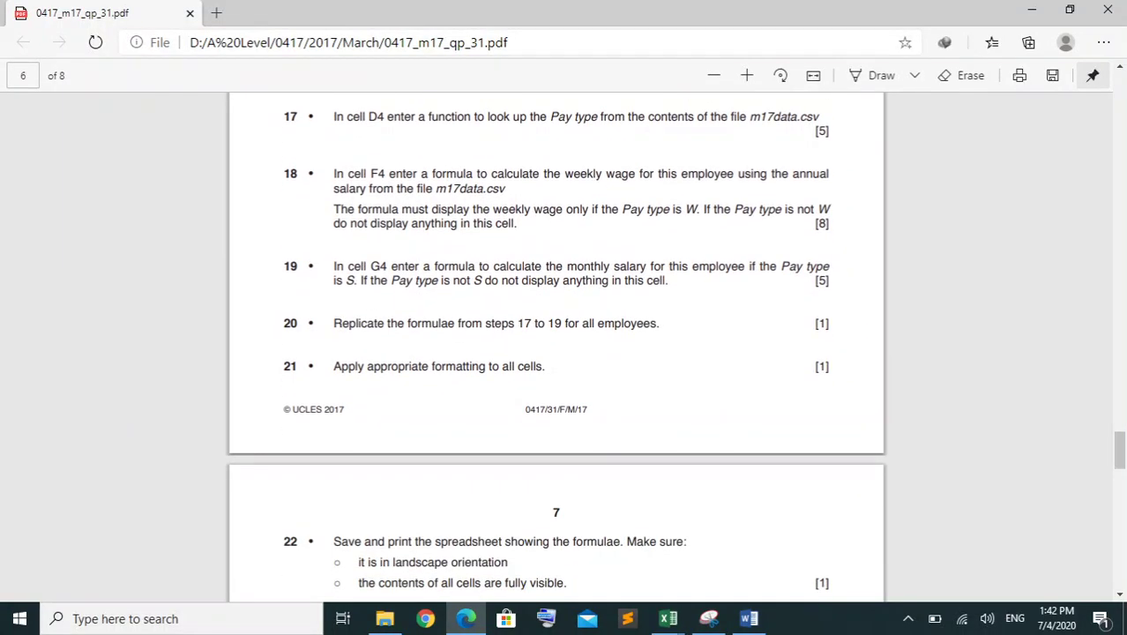
pyautogui.scroll(1, 565, 344)
pyautogui.scroll(3, 564, 344)
pyautogui.scroll(2, 564, 344)
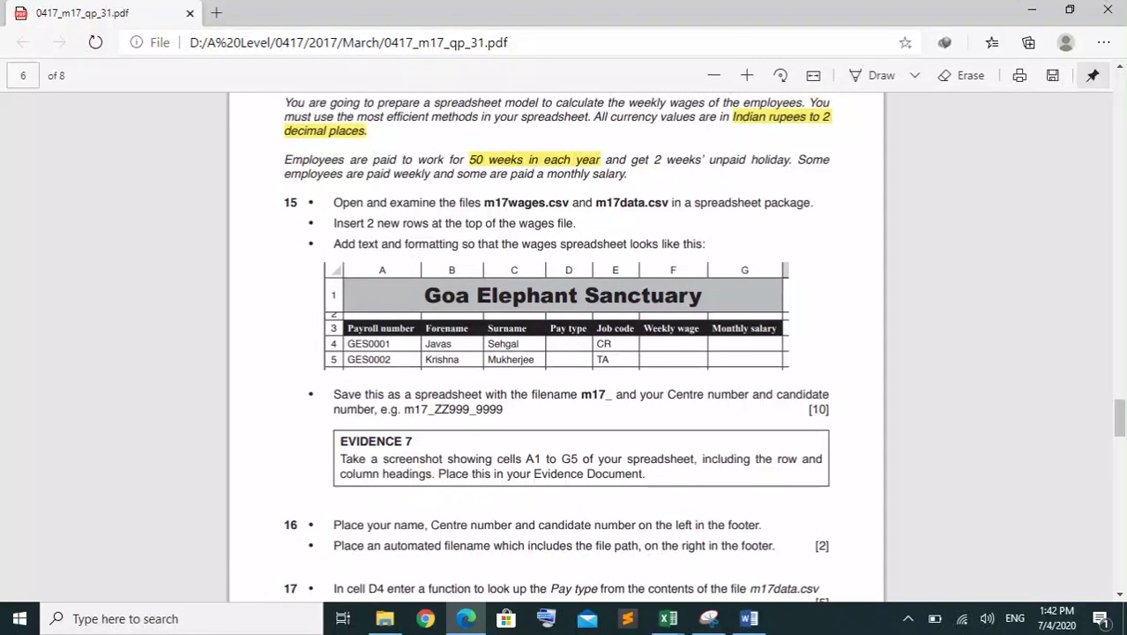
pyautogui.scroll(1, 769, 234)
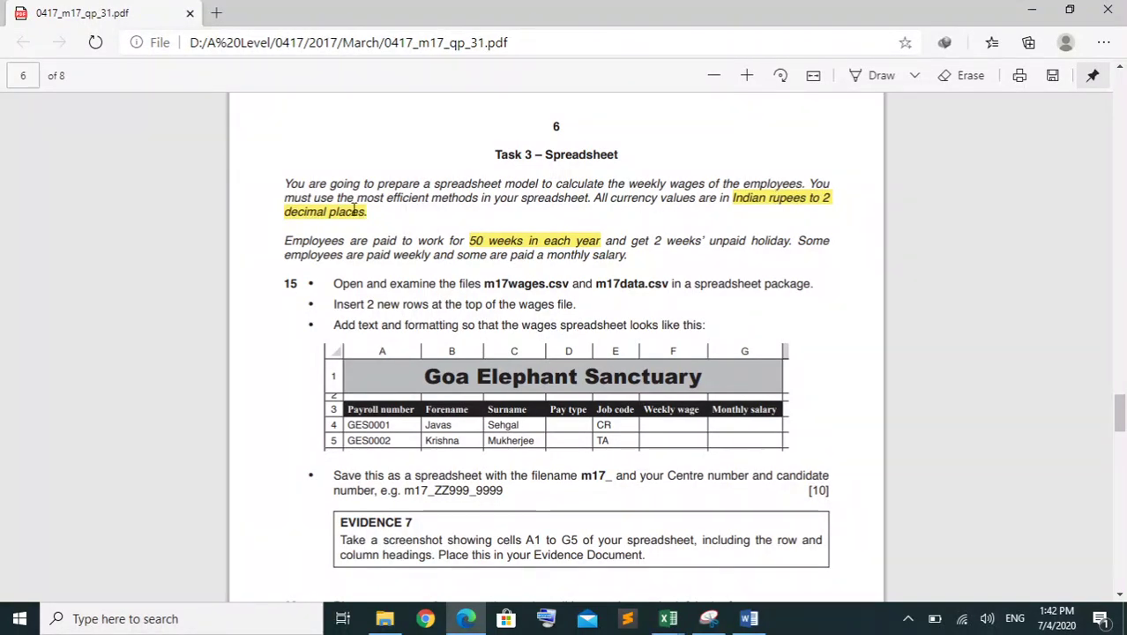
pyautogui.moveTo(668, 620)
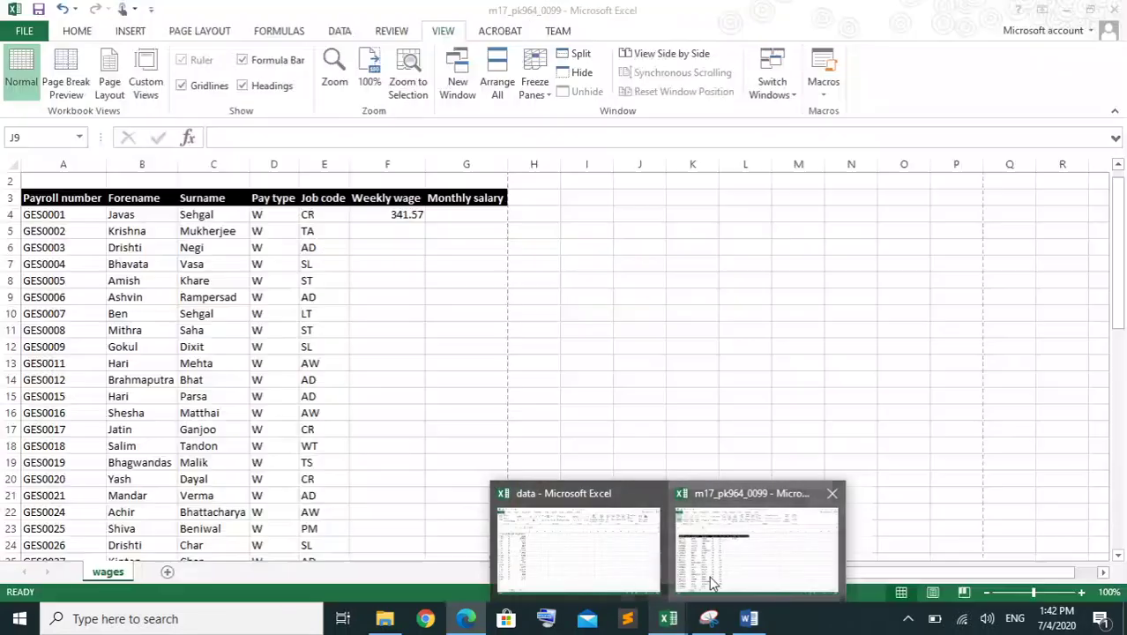
pyautogui.click(706, 573)
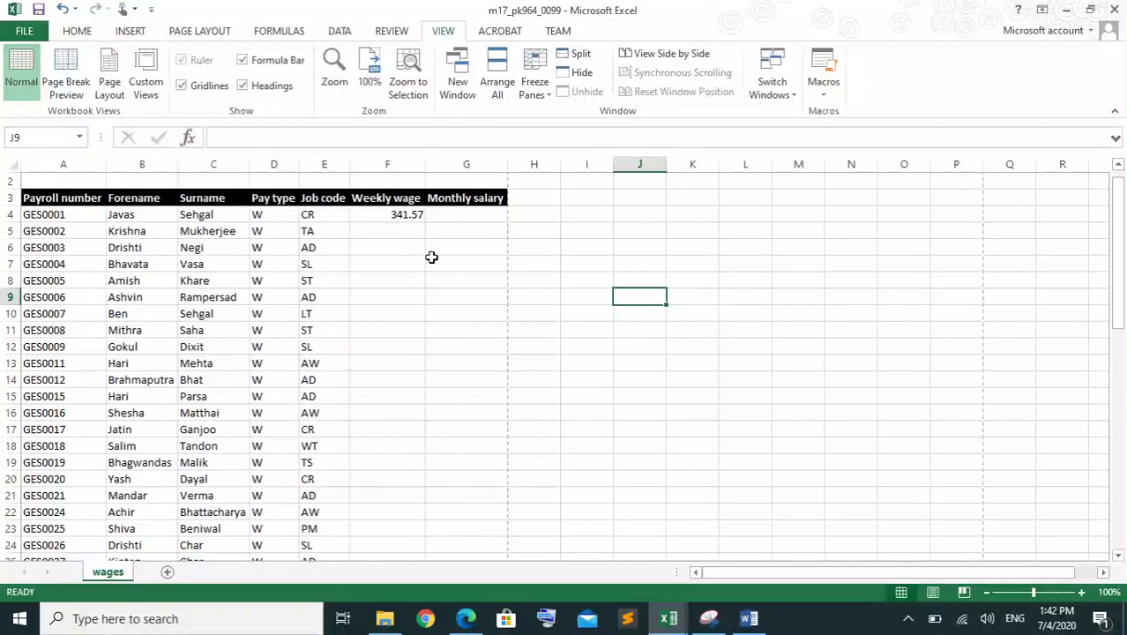
# Step: Format F4 as Currency with the INR symbol and 2 decimal places
pyautogui.click(406, 220)
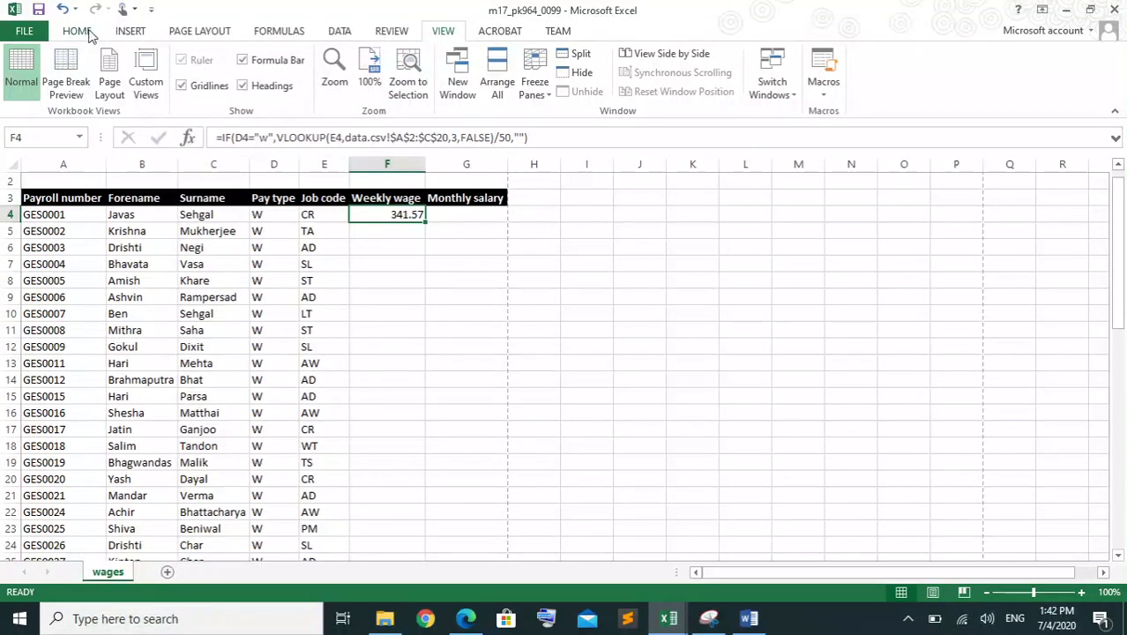
pyautogui.click(88, 33)
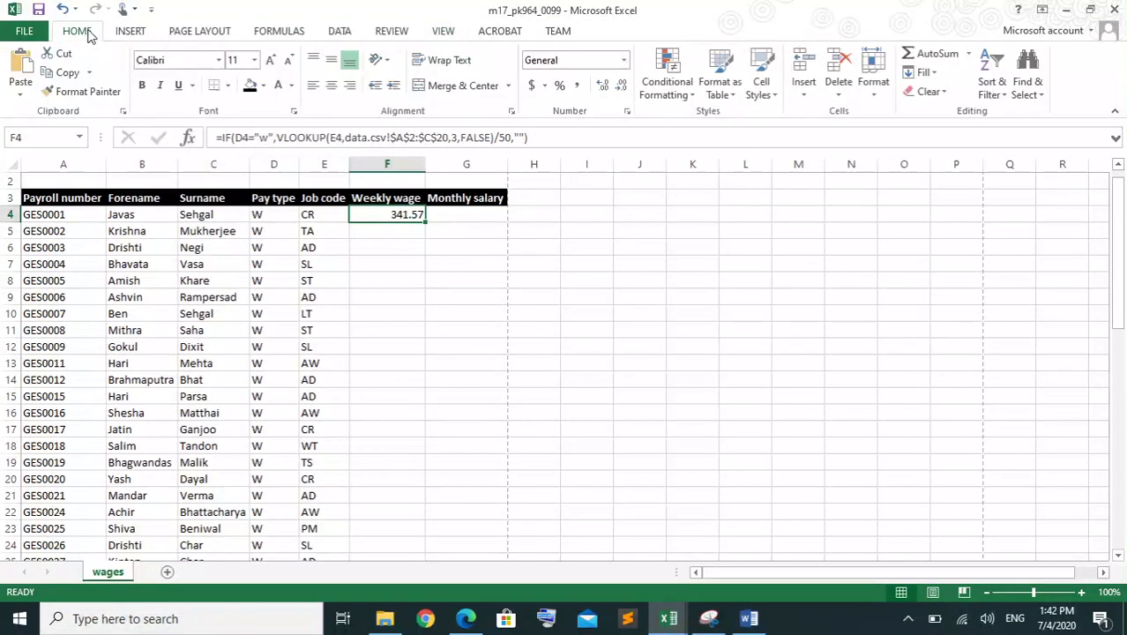
pyautogui.click(627, 113)
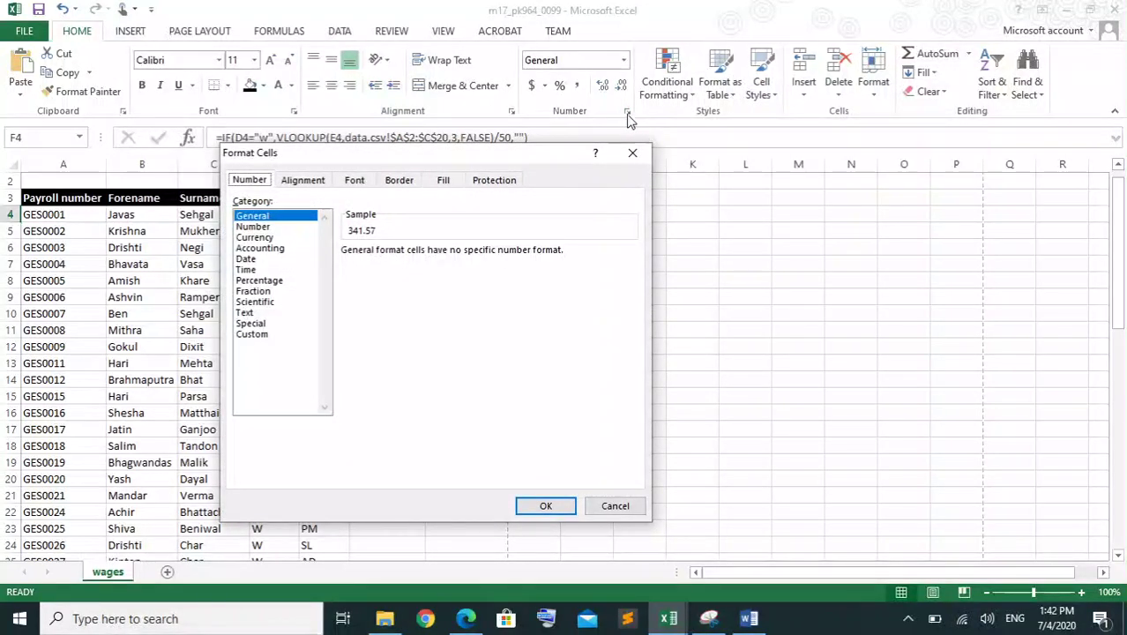
pyautogui.click(257, 239)
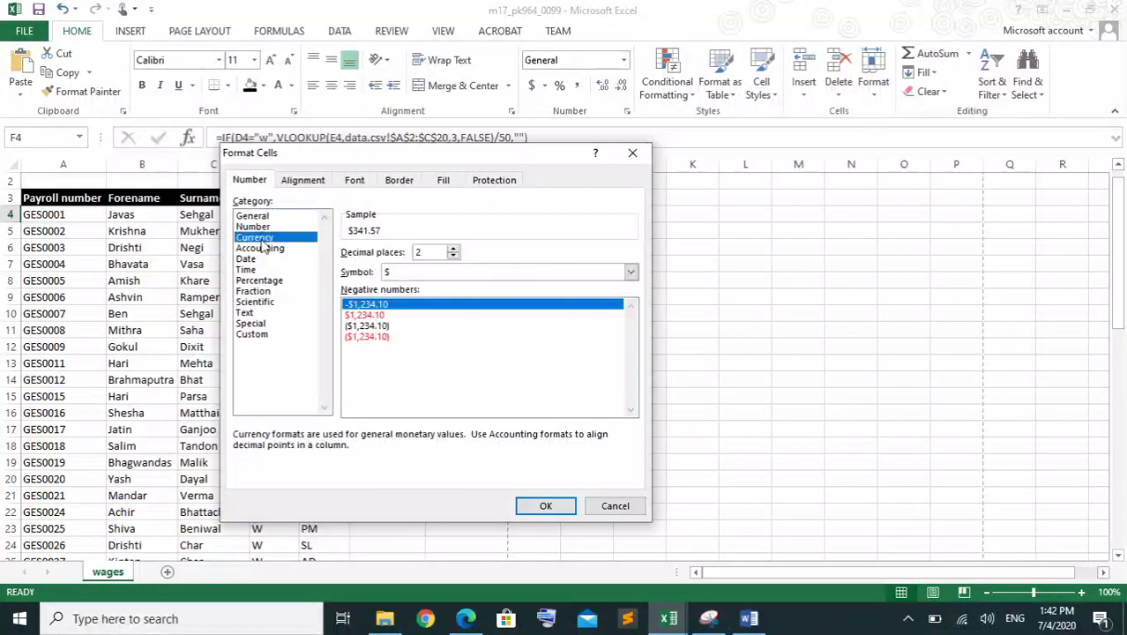
pyautogui.click(631, 273)
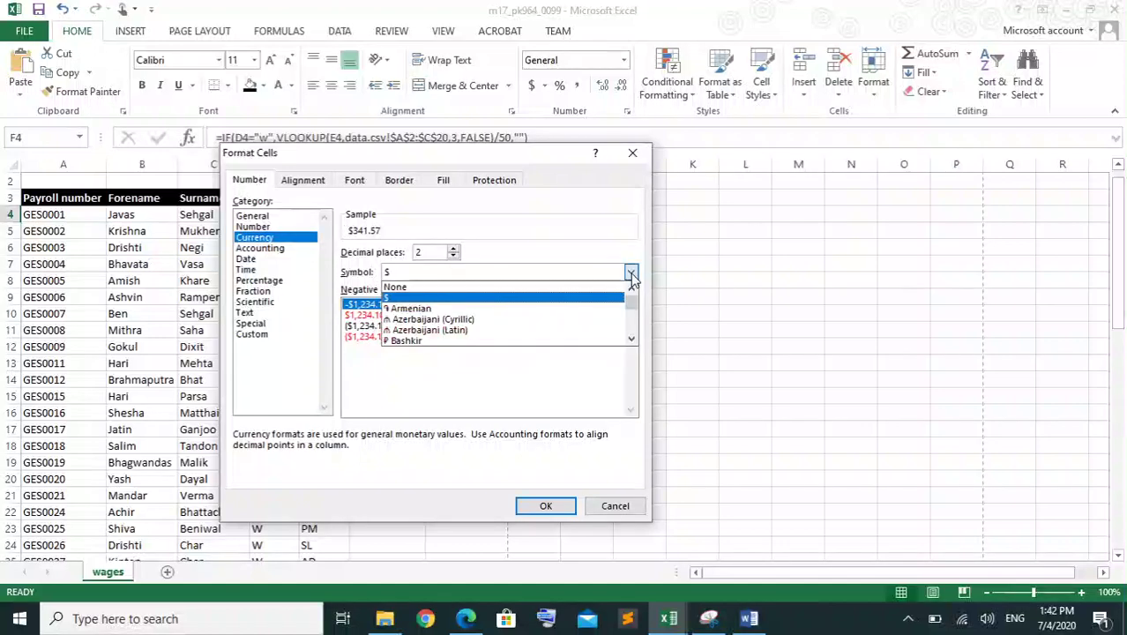
pyautogui.write('IDR')
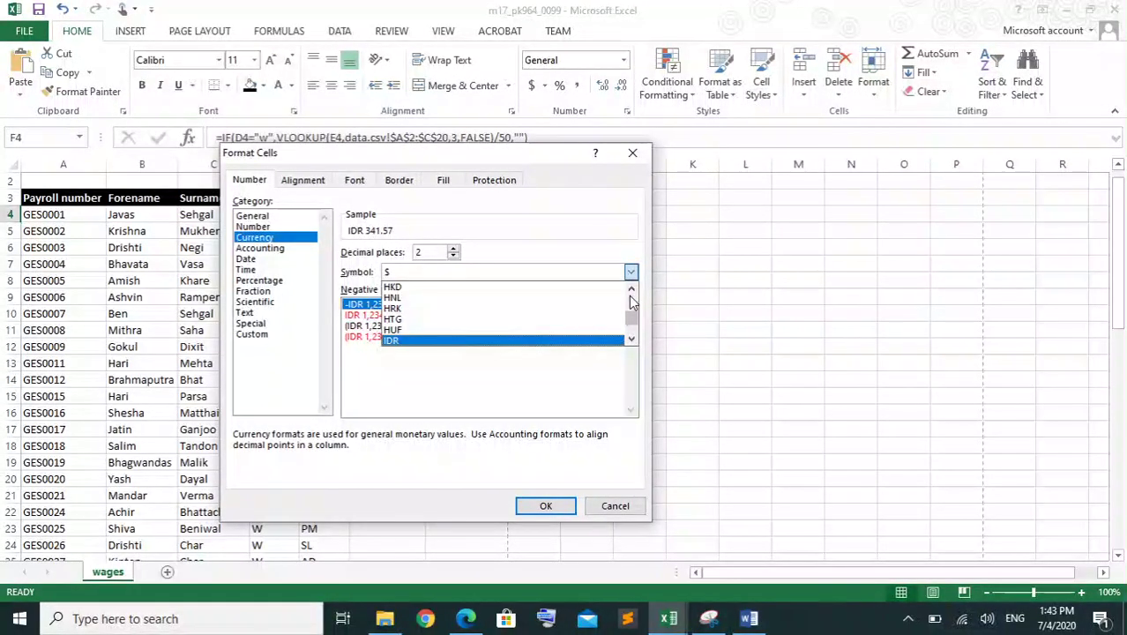
pyautogui.press('Down')
pyautogui.press('Down')
pyautogui.press('Down')
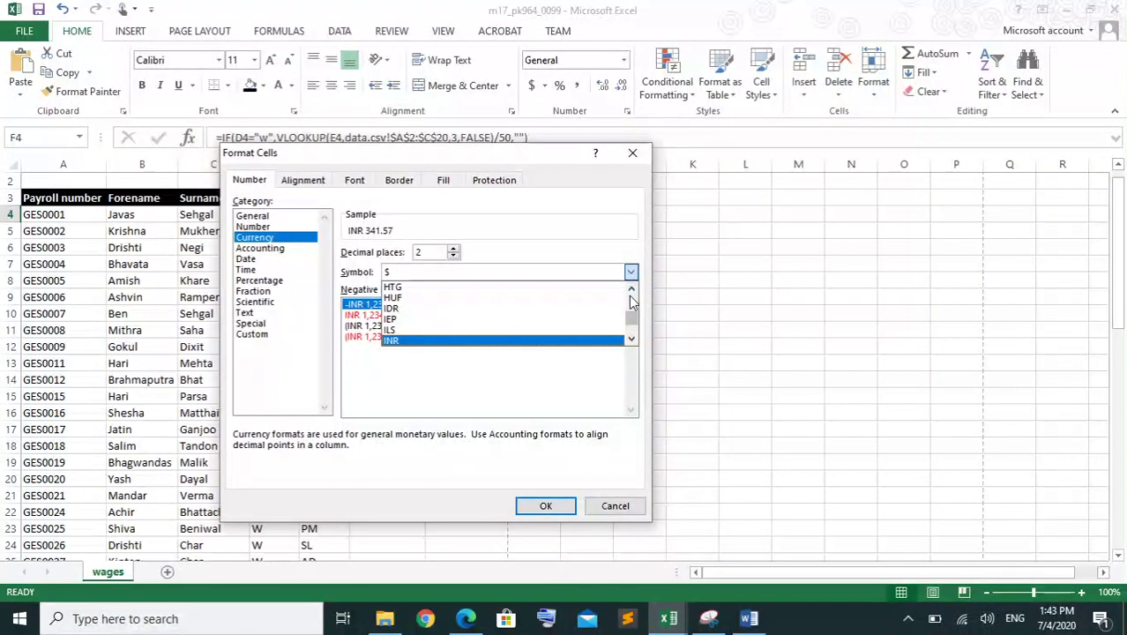
pyautogui.click(603, 344)
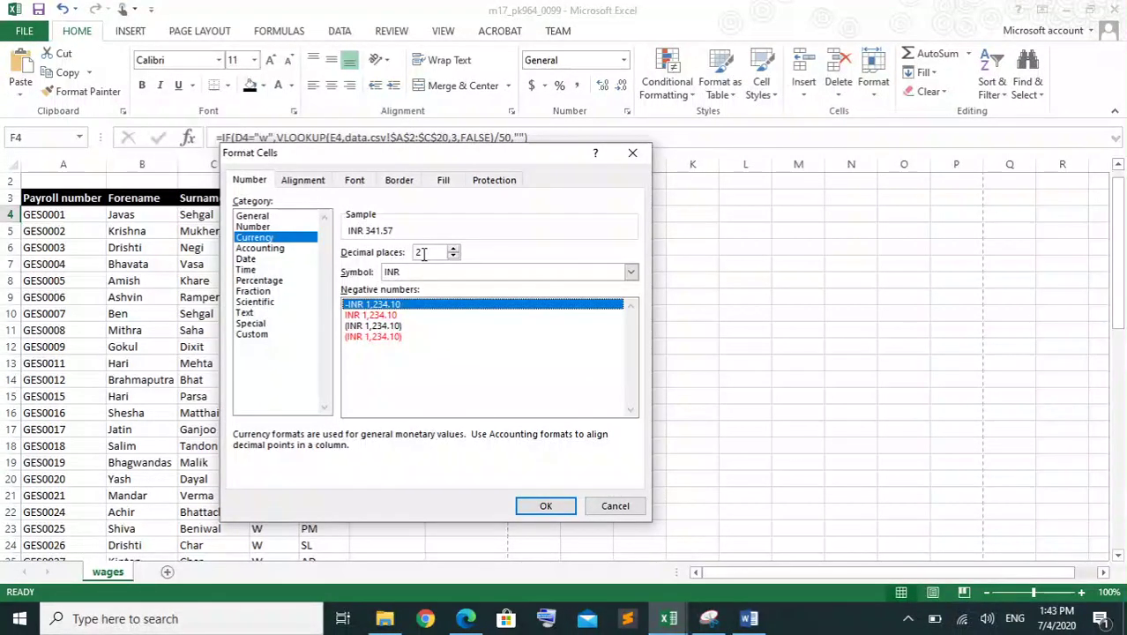
pyautogui.click(549, 506)
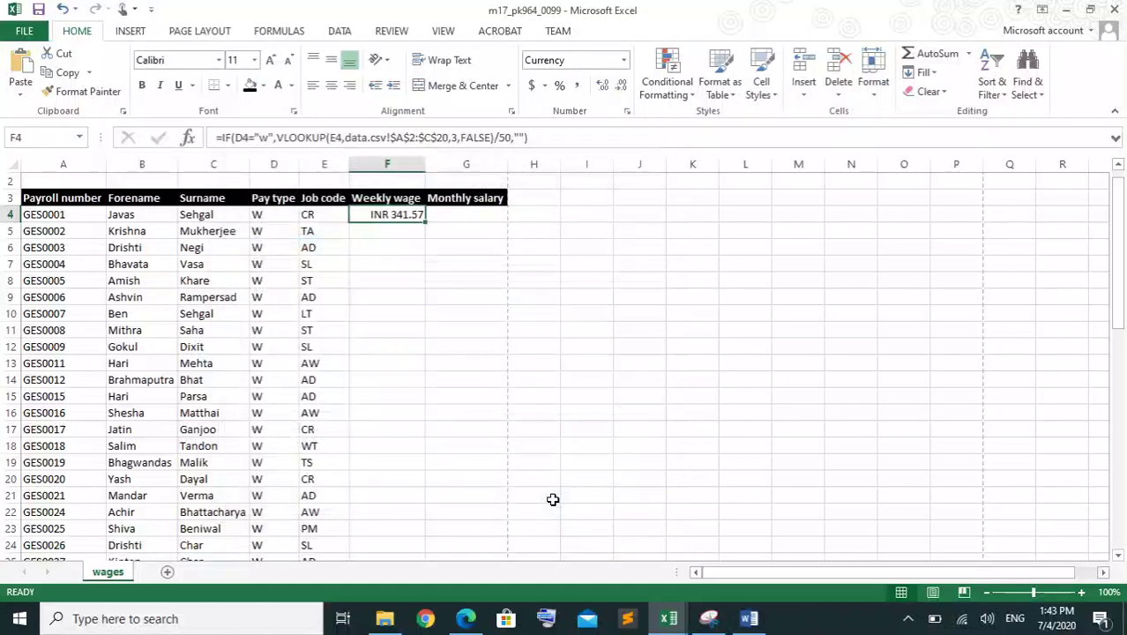
# Step: Apply the same INR Currency format with 2 decimal places to G4
pyautogui.click(465, 215)
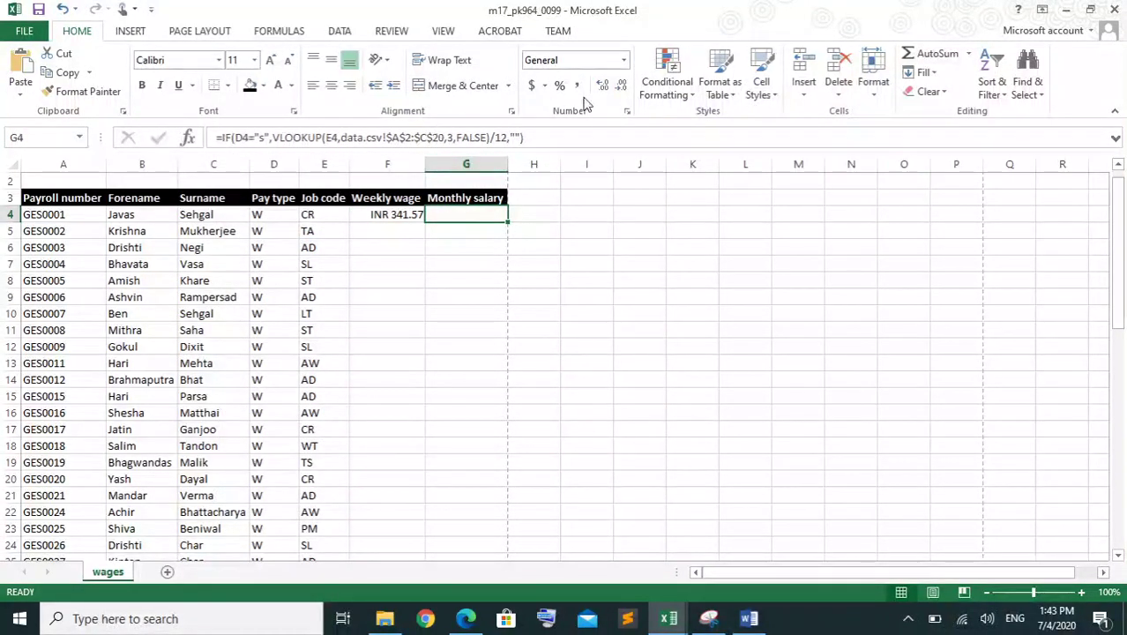
pyautogui.click(627, 111)
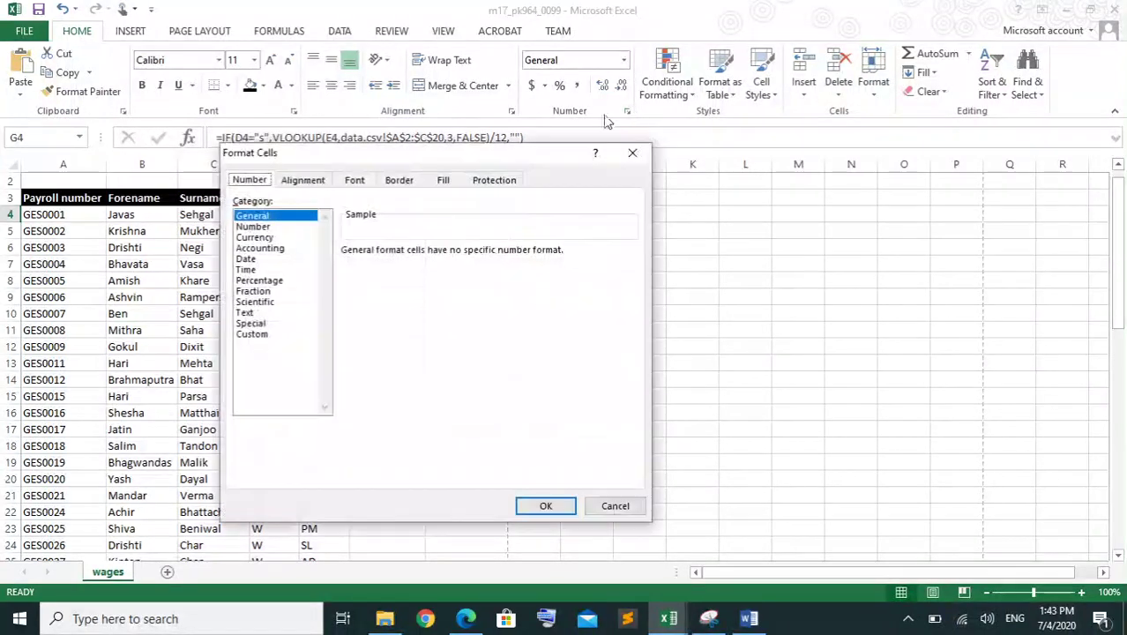
pyautogui.click(265, 237)
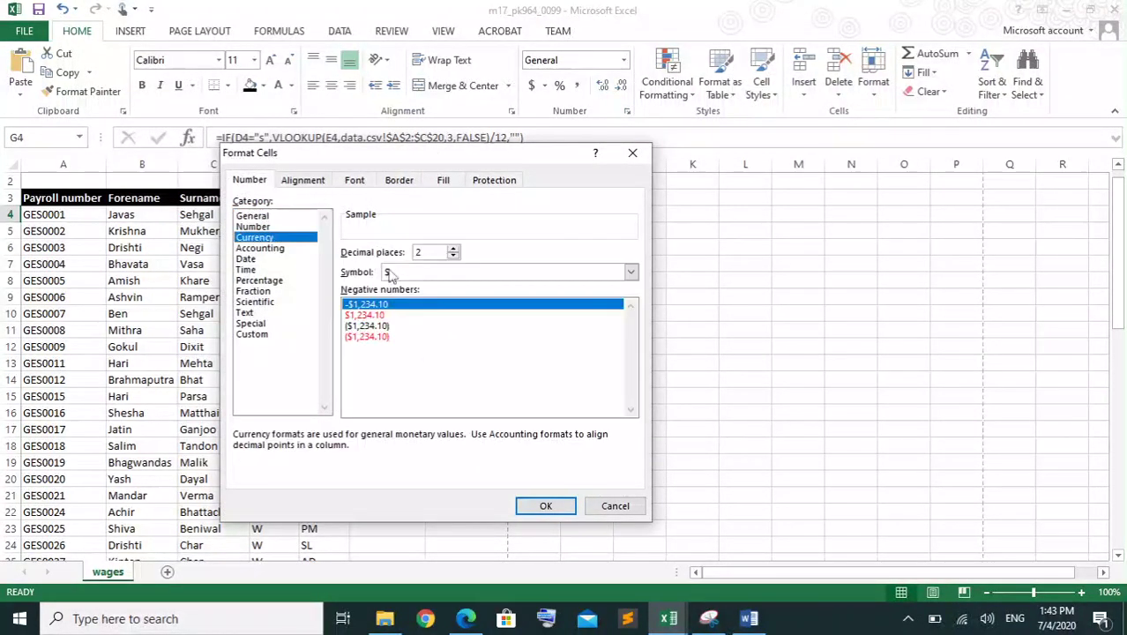
pyautogui.click(614, 273)
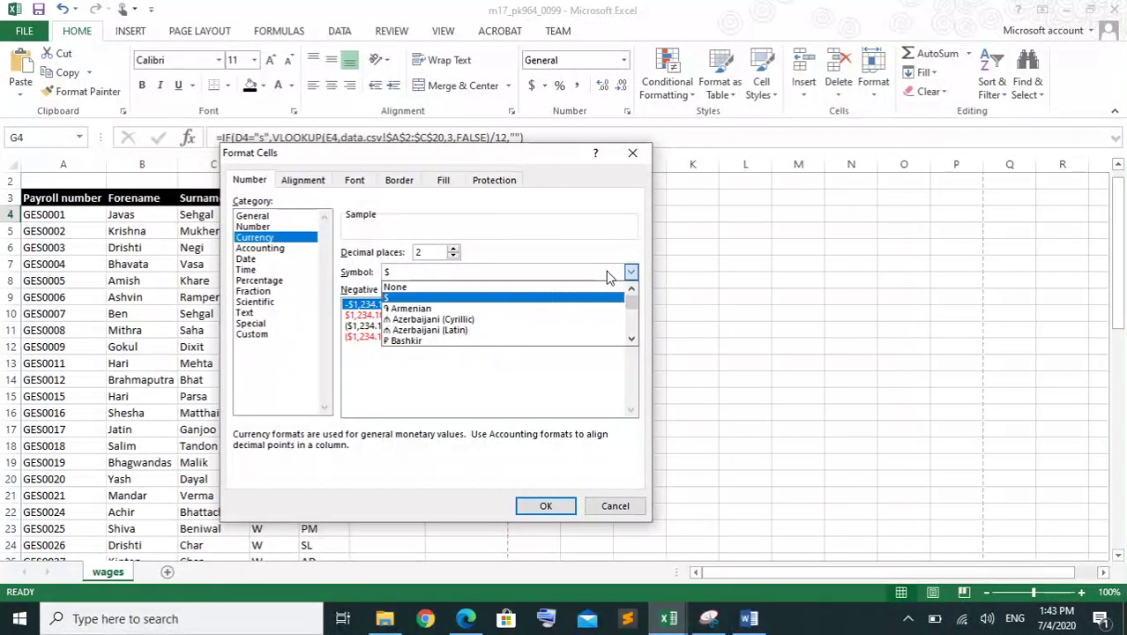
pyautogui.press('i')
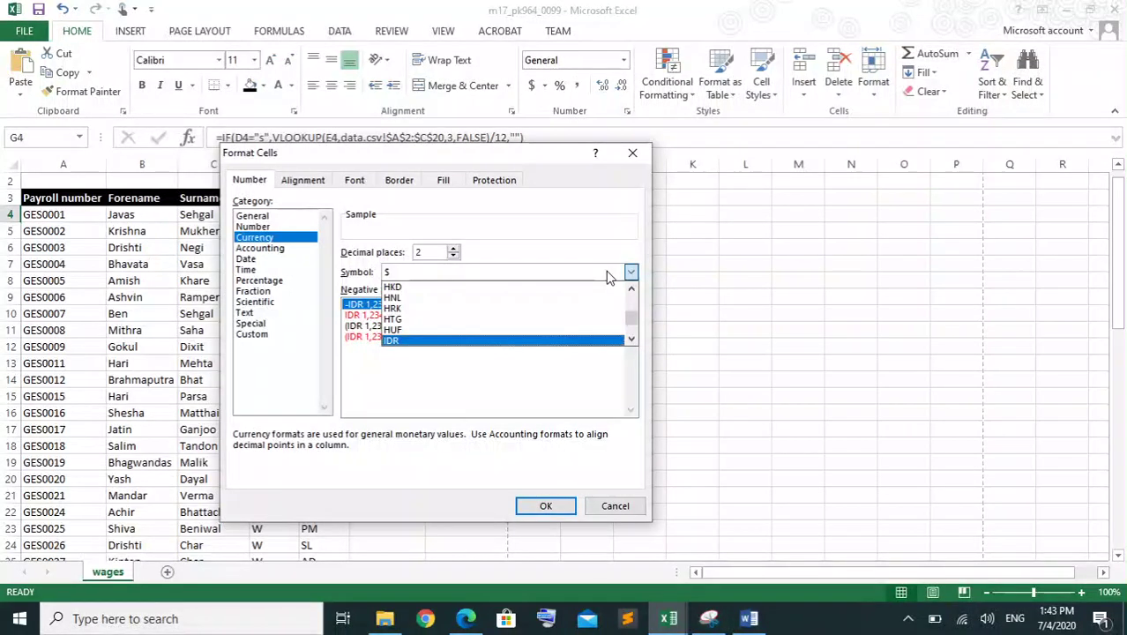
pyautogui.press('Down')
pyautogui.press('Down')
pyautogui.press('Down')
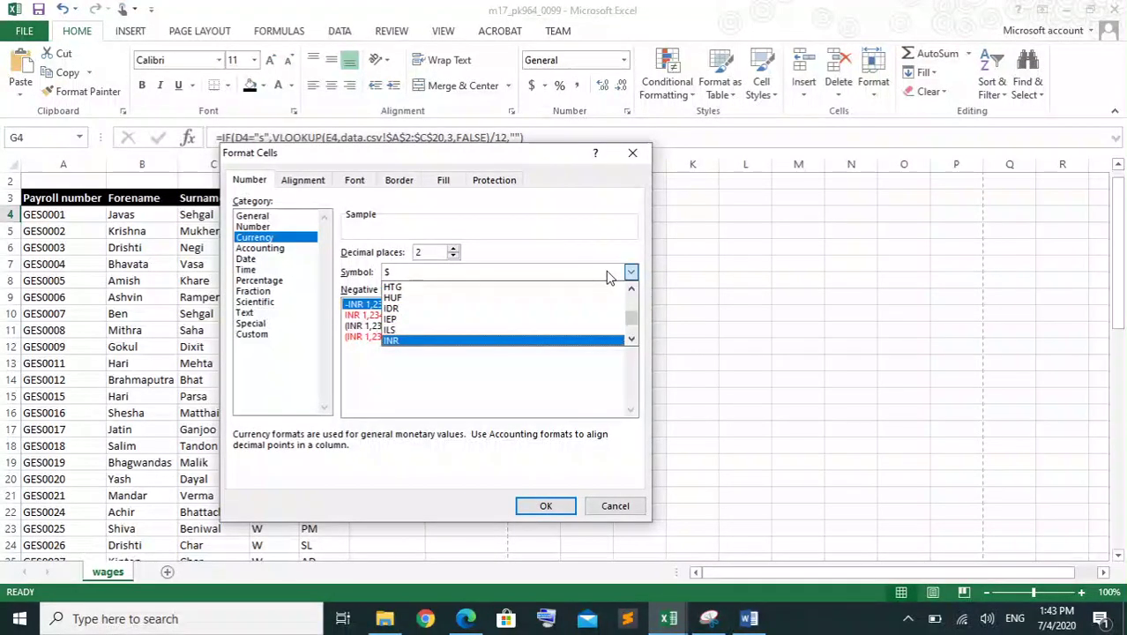
pyautogui.press('Return')
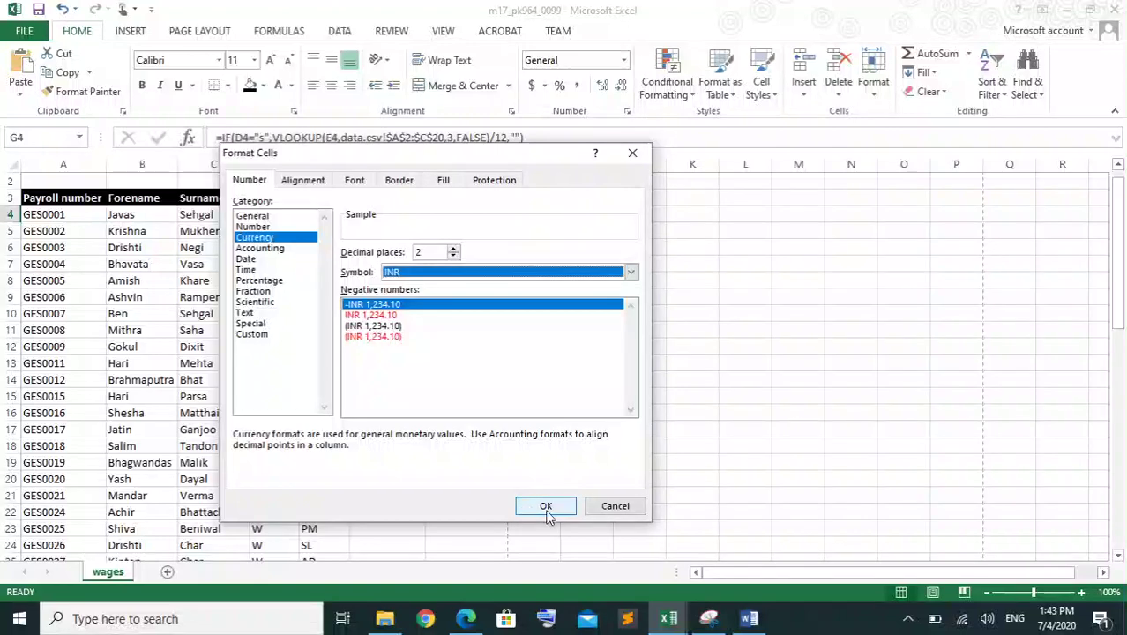
pyautogui.click(546, 507)
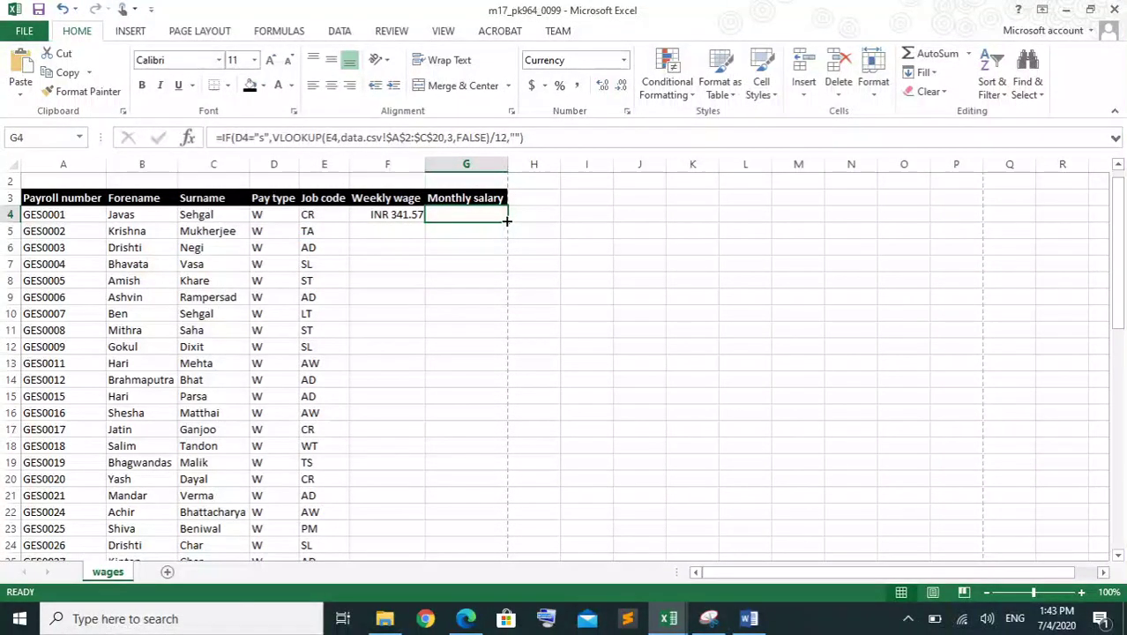
# Step: Fill G4's monthly salary formula down column G to row 57
pyautogui.moveTo(507, 222); pyautogui.dragTo(532, 524)
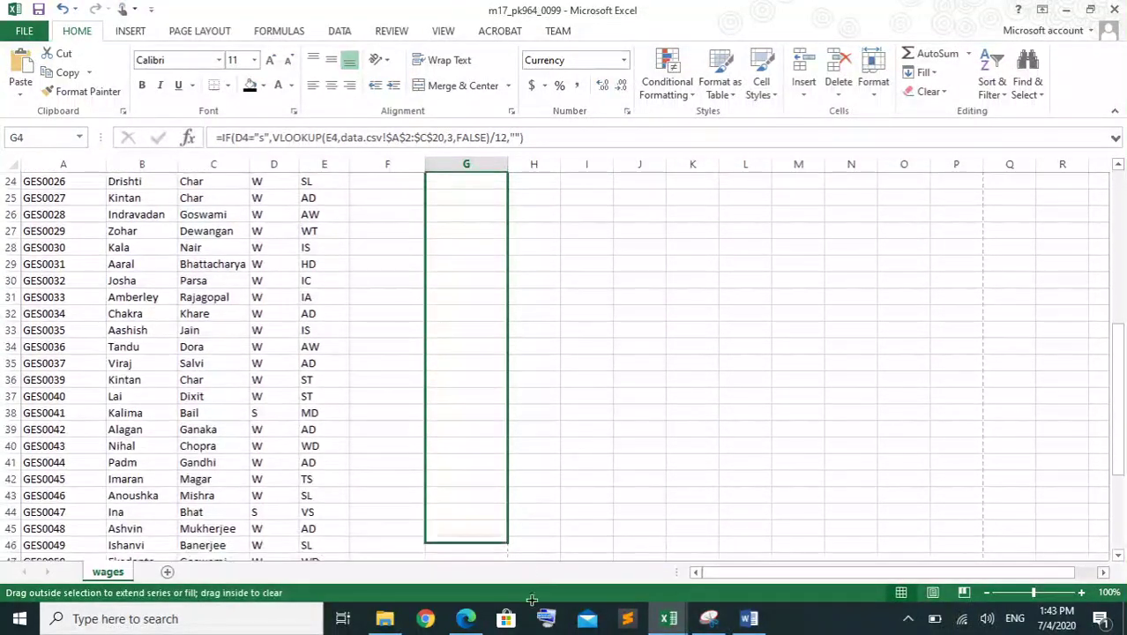
pyautogui.moveTo(532, 524)
pyautogui.mouseDown()
pyautogui.moveTo(547, 630)
pyautogui.moveTo(463, 284)
pyautogui.mouseUp()
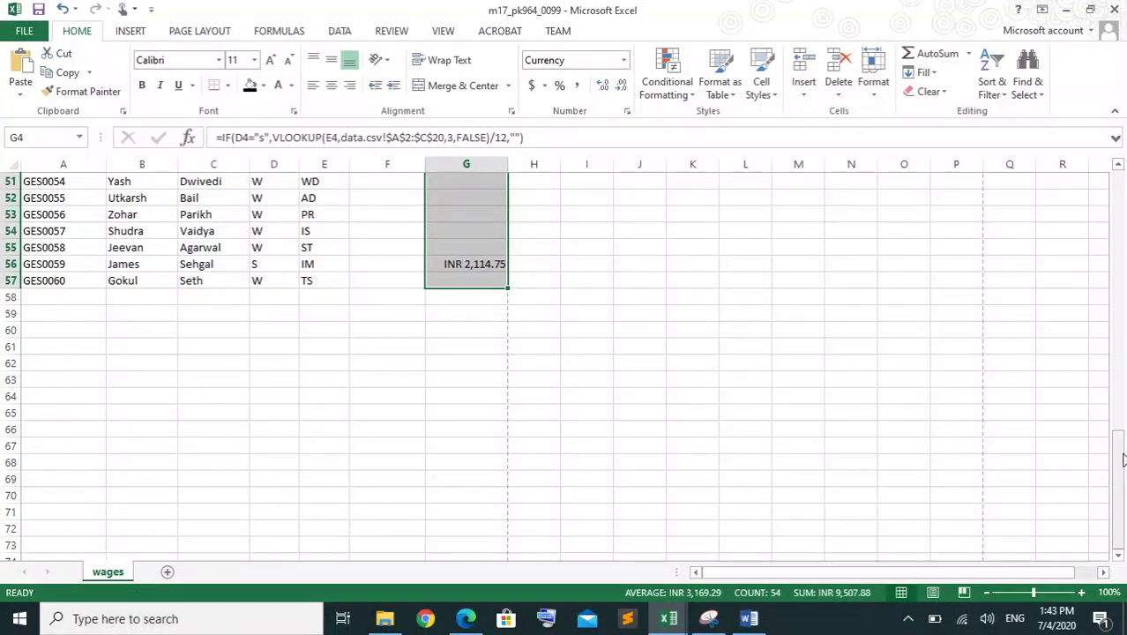
pyautogui.moveTo(1119, 460); pyautogui.dragTo(1120, 189)
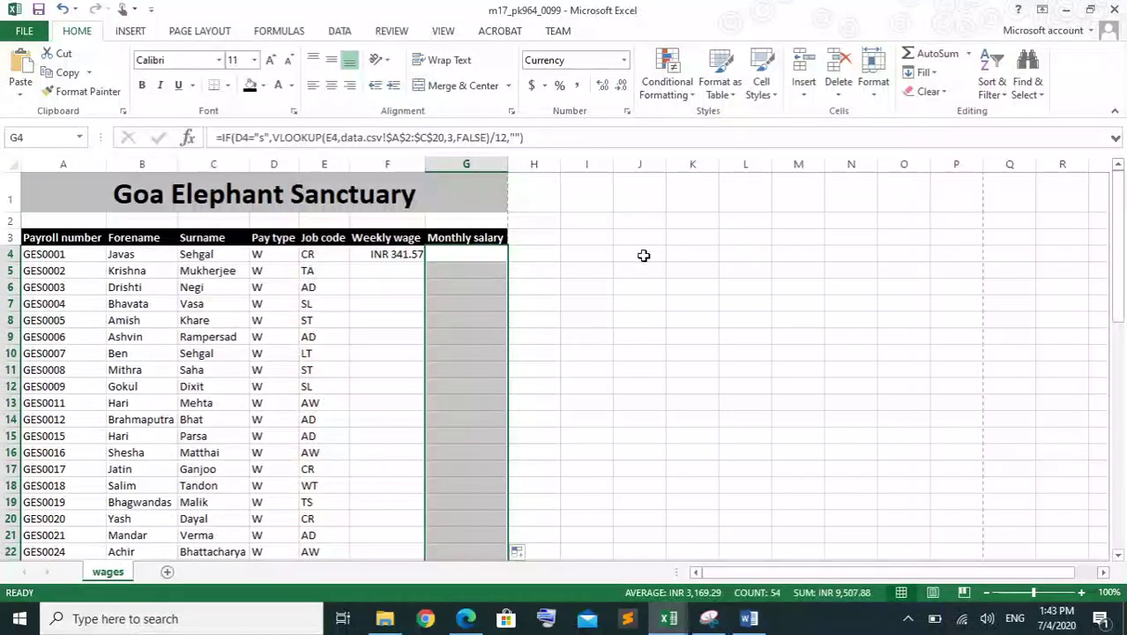
# Step: Fill F4's weekly wage formula down column F to row 57
pyautogui.click(404, 254)
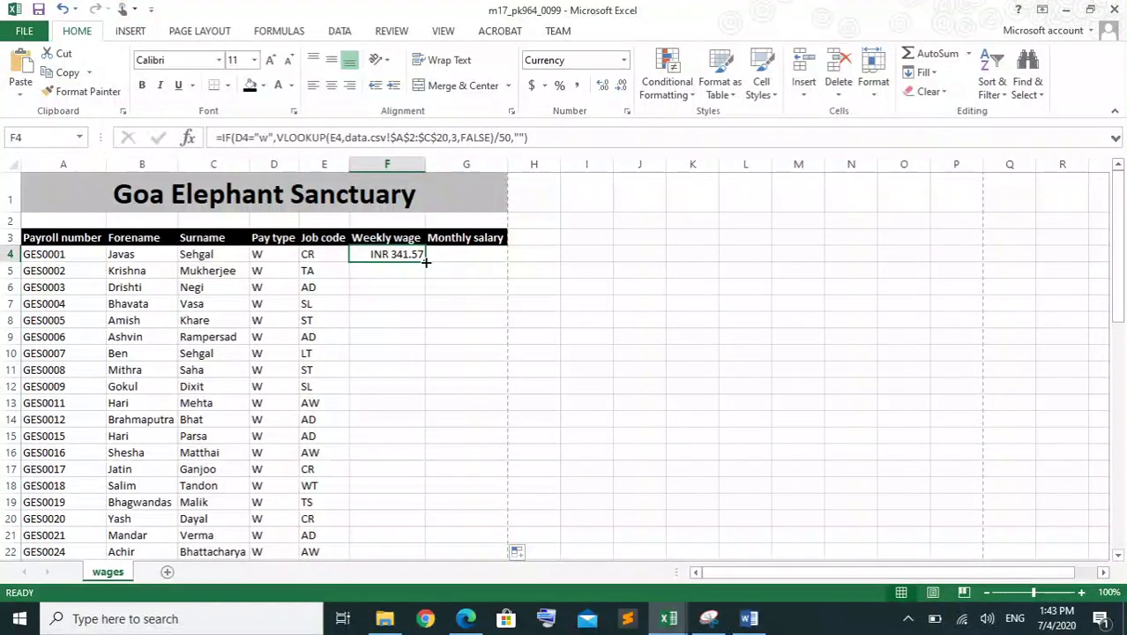
pyautogui.moveTo(426, 263)
pyautogui.mouseDown()
pyautogui.moveTo(464, 625)
pyautogui.moveTo(436, 487)
pyautogui.moveTo(432, 533)
pyautogui.mouseUp()
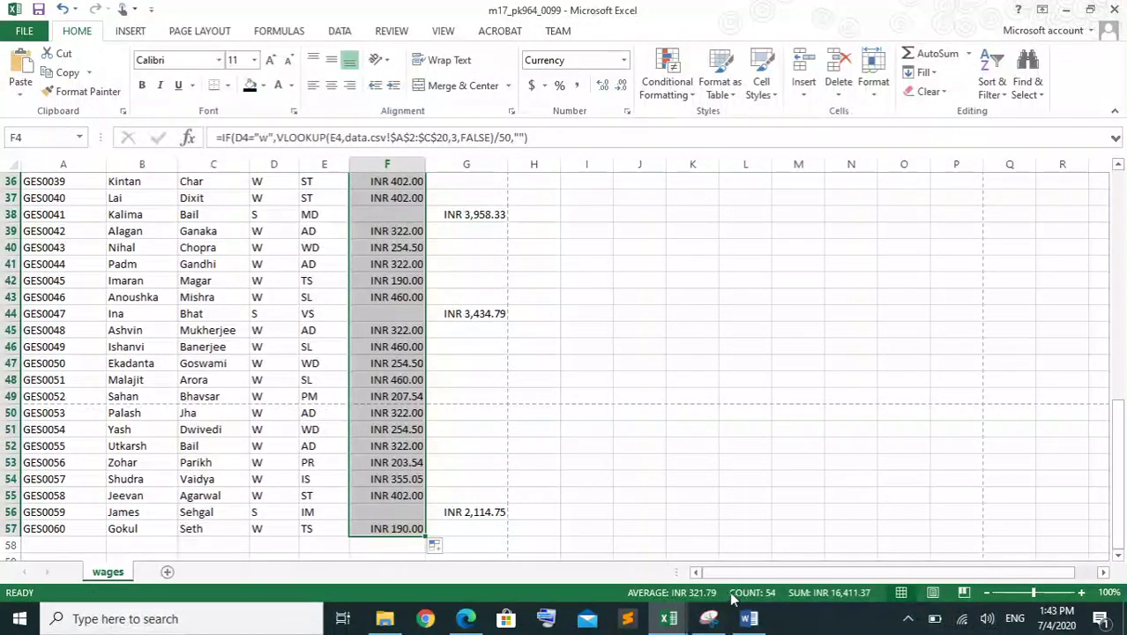
pyautogui.click(466, 618)
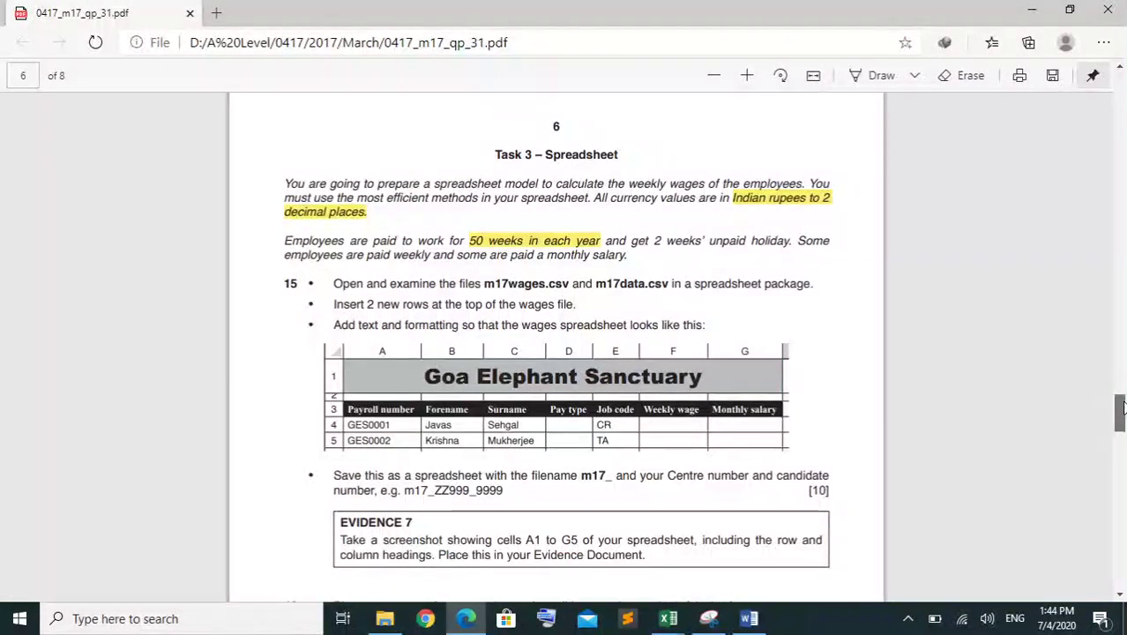
# Step: Read printout steps 22–24 on page 7, noting the formulae printout in step 22
pyautogui.moveTo(1120, 405); pyautogui.dragTo(1120, 437)
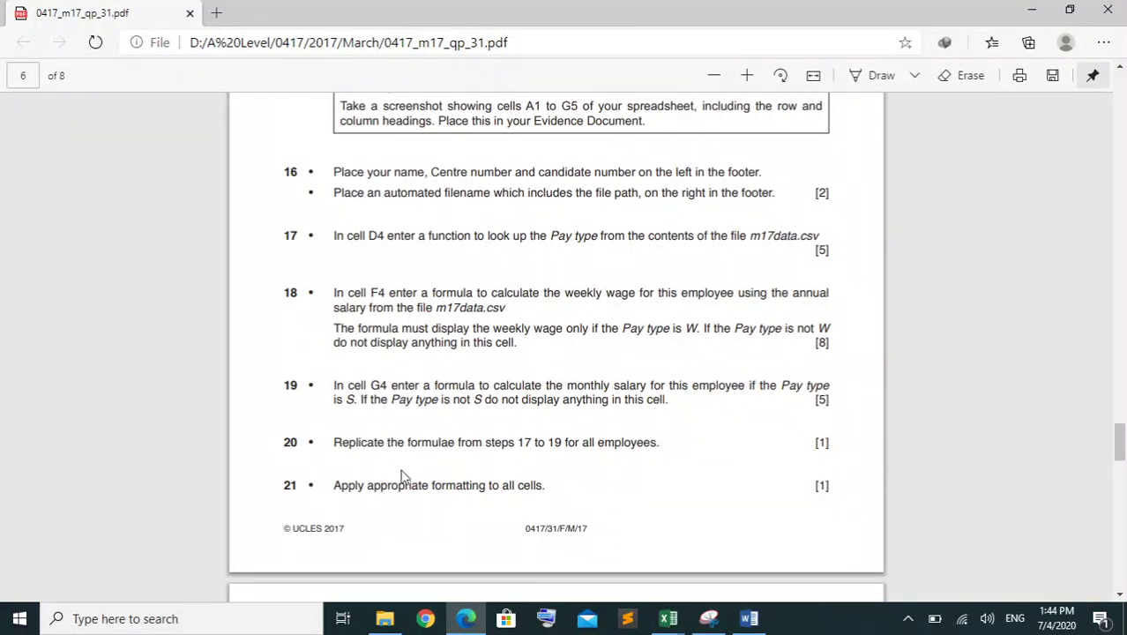
pyautogui.press('Down')
pyautogui.press('Down')
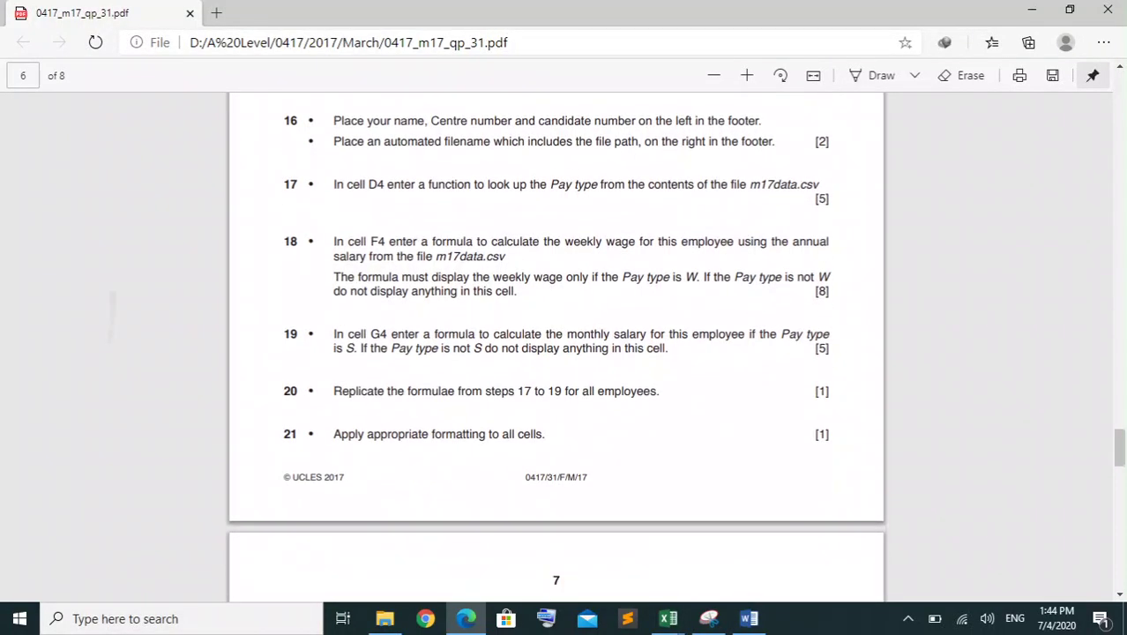
pyautogui.press('Down')
pyautogui.press('Down')
pyautogui.press('Down')
pyautogui.press('Down')
pyautogui.press('Down')
pyautogui.press('Down')
pyautogui.press('Down')
pyautogui.press('Down')
pyautogui.press('Down')
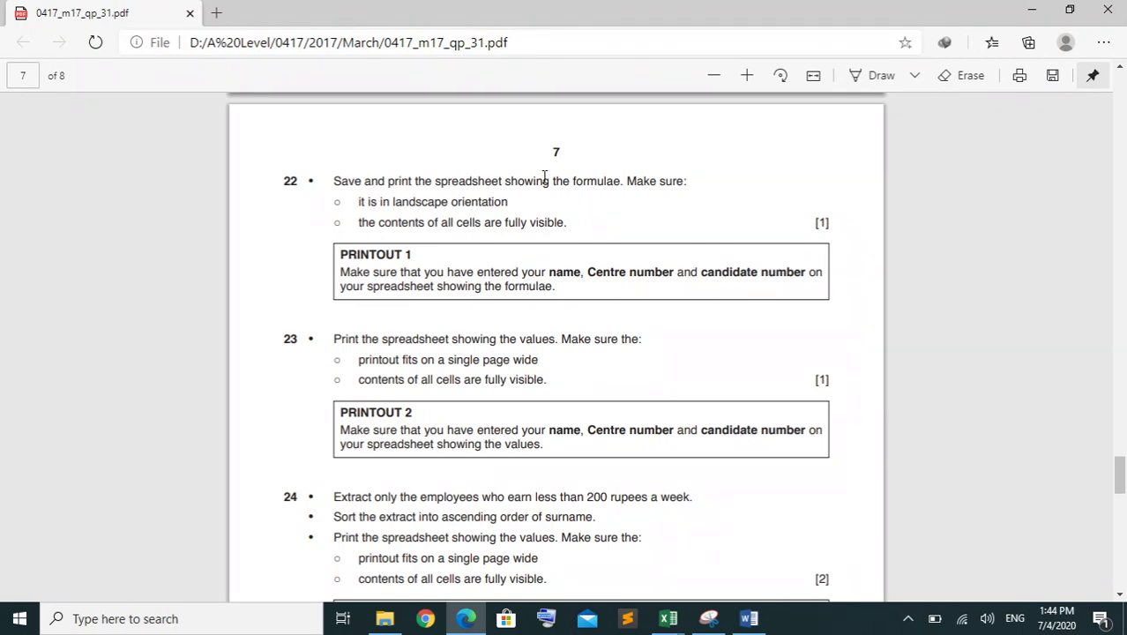
pyautogui.doubleClick(592, 177)
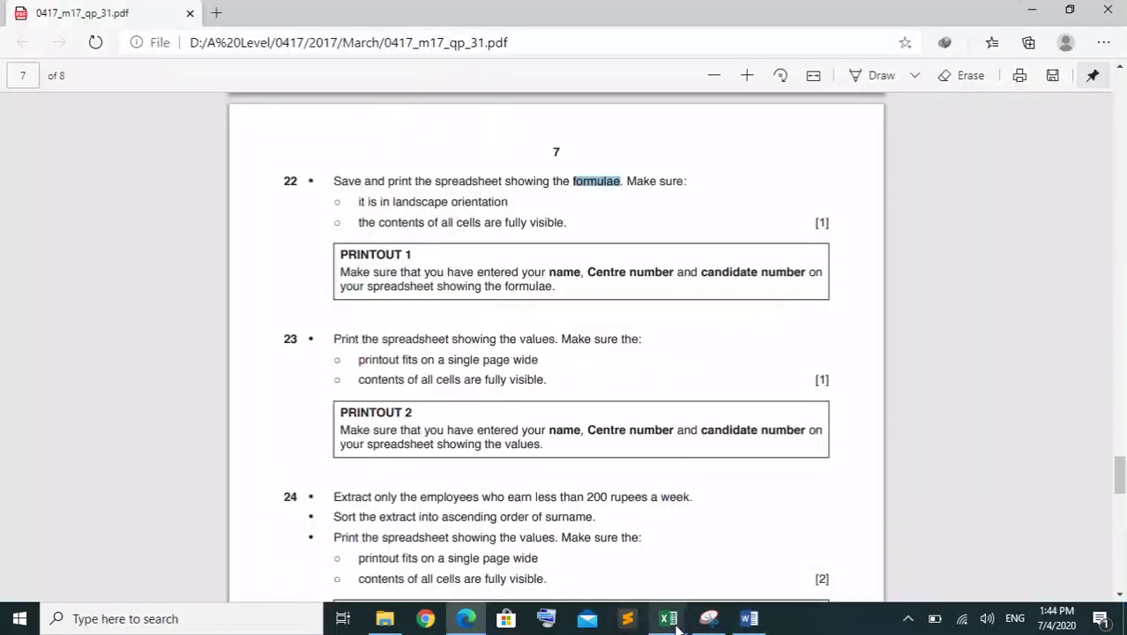
pyautogui.moveTo(668, 618)
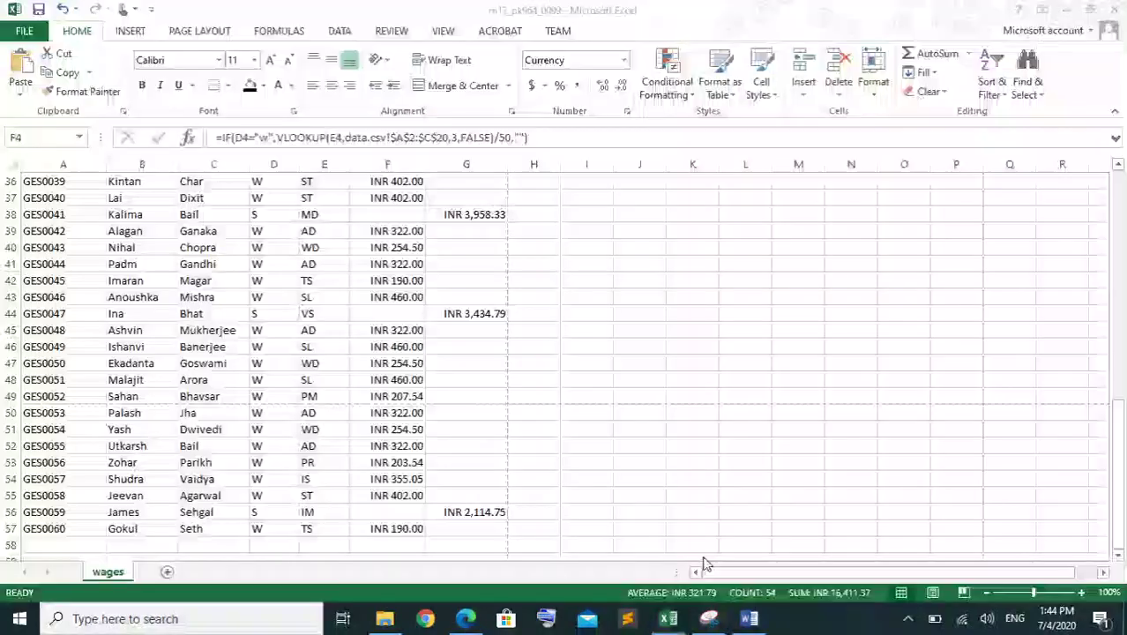
pyautogui.click(708, 565)
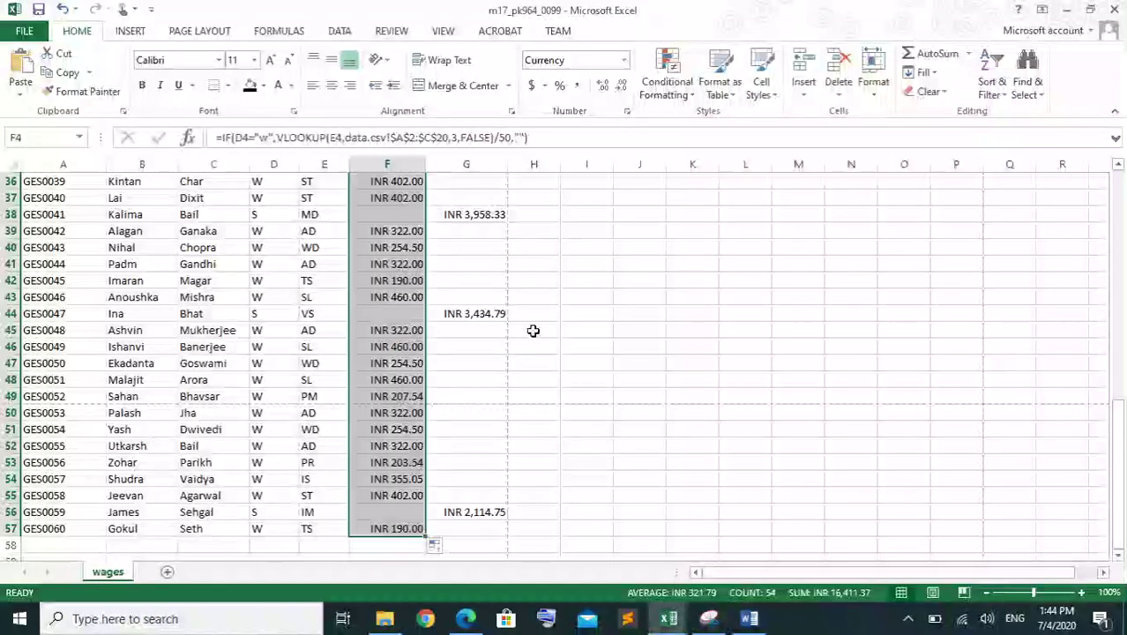
# Step: Turn on Show Formulas from the Formulas tab
pyautogui.click(444, 32)
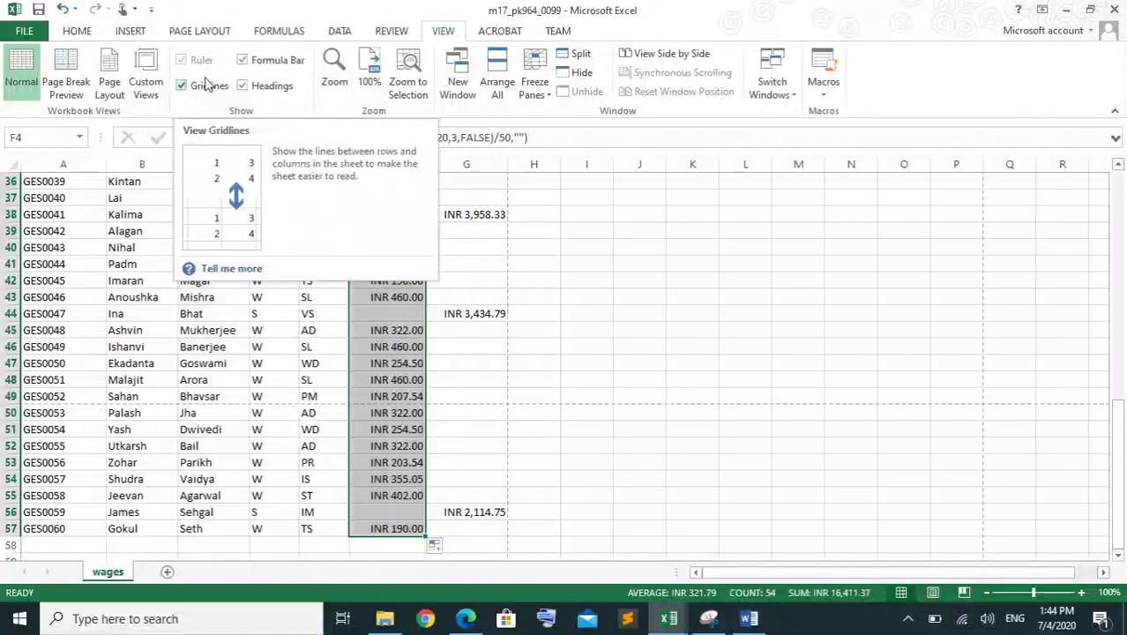
pyautogui.click(391, 32)
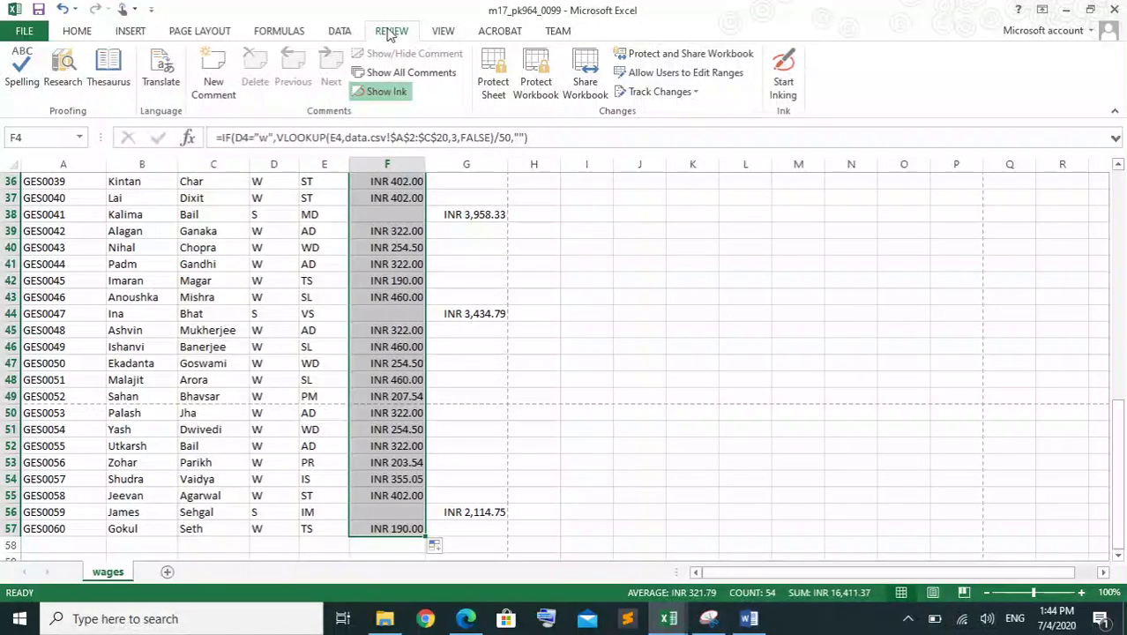
pyautogui.click(337, 33)
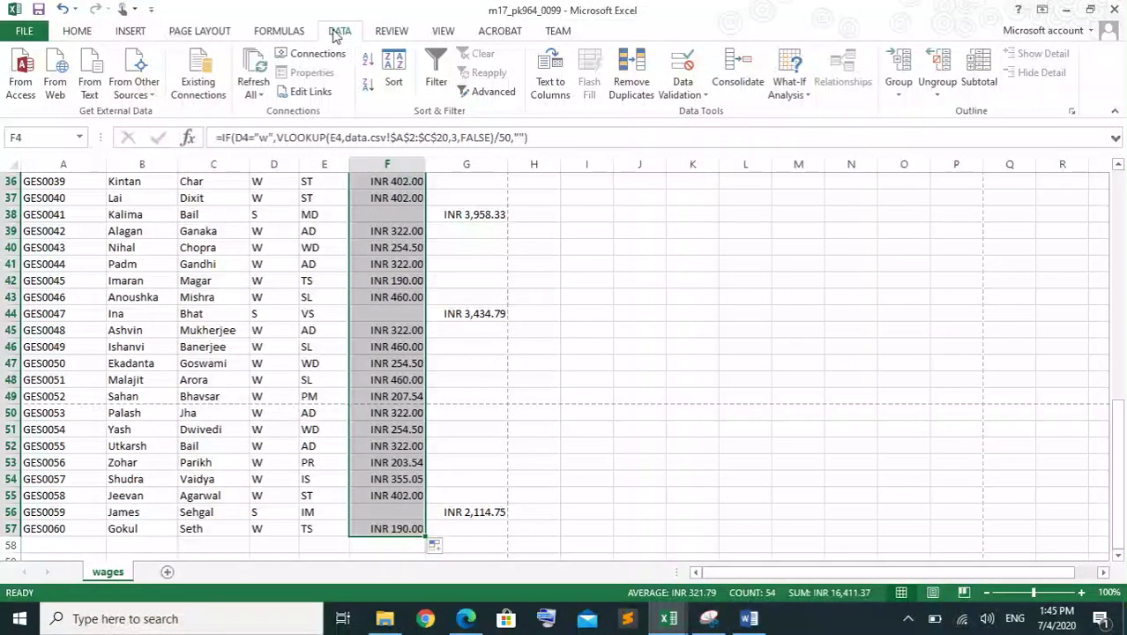
pyautogui.click(282, 33)
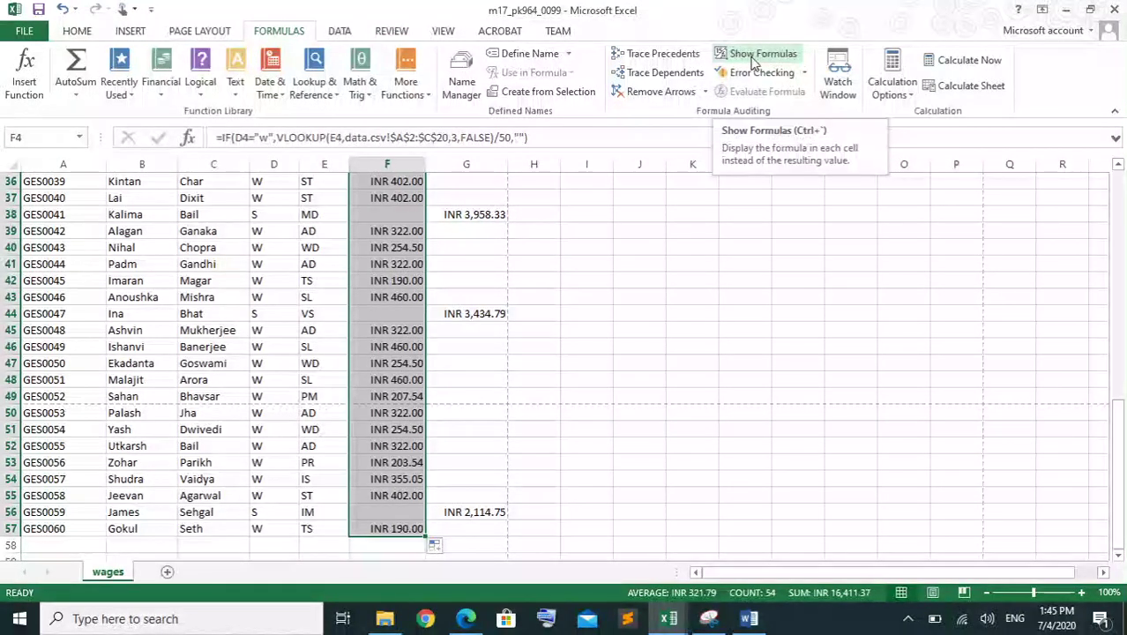
pyautogui.click(754, 59)
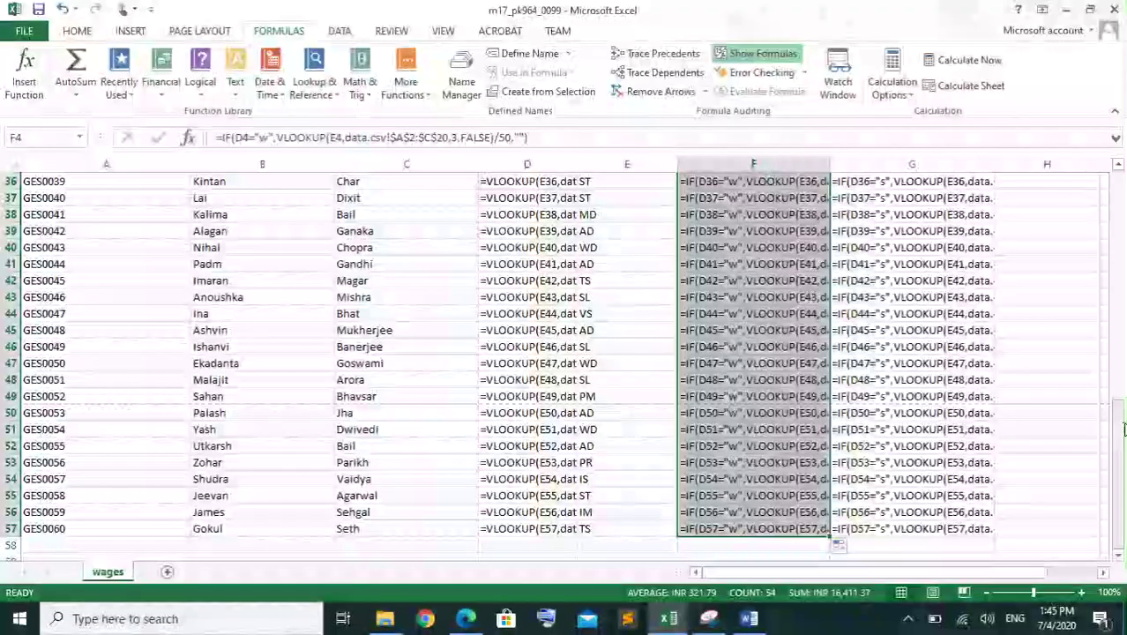
# Step: Select the whole sheet and AutoFit all columns so every formula is fully visible
pyautogui.moveTo(1119, 429); pyautogui.dragTo(1119, 181)
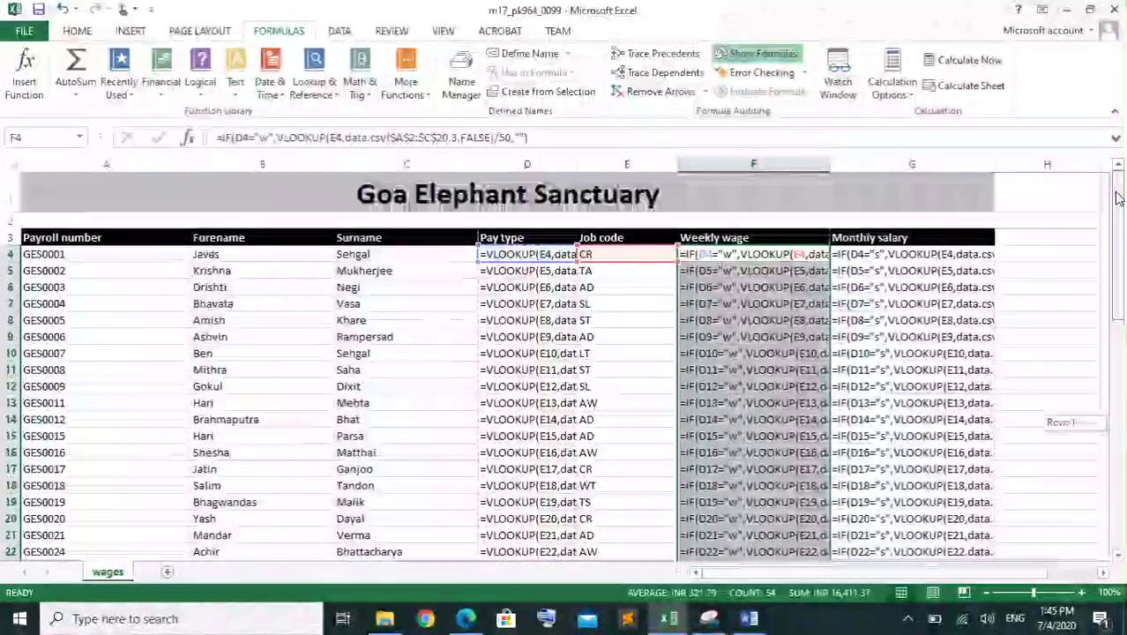
pyautogui.click(10, 166)
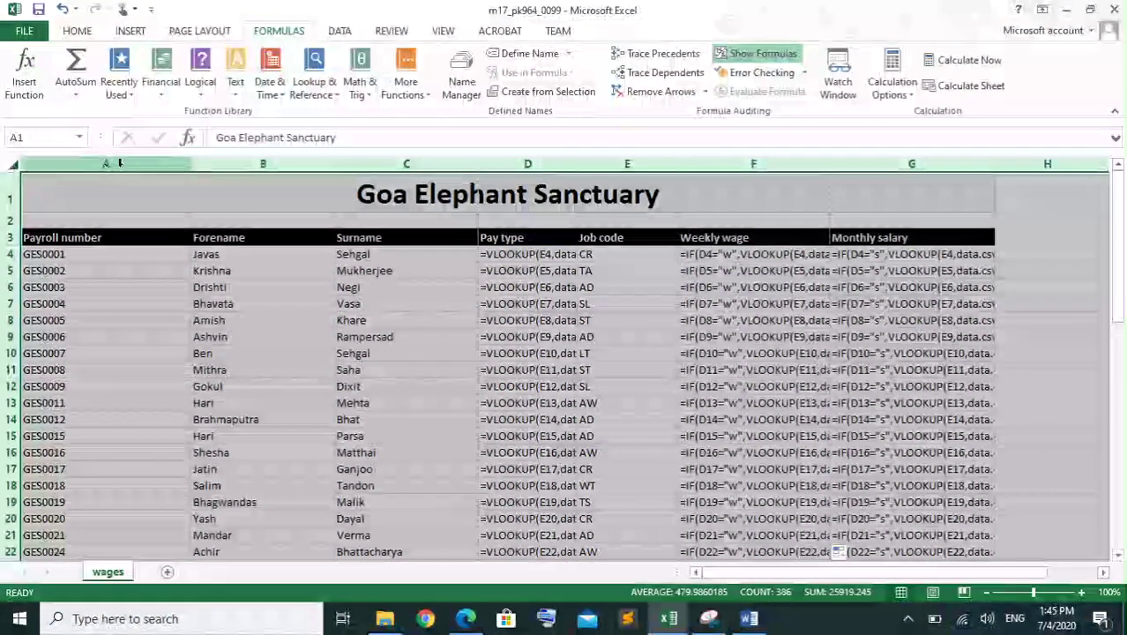
pyautogui.doubleClick(192, 165)
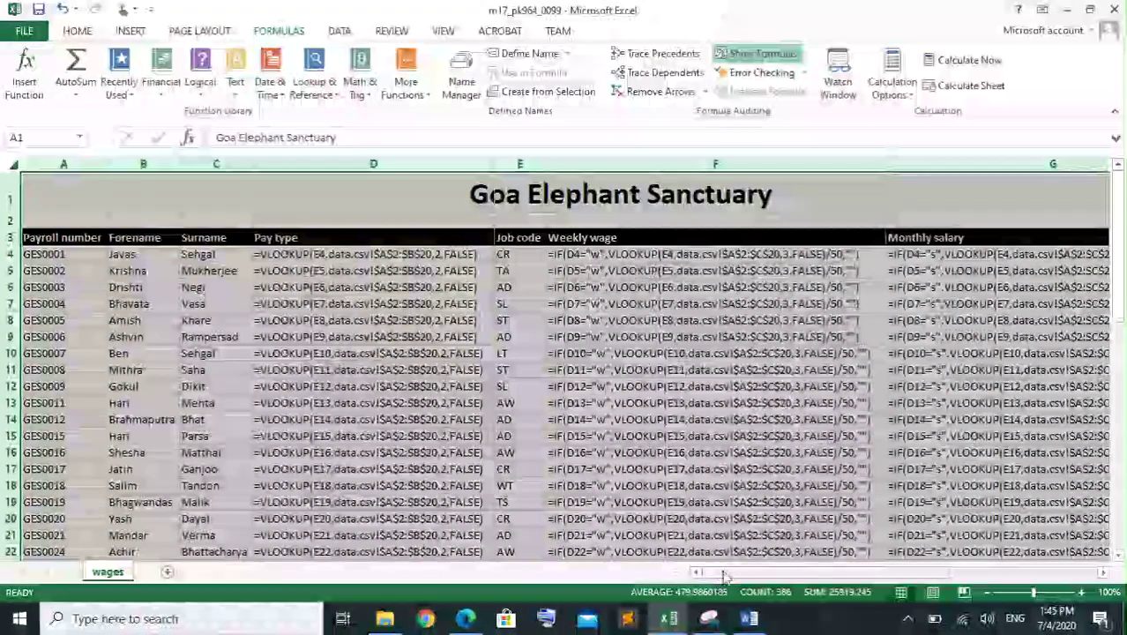
pyautogui.moveTo(716, 580)
pyautogui.mouseDown()
pyautogui.moveTo(849, 575)
pyautogui.moveTo(774, 574)
pyautogui.mouseUp()
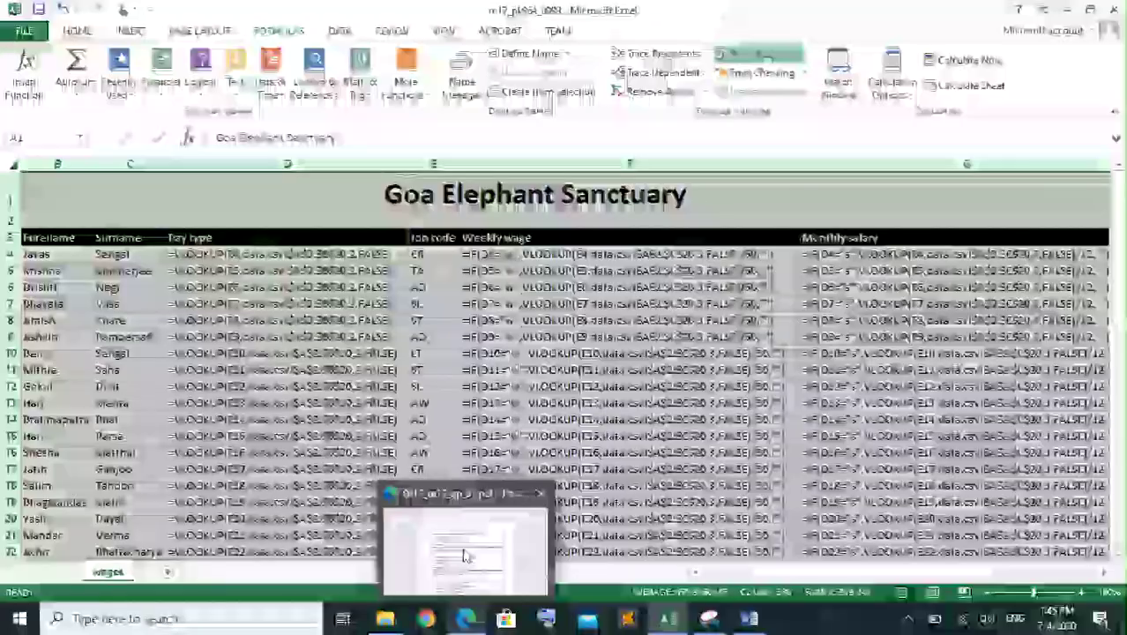
pyautogui.click(472, 621)
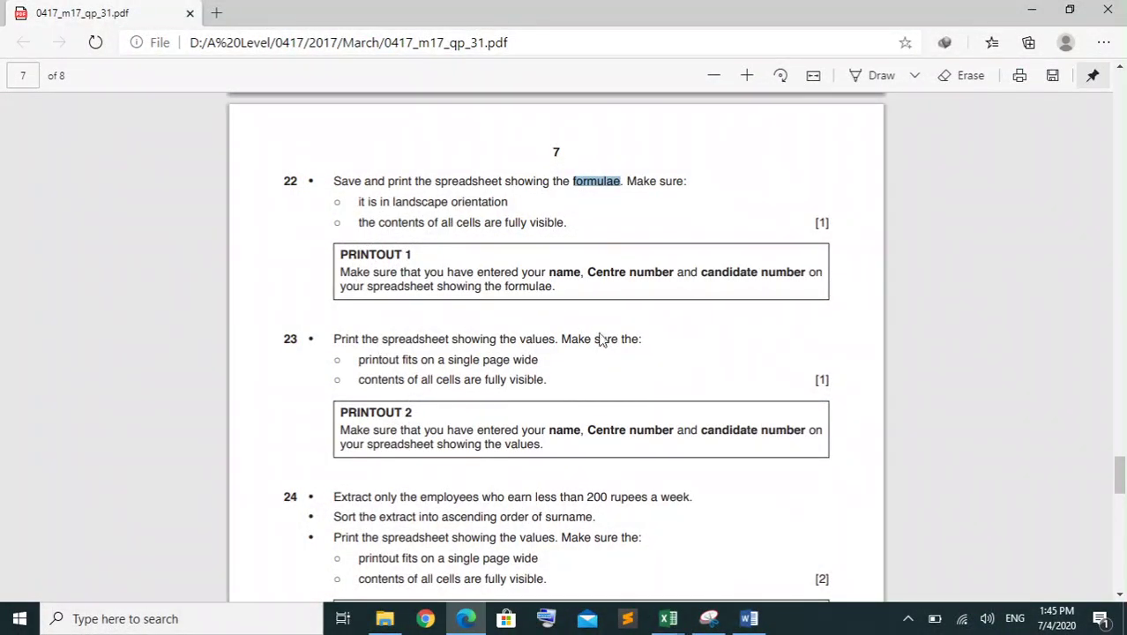
pyautogui.moveTo(668, 619)
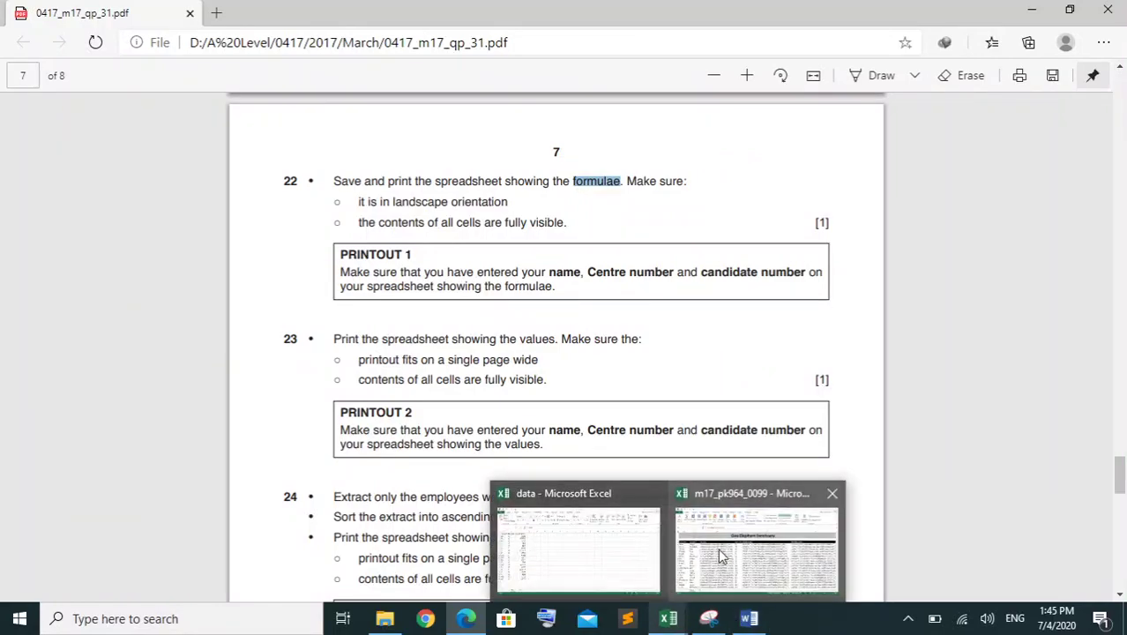
pyautogui.click(719, 556)
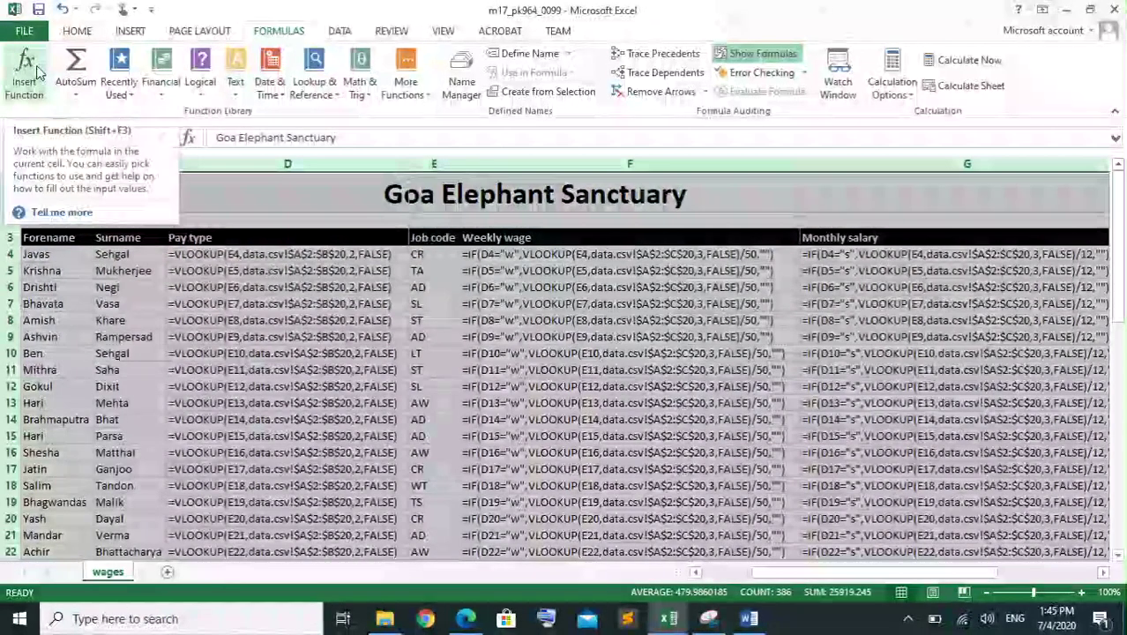
pyautogui.hotkey('ctrl', 'p')
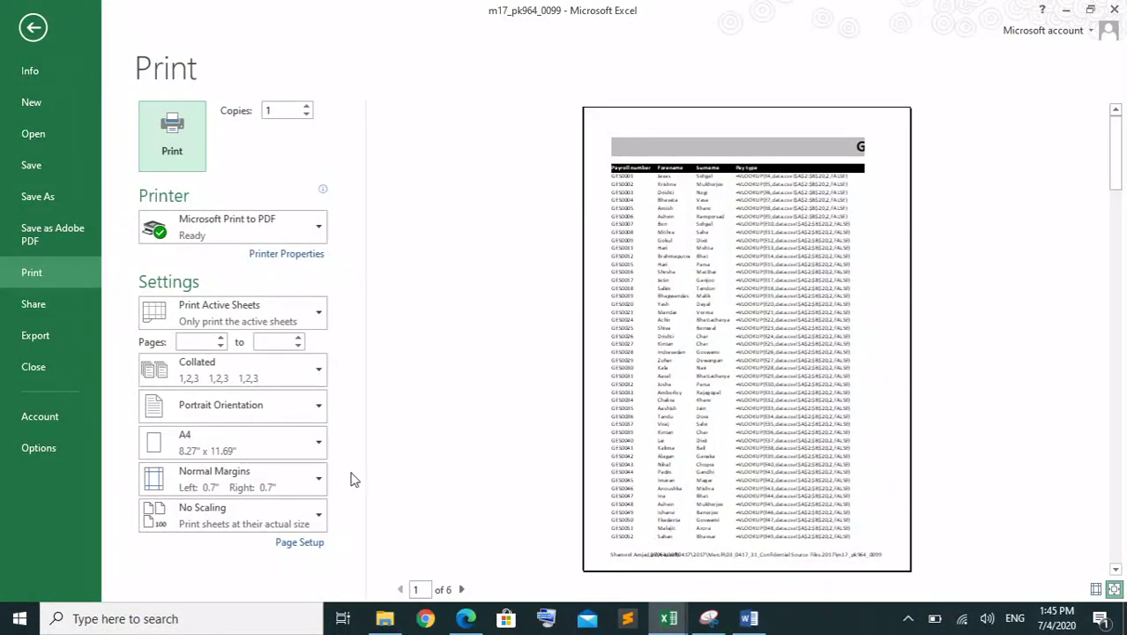
pyautogui.click(305, 545)
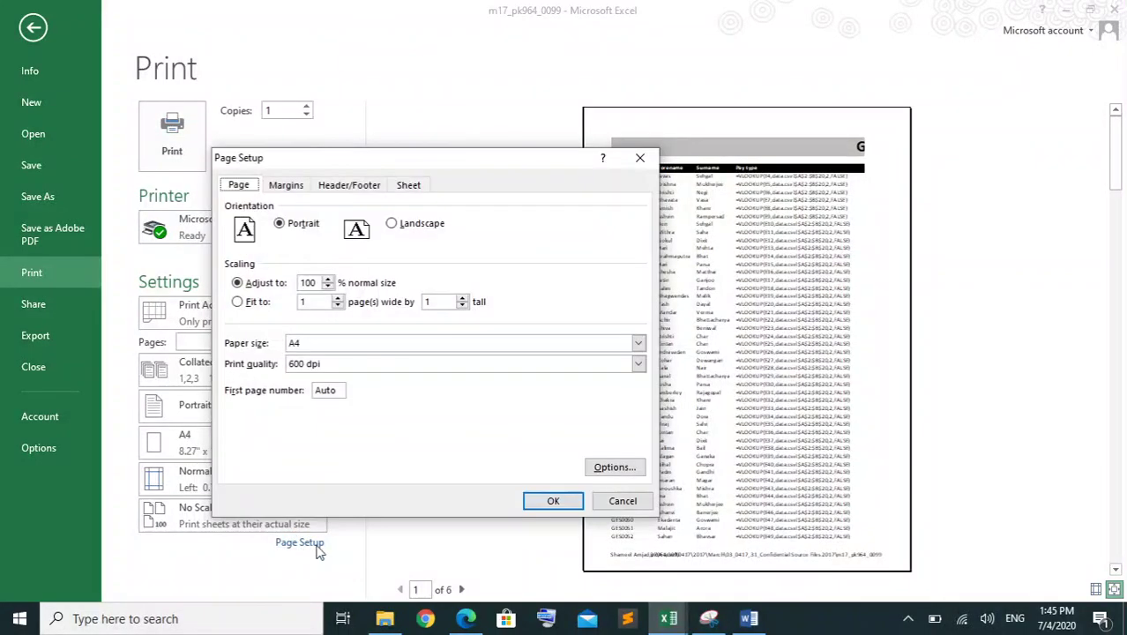
pyautogui.click(391, 227)
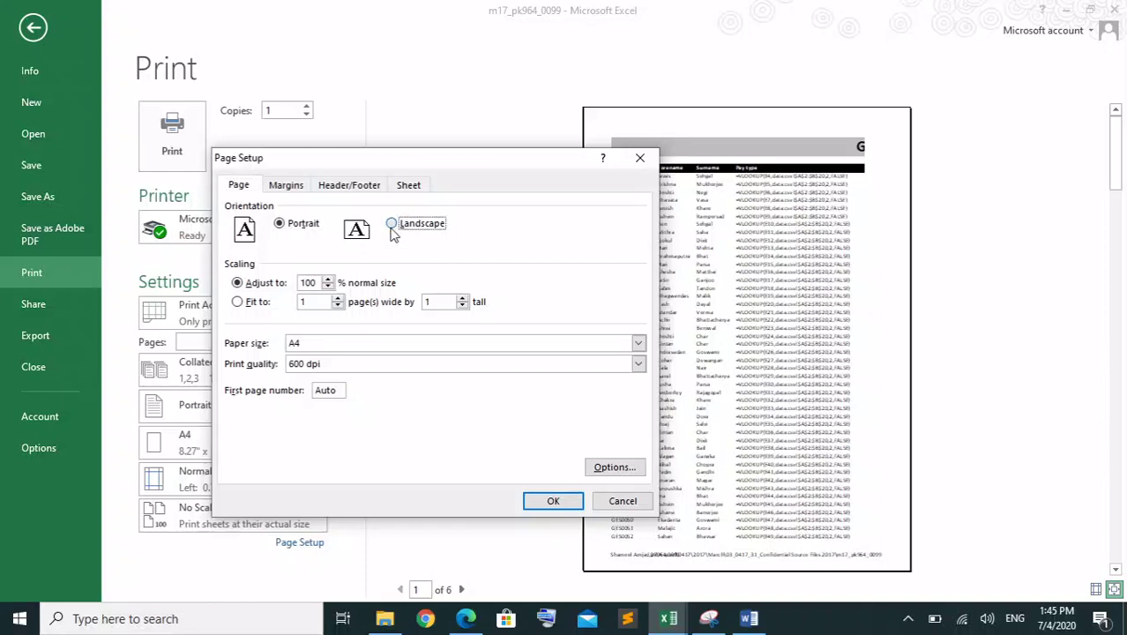
pyautogui.click(551, 500)
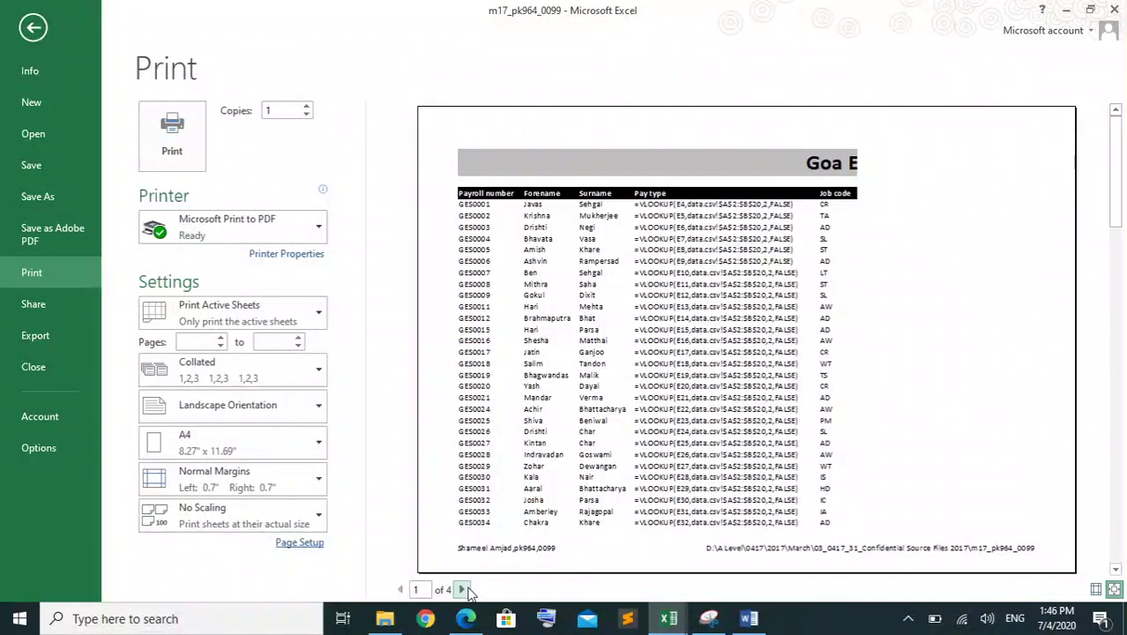
pyautogui.click(464, 589)
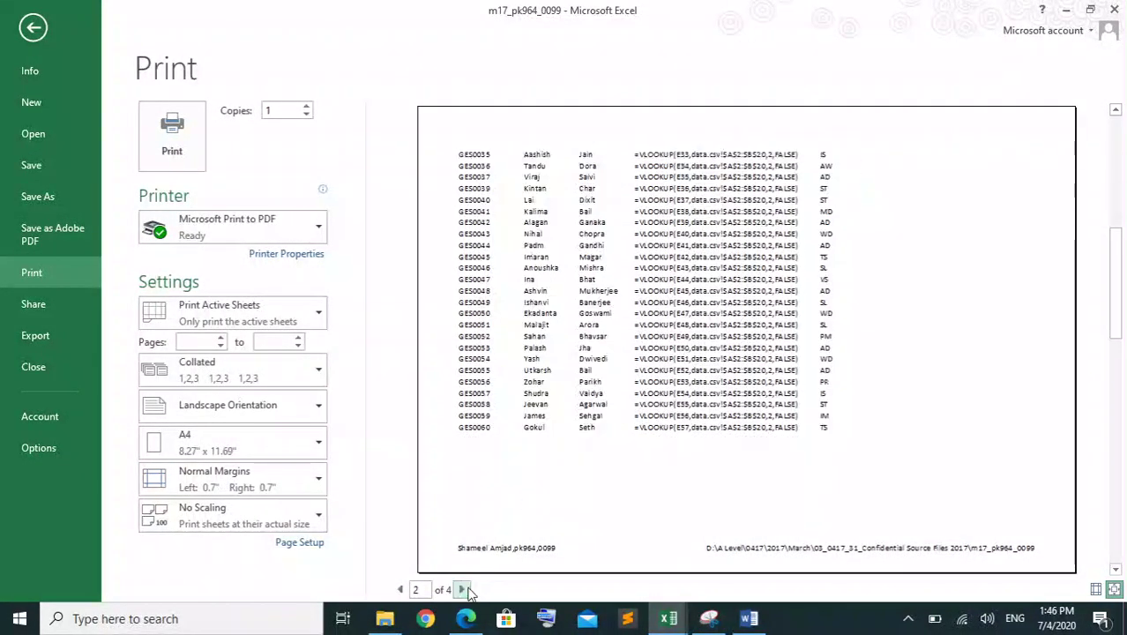
pyautogui.click(464, 589)
pyautogui.click(464, 589)
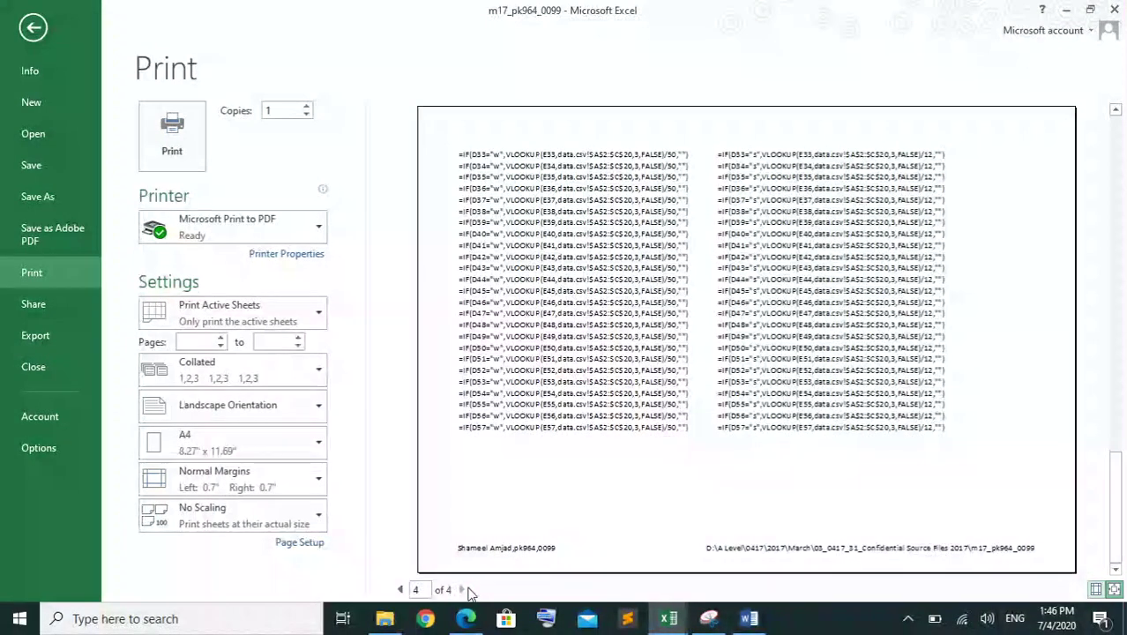
pyautogui.click(402, 590)
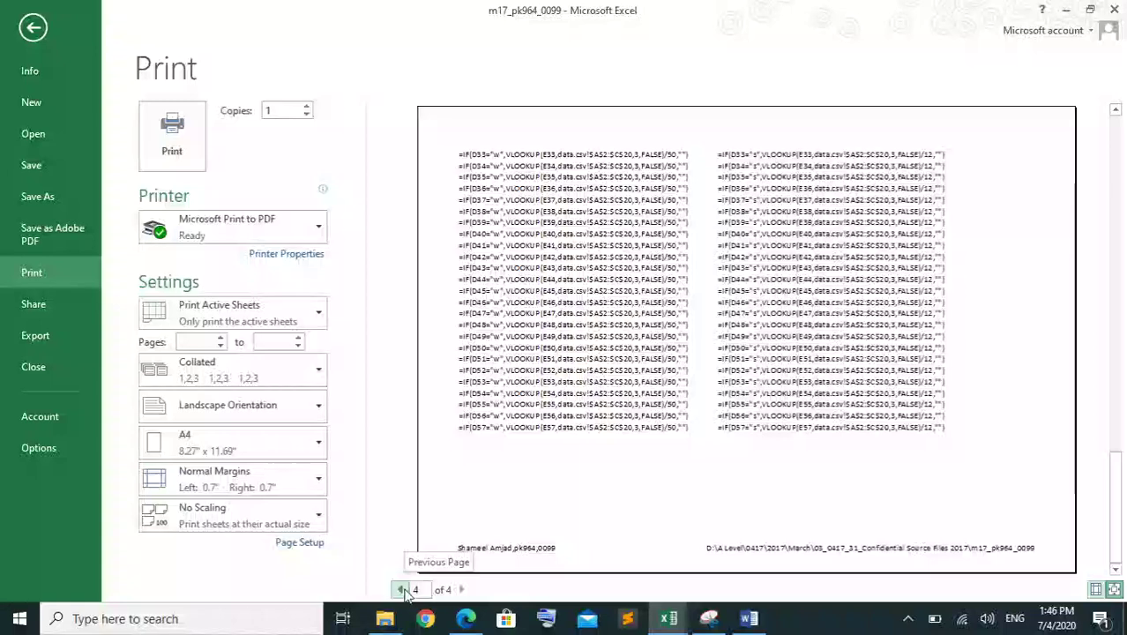
pyautogui.click(403, 591)
pyautogui.click(402, 590)
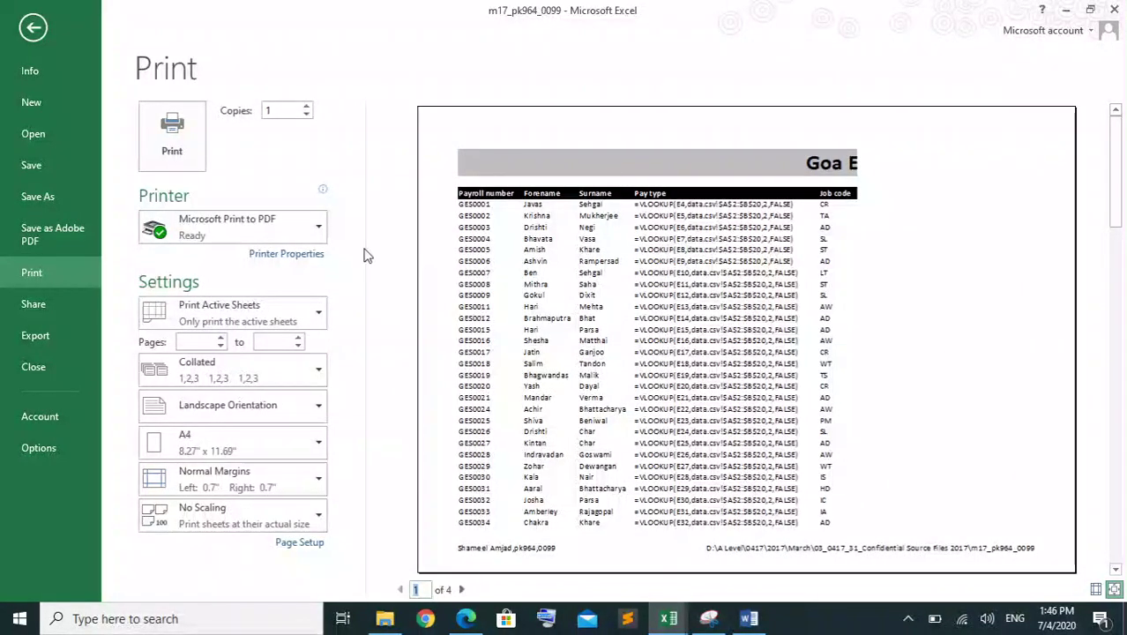
pyautogui.click(300, 543)
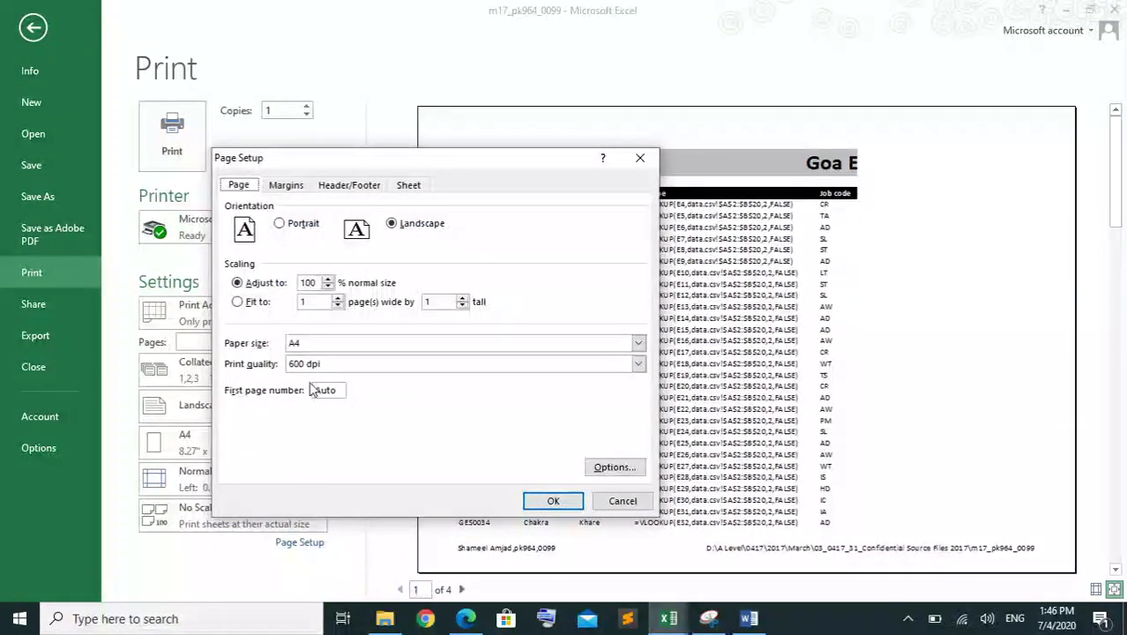
pyautogui.click(622, 501)
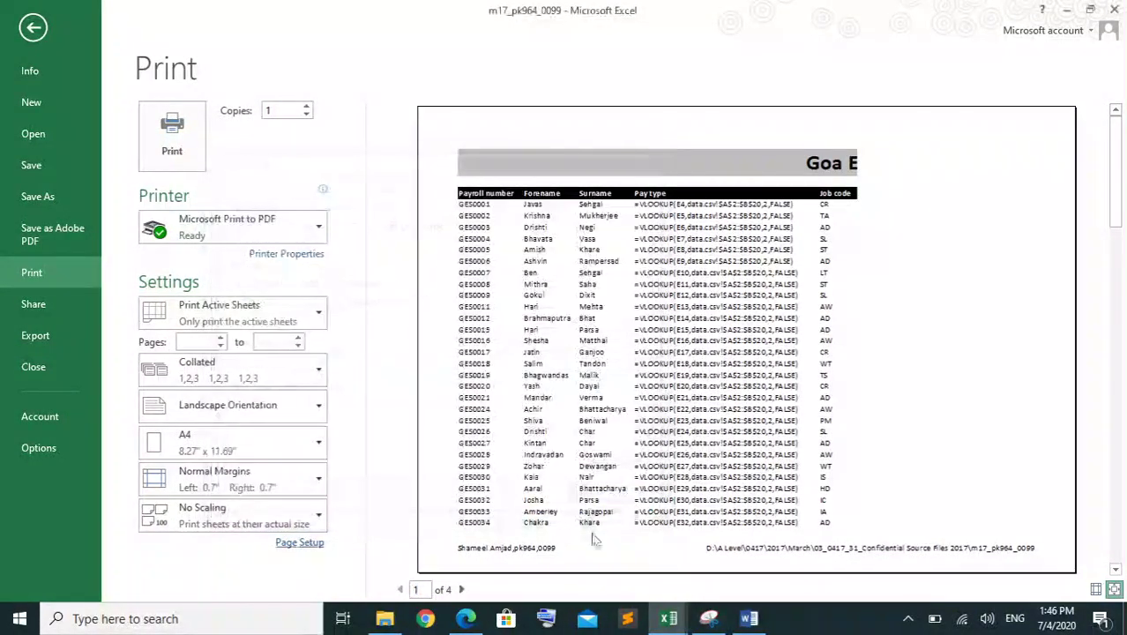
pyautogui.click(463, 590)
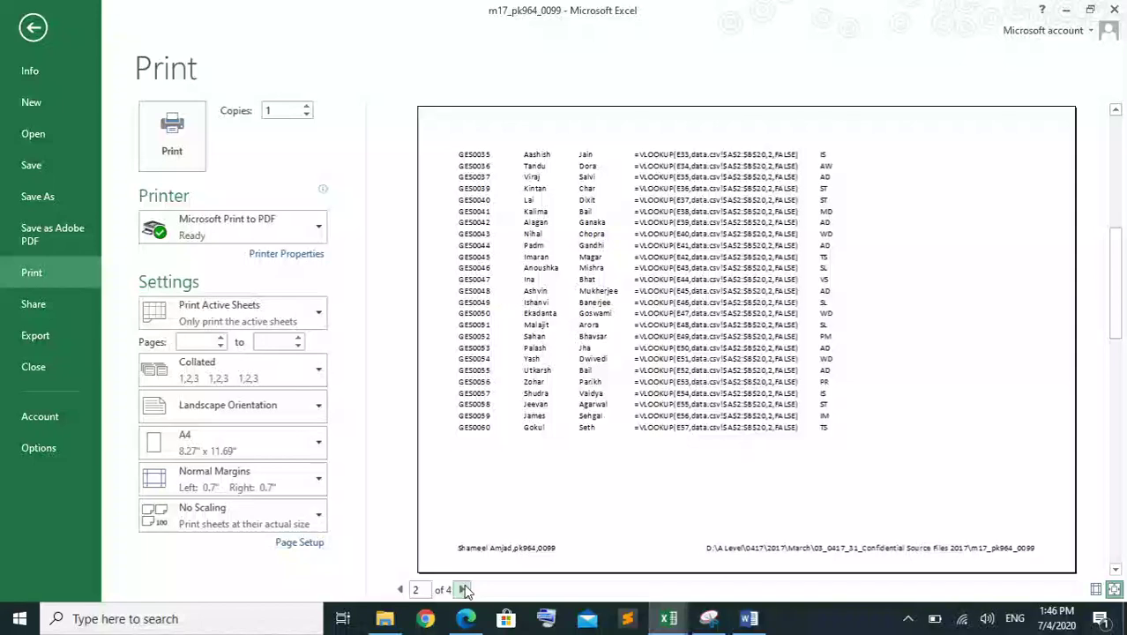
pyautogui.click(464, 590)
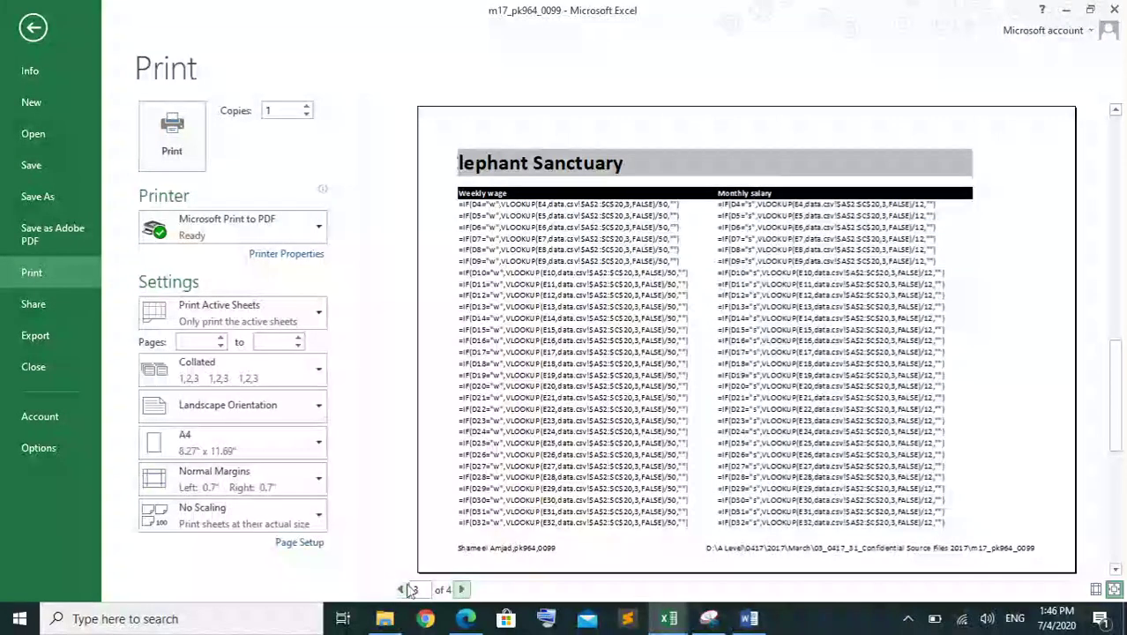
pyautogui.click(402, 590)
pyautogui.click(402, 590)
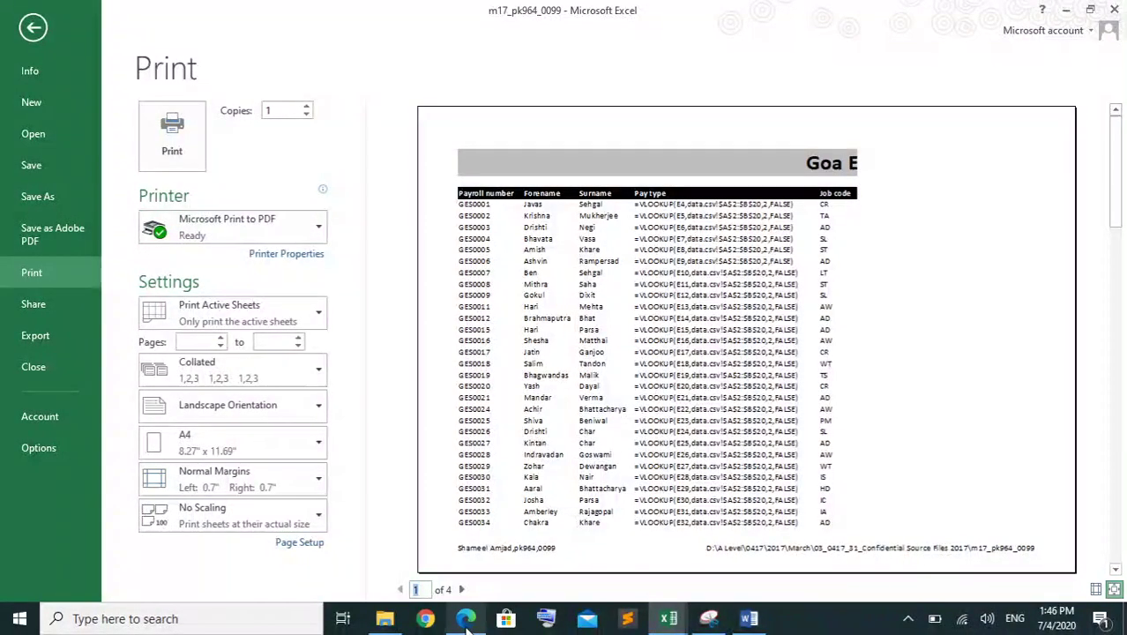
pyautogui.moveTo(668, 620)
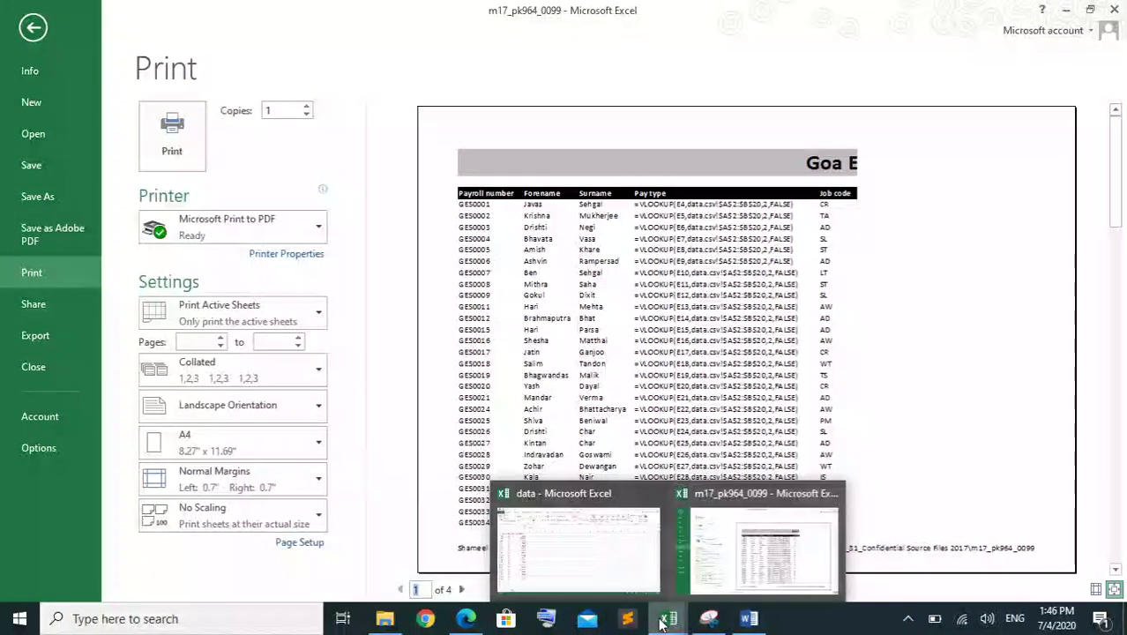
pyautogui.click(465, 565)
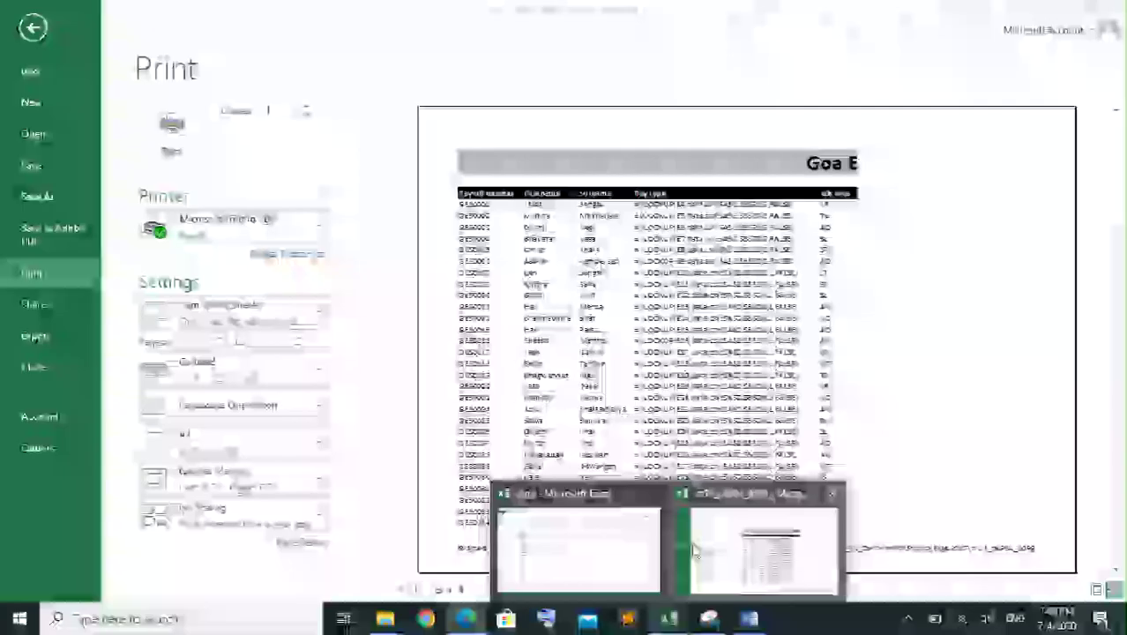
pyautogui.click(757, 547)
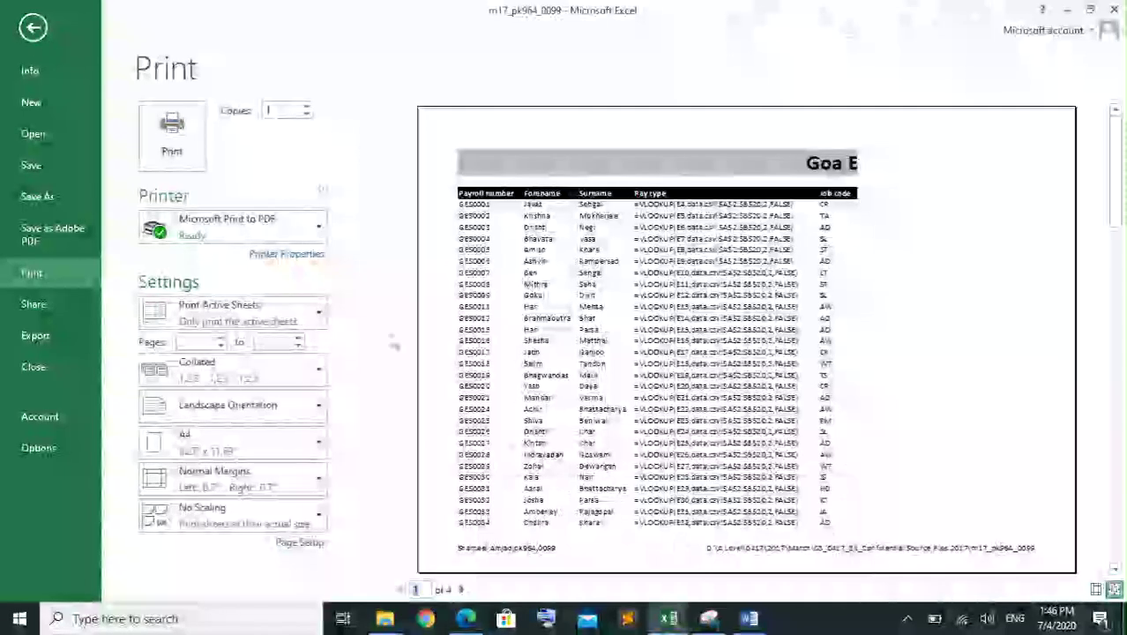
# Step: Save the printout as a Printout1 PDF named with candidate details in D:\A Level\0417\2017\March\03_0417_31_Confidential Source Files 2017
pyautogui.click(181, 141)
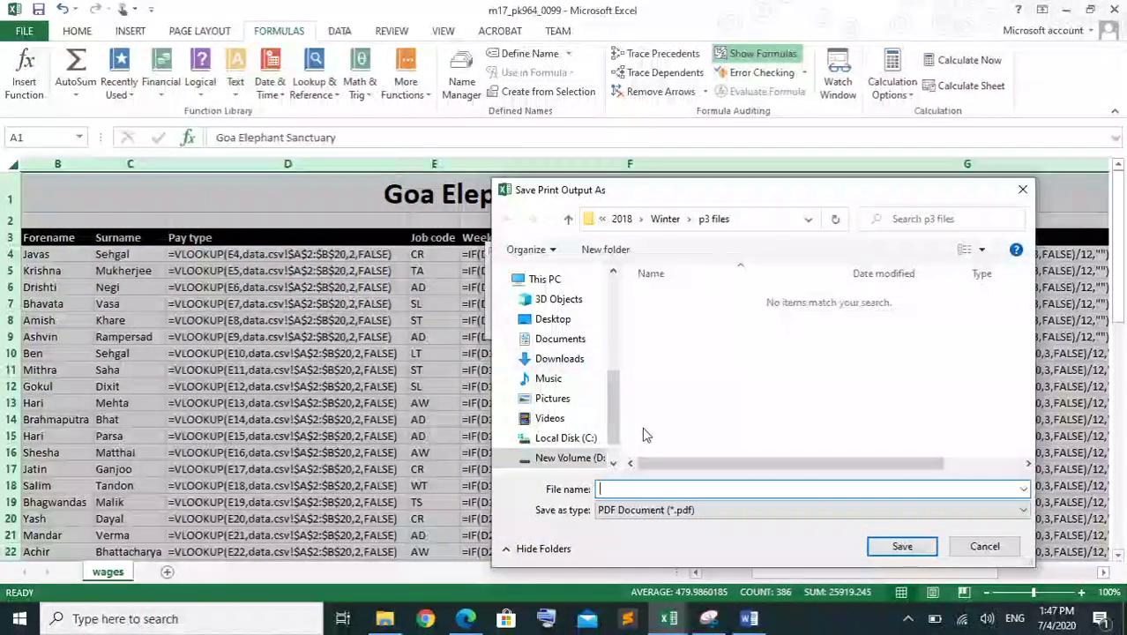
pyautogui.write('P')
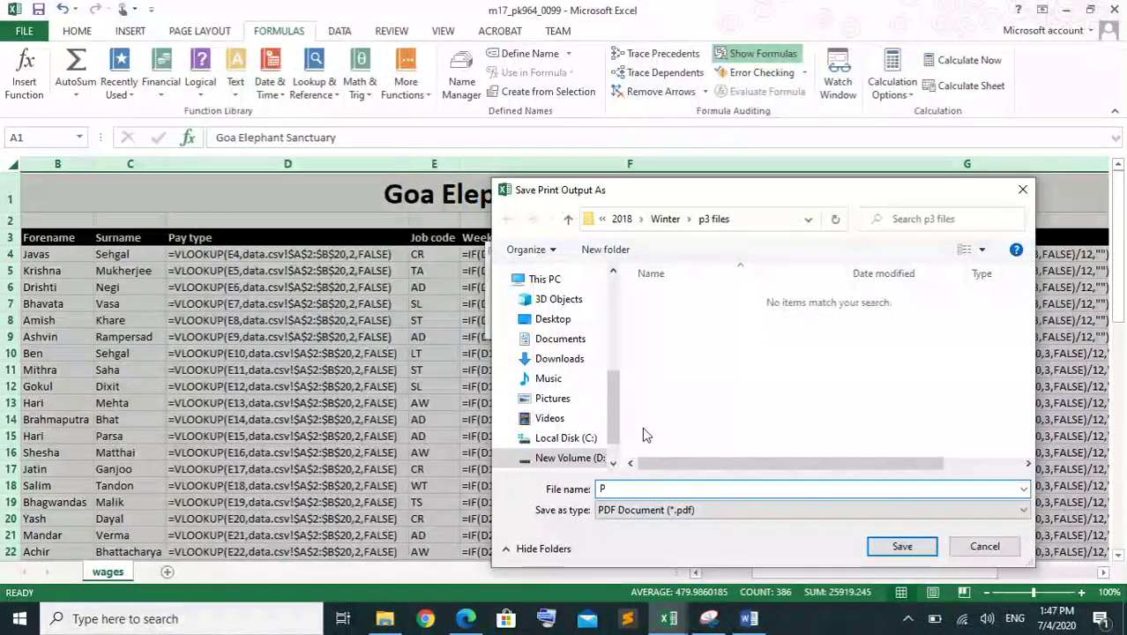
pyautogui.write('rintout1')
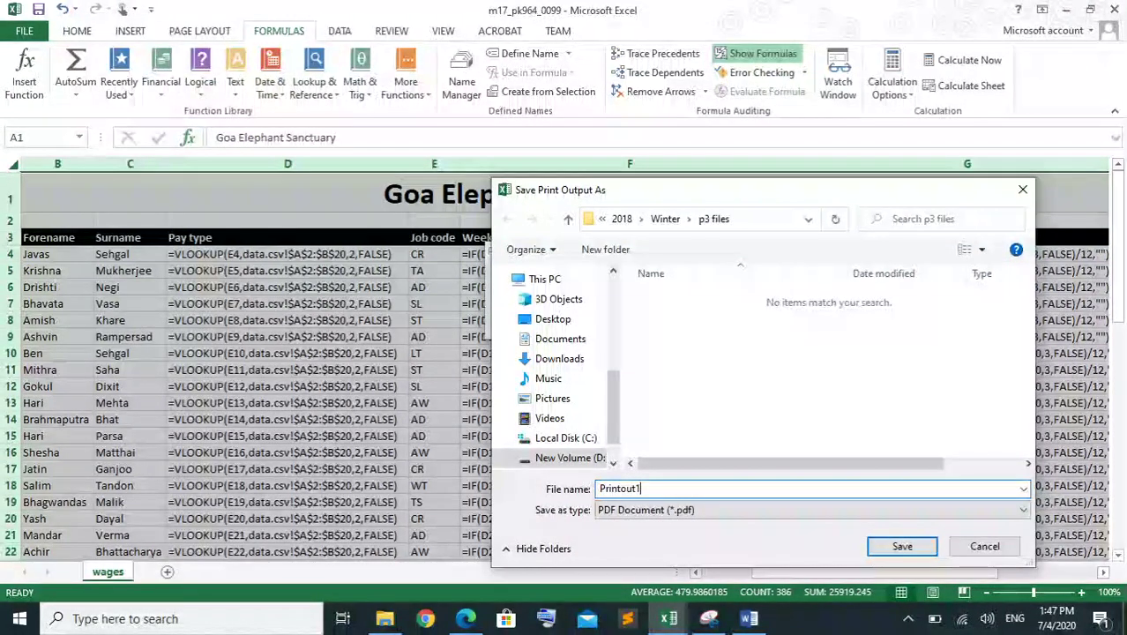
pyautogui.write('_')
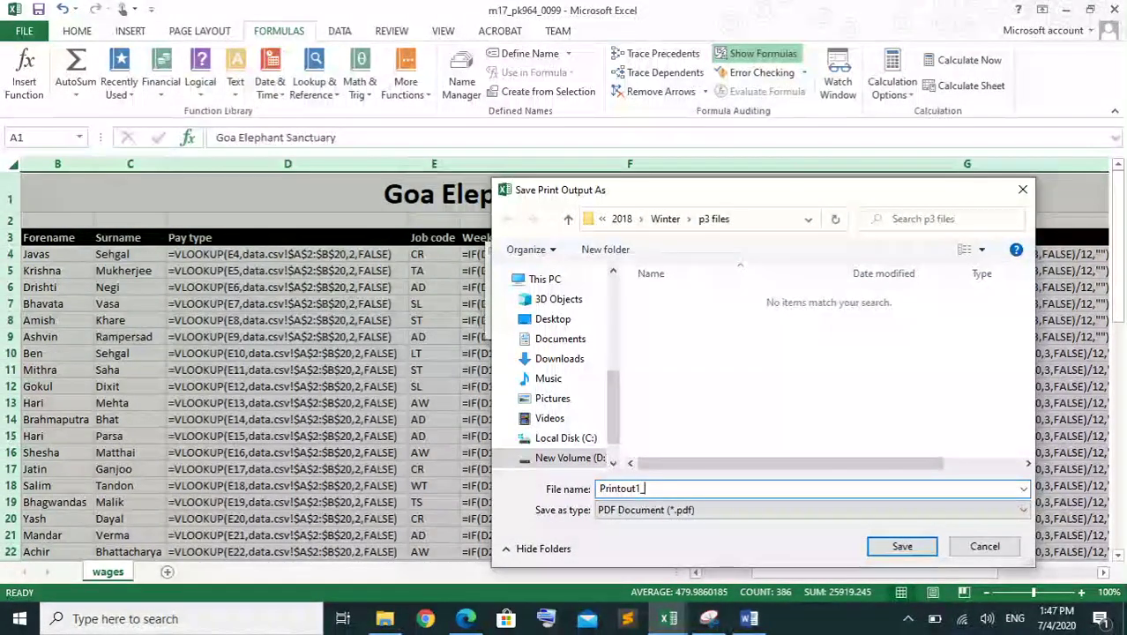
pyautogui.write('Shameel')
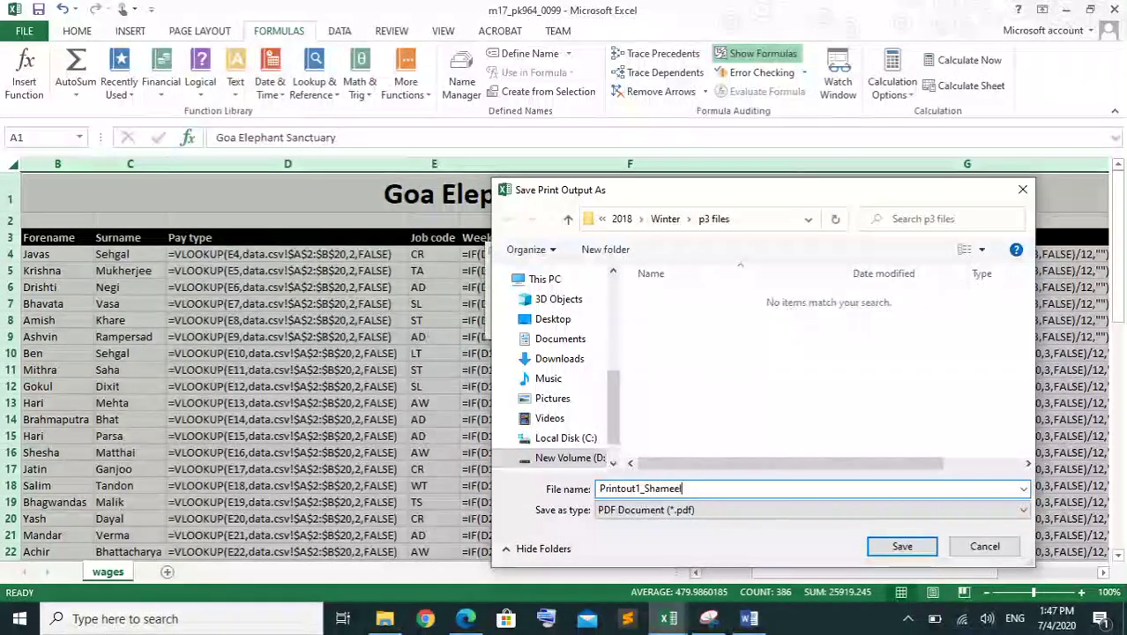
pyautogui.write('_')
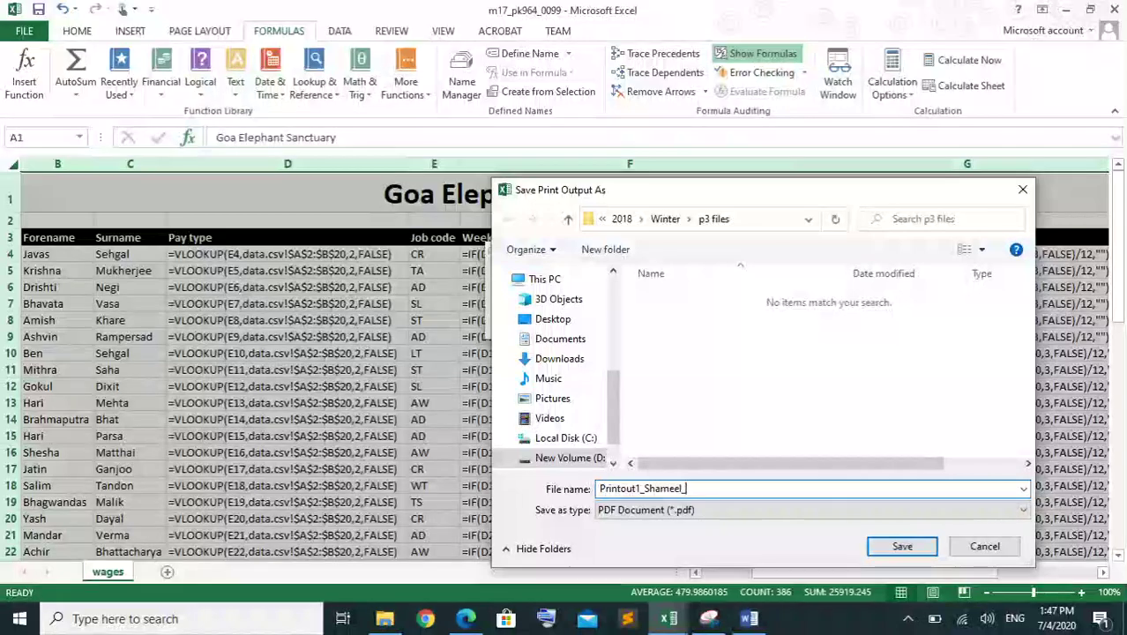
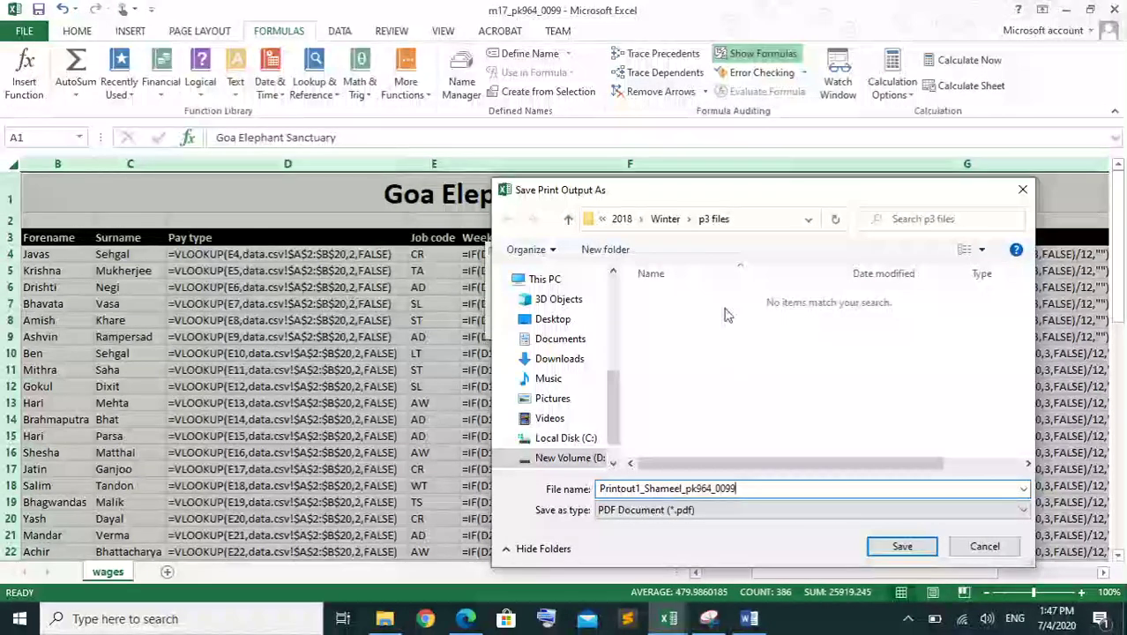
pyautogui.scroll(-1, 604, 415)
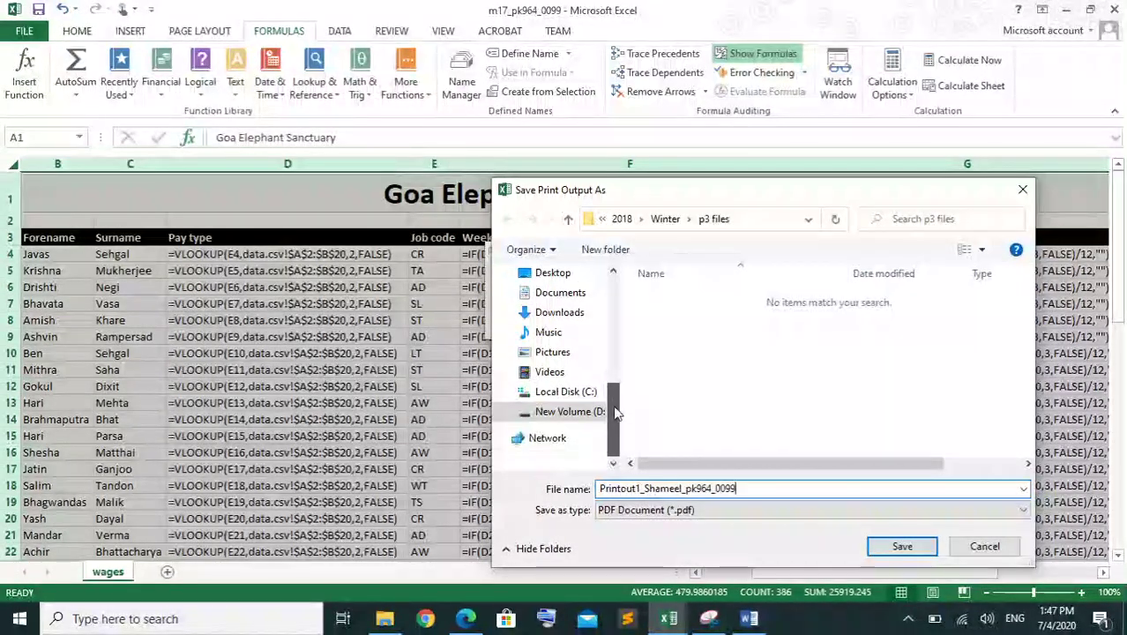
pyautogui.click(569, 412)
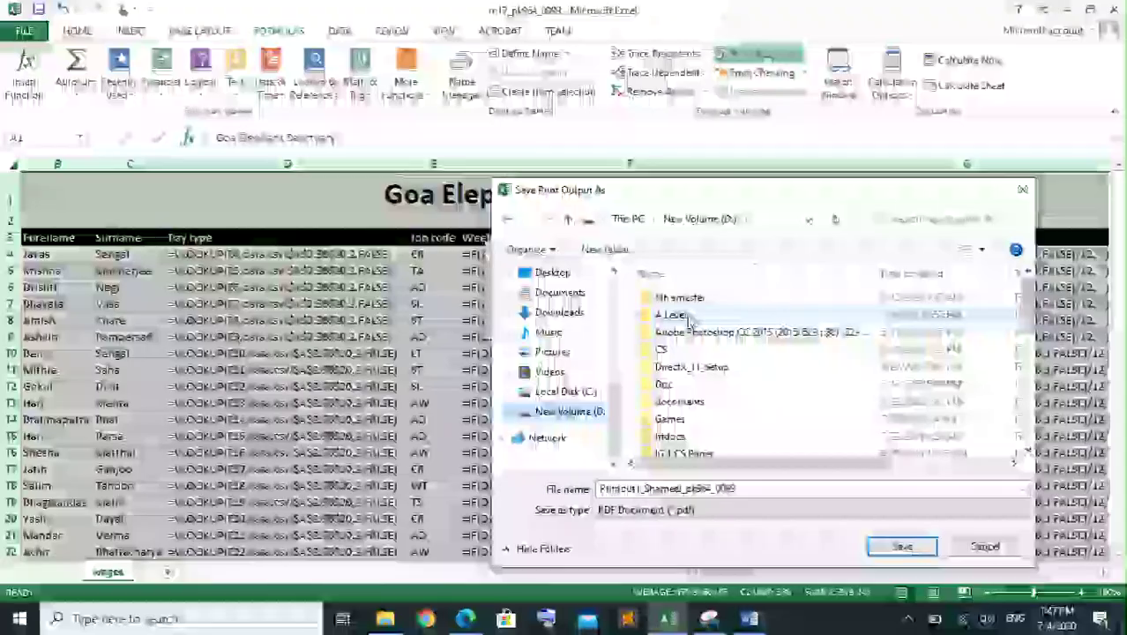
pyautogui.doubleClick(680, 315)
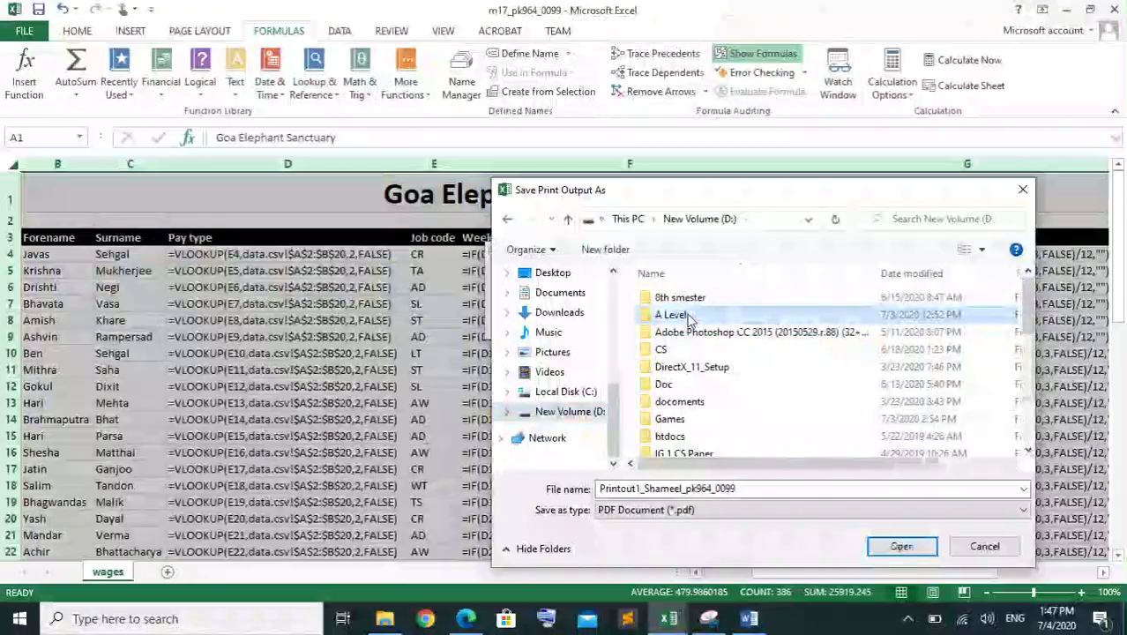
pyautogui.doubleClick(669, 299)
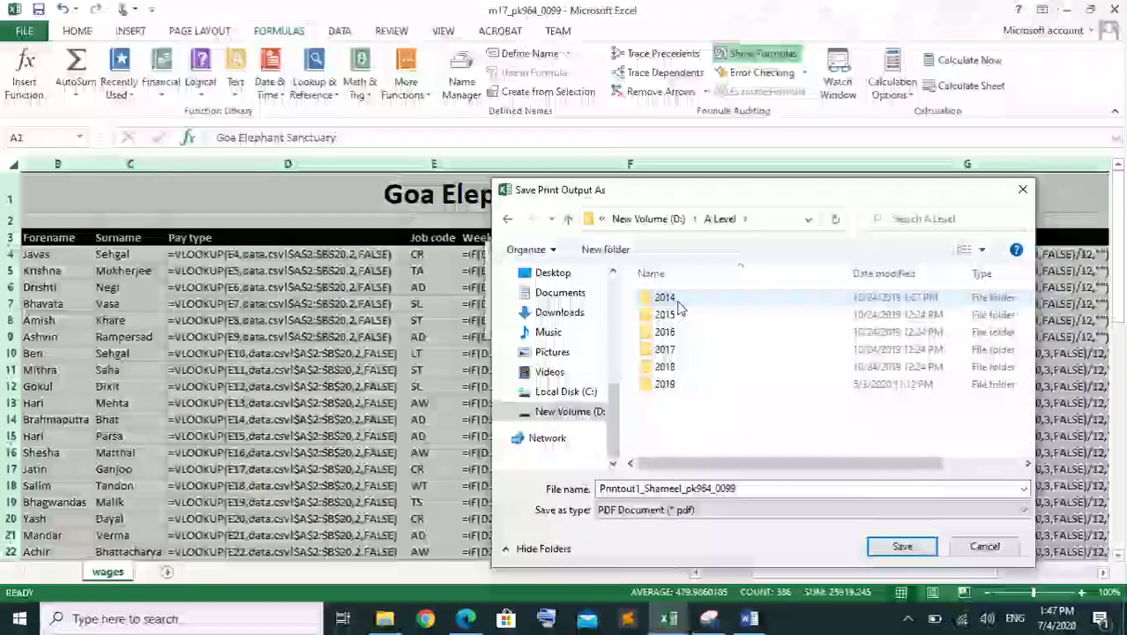
pyautogui.doubleClick(679, 351)
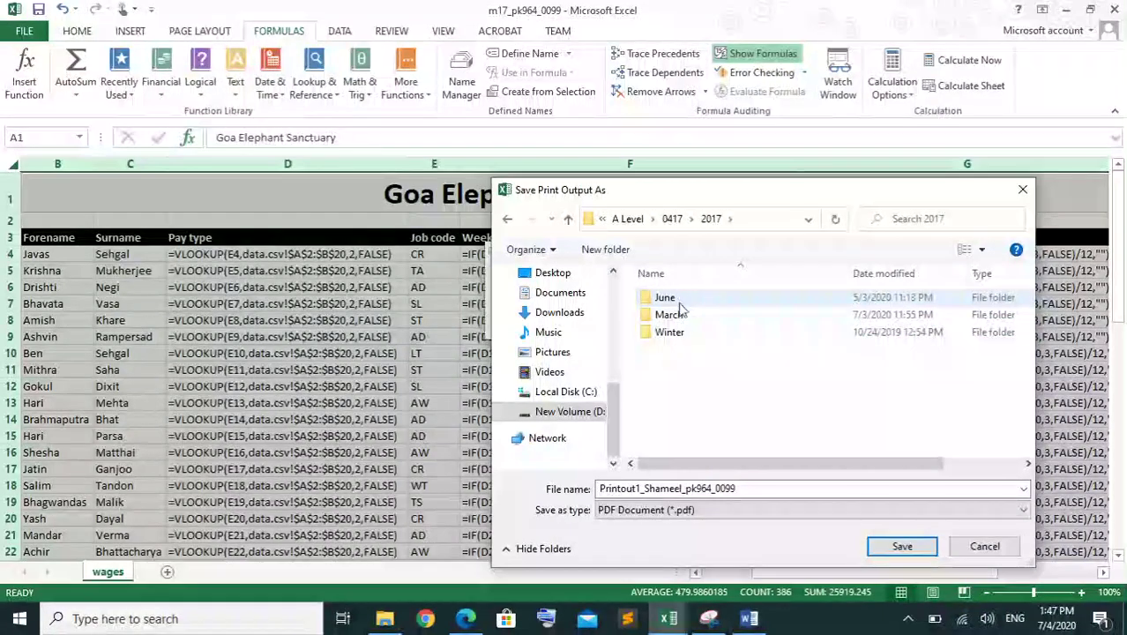
pyautogui.doubleClick(681, 316)
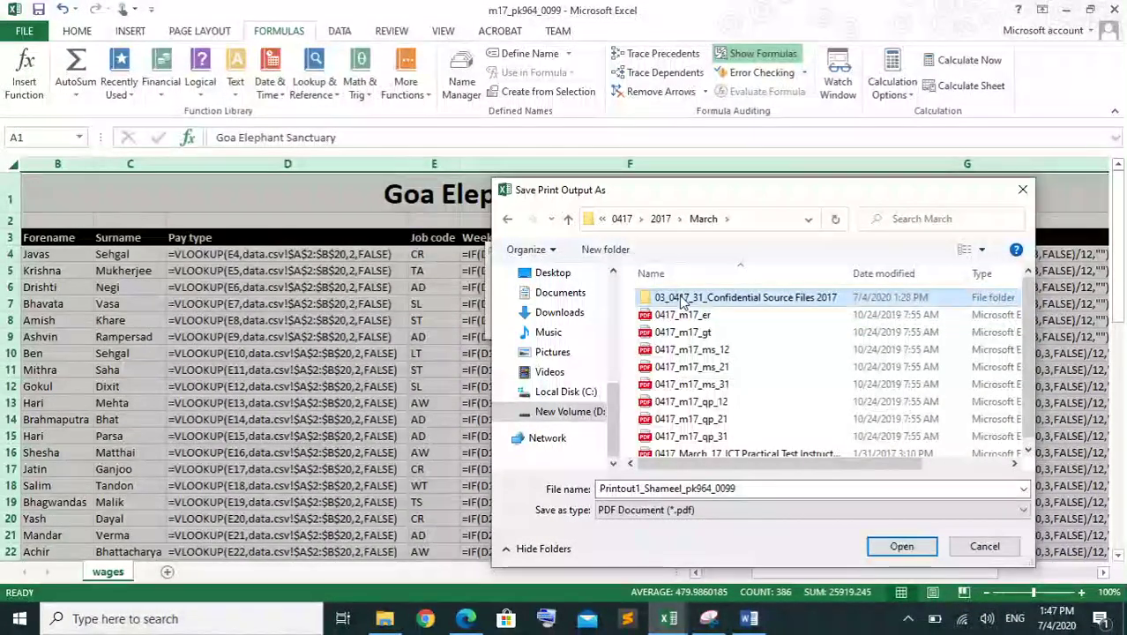
pyautogui.doubleClick(680, 300)
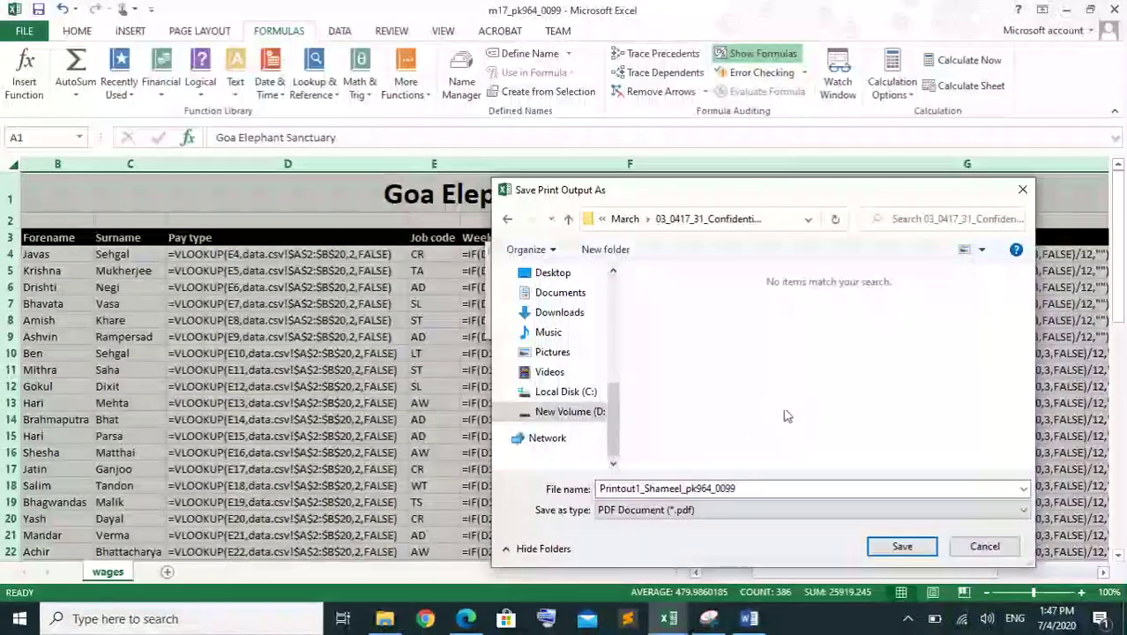
pyautogui.click(896, 546)
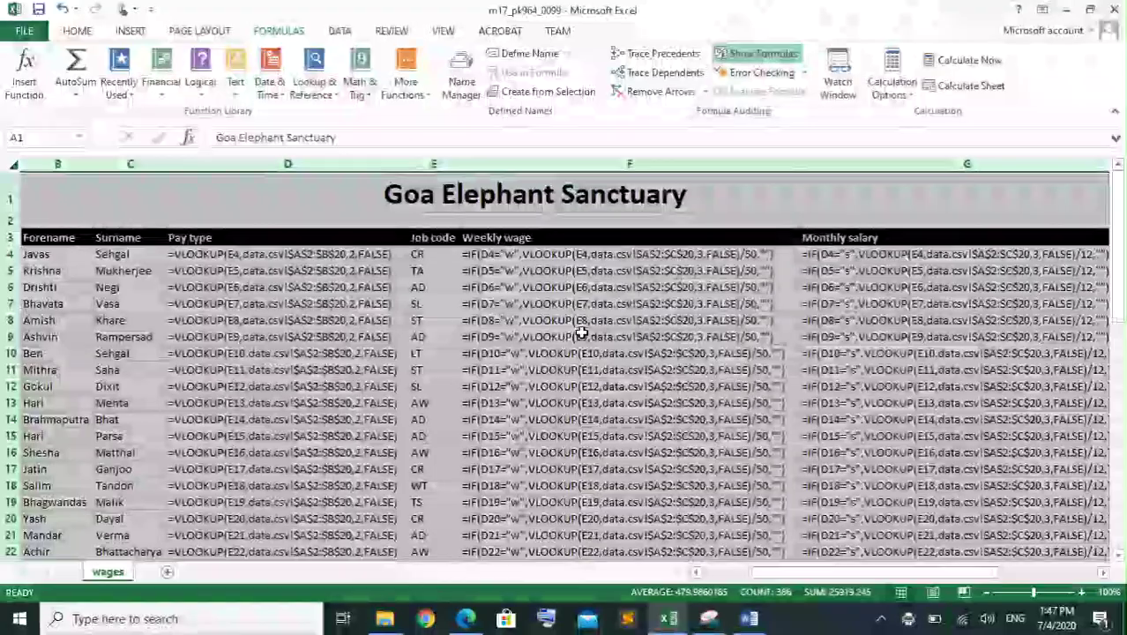
pyautogui.moveTo(466, 619)
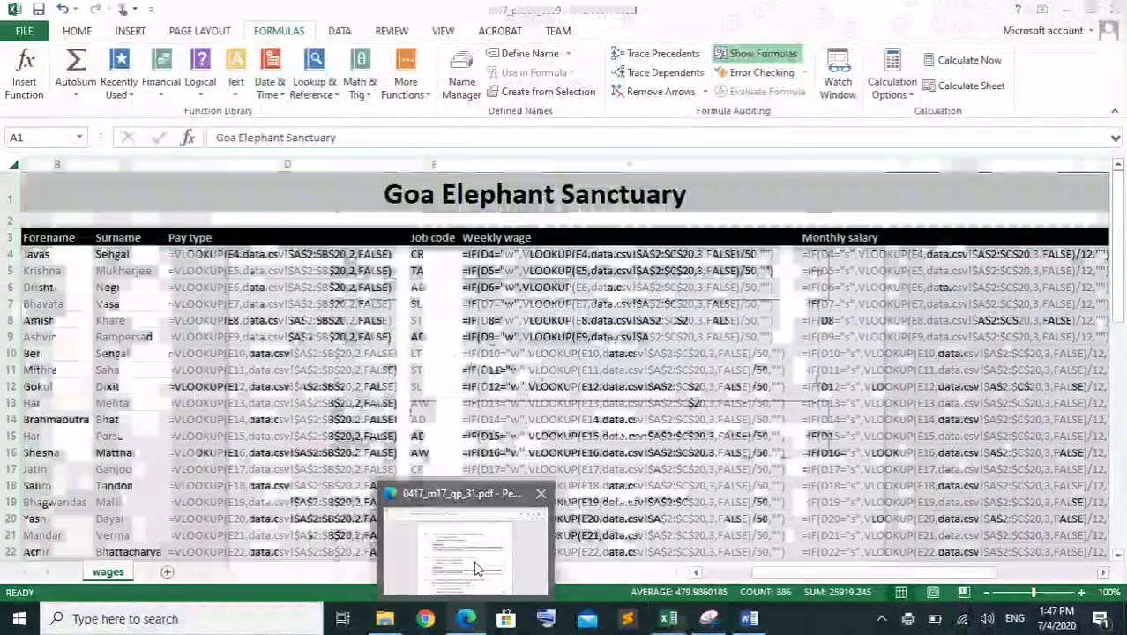
pyautogui.click(475, 551)
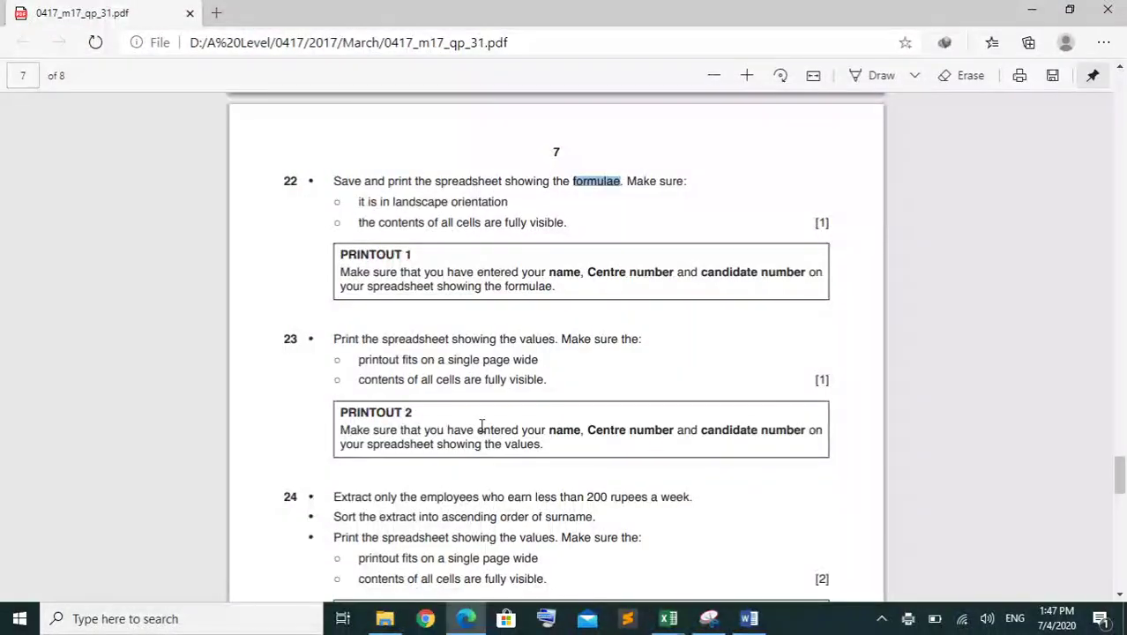
pyautogui.scroll(-2, 367, 325)
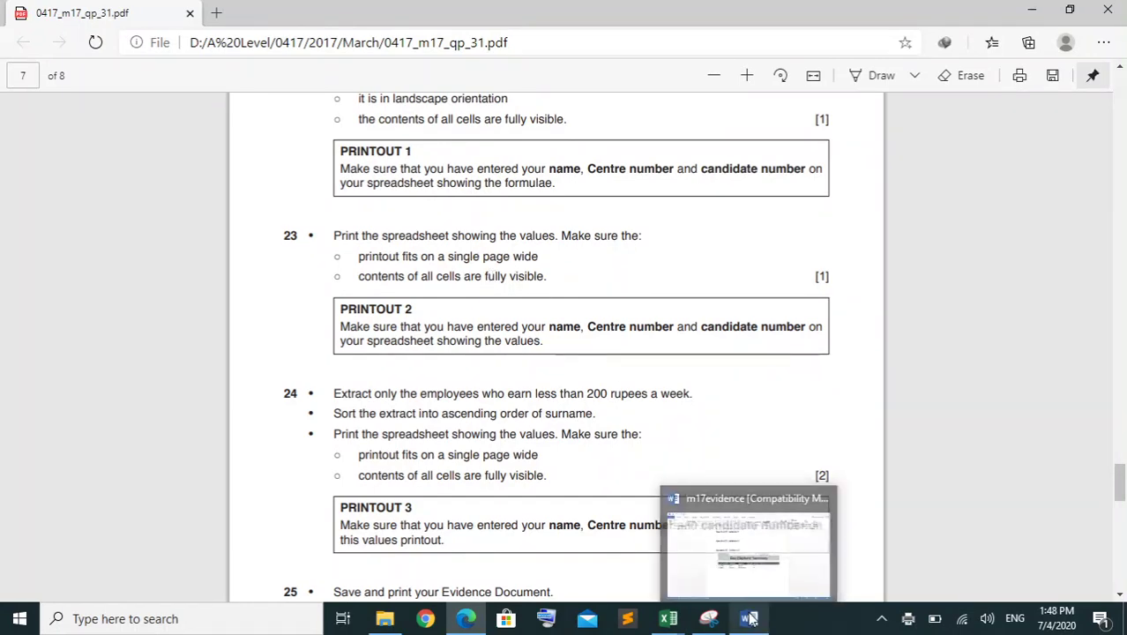
pyautogui.moveTo(668, 619)
pyautogui.click(726, 564)
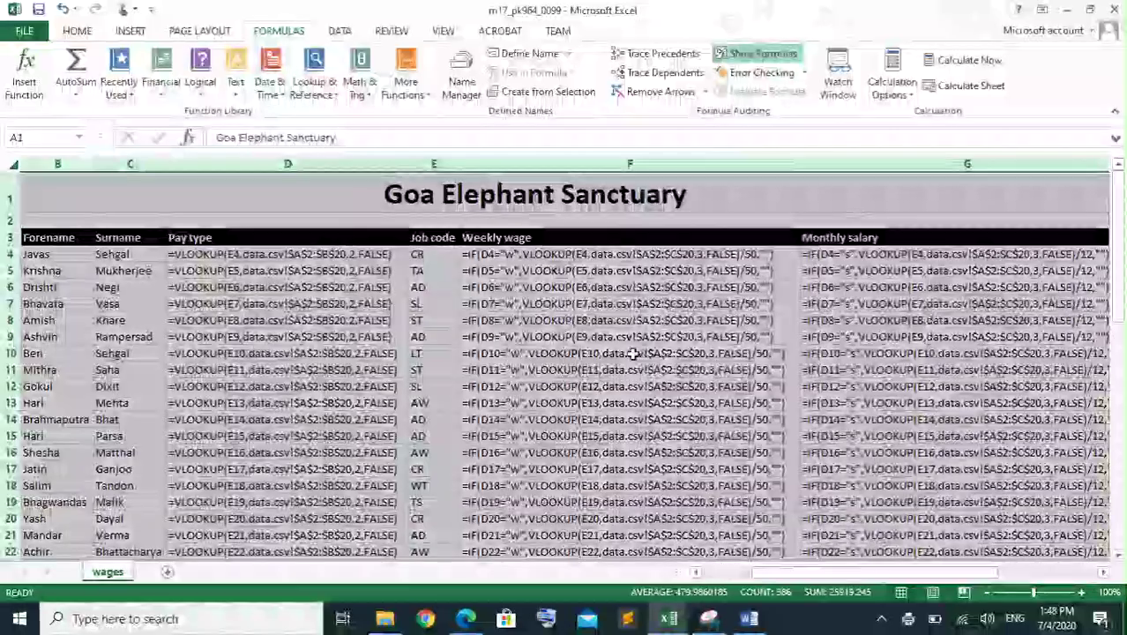
# Step: Turn off Show Formulas so the wages sheet displays values such as INR 341.57
pyautogui.click(748, 54)
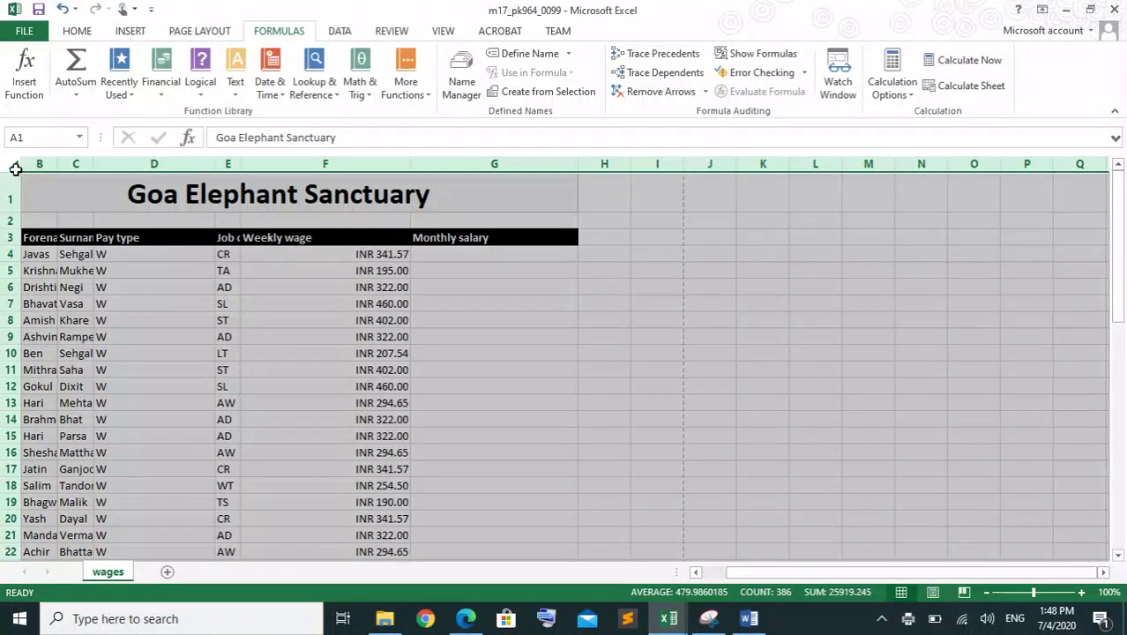
pyautogui.press('Tab')
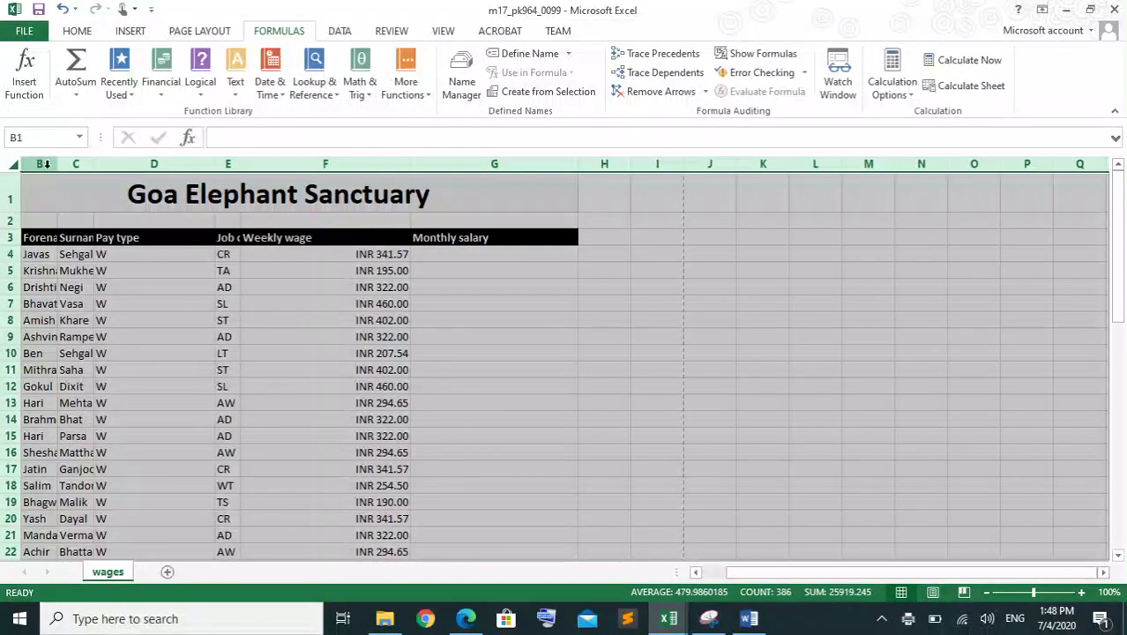
# Step: AutoFit all columns of the selected wages sheet, then deselect it
pyautogui.hscroll(1, 55, 164)
pyautogui.doubleClick(55, 164)
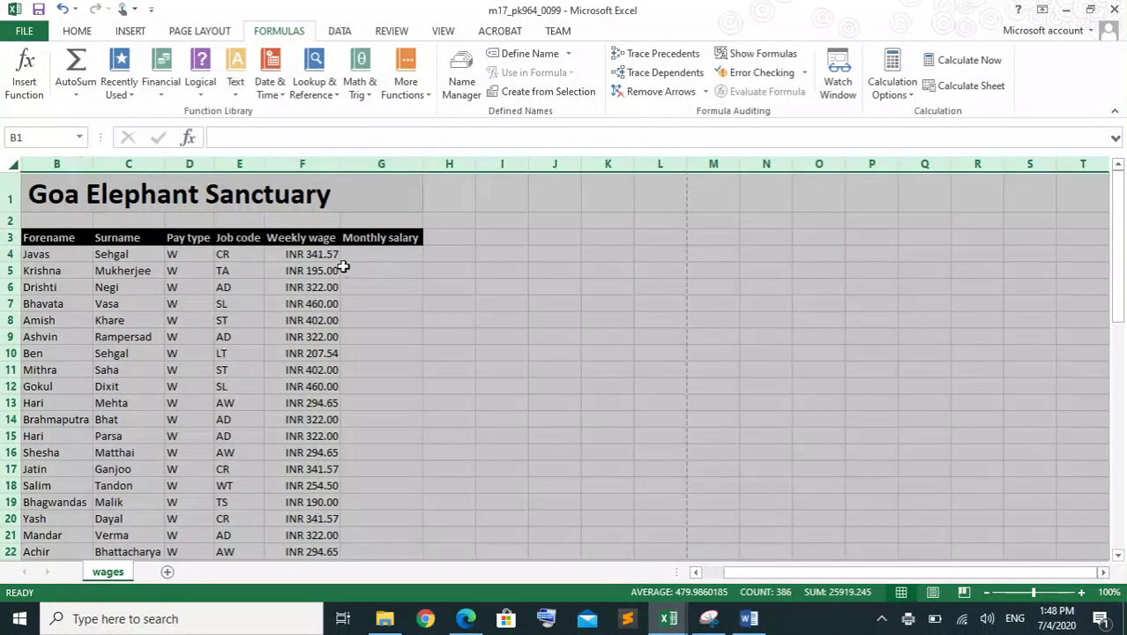
pyautogui.click(498, 260)
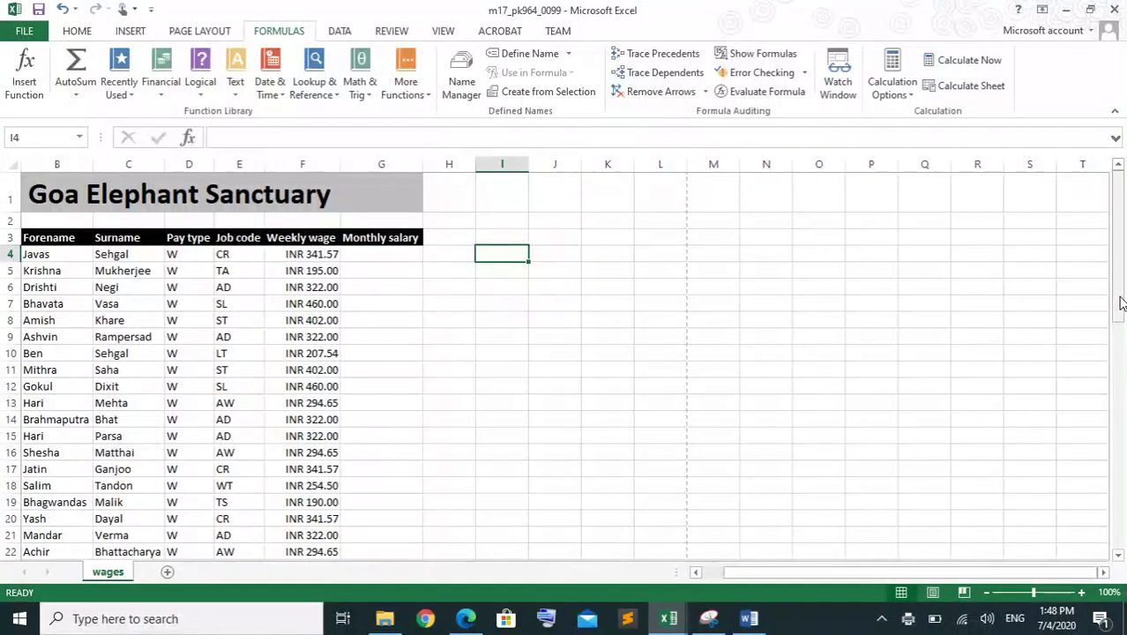
# Step: Recheck the exam paper instructions, then return to the wages spreadsheet
pyautogui.moveTo(1120, 303); pyautogui.dragTo(1122, 502)
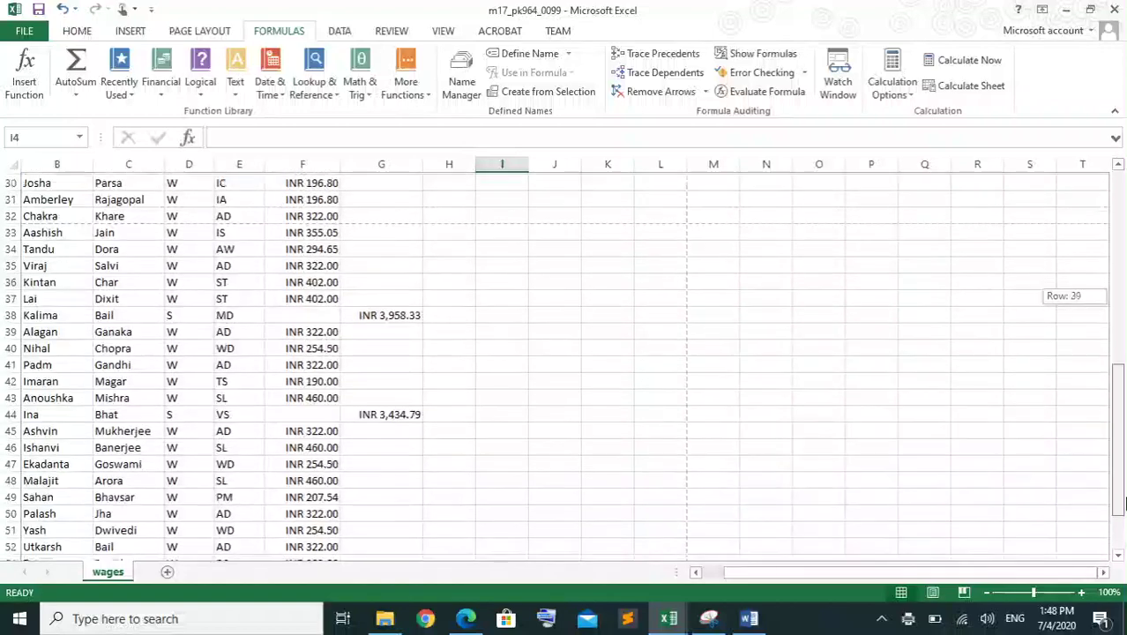
pyautogui.moveTo(1122, 502); pyautogui.dragTo(1119, 296)
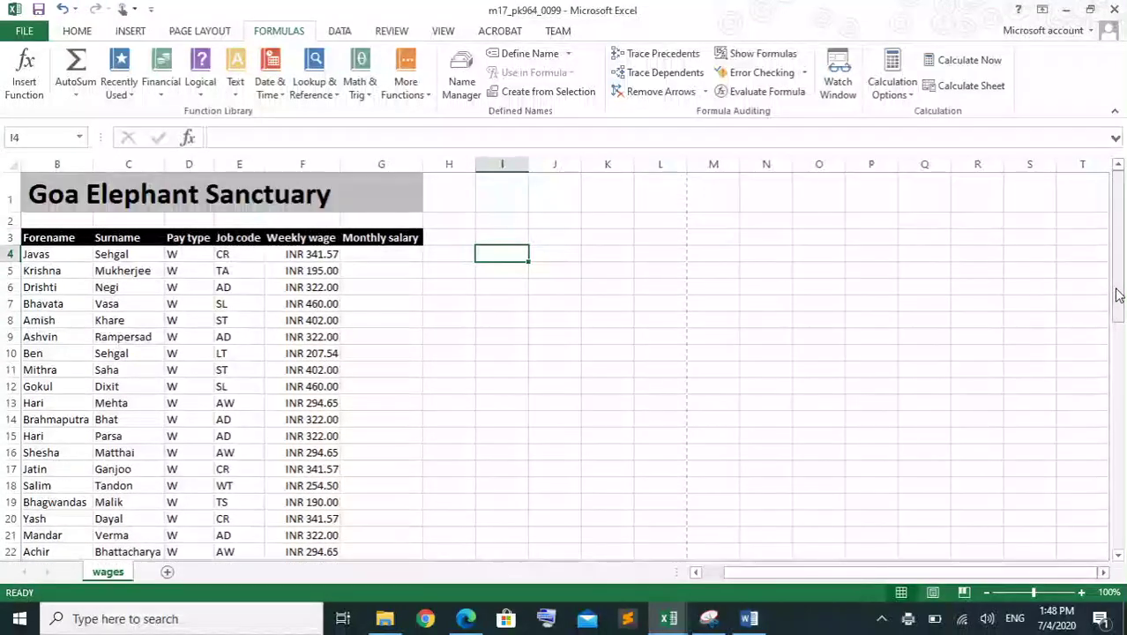
pyautogui.click(465, 618)
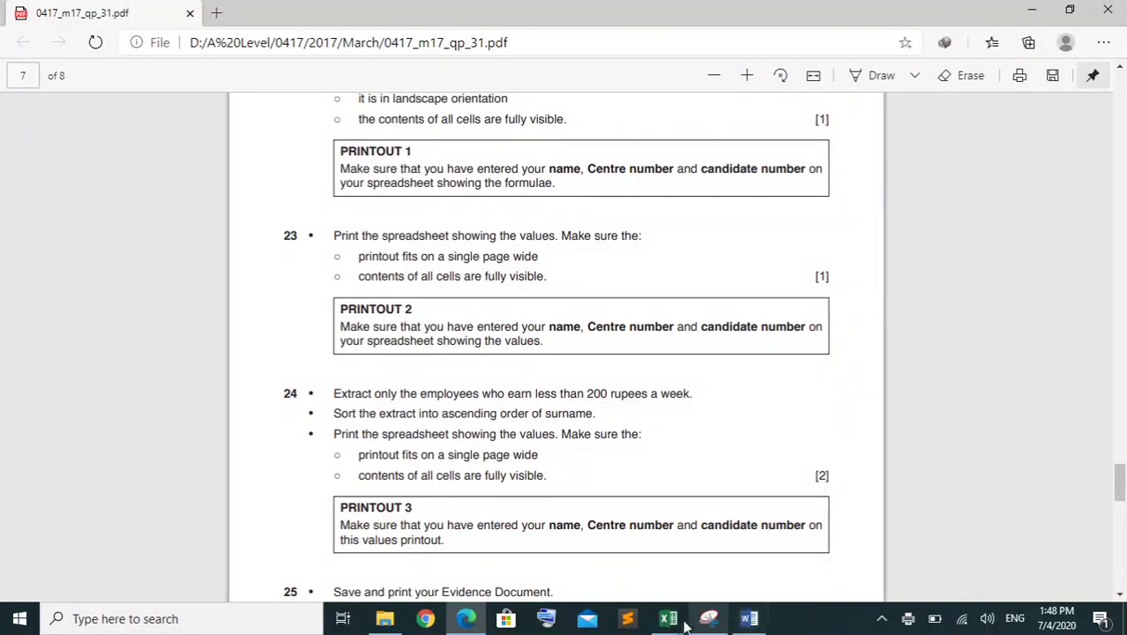
pyautogui.moveTo(668, 618)
pyautogui.click(719, 572)
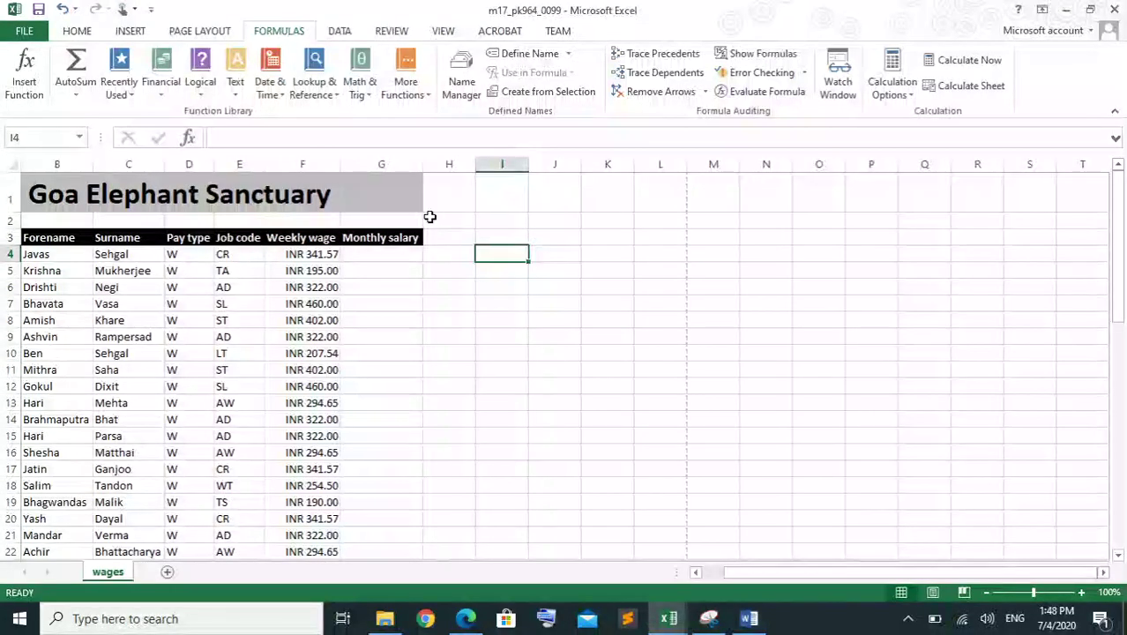
# Step: Set the values printout to portrait orientation in Page Setup
pyautogui.hotkey('ctrl', 'p')
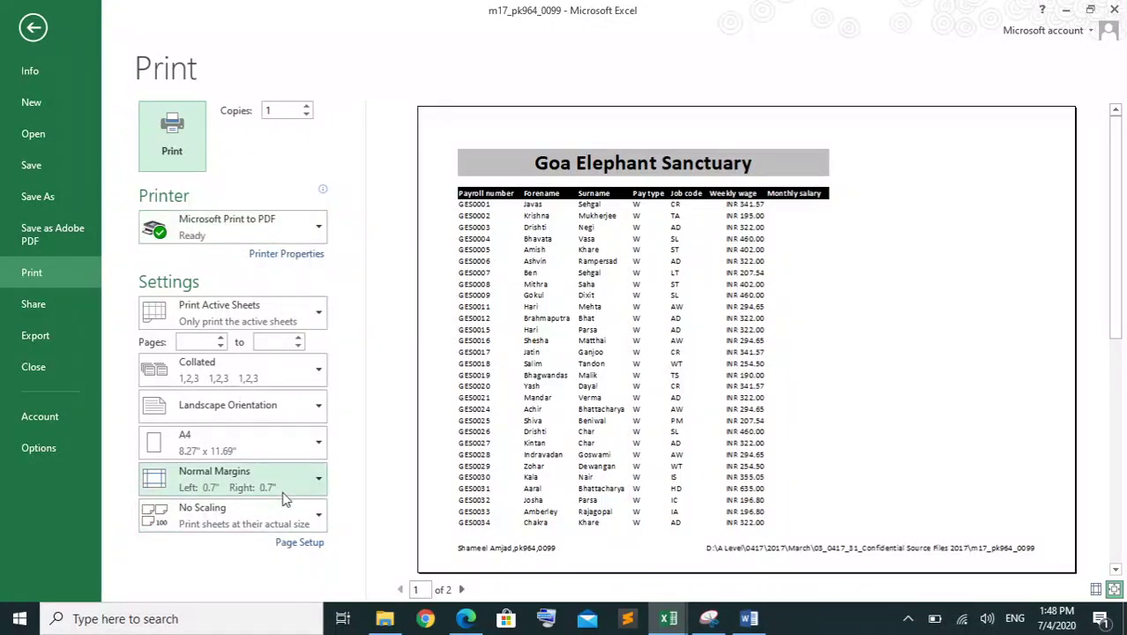
pyautogui.click(297, 544)
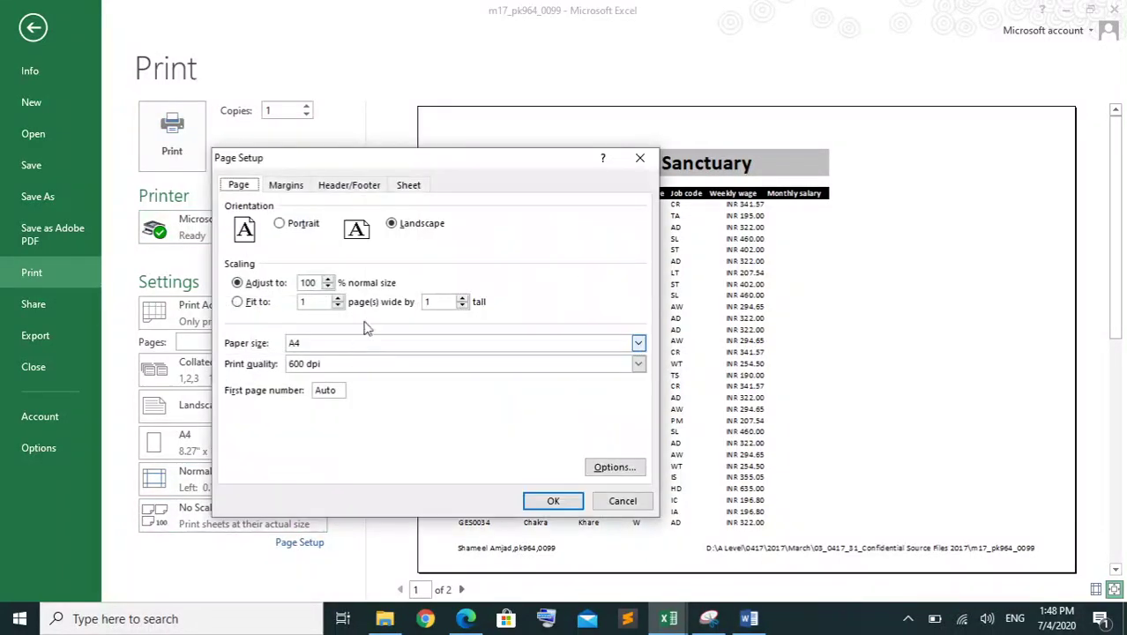
pyautogui.click(291, 223)
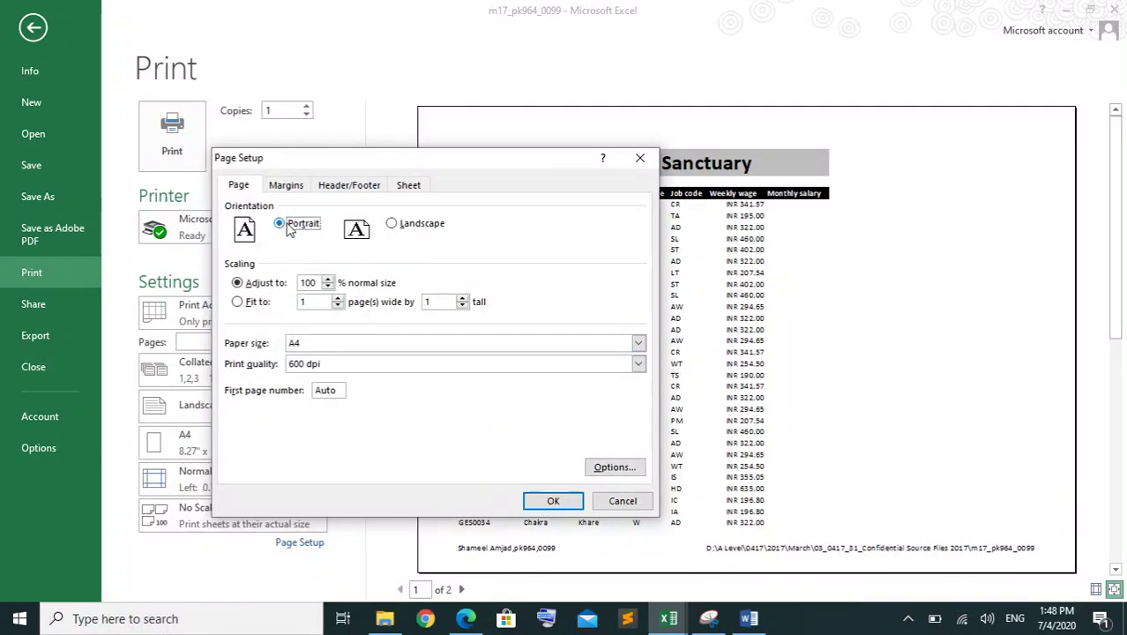
pyautogui.click(547, 502)
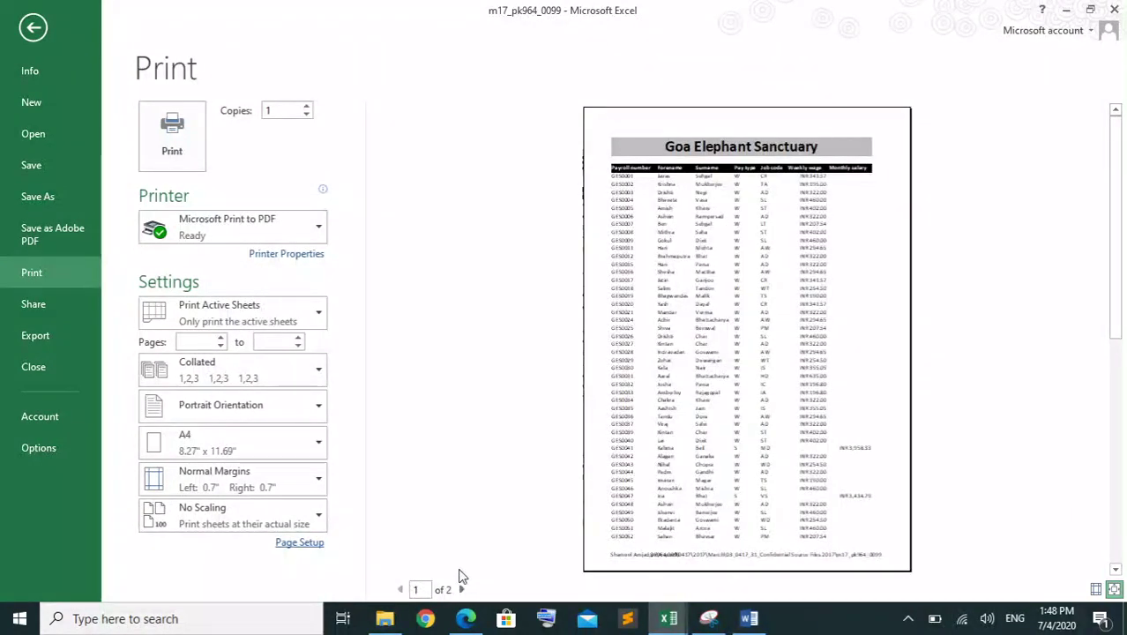
# Step: Scale the sheet to fit 1 by 1 page and print with Microsoft Print to PDF
pyautogui.click(304, 543)
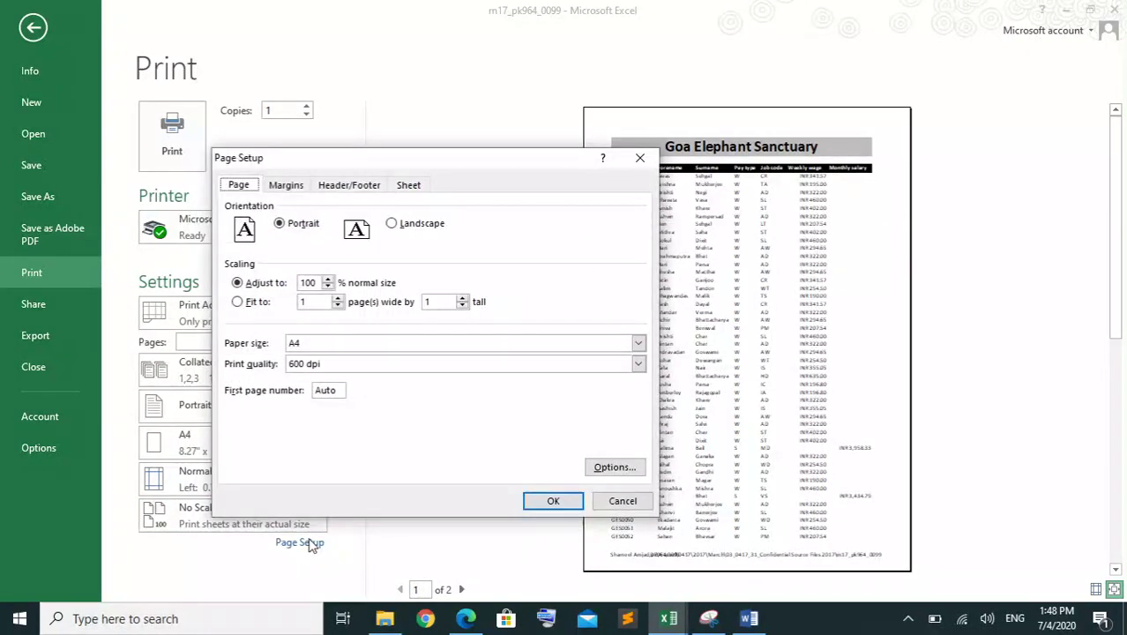
pyautogui.click(251, 305)
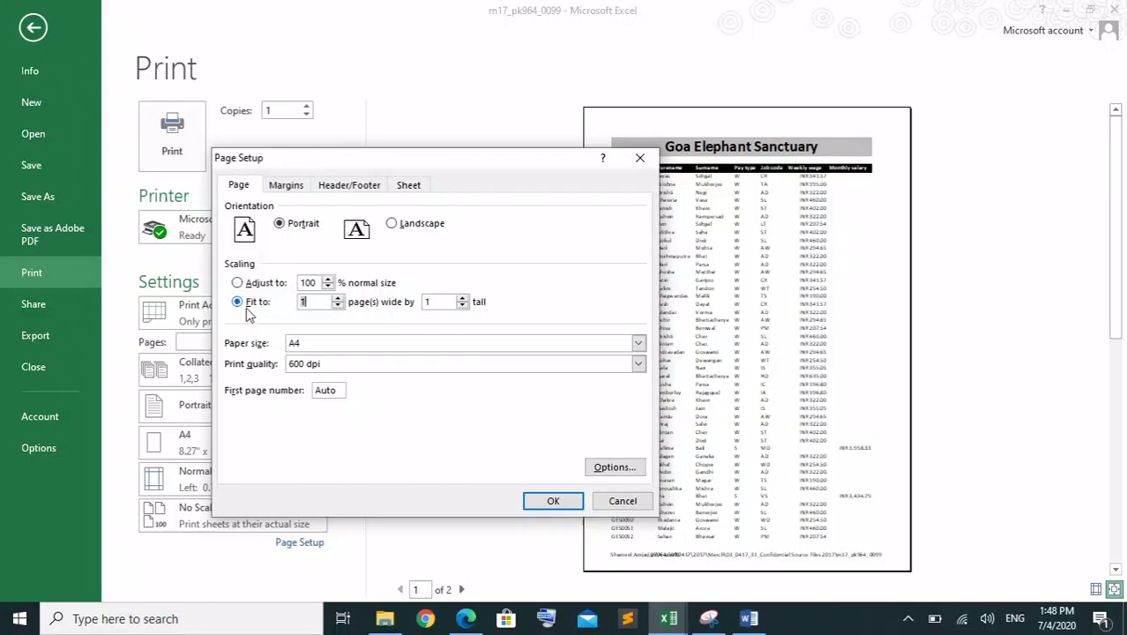
pyautogui.click(545, 502)
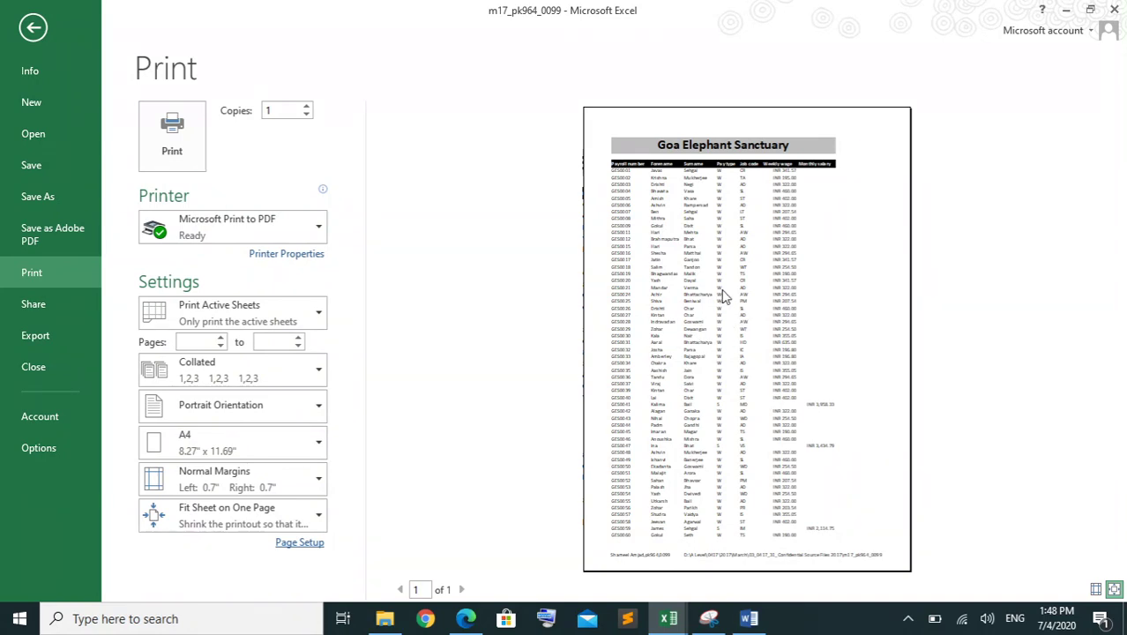
pyautogui.click(172, 134)
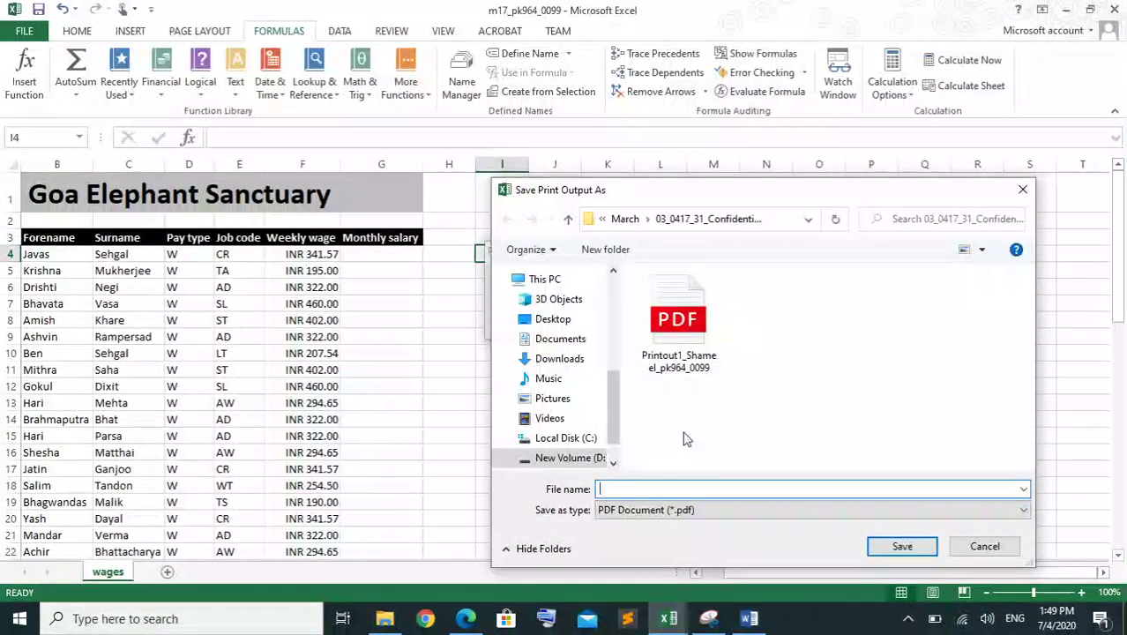
# Step: Save the values PDF by changing the suggested Printout1 file name to Printout2
pyautogui.write('p')
pyautogui.press('Down')
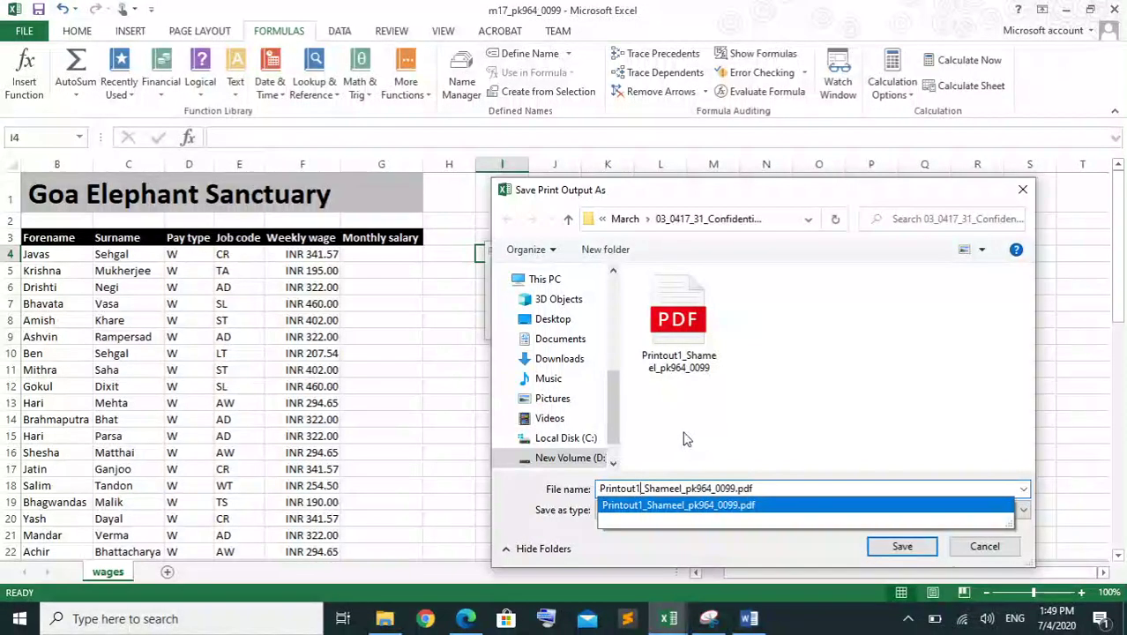
pyautogui.press('Right')
pyautogui.press('Right')
pyautogui.press('Right')
pyautogui.press('BackSpace')
pyautogui.write('2')
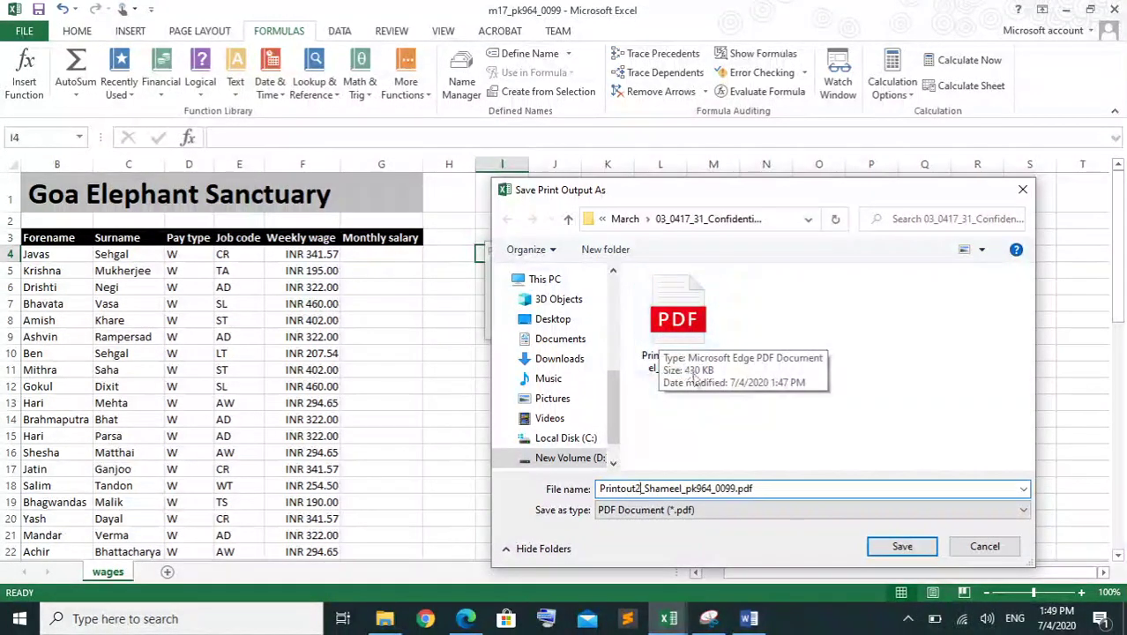
pyautogui.click(895, 551)
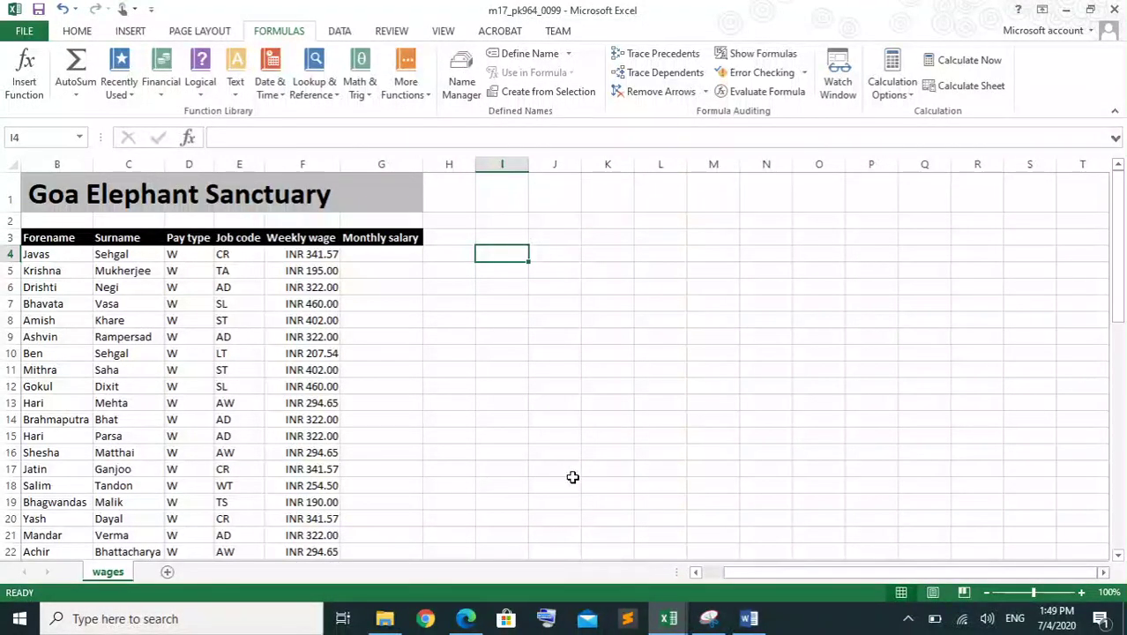
pyautogui.moveTo(465, 618)
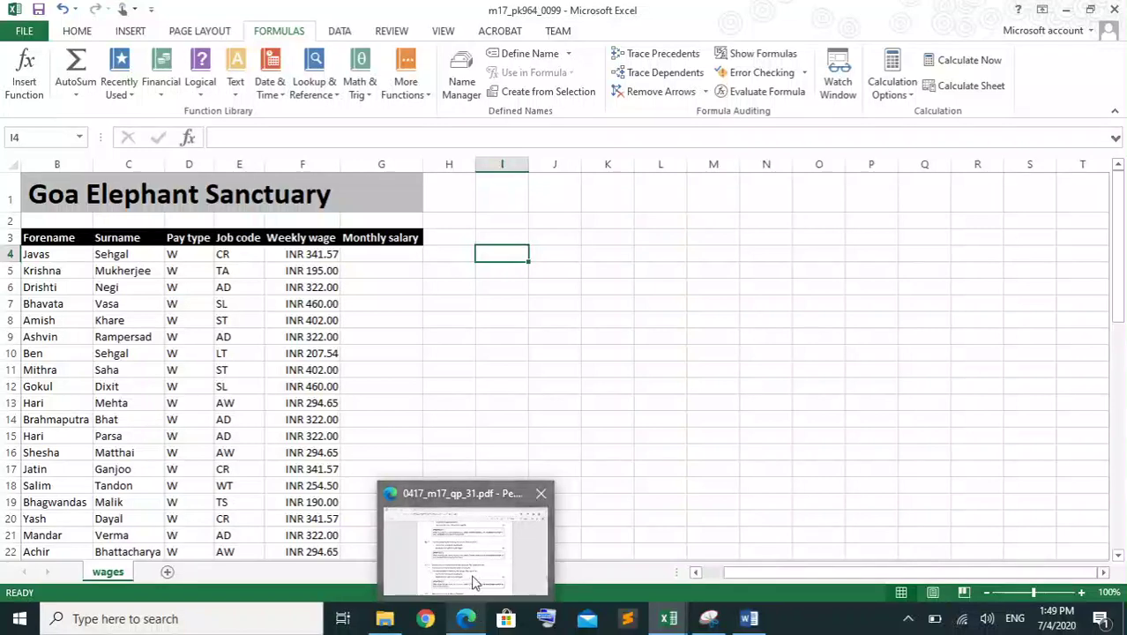
# Step: Bring the exam paper up in Edge and scroll to question 24 on page 7
pyautogui.click(473, 573)
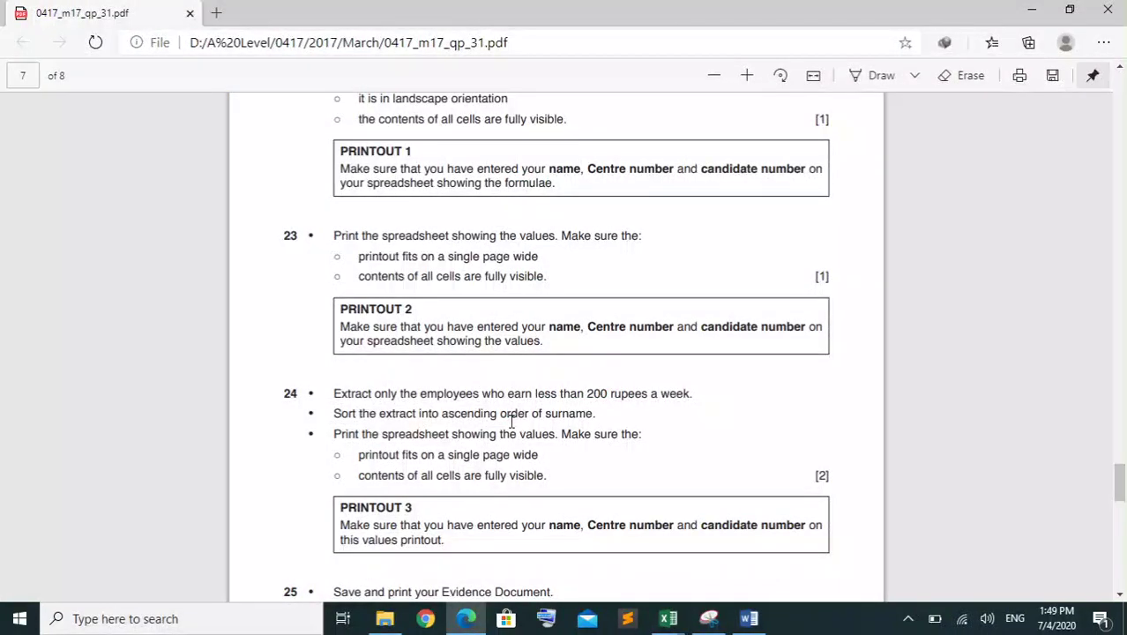
pyautogui.scroll(-3, 512, 421)
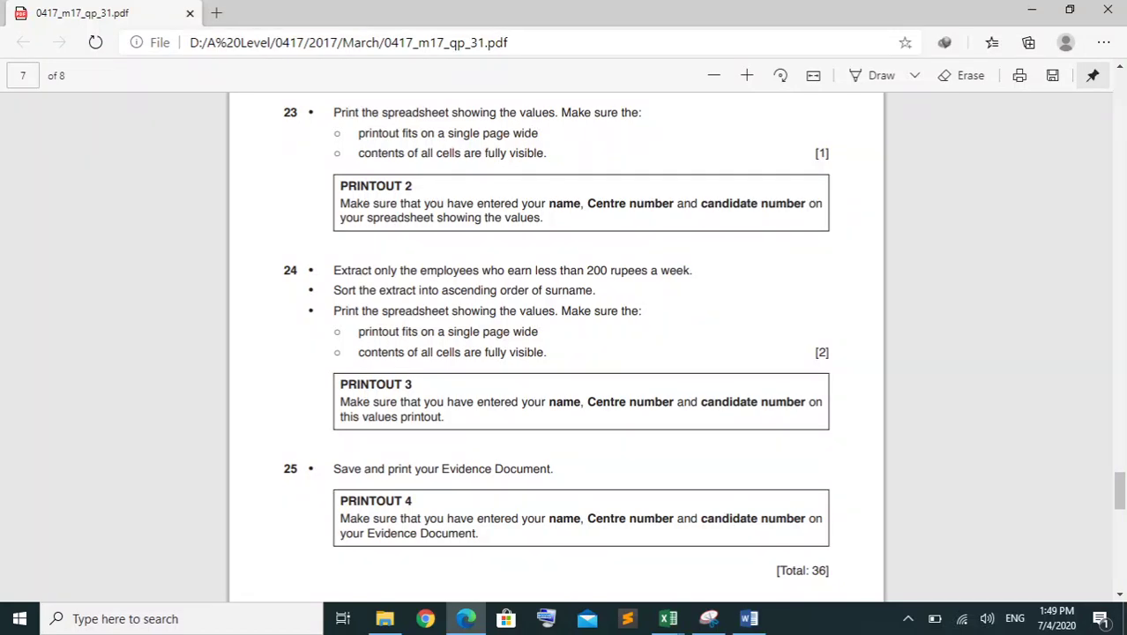
pyautogui.click(908, 619)
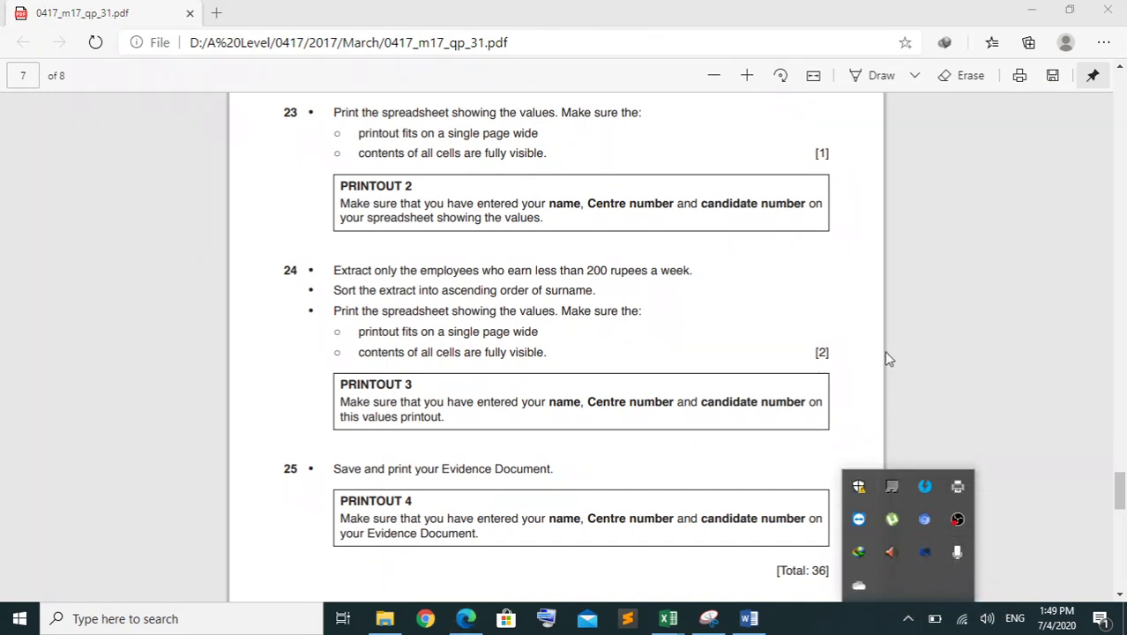
pyautogui.click(768, 313)
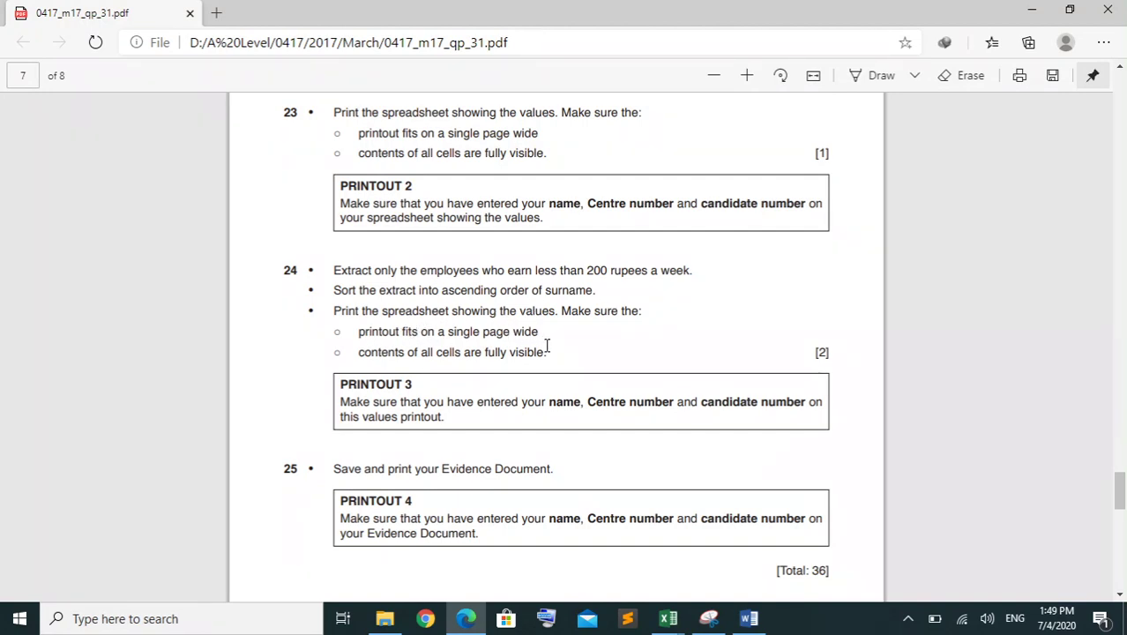
# Step: Highlight question 24's requirements: the under-200-rupees extract sorted by surname
pyautogui.moveTo(546, 352); pyautogui.dragTo(356, 331)
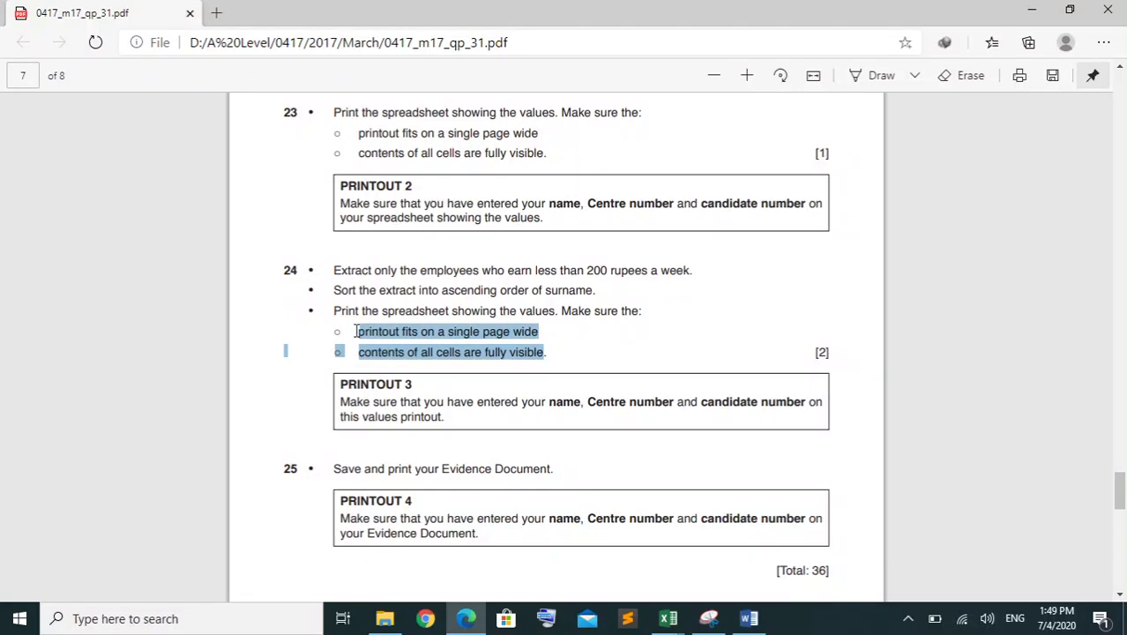
pyautogui.click(456, 300)
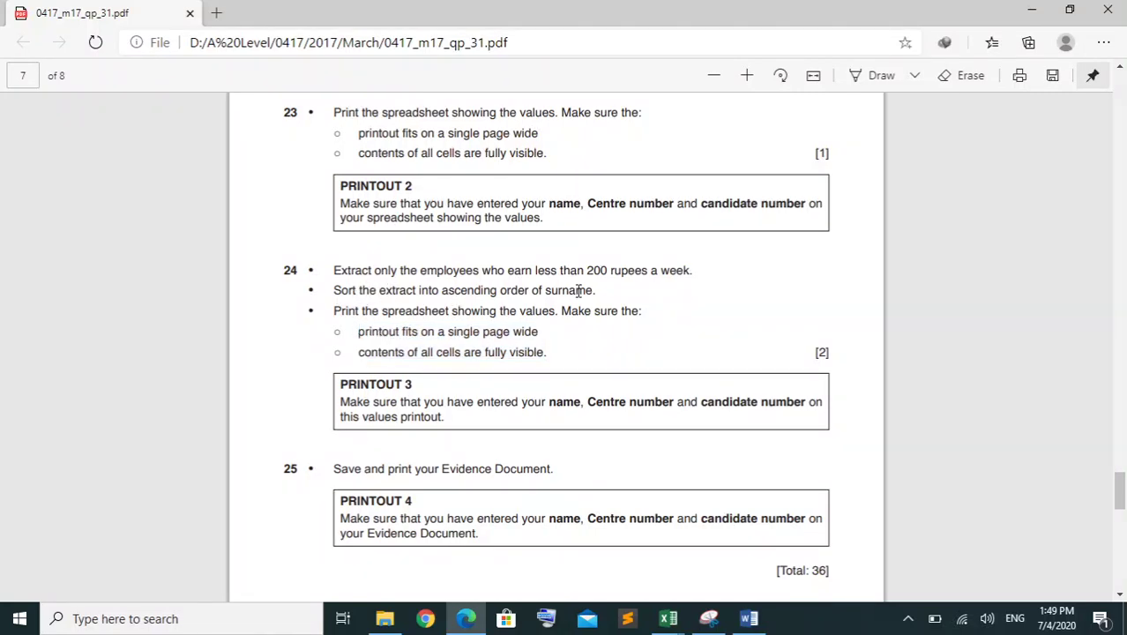
pyautogui.moveTo(593, 291); pyautogui.dragTo(351, 297)
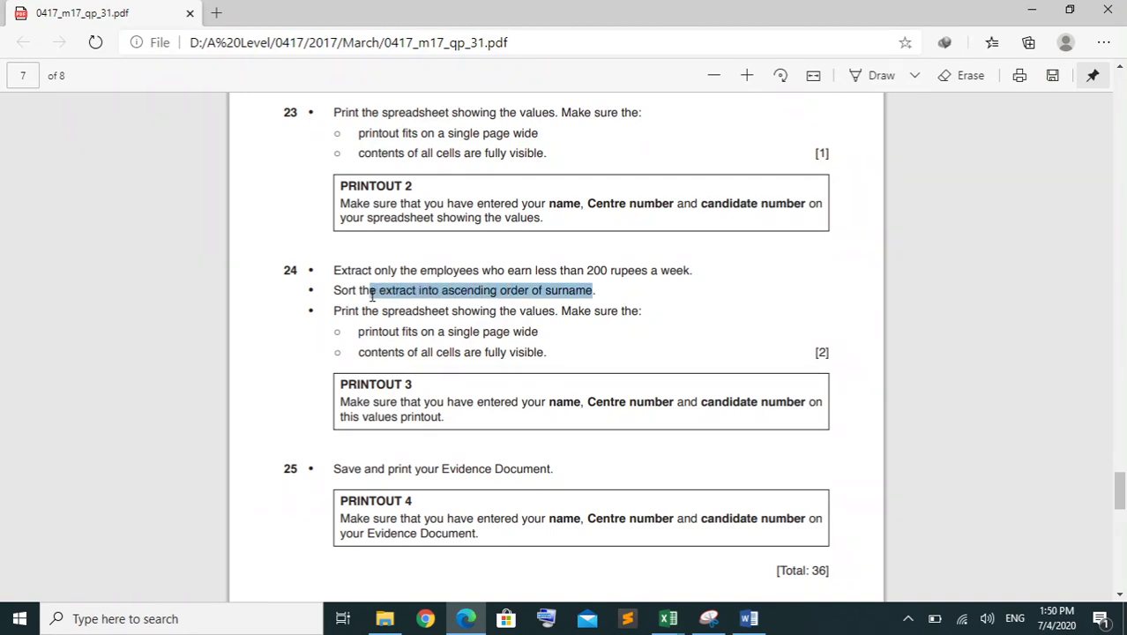
pyautogui.click(483, 271)
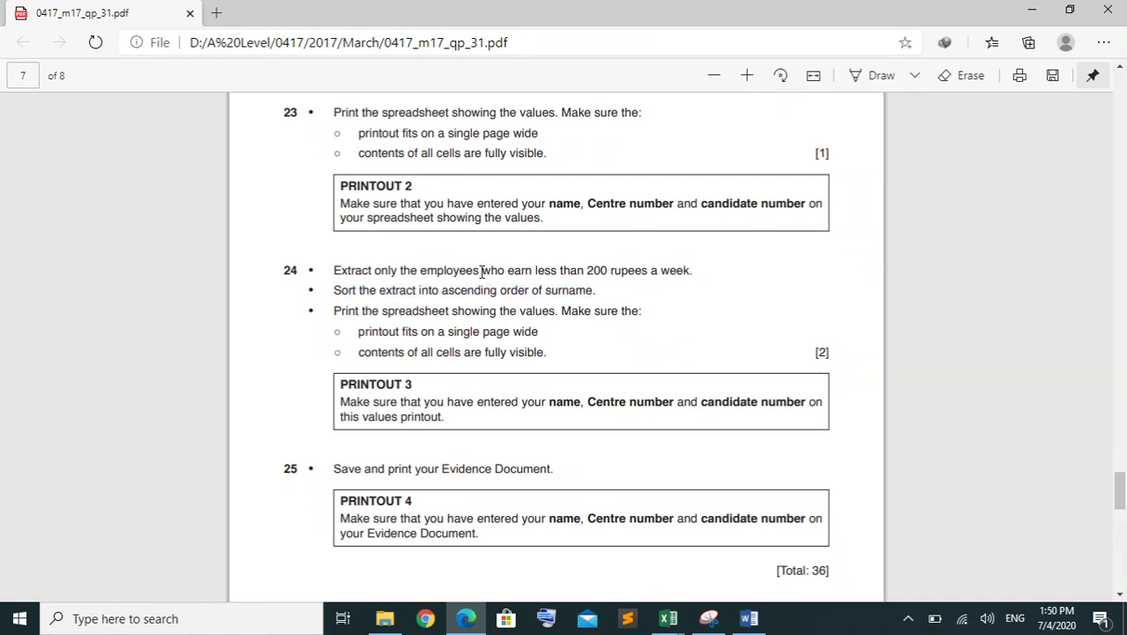
pyautogui.moveTo(334, 271); pyautogui.dragTo(695, 265)
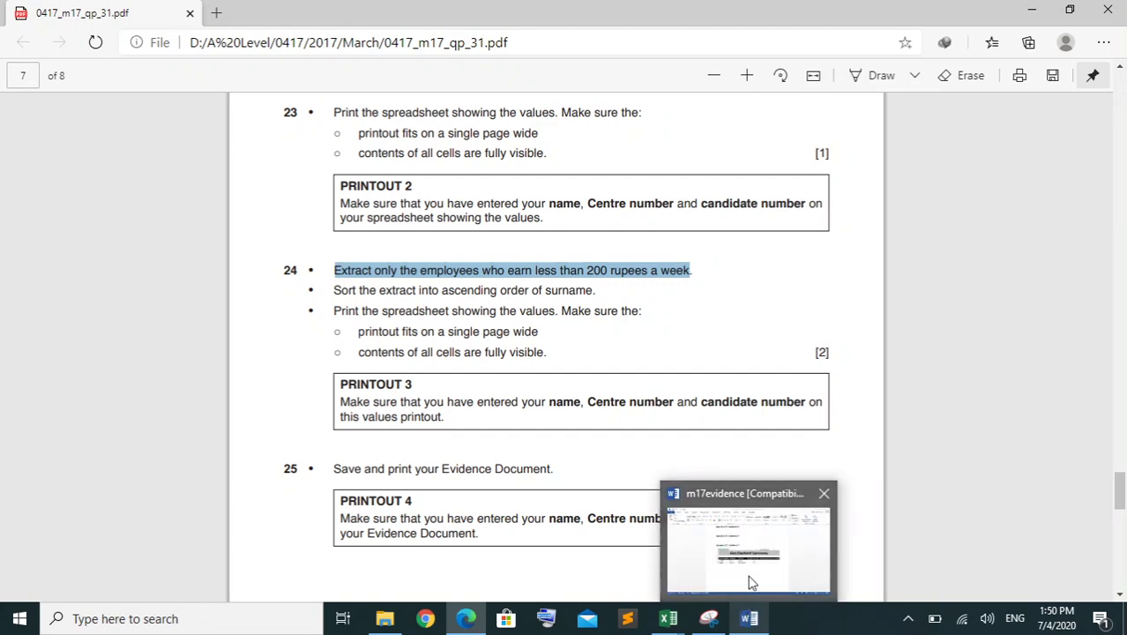
pyautogui.moveTo(667, 618)
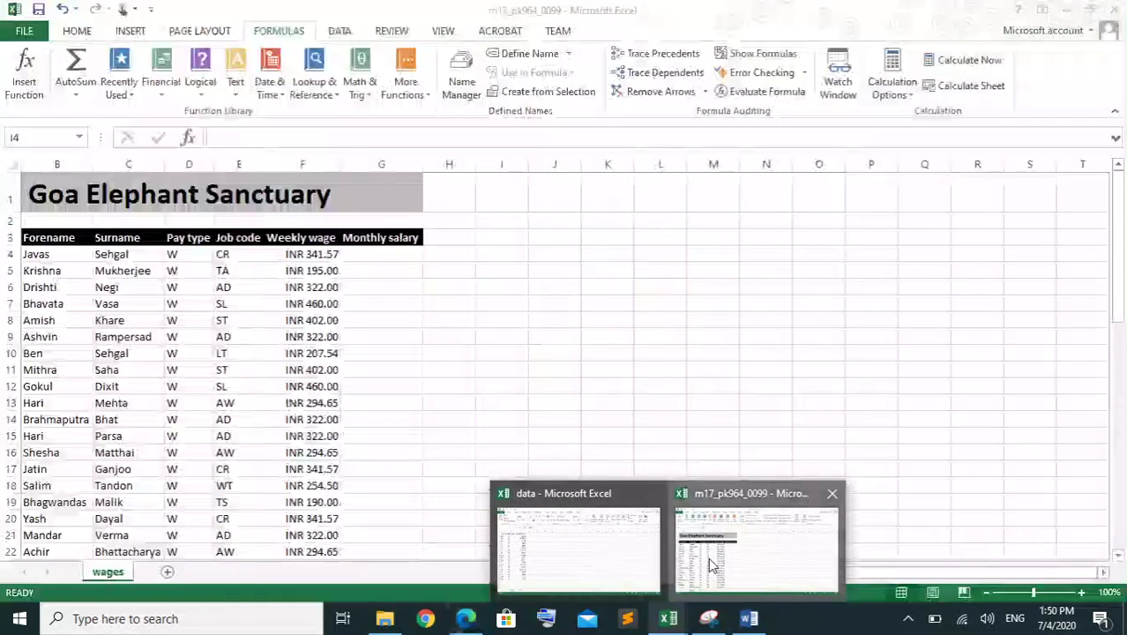
# Step: Select header row B3:G3 and apply Home > Sort & Filter > Filter
pyautogui.click(710, 565)
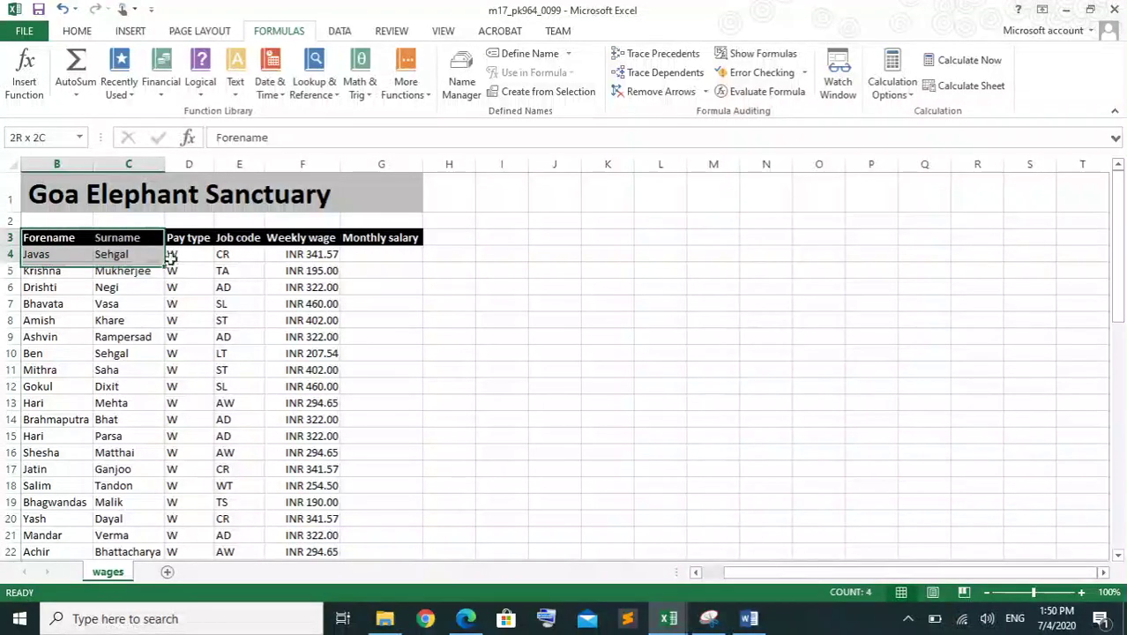
pyautogui.moveTo(30, 238)
pyautogui.mouseDown()
pyautogui.moveTo(389, 253)
pyautogui.moveTo(389, 239)
pyautogui.mouseUp()
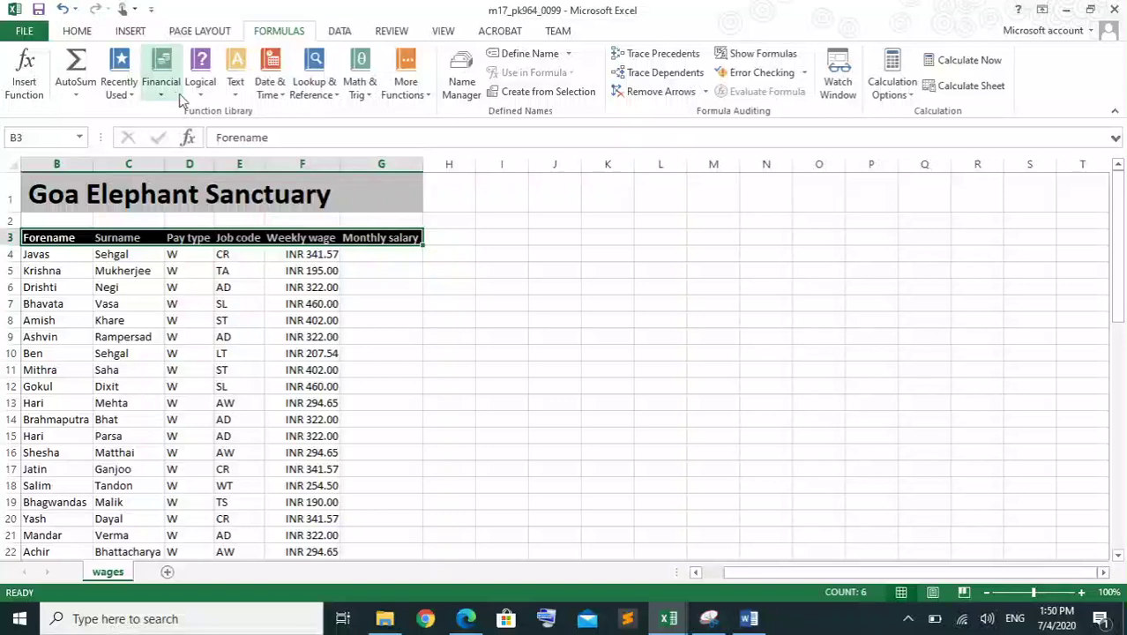
pyautogui.click(79, 30)
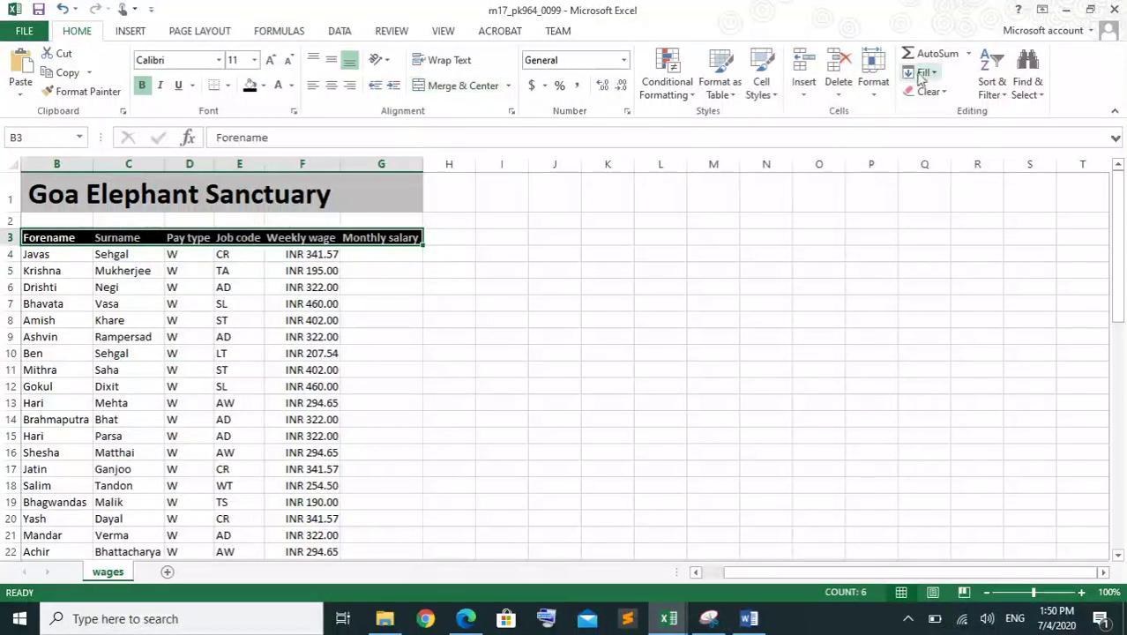
pyautogui.click(994, 94)
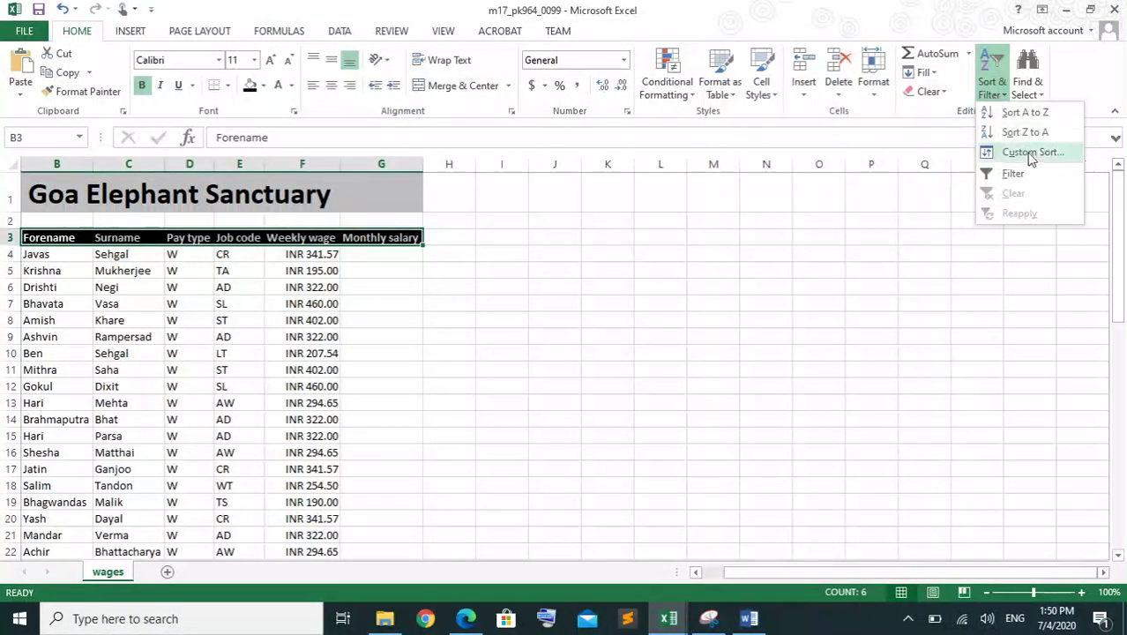
pyautogui.click(1016, 176)
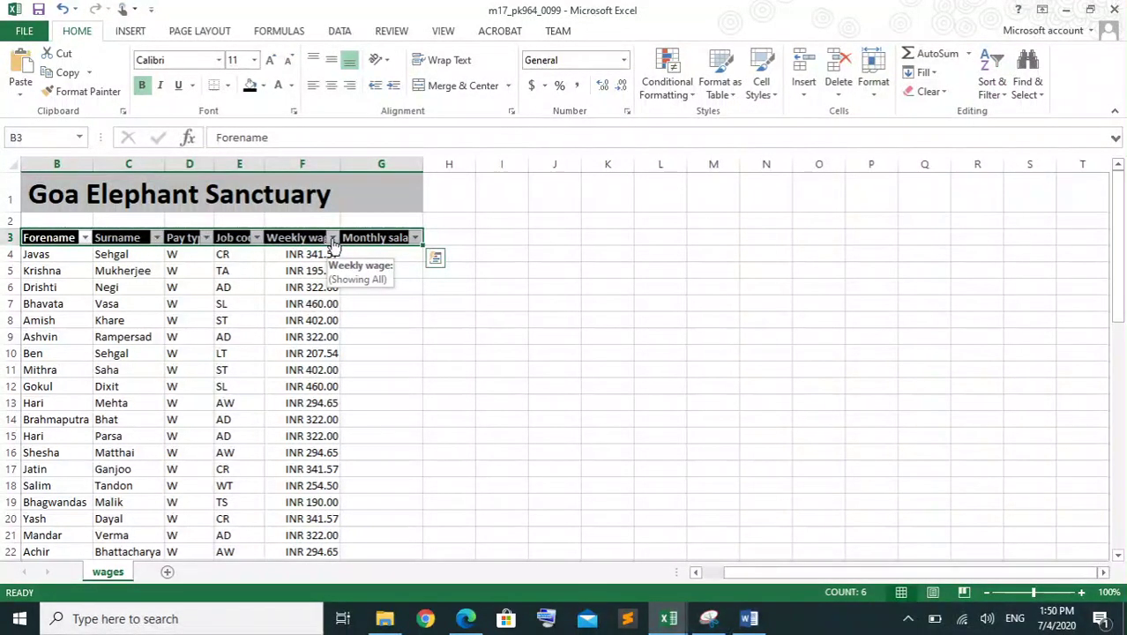
pyautogui.click(333, 238)
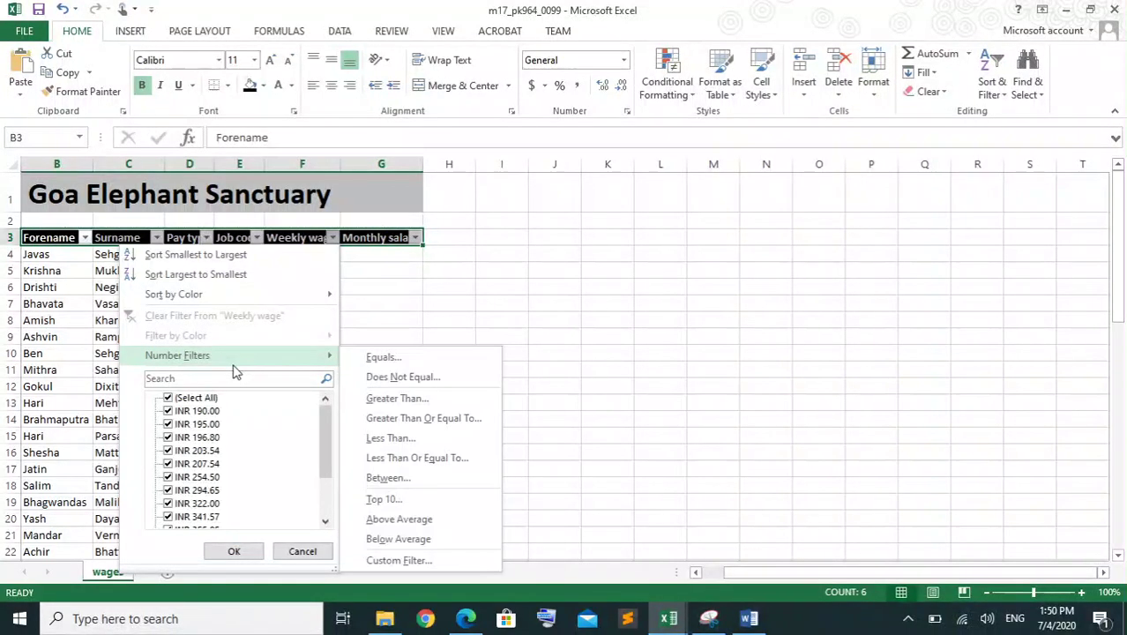
# Step: Filter Weekly wage to less than 200, leaving 6 of 54 records
pyautogui.moveTo(177, 355)
pyautogui.click(490, 574)
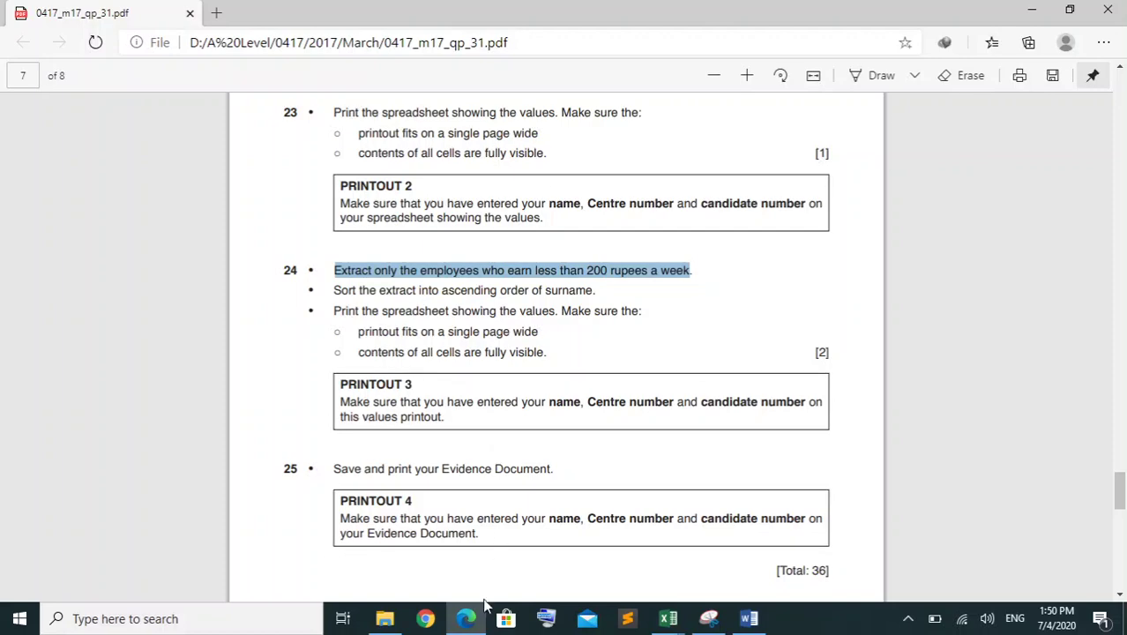
pyautogui.moveTo(466, 618)
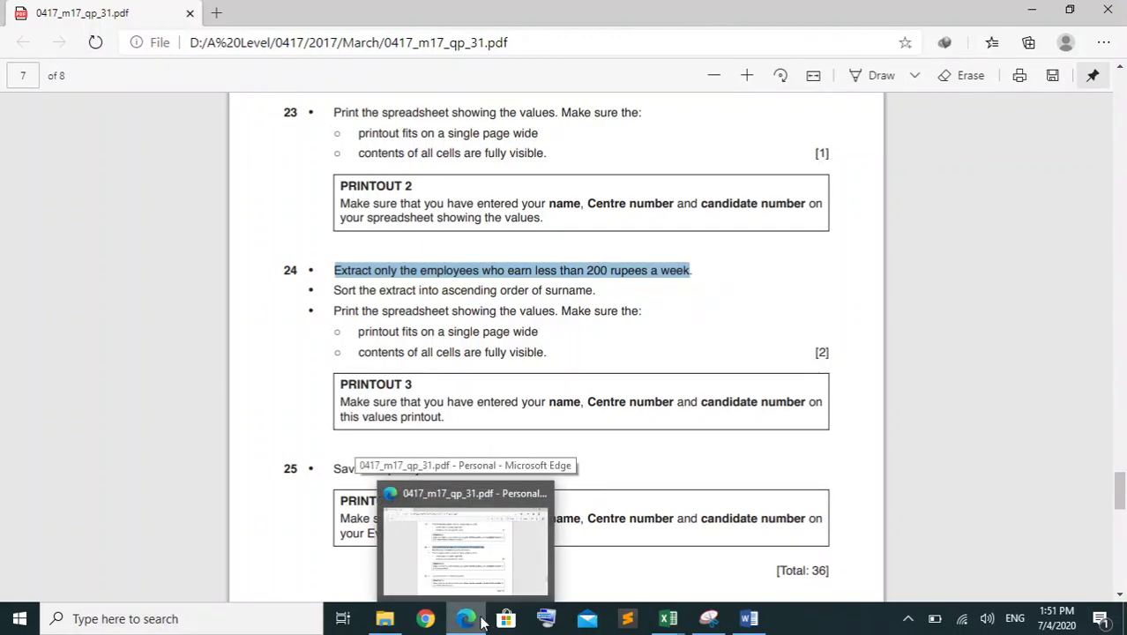
pyautogui.moveTo(668, 619)
pyautogui.click(720, 557)
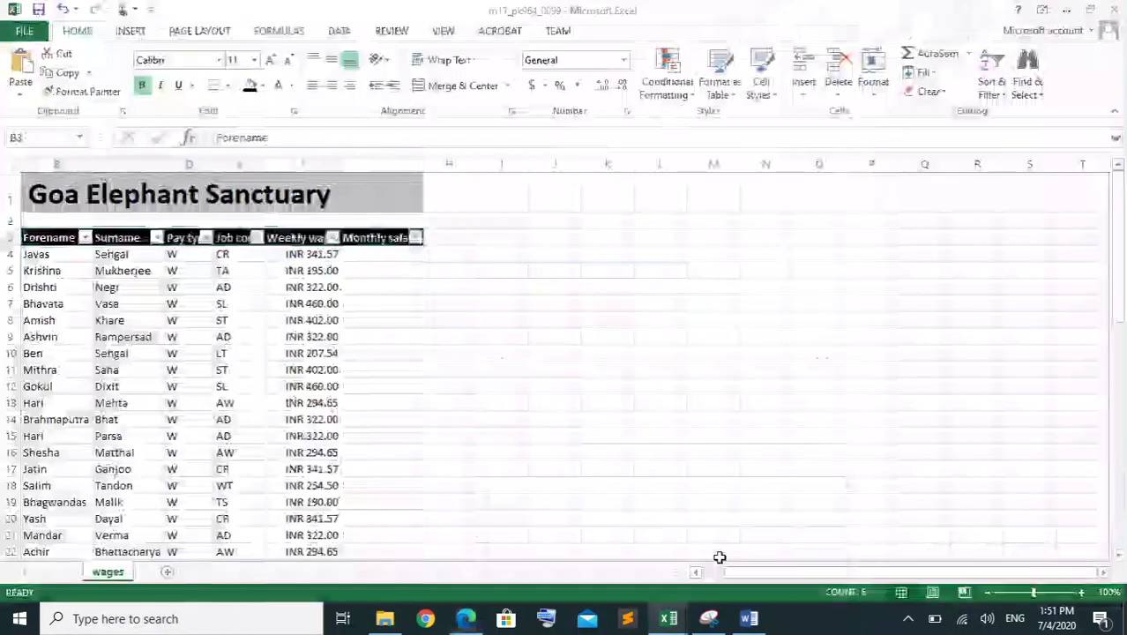
pyautogui.click(332, 238)
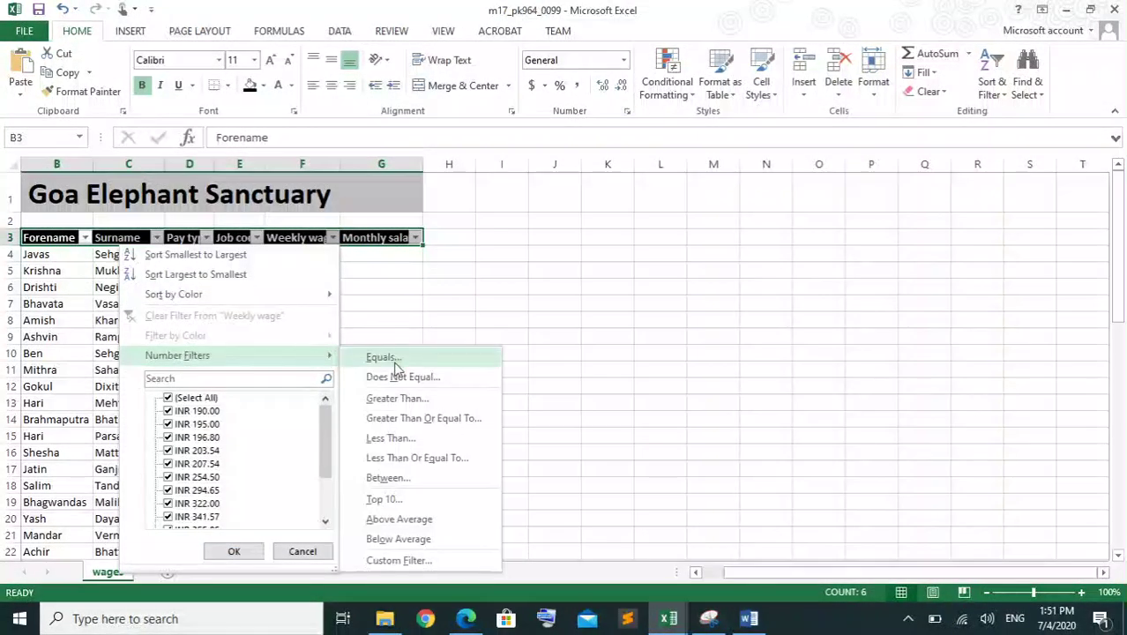
pyautogui.click(436, 446)
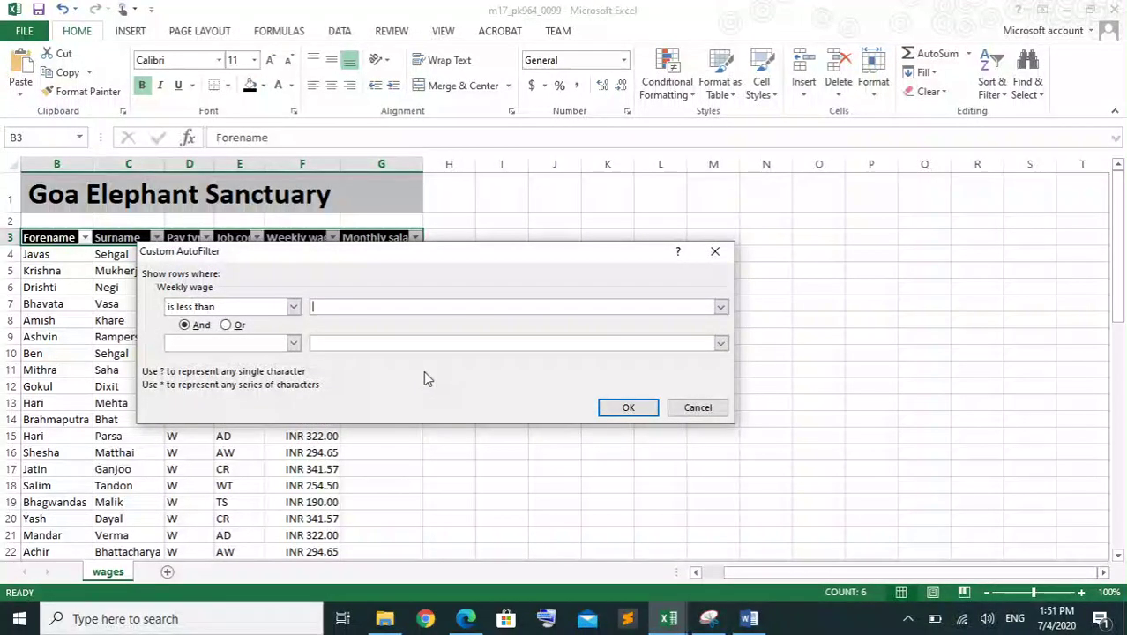
pyautogui.write('200')
pyautogui.click(620, 409)
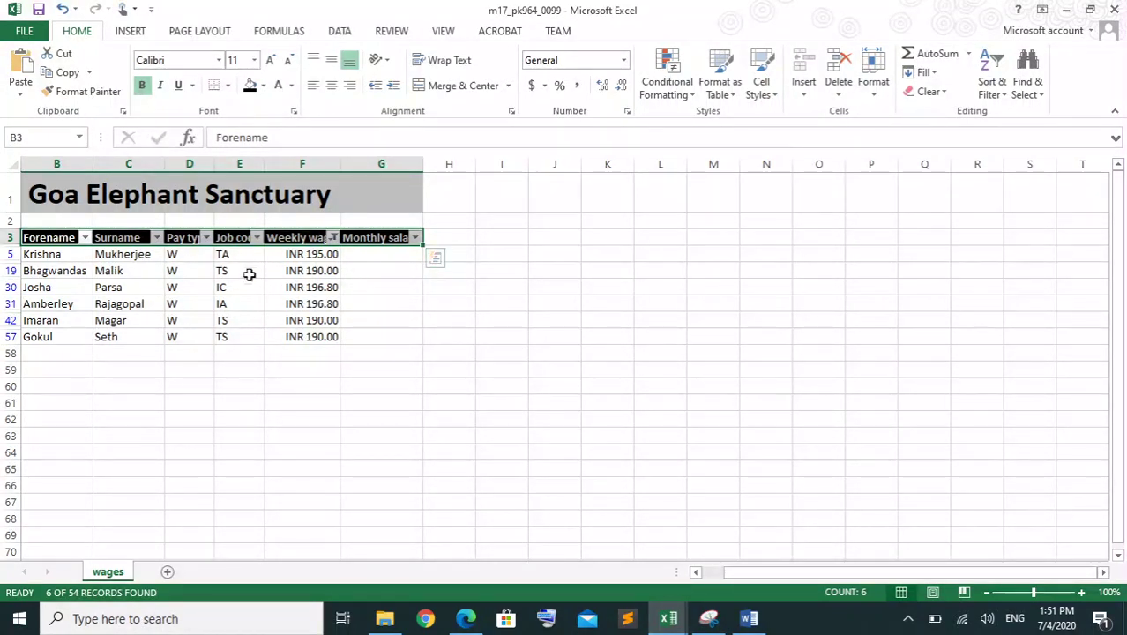
pyautogui.click(334, 238)
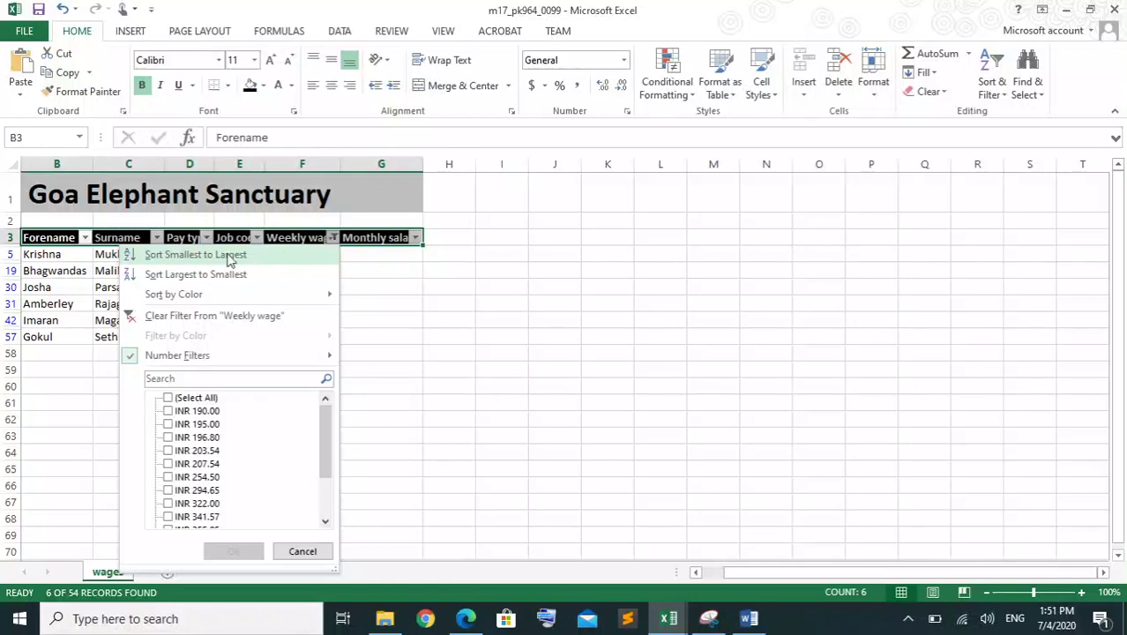
# Step: Sort the six filtered under-200 records by Surname from A to Z
pyautogui.click(449, 251)
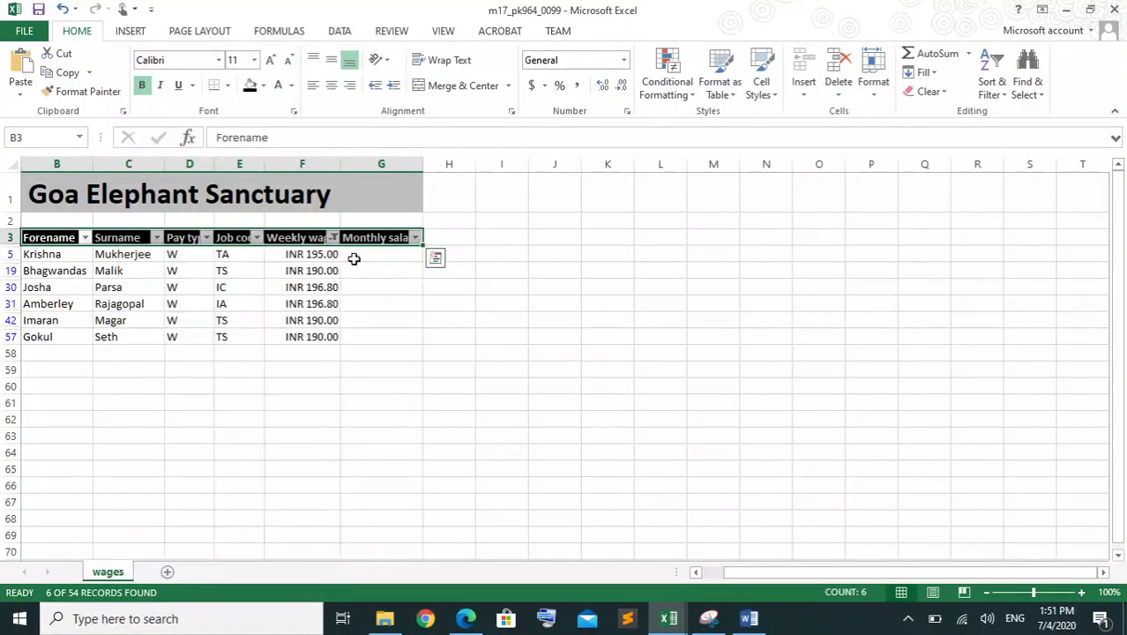
pyautogui.click(155, 239)
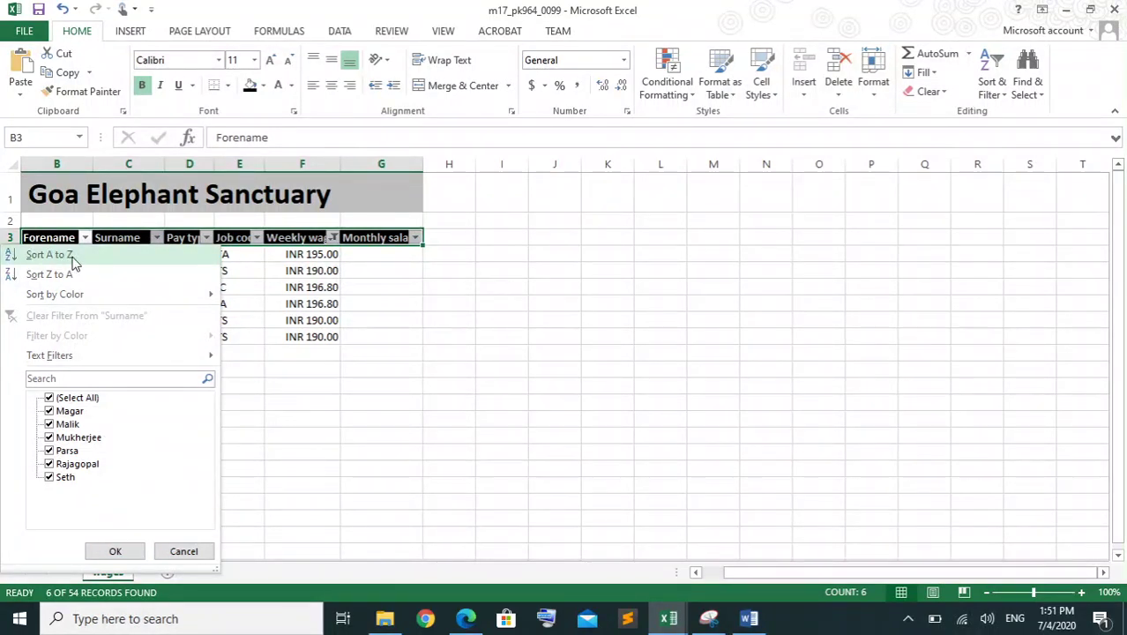
pyautogui.click(53, 255)
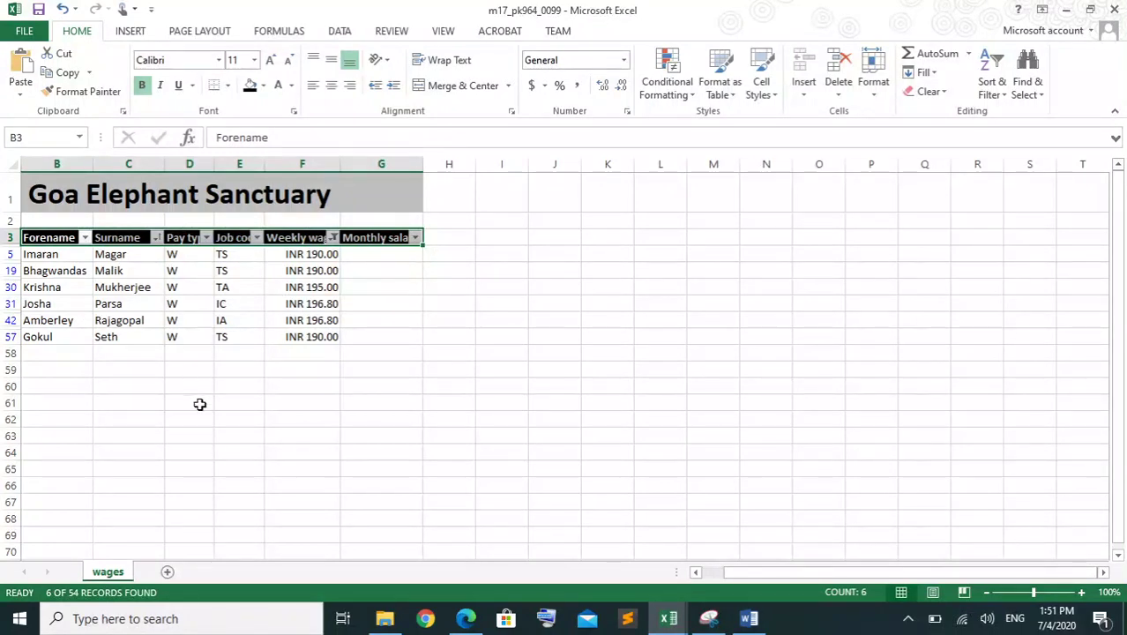
pyautogui.click(277, 420)
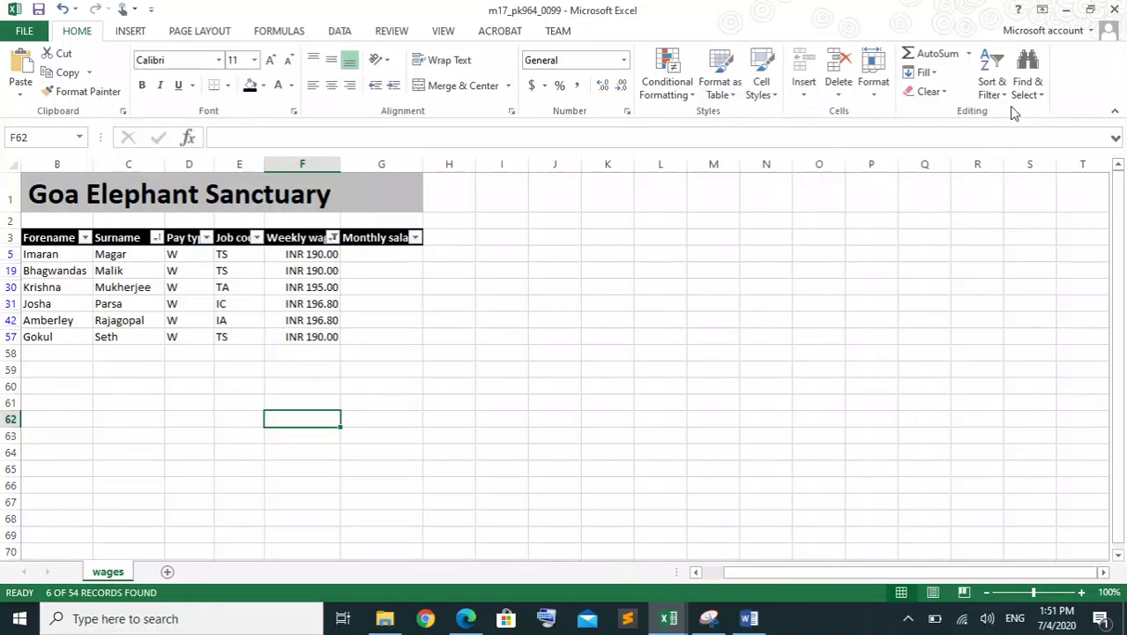
pyautogui.click(992, 88)
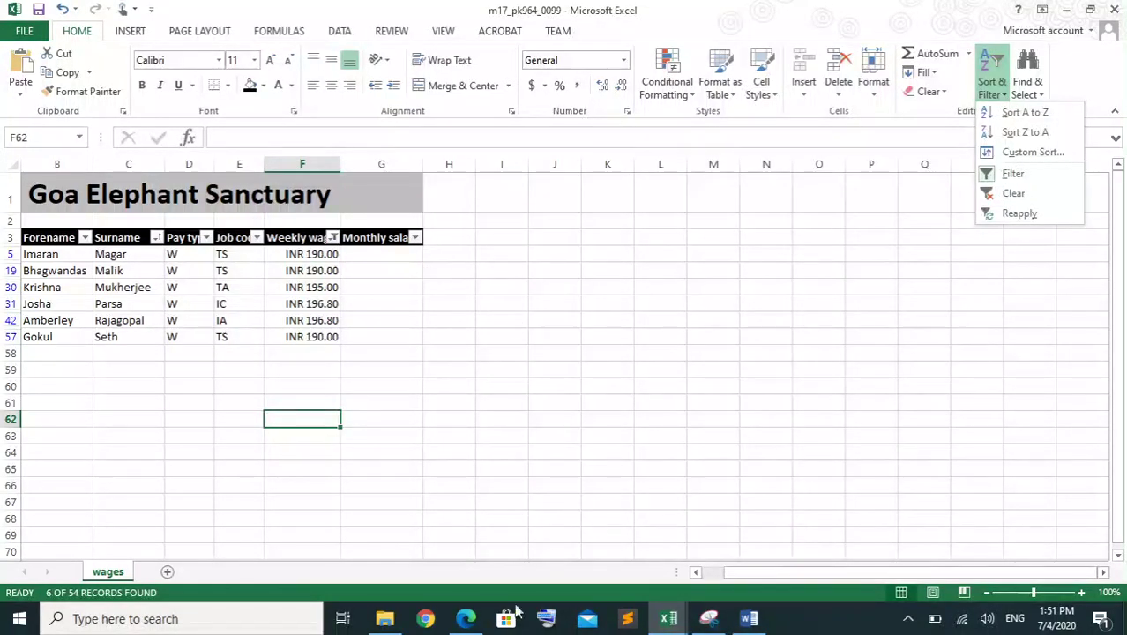
# Step: Recheck the exam paper, then return to the wages workbook and open its print preview
pyautogui.click(466, 618)
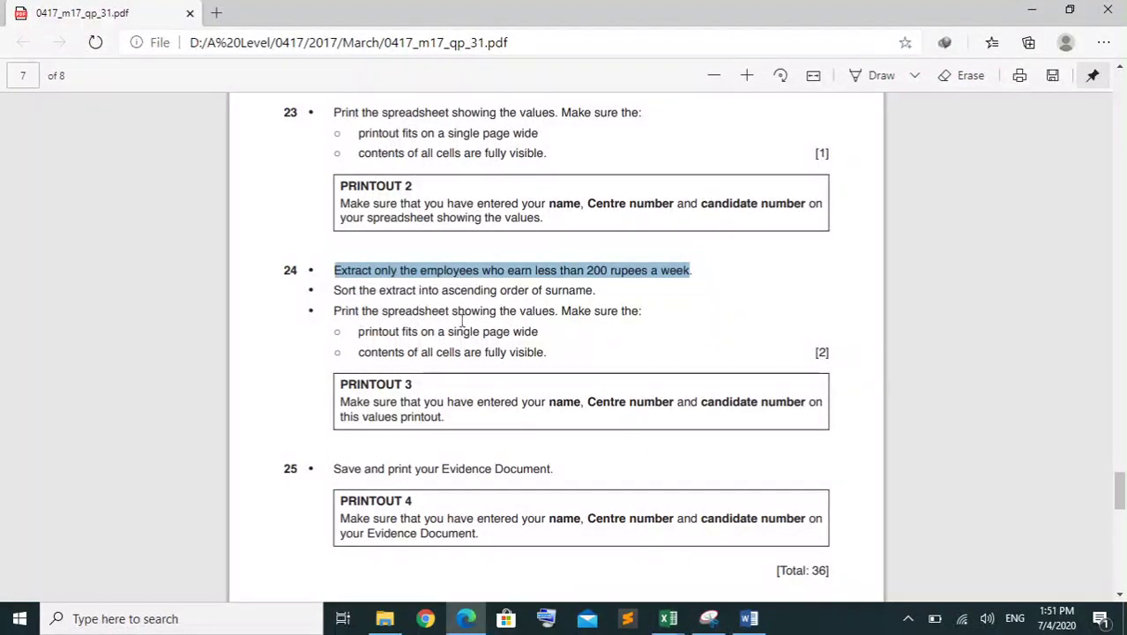
pyautogui.click(668, 618)
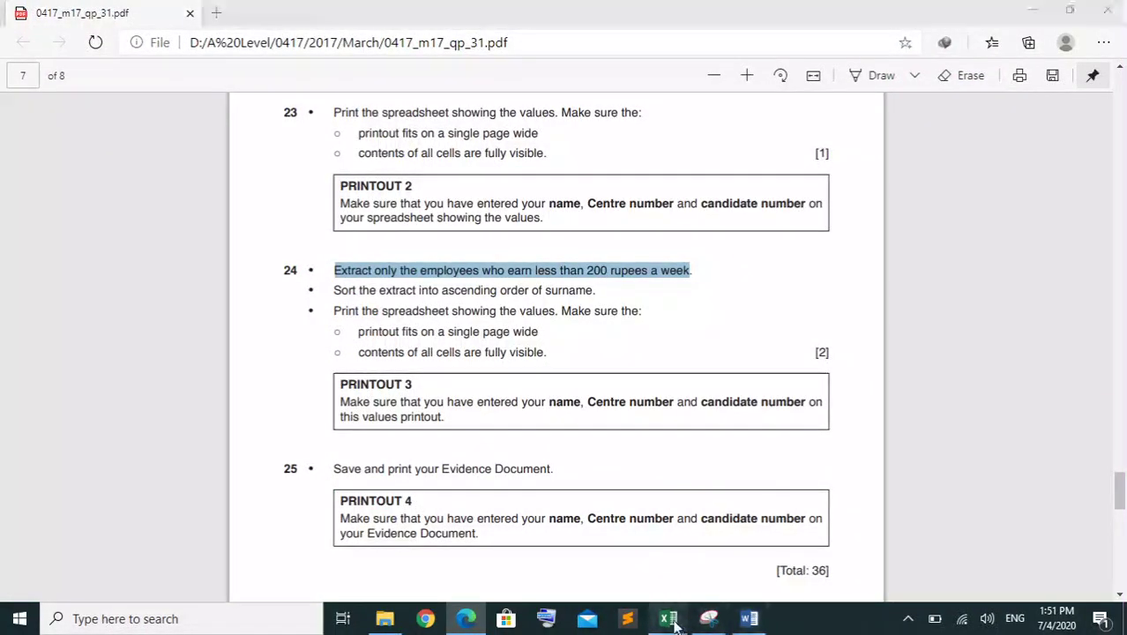
pyautogui.click(739, 553)
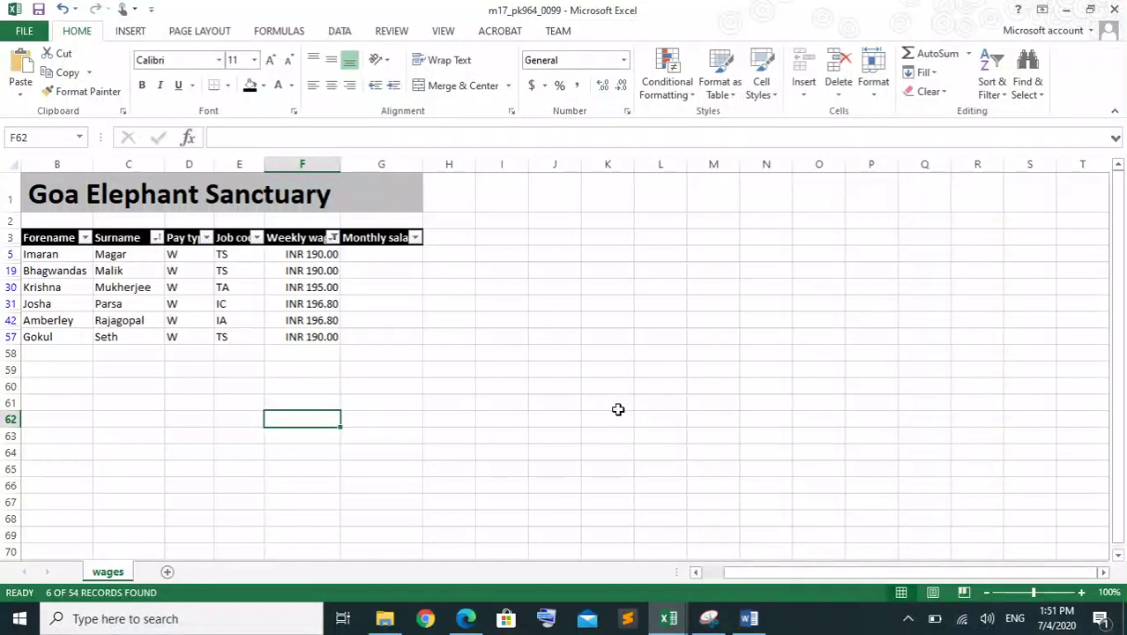
pyautogui.hotkey('ctrl', 'p')
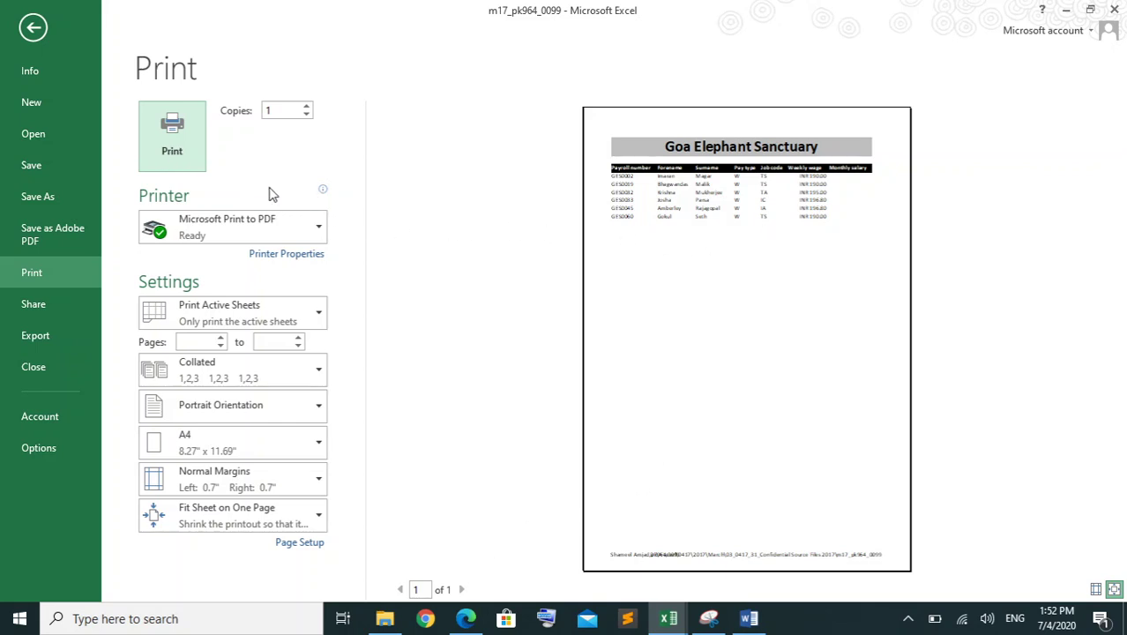
# Step: Print the filtered extract to a PDF named Printout3, then return to the exam paper
pyautogui.click(172, 145)
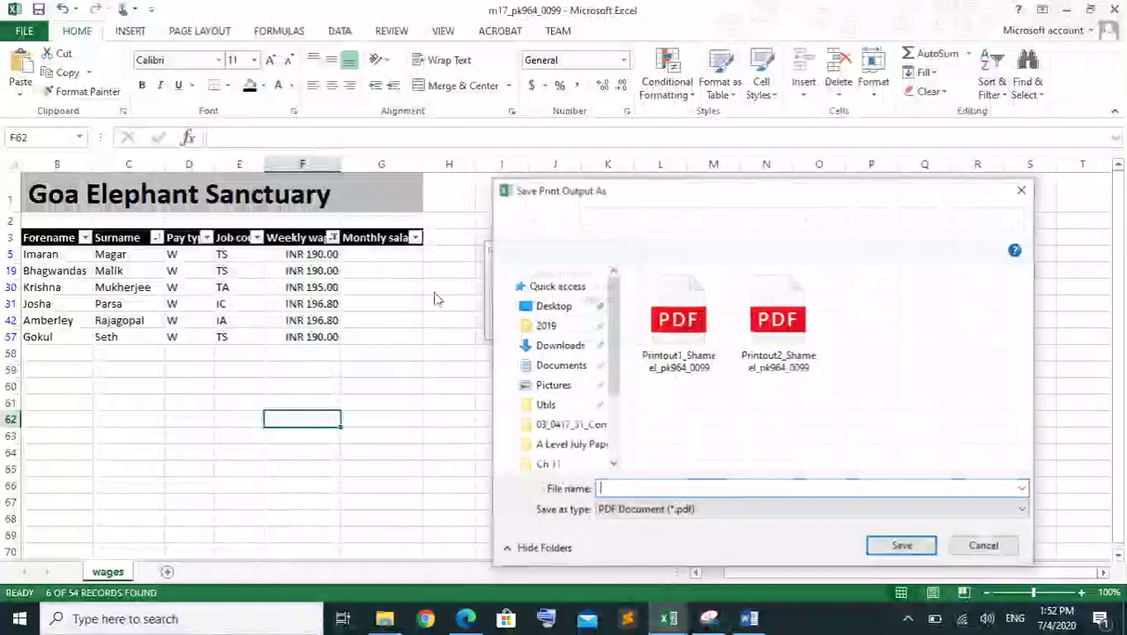
pyautogui.write('p')
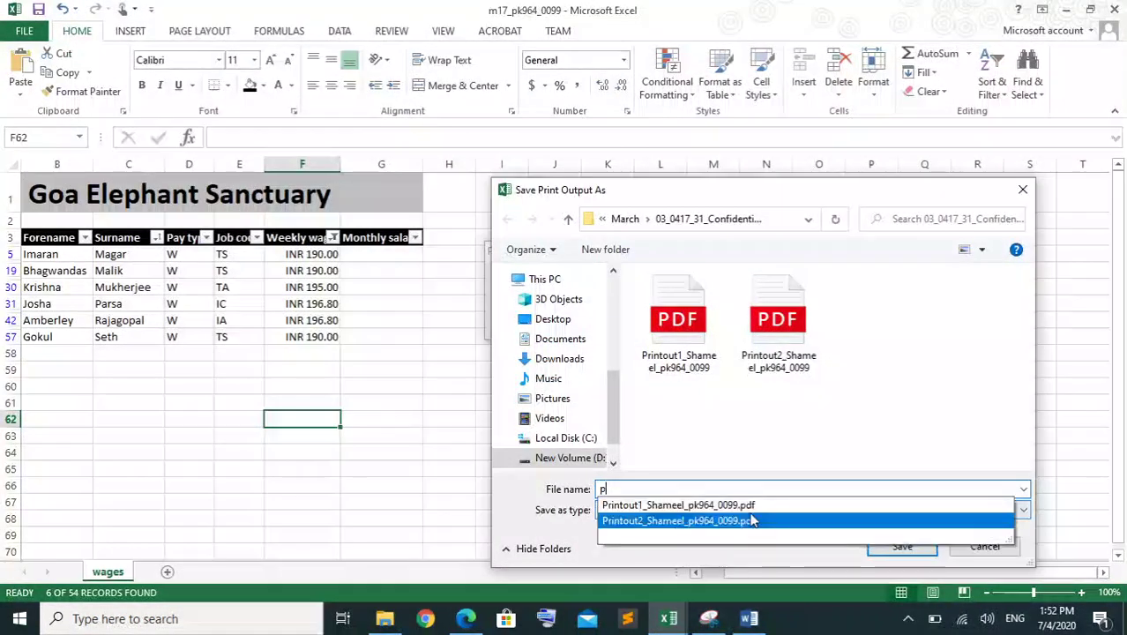
pyautogui.press('Down')
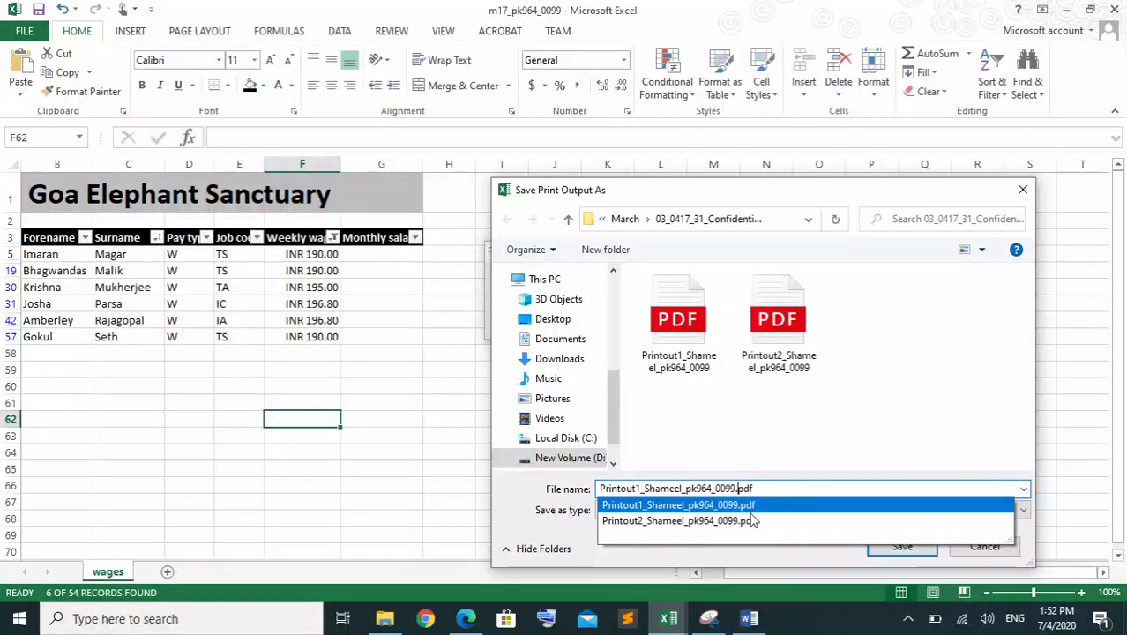
pyautogui.press('Left')
pyautogui.press('Left')
pyautogui.press('Left')
pyautogui.press('Left')
pyautogui.press('Left')
pyautogui.press('Left')
pyautogui.press('BackSpace')
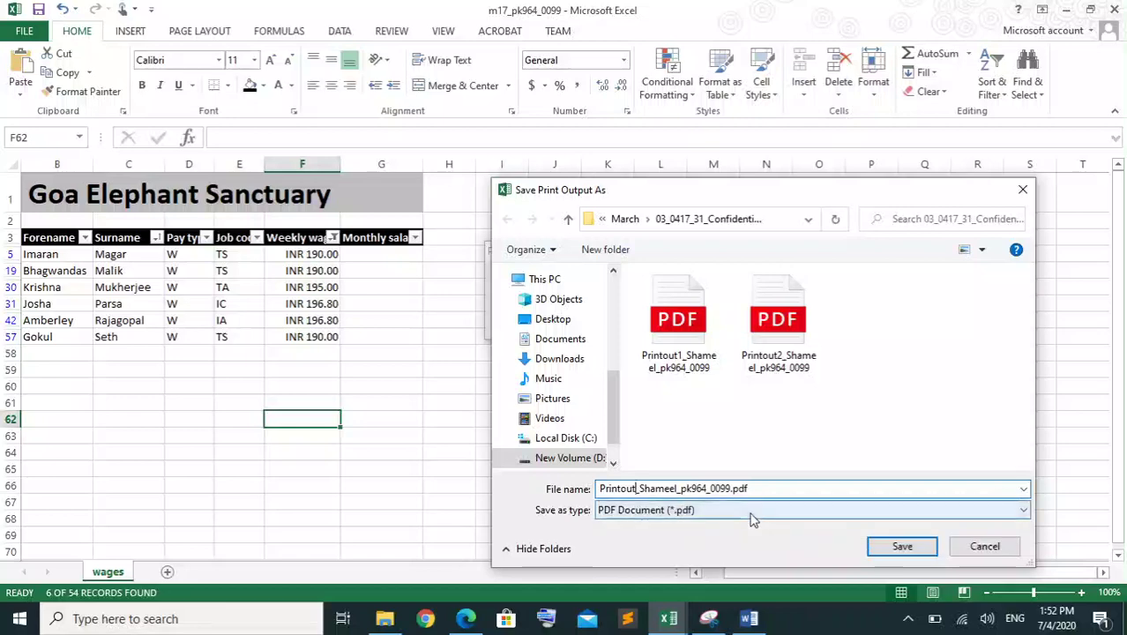
pyautogui.write('3')
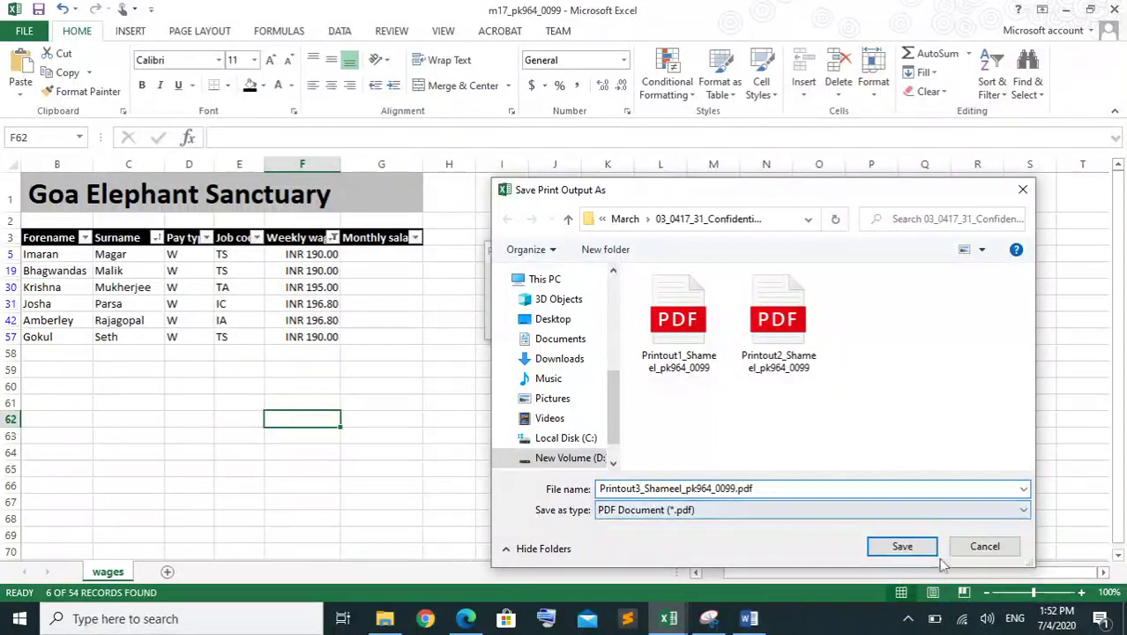
pyautogui.click(923, 546)
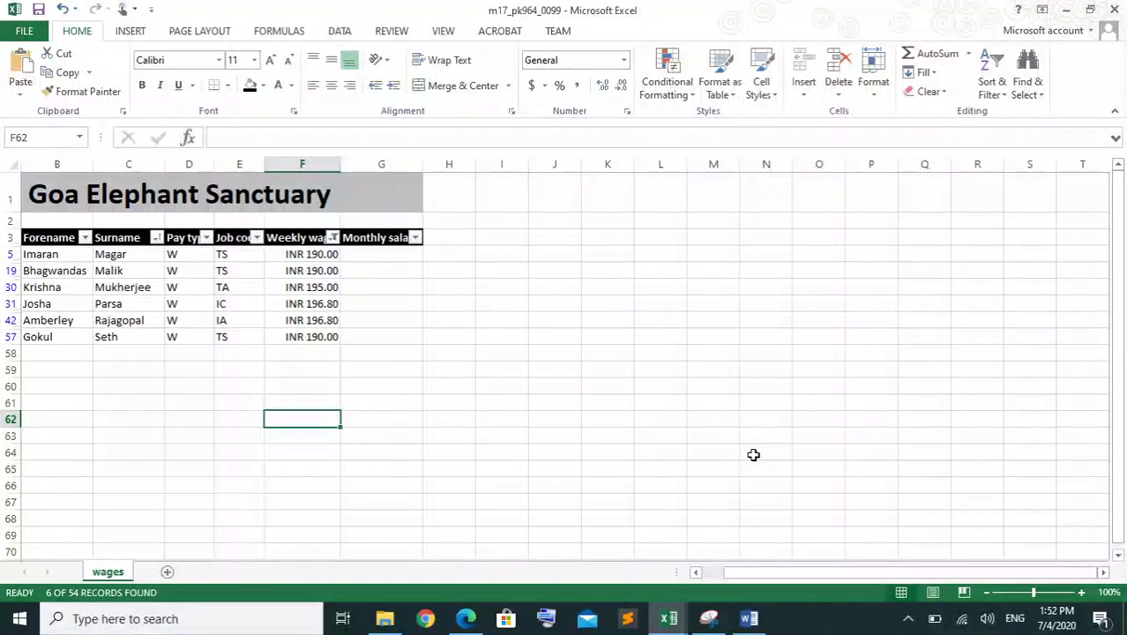
pyautogui.click(464, 618)
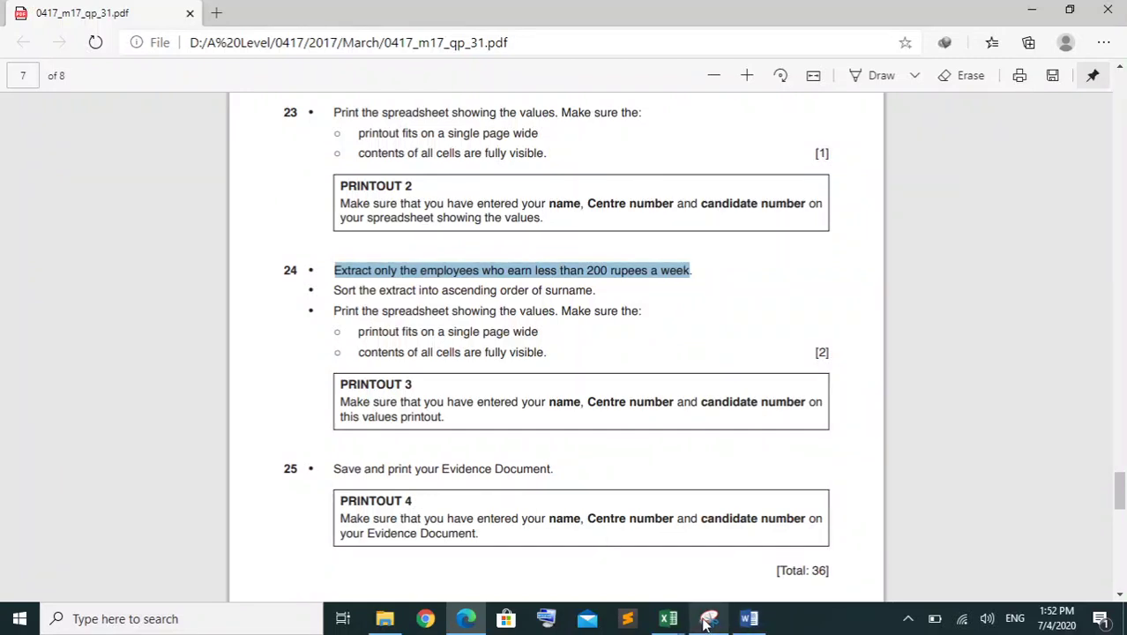
pyautogui.moveTo(667, 619)
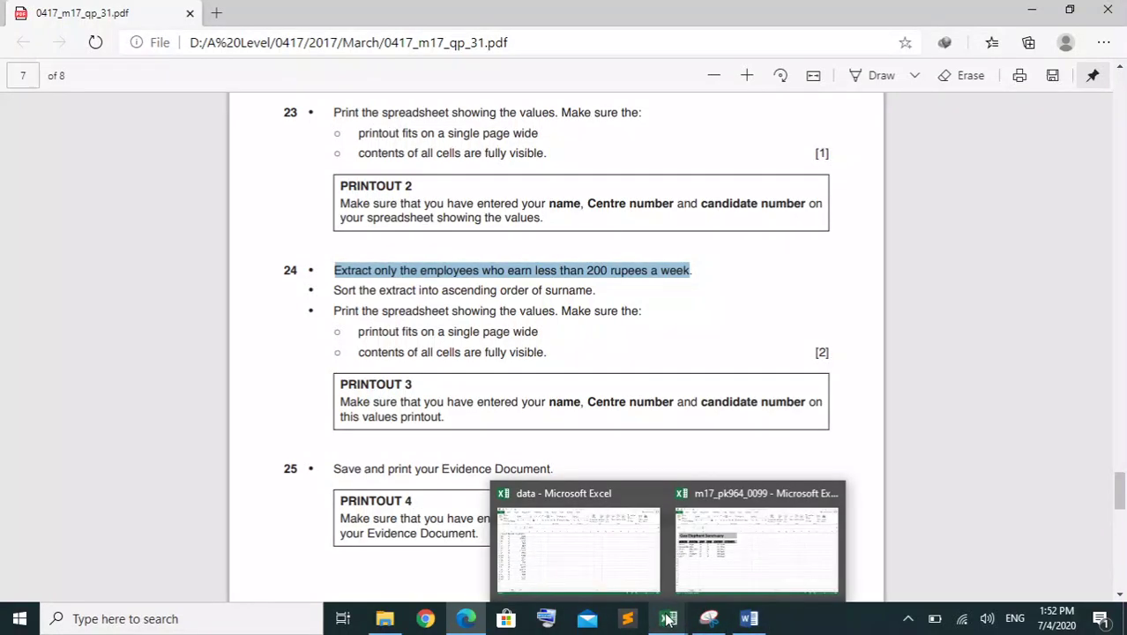
# Step: Print the Word evidence document using Microsoft Print to PDF
pyautogui.click(749, 619)
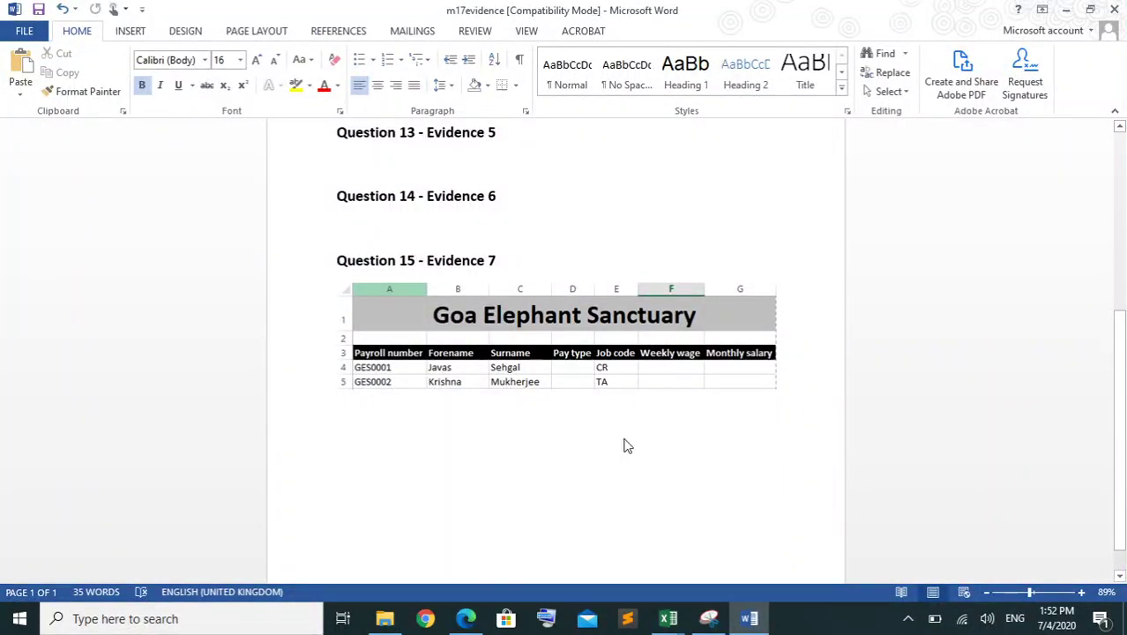
pyautogui.hotkey('ctrl', 'p')
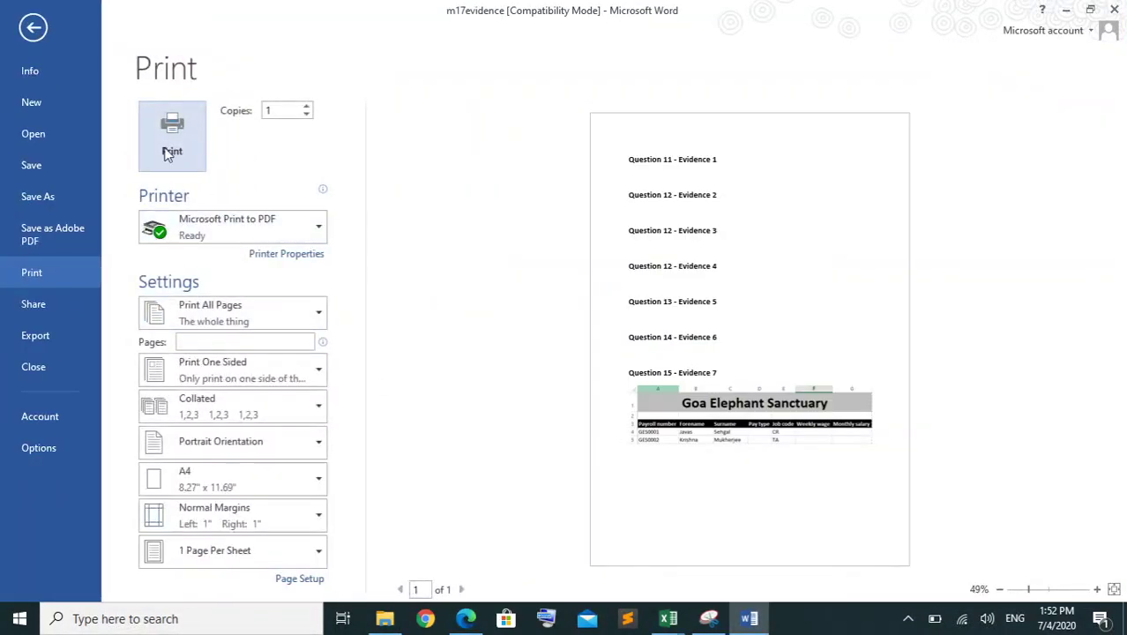
pyautogui.click(168, 155)
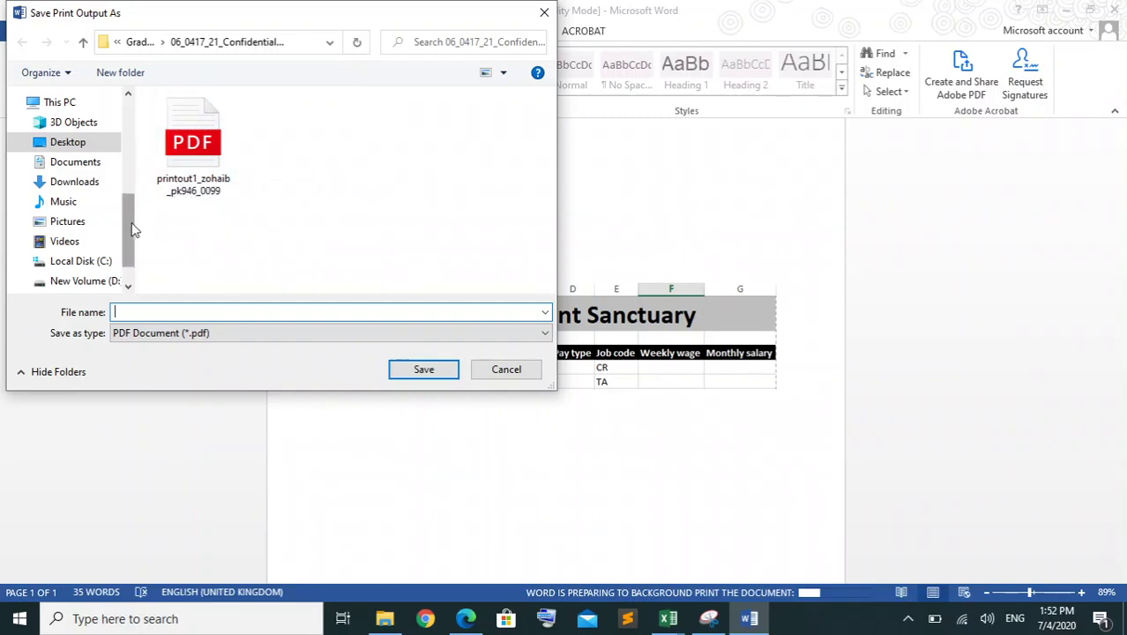
# Step: Browse to D:\A Level\0417\2017\March\03_0417_31 Confidential Source Files 2017 as the save location
pyautogui.scroll(-2, 130, 228)
pyautogui.click(89, 234)
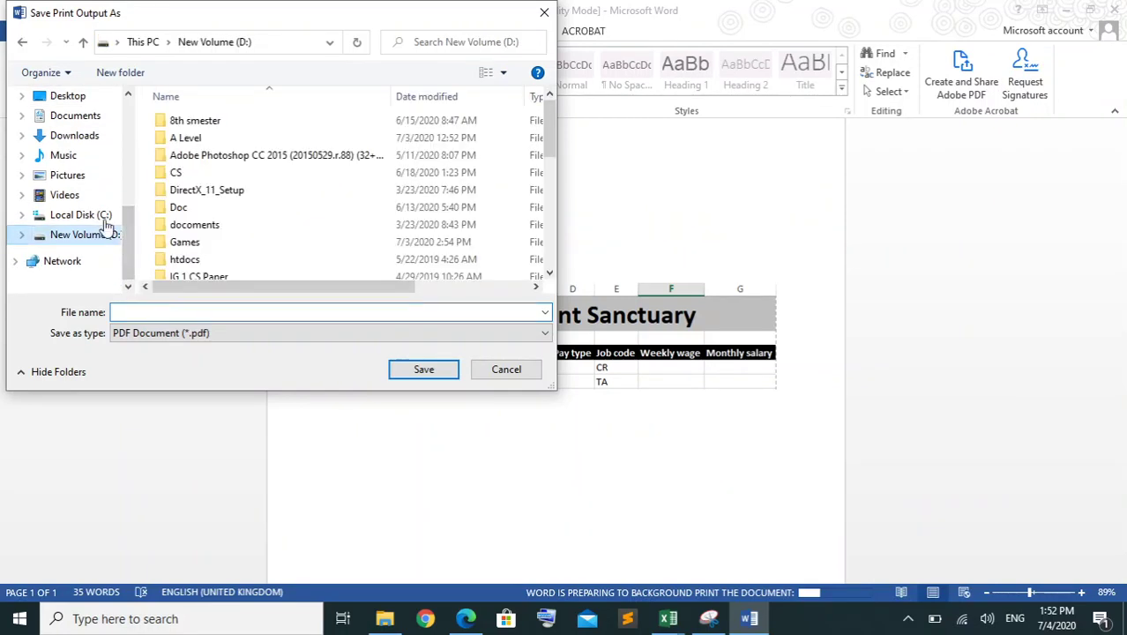
pyautogui.doubleClick(190, 139)
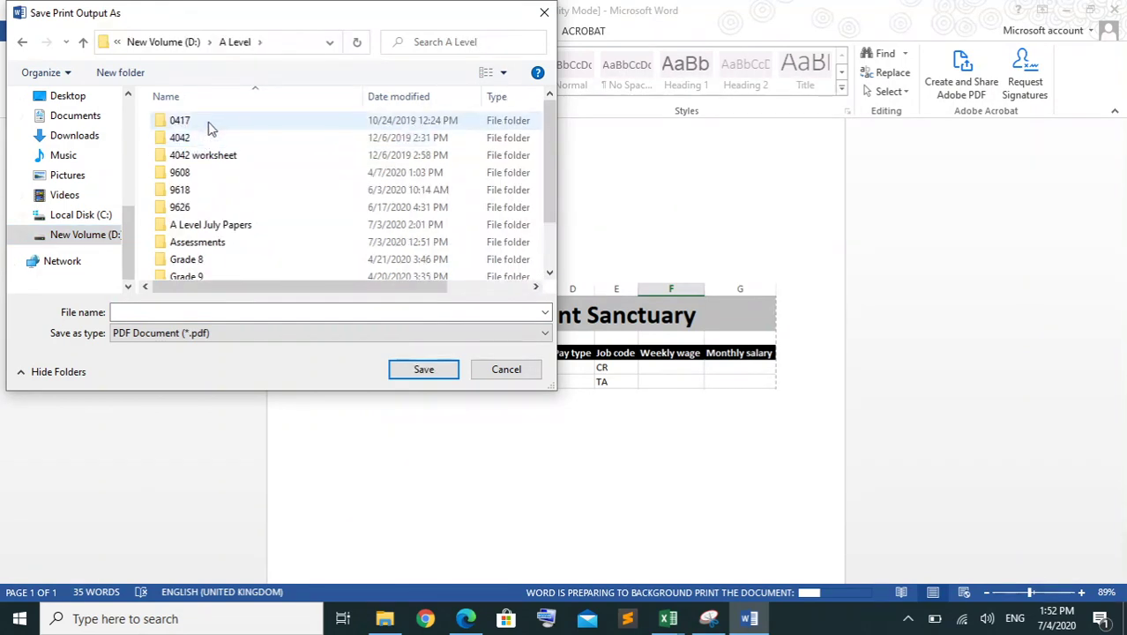
pyautogui.doubleClick(210, 128)
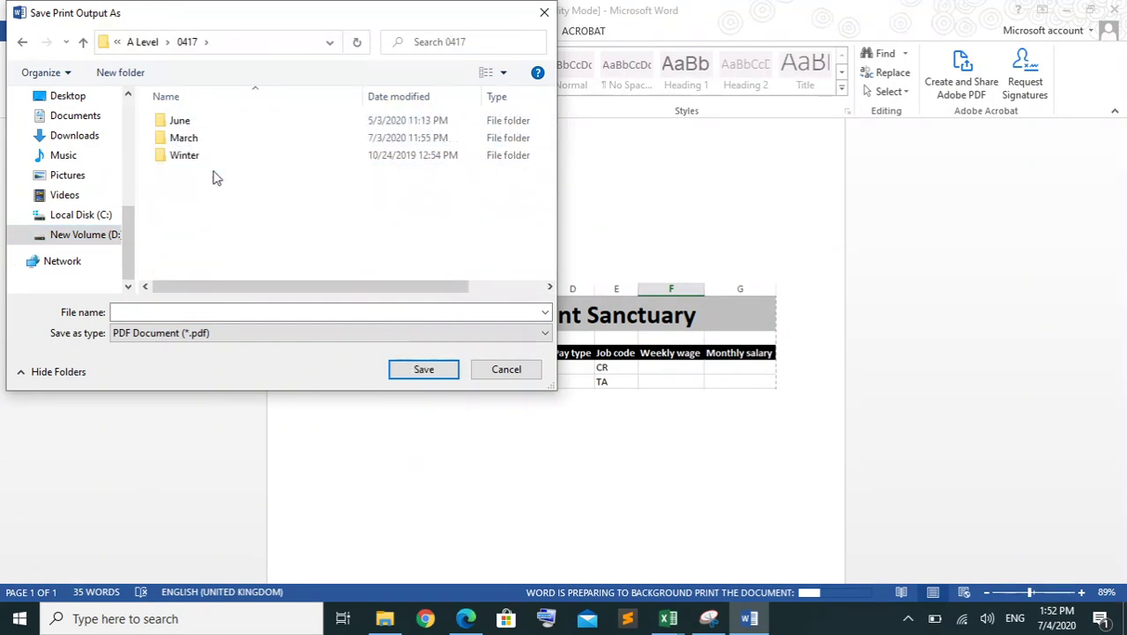
pyautogui.doubleClick(228, 139)
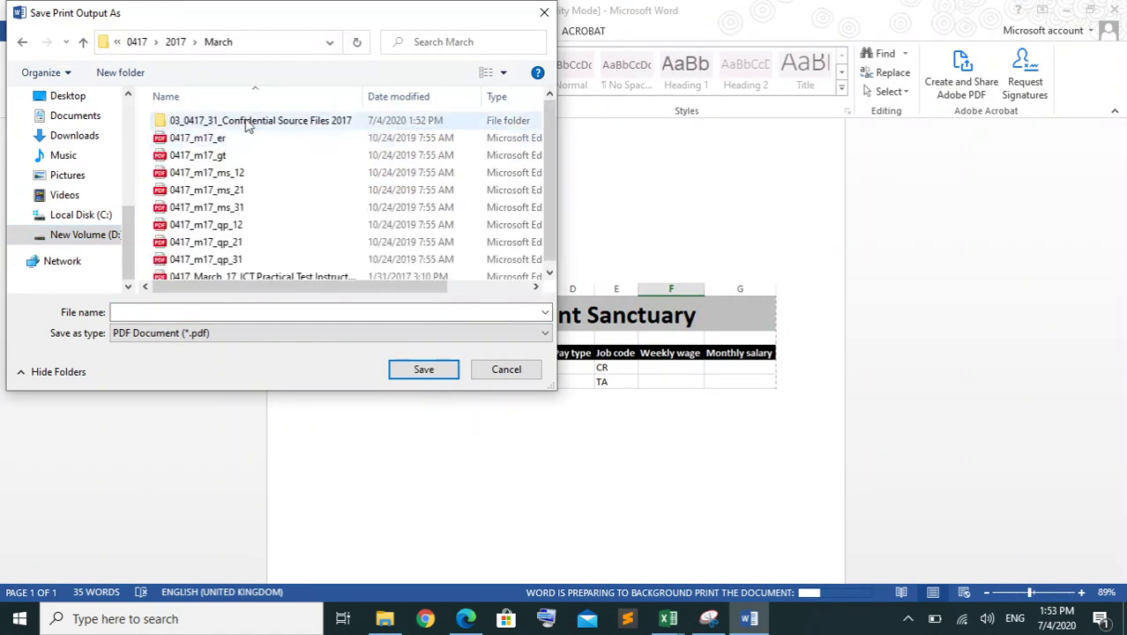
pyautogui.doubleClick(245, 120)
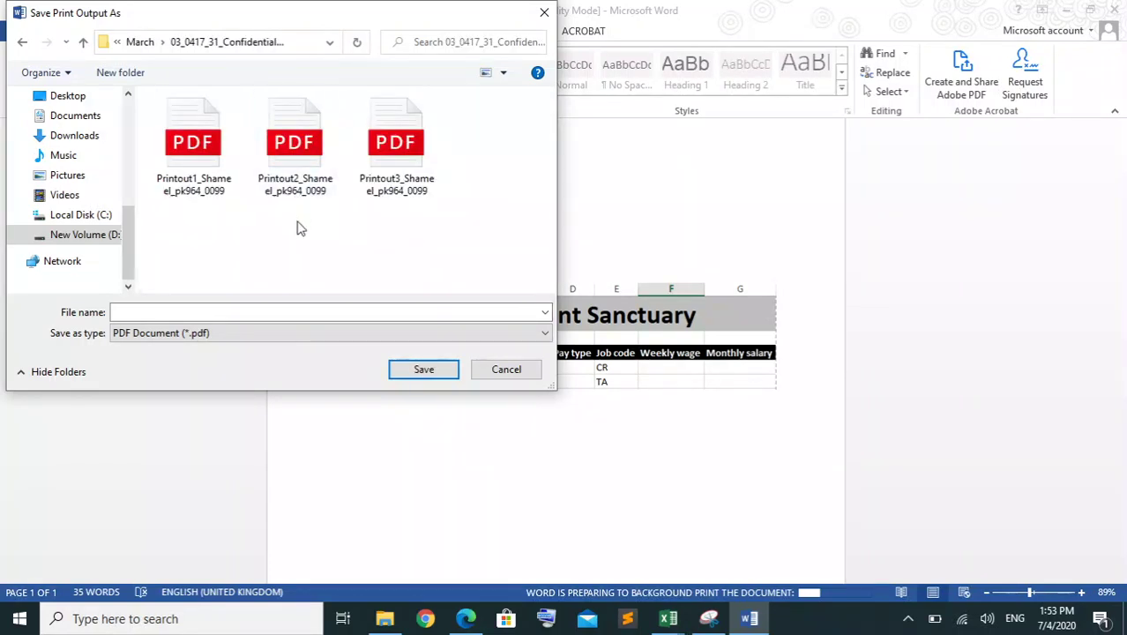
# Step: Change the file name from Printout2 to Printout4 and save the PDF
pyautogui.press('Right')
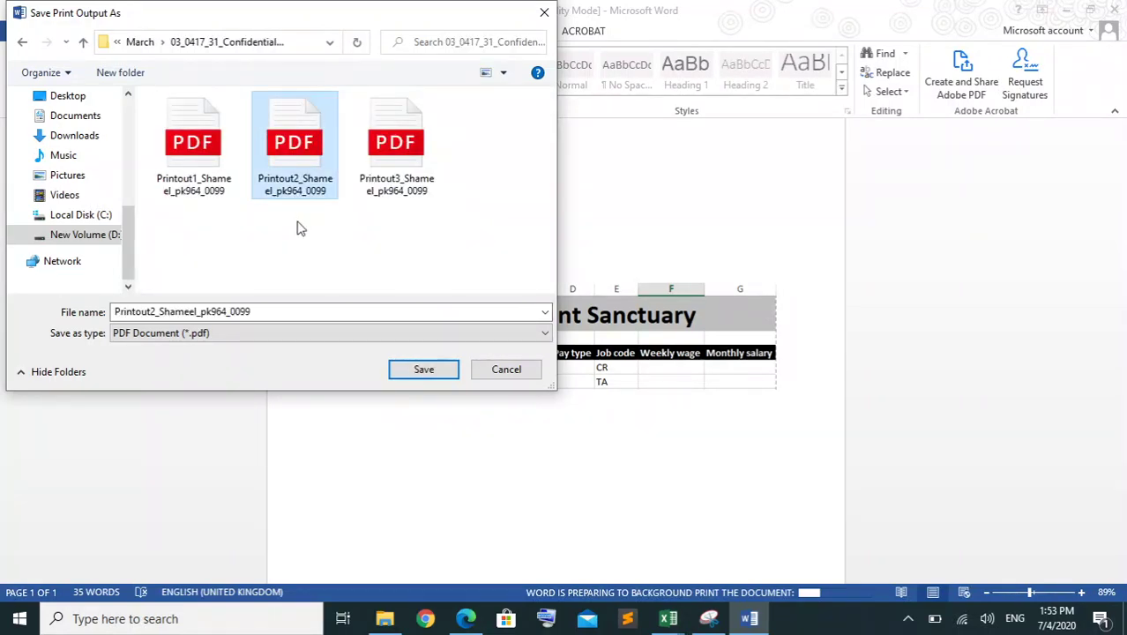
pyautogui.doubleClick(155, 312)
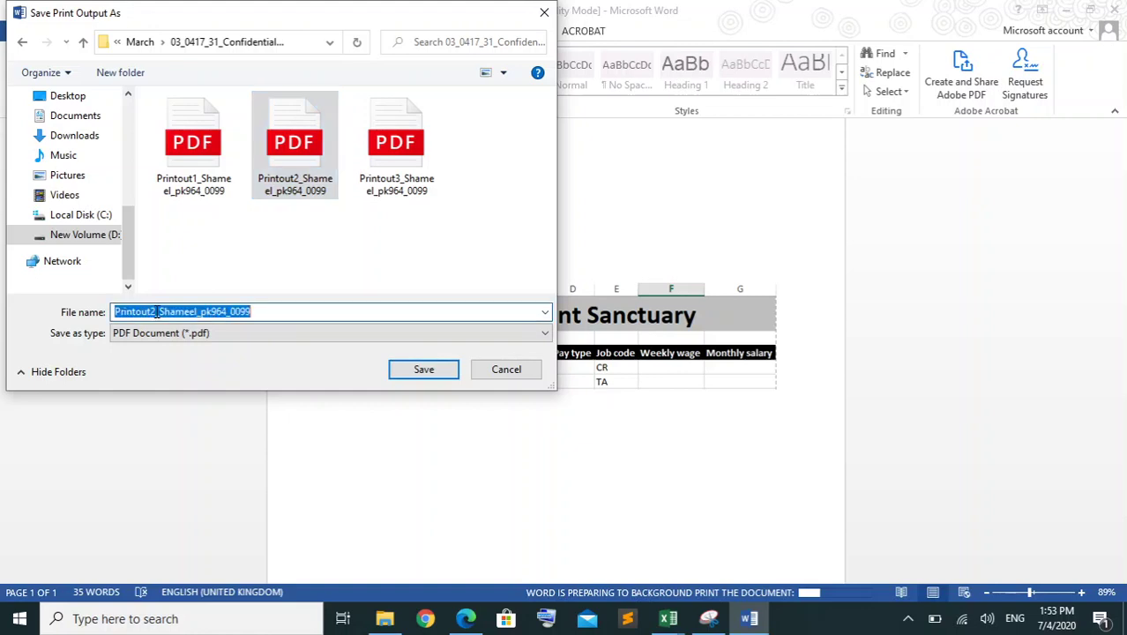
pyautogui.click(160, 312)
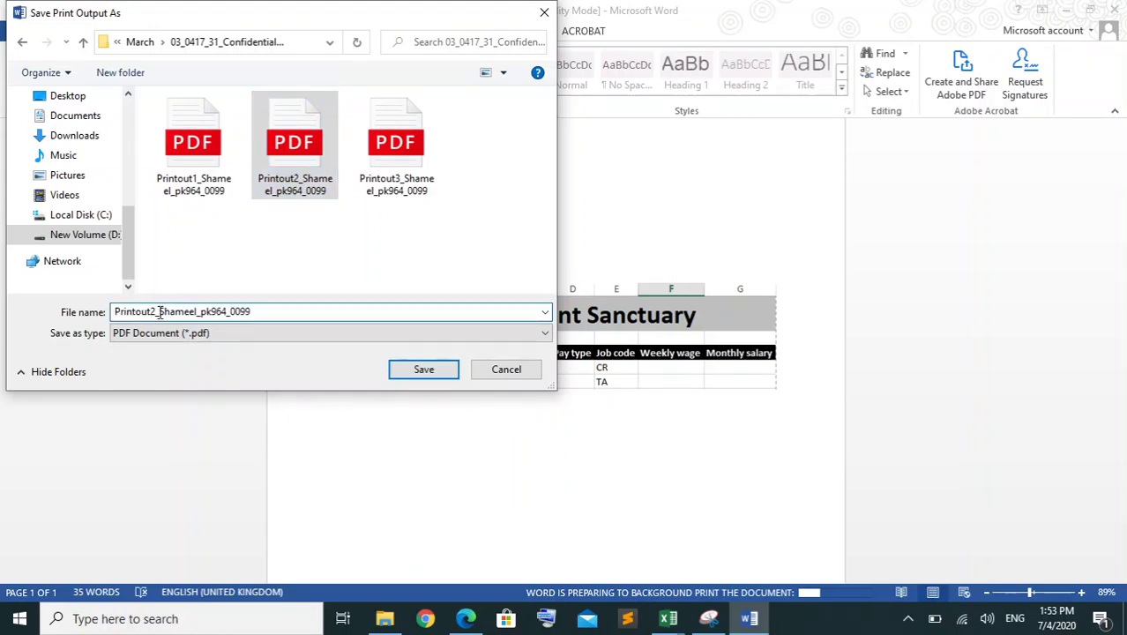
pyautogui.press('BackSpace')
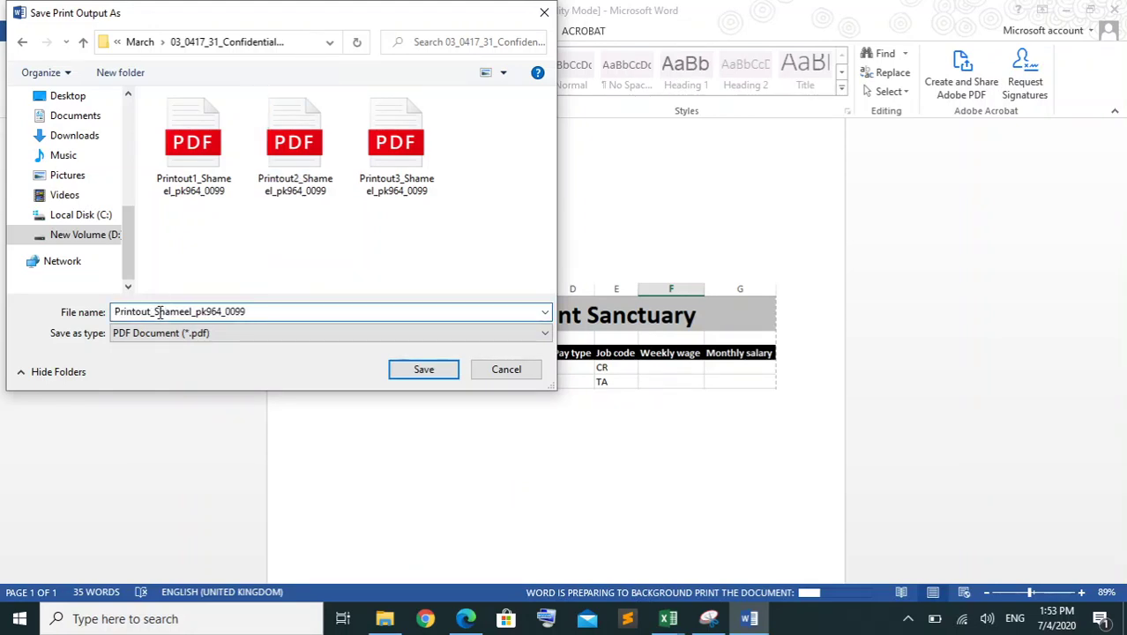
pyautogui.write('4')
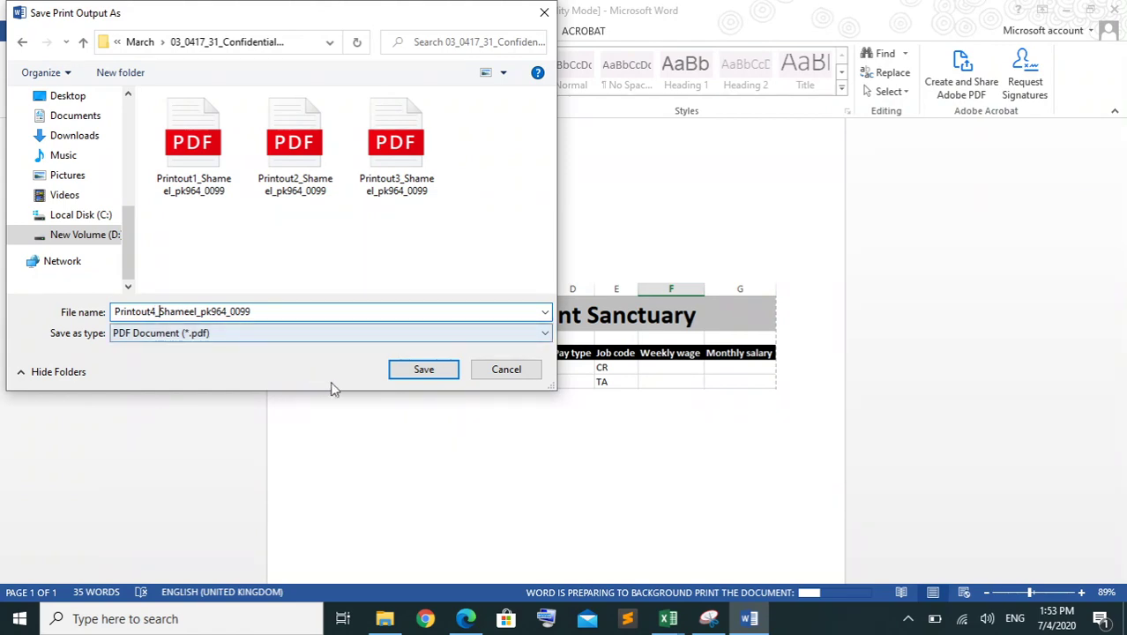
pyautogui.click(423, 370)
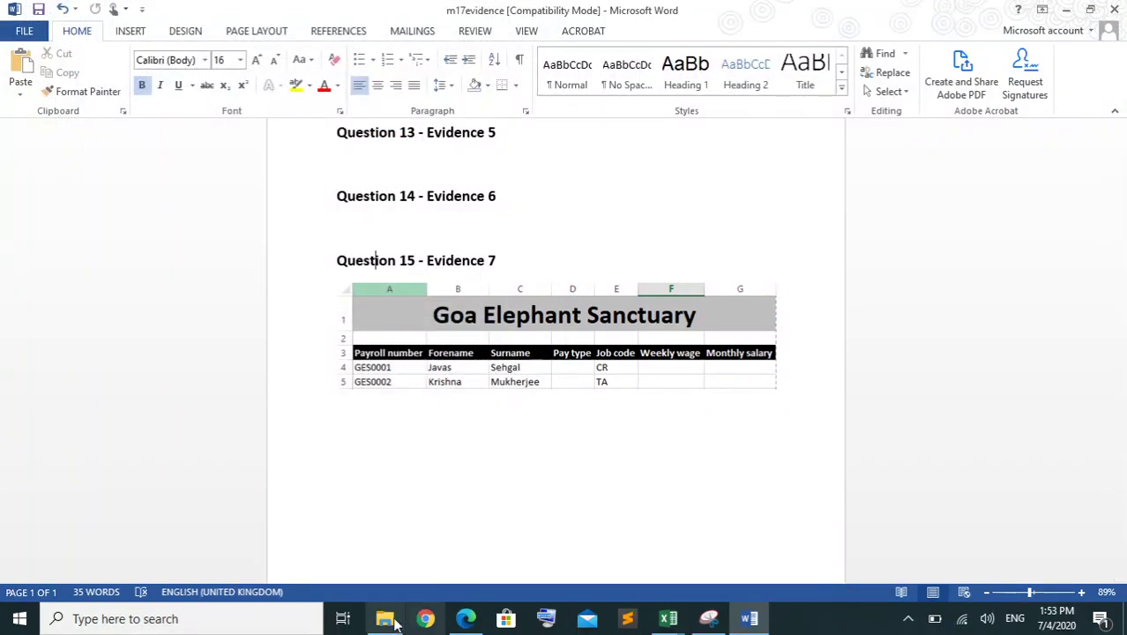
# Step: Confirm all four Printout PDFs are in the source files folder, then return to the exam paper
pyautogui.moveTo(384, 619)
pyautogui.click(406, 577)
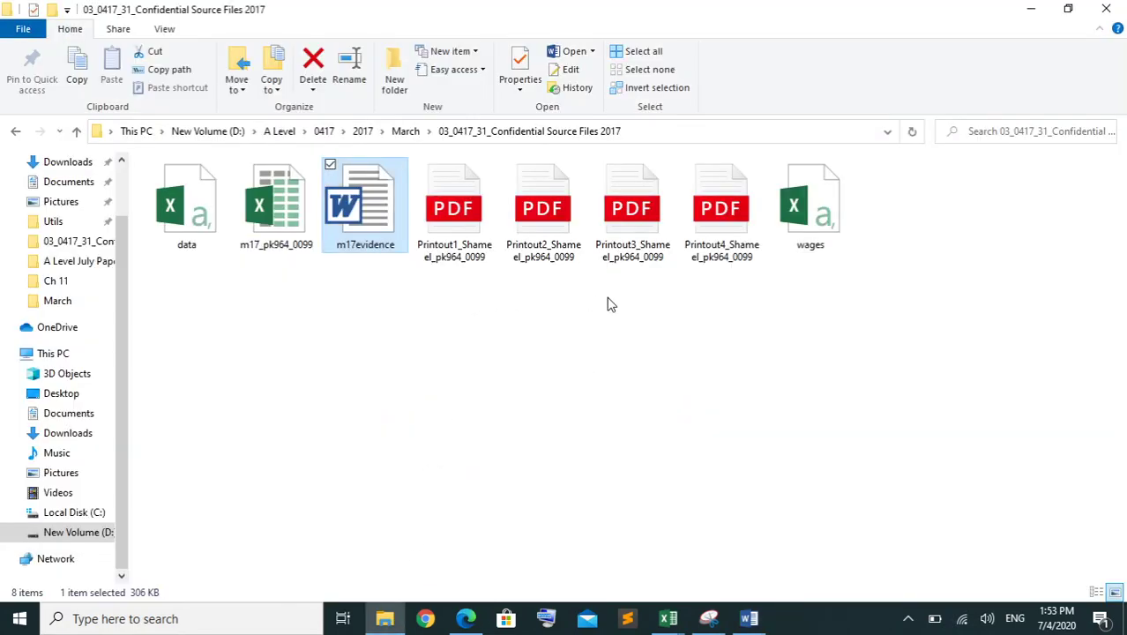
pyautogui.moveTo(758, 287); pyautogui.dragTo(470, 214)
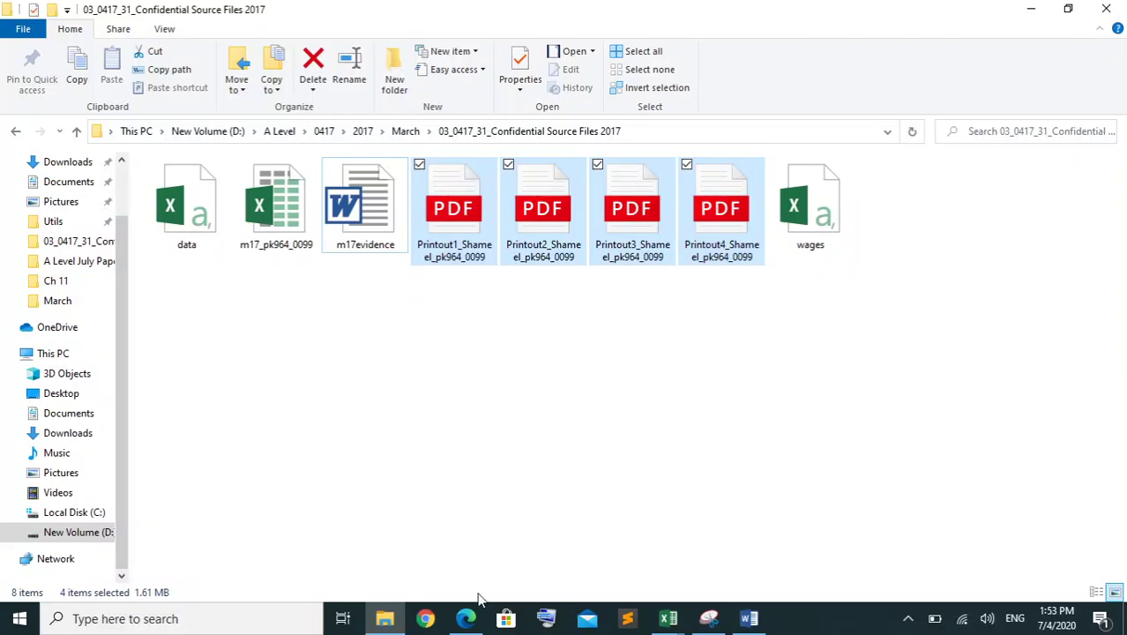
pyautogui.click(529, 573)
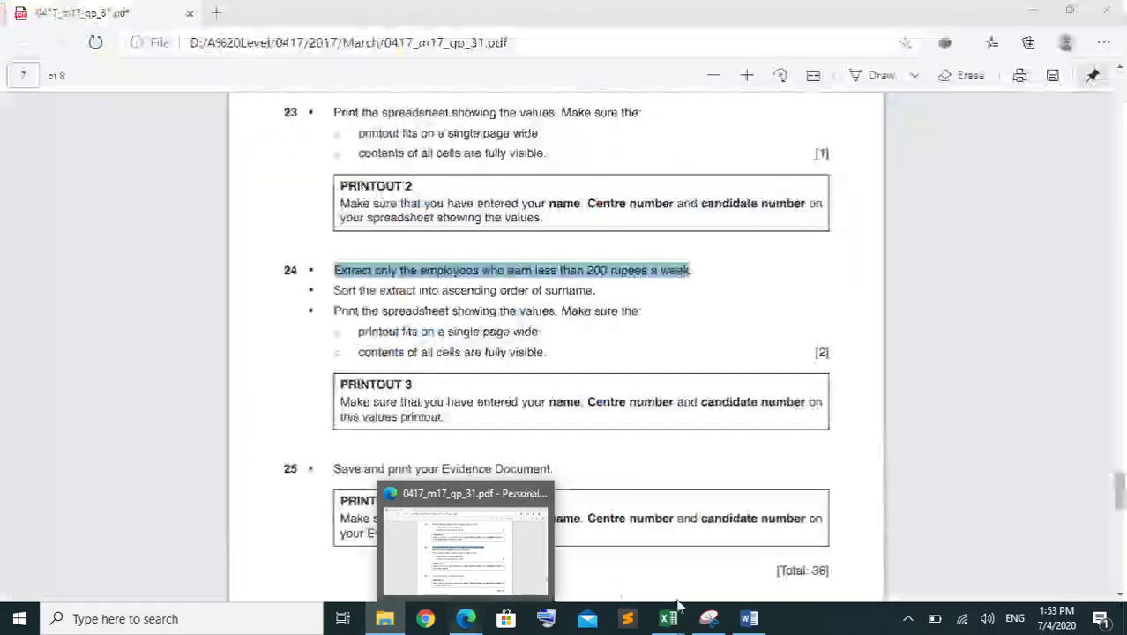
pyautogui.moveTo(667, 618)
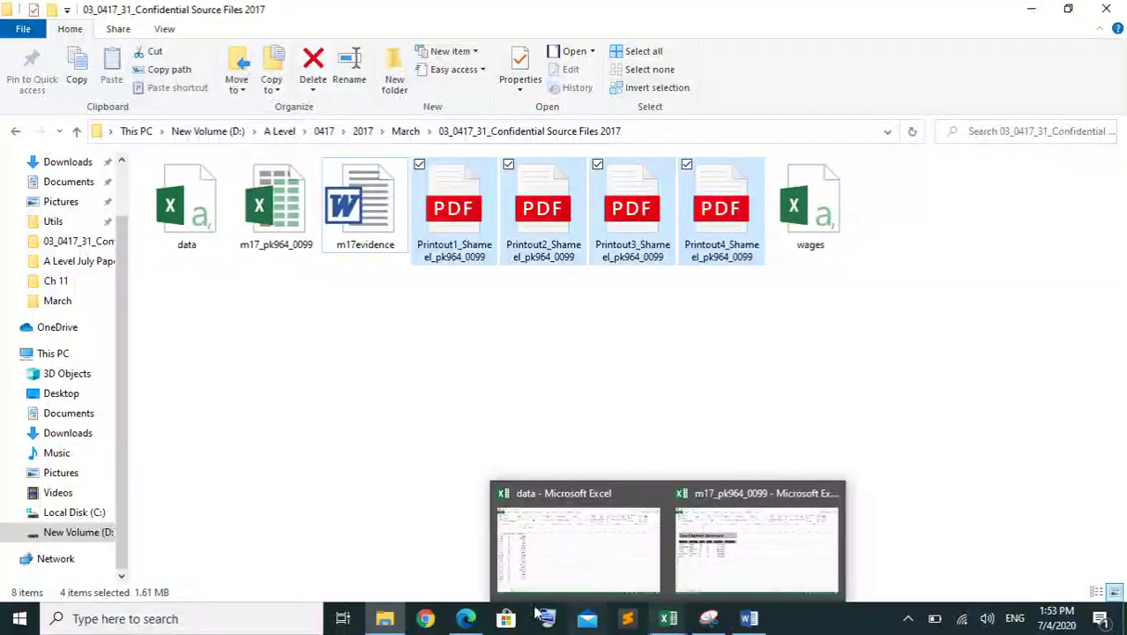
pyautogui.moveTo(466, 618)
pyautogui.click(477, 538)
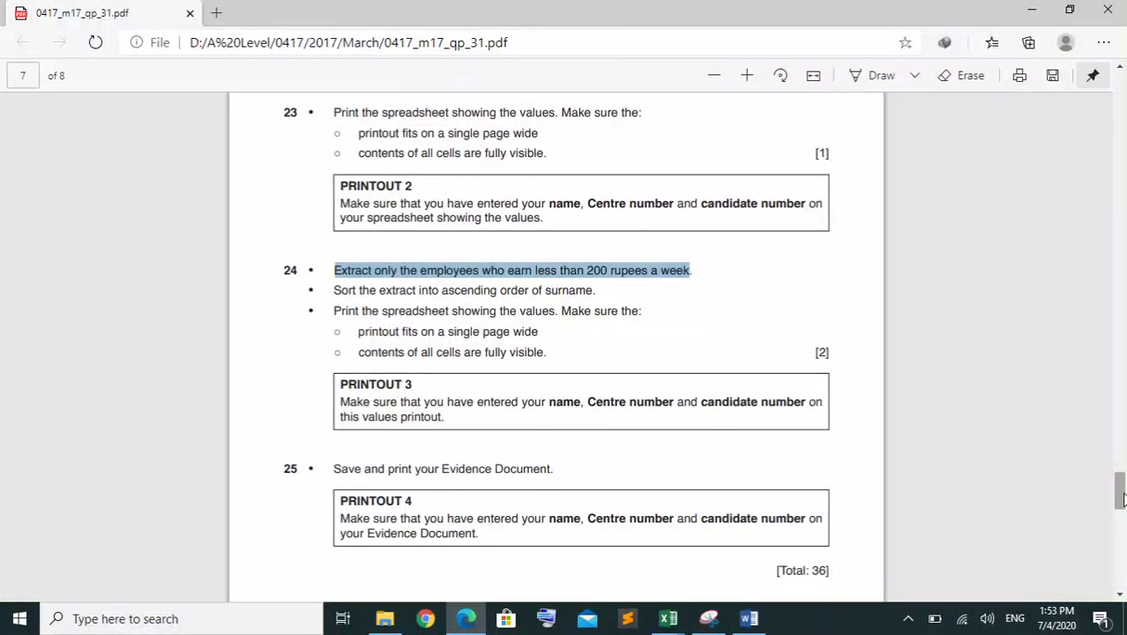
# Step: Scroll the exam paper back to page 6's Task 3 instructions and open the screen recorder's tray menu
pyautogui.moveTo(1120, 499)
pyautogui.mouseDown()
pyautogui.moveTo(1122, 514)
pyautogui.moveTo(1122, 491)
pyautogui.mouseUp()
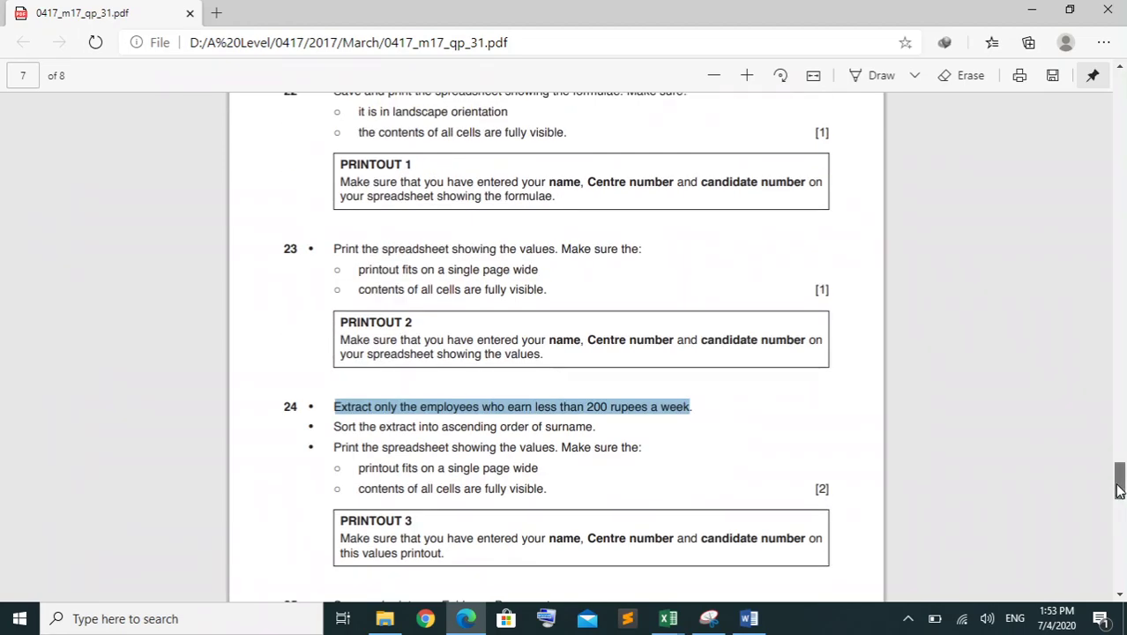
pyautogui.moveTo(1120, 490)
pyautogui.mouseDown()
pyautogui.moveTo(1117, 407)
pyautogui.moveTo(1116, 418)
pyautogui.mouseUp()
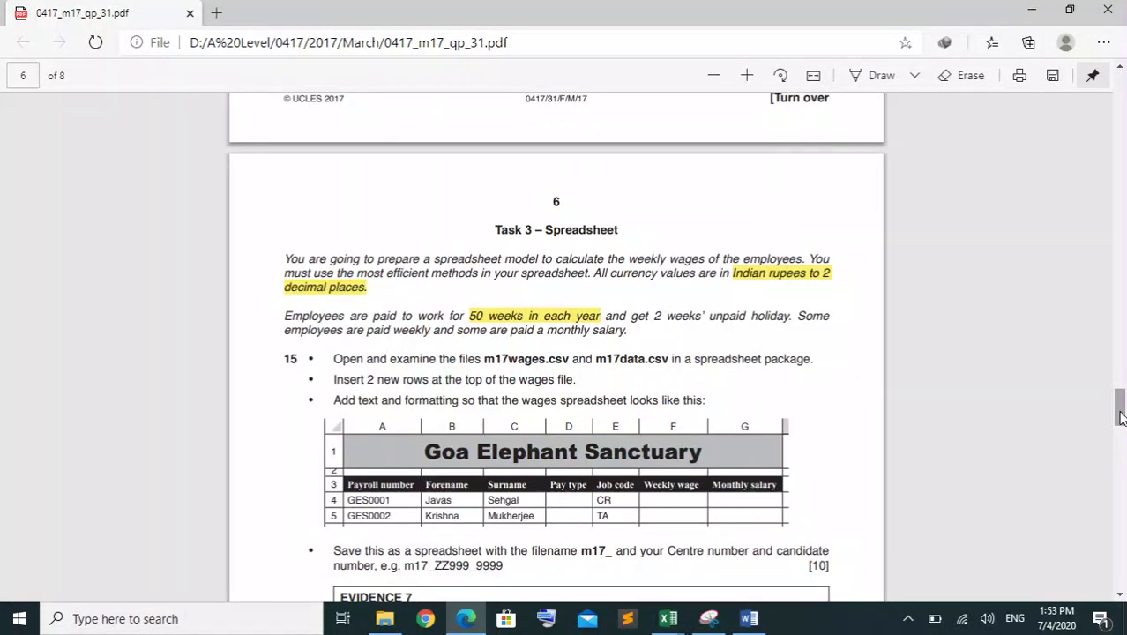
pyautogui.click(908, 619)
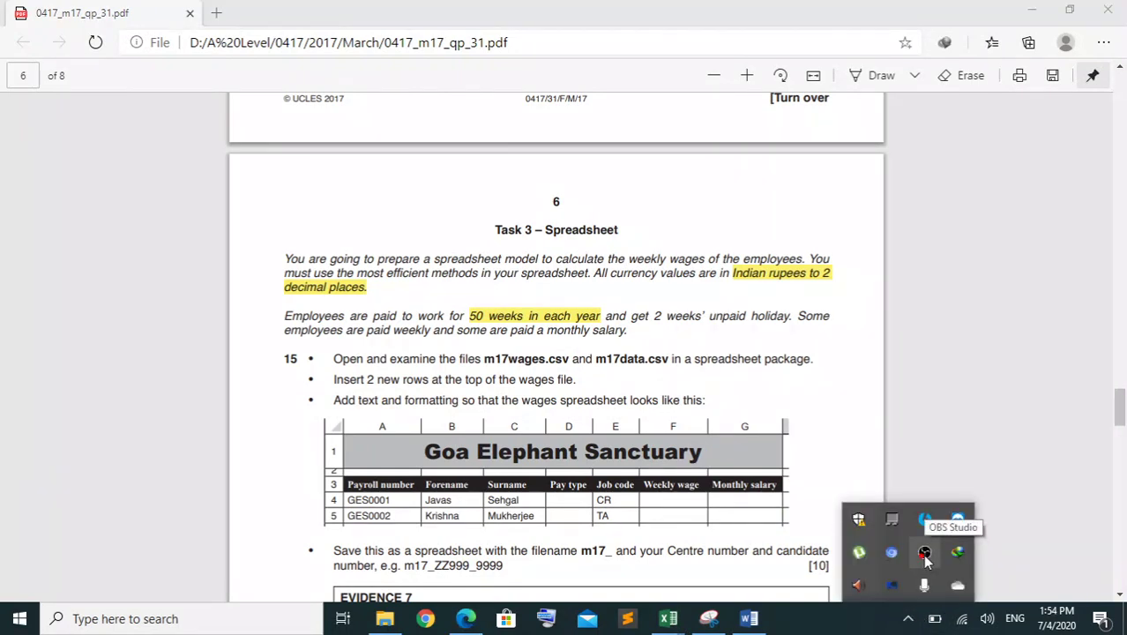
pyautogui.rightClick(925, 556)
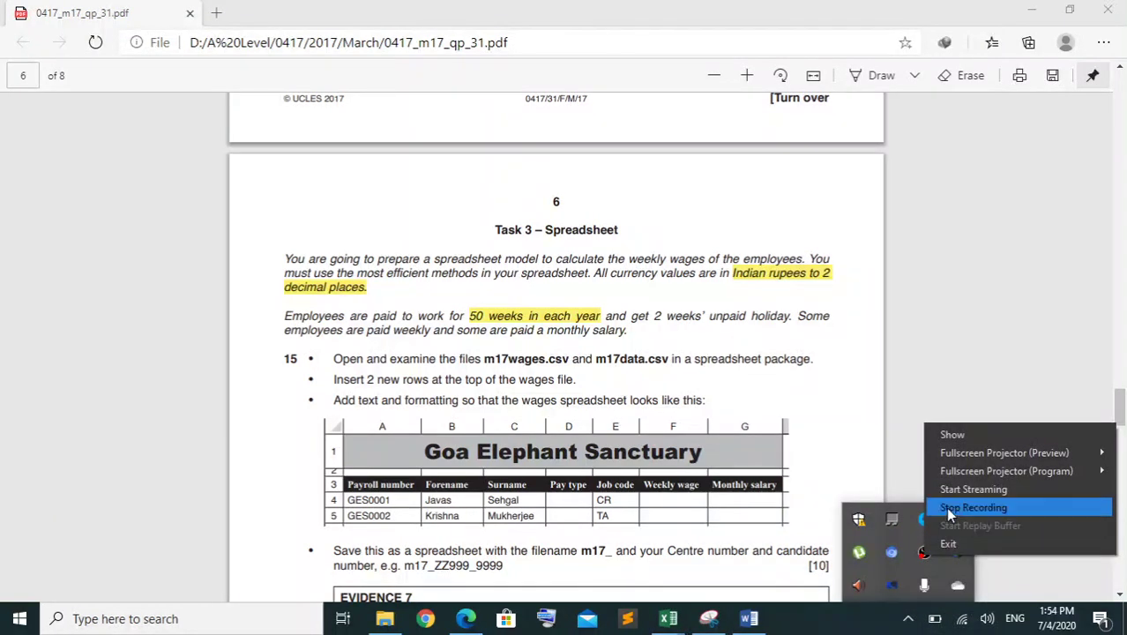